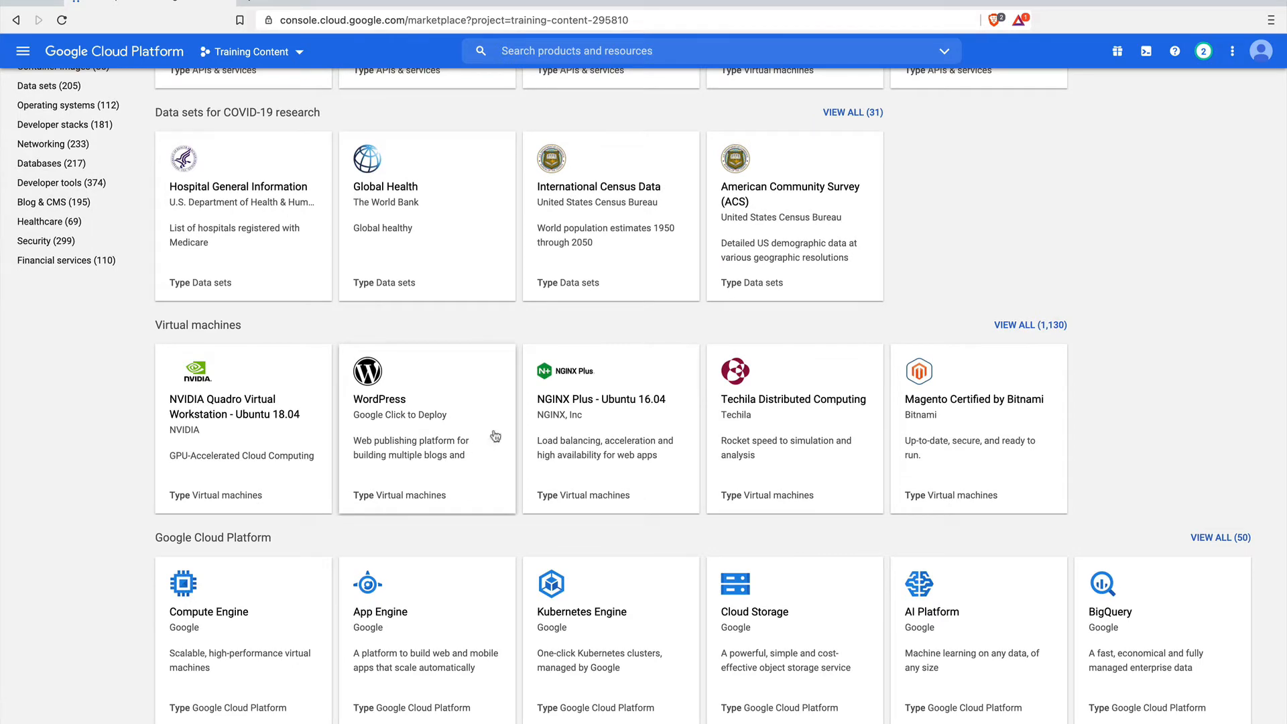
Search the Marketplace for "whm" and open the cPanel & WHM on Linux product page.
scroll(451, 501, "down", 1)
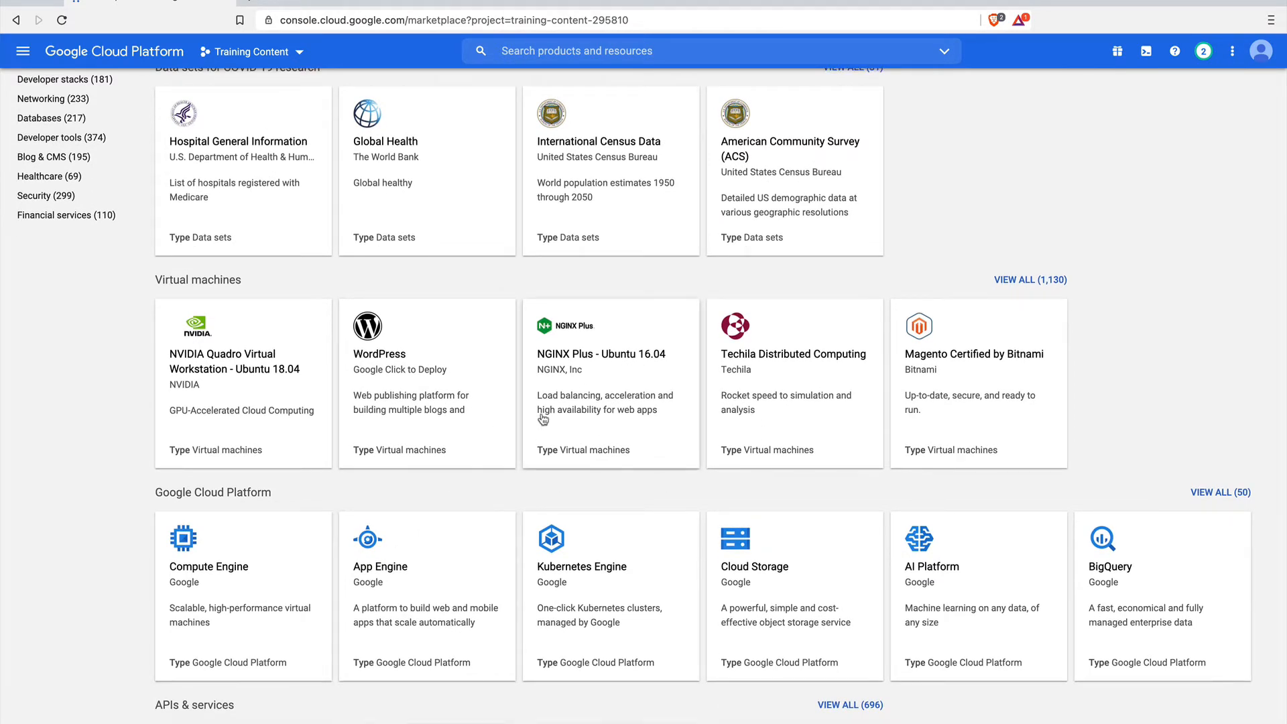
scroll(543, 419, "up", 10)
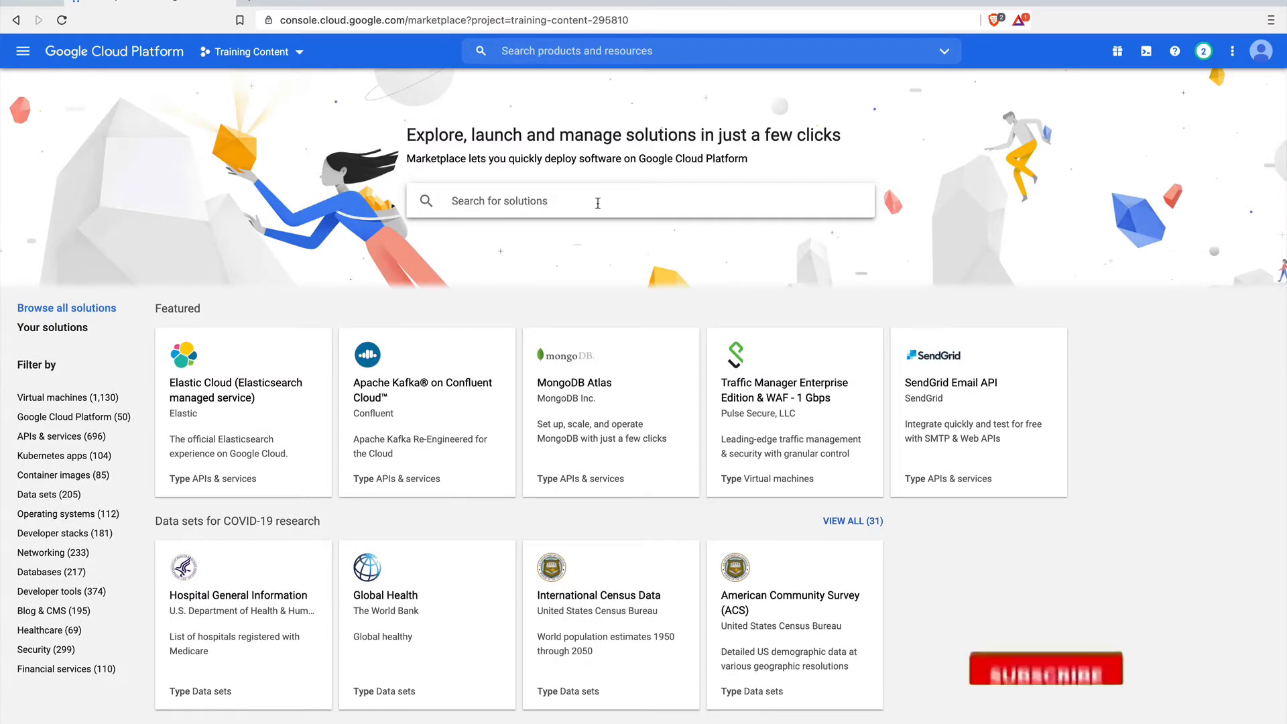
type("whm")
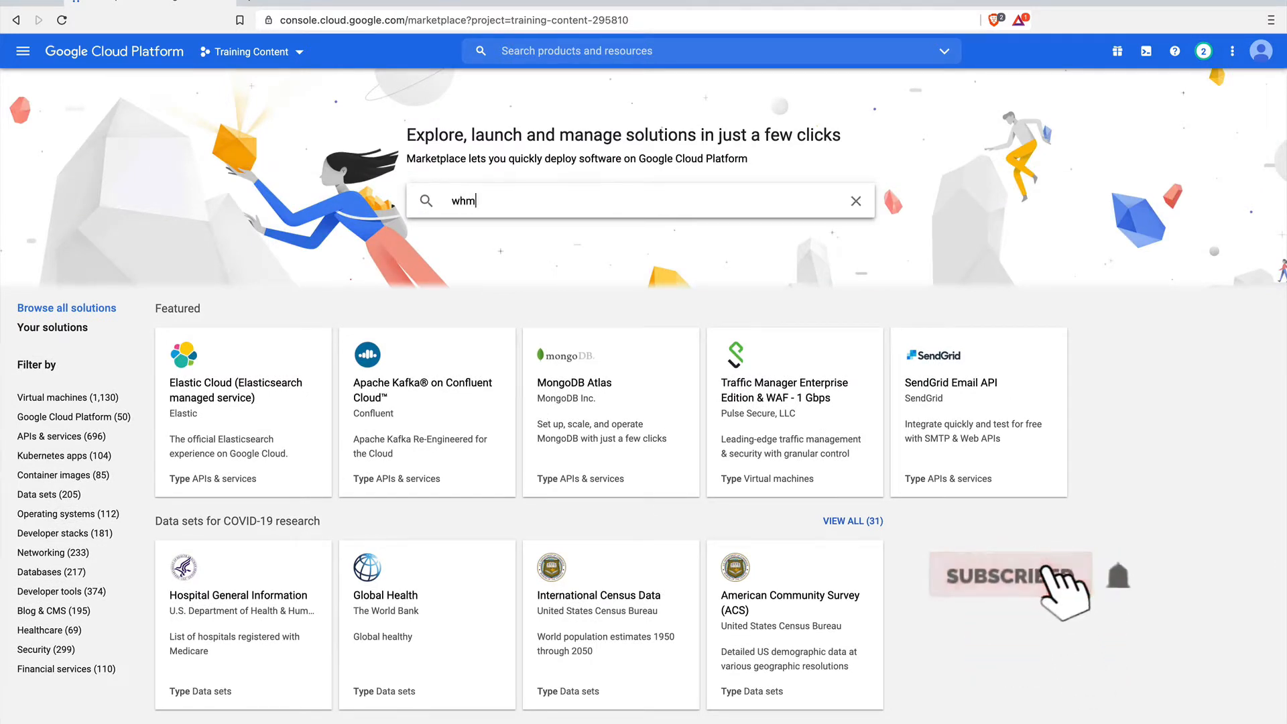
key("Return")
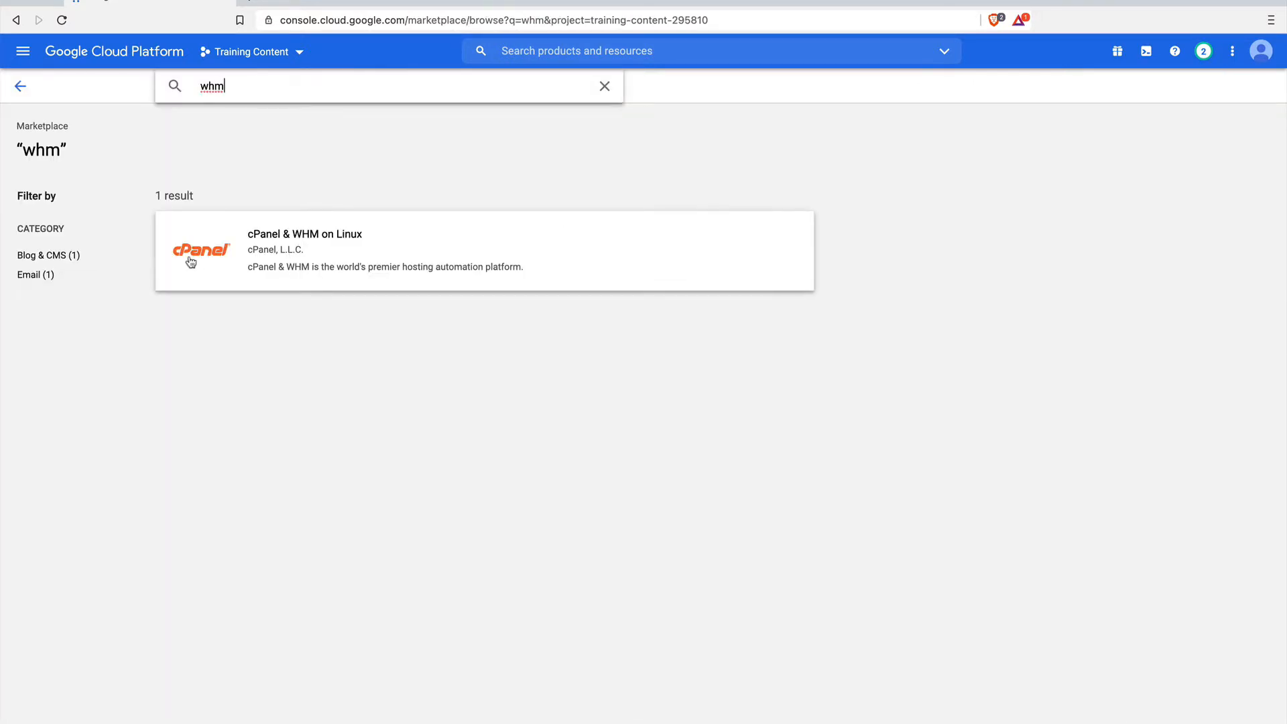
left_click(287, 245)
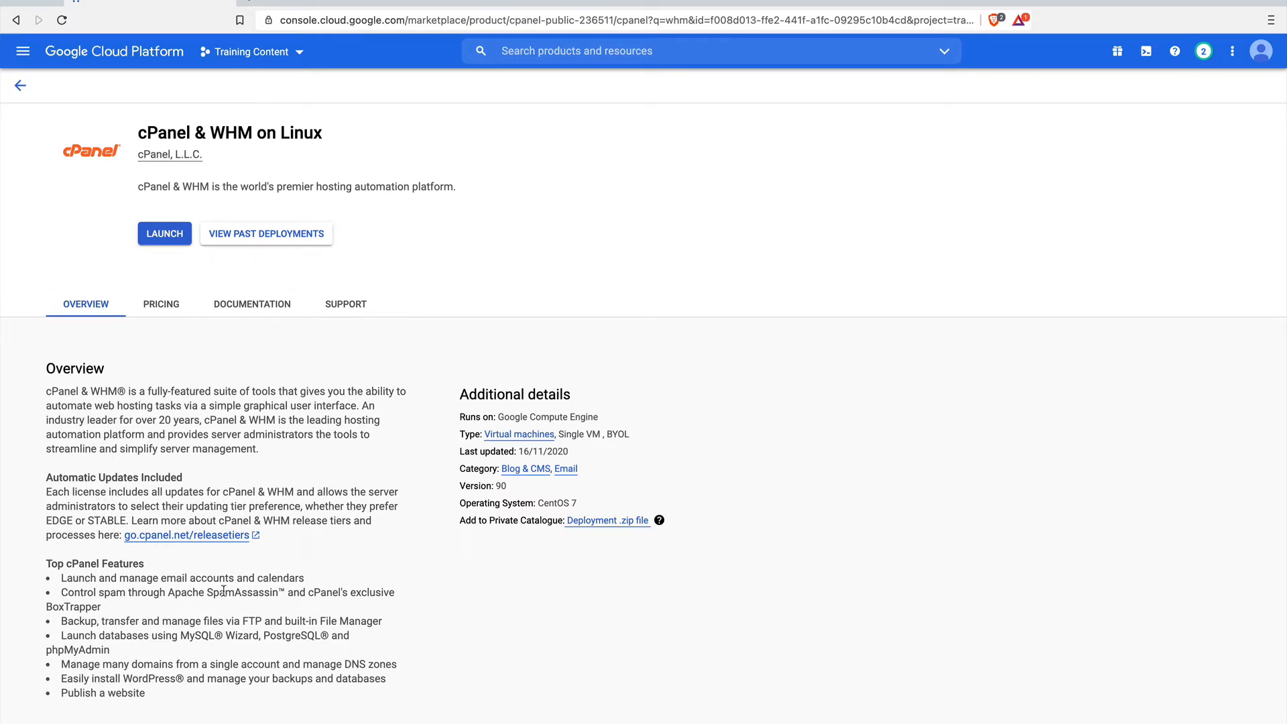
Review the cPanel & WHM on Linux overview, BYOL licence terms and estimated monthly infrastructure pricing.
scroll(215, 586, "down", 3)
scroll(210, 592, "down", 4)
scroll(162, 571, "down", 5)
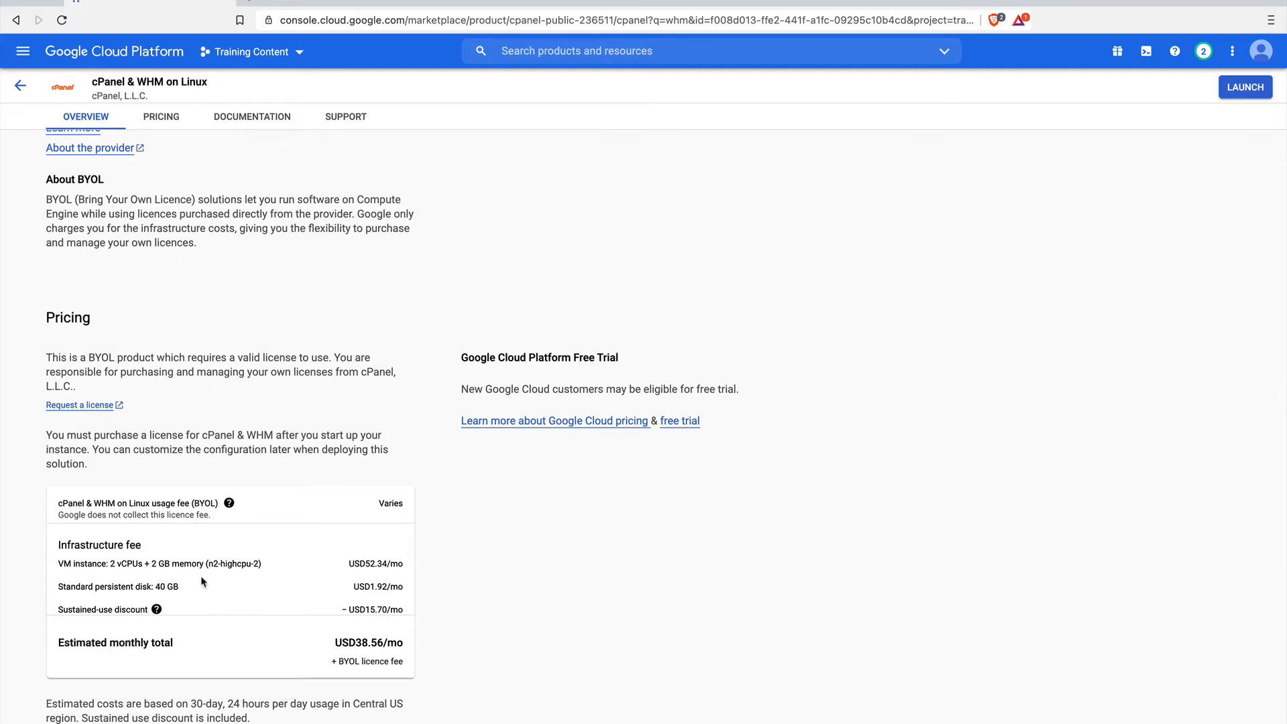
scroll(202, 582, "down", 2)
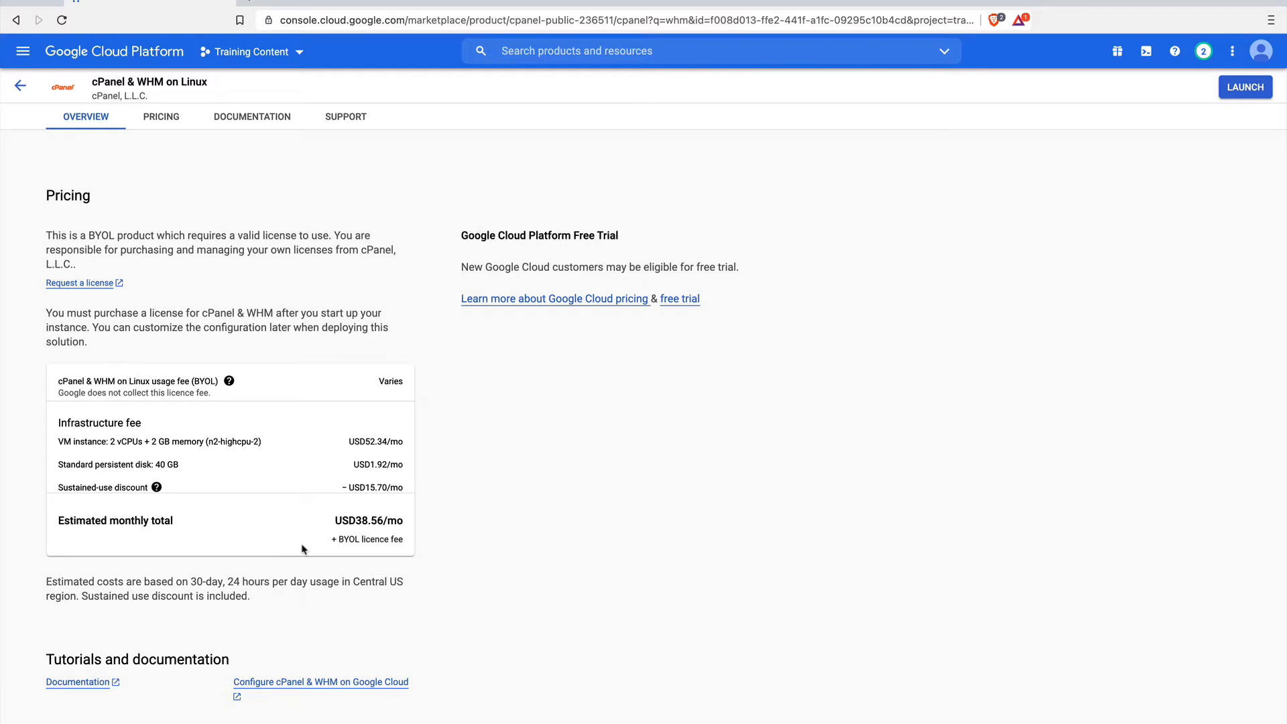
scroll(301, 551, "up", 2)
scroll(301, 549, "up", 10)
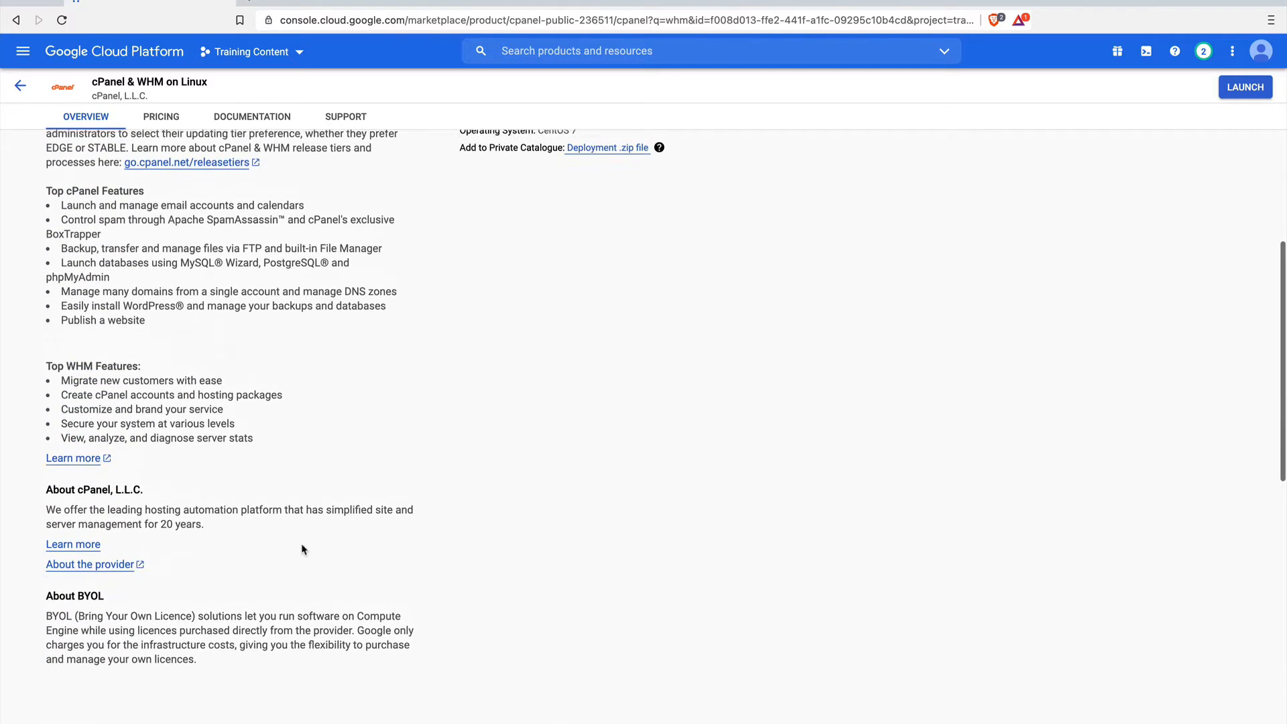
scroll(302, 549, "up", 3)
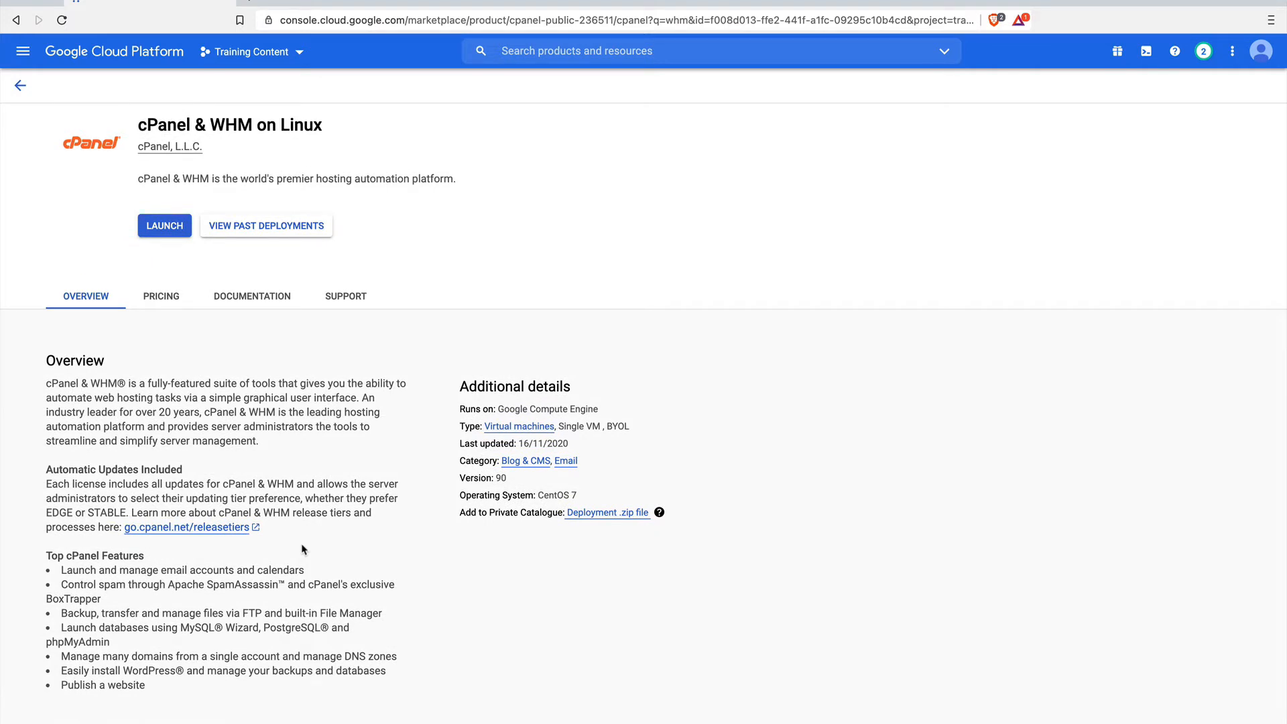
Launch a new cPanel & WHM on Linux deployment and name it whm-server.
left_click(165, 225)
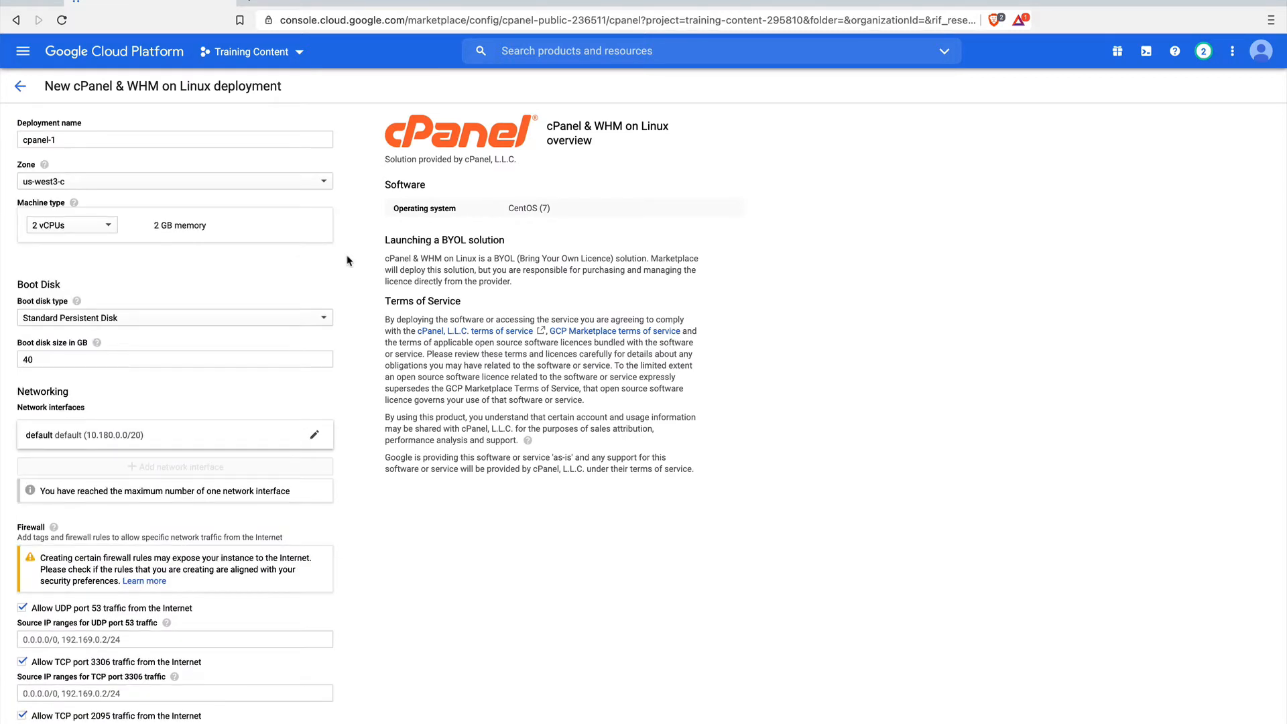
left_click(67, 128)
left_click(102, 153)
triple_click(95, 140)
type("whm-server")
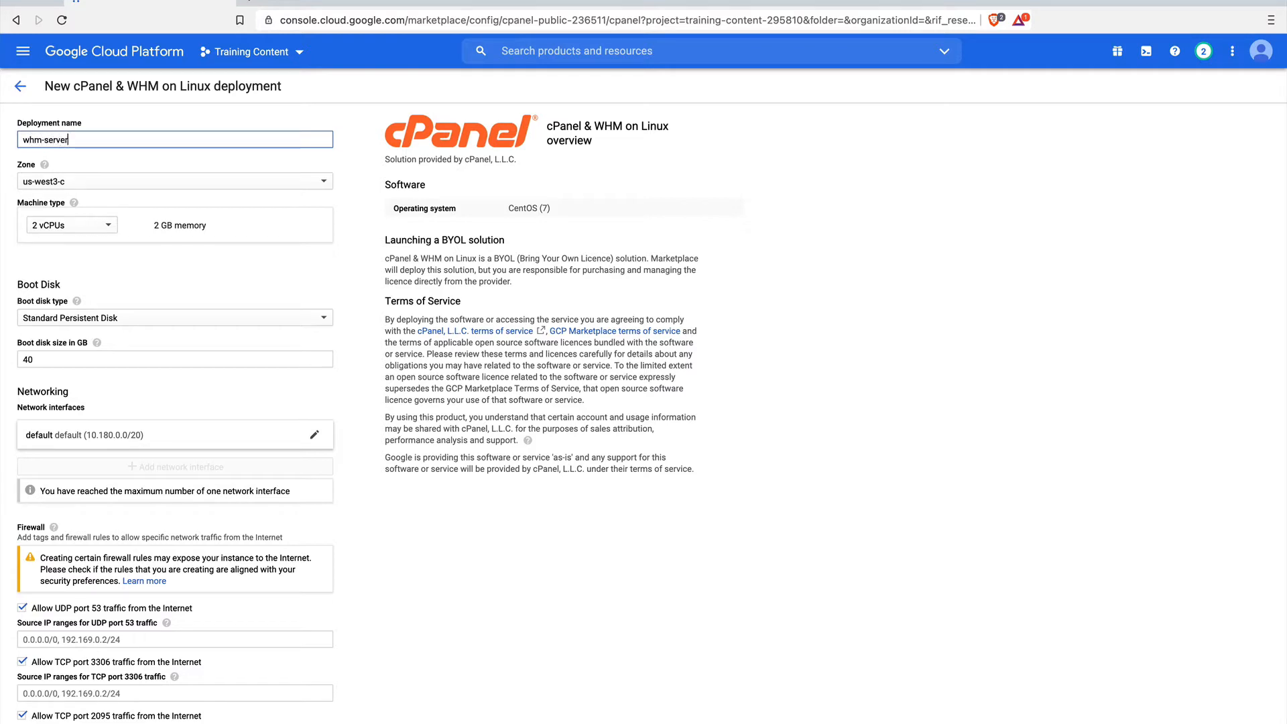
Set the deployment's zone to us-central1-c.
left_click(143, 184)
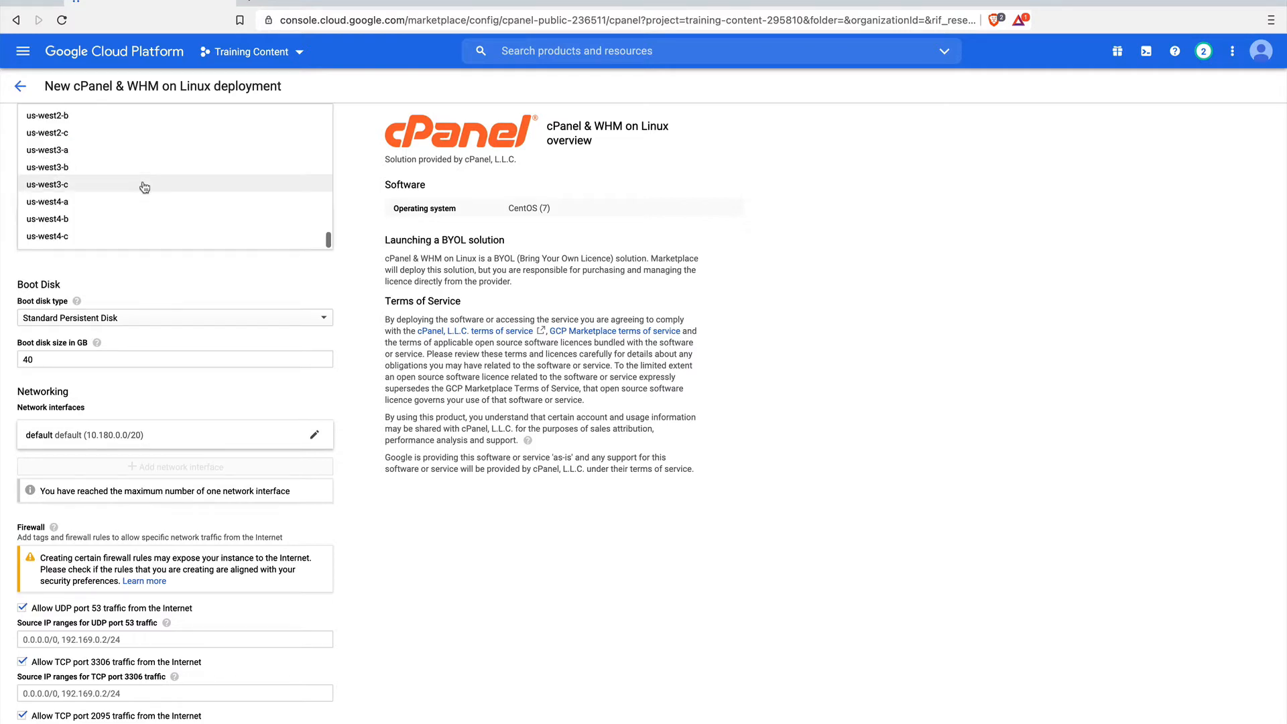
scroll(151, 236, "up", 10)
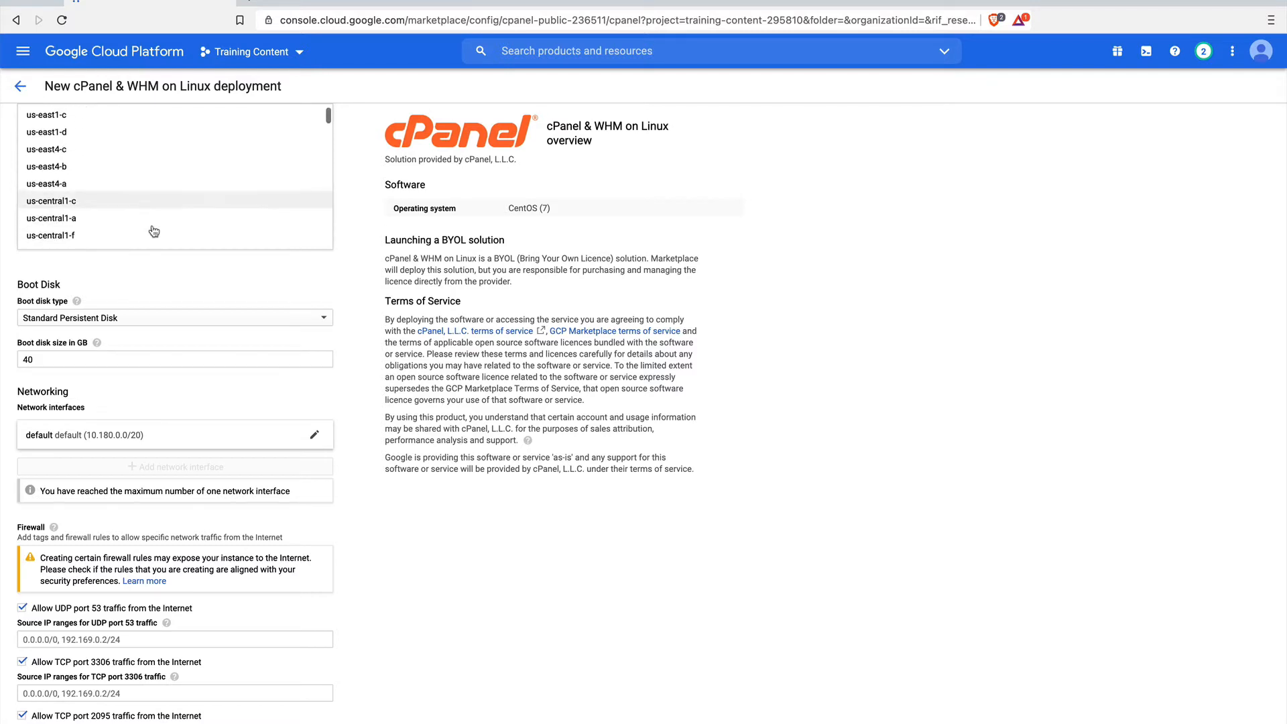
scroll(114, 141, "up", 2)
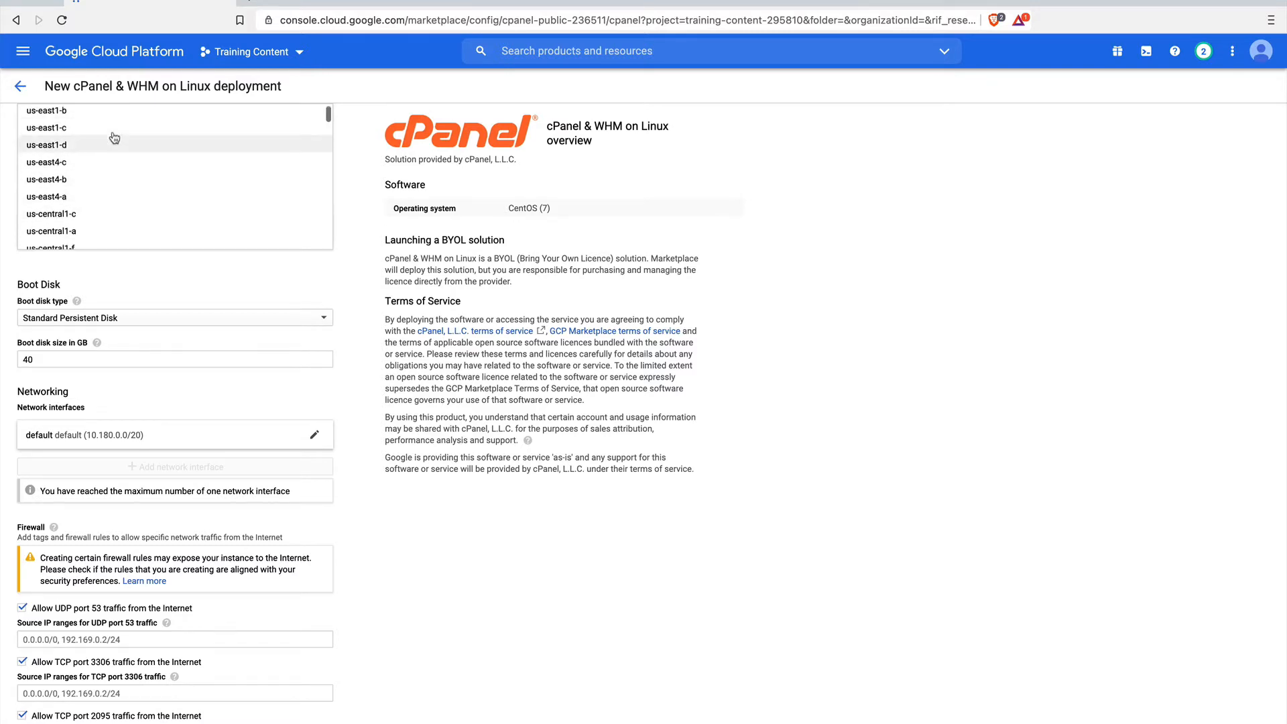
left_click(91, 222)
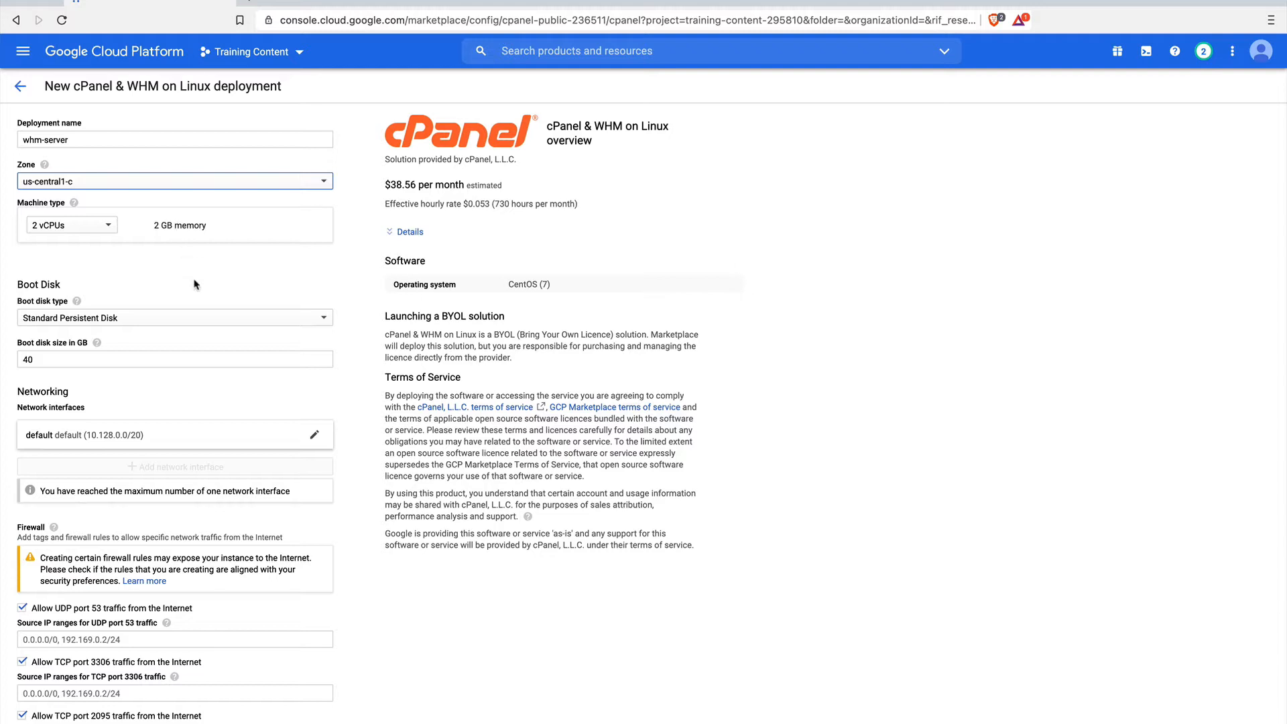
Deploy whm-server with the default boot disk, network interface and firewall port rules.
scroll(192, 284, "down", 3)
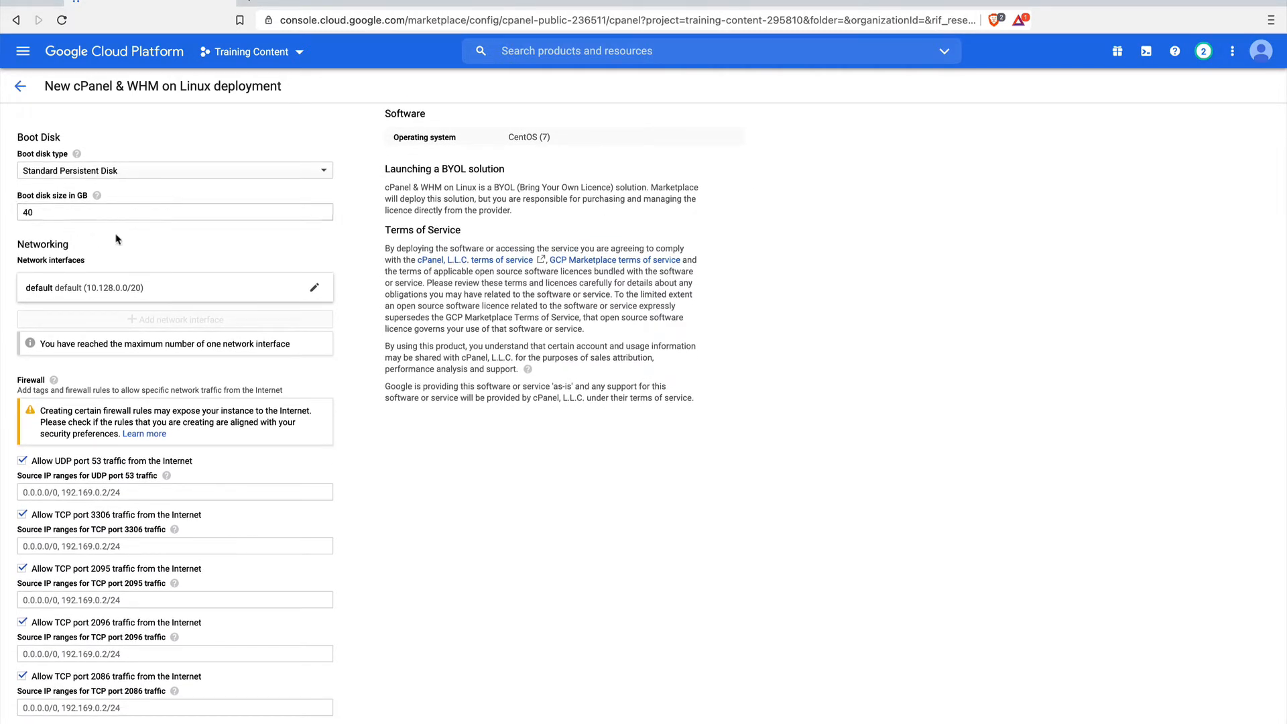
scroll(139, 305, "down", 2)
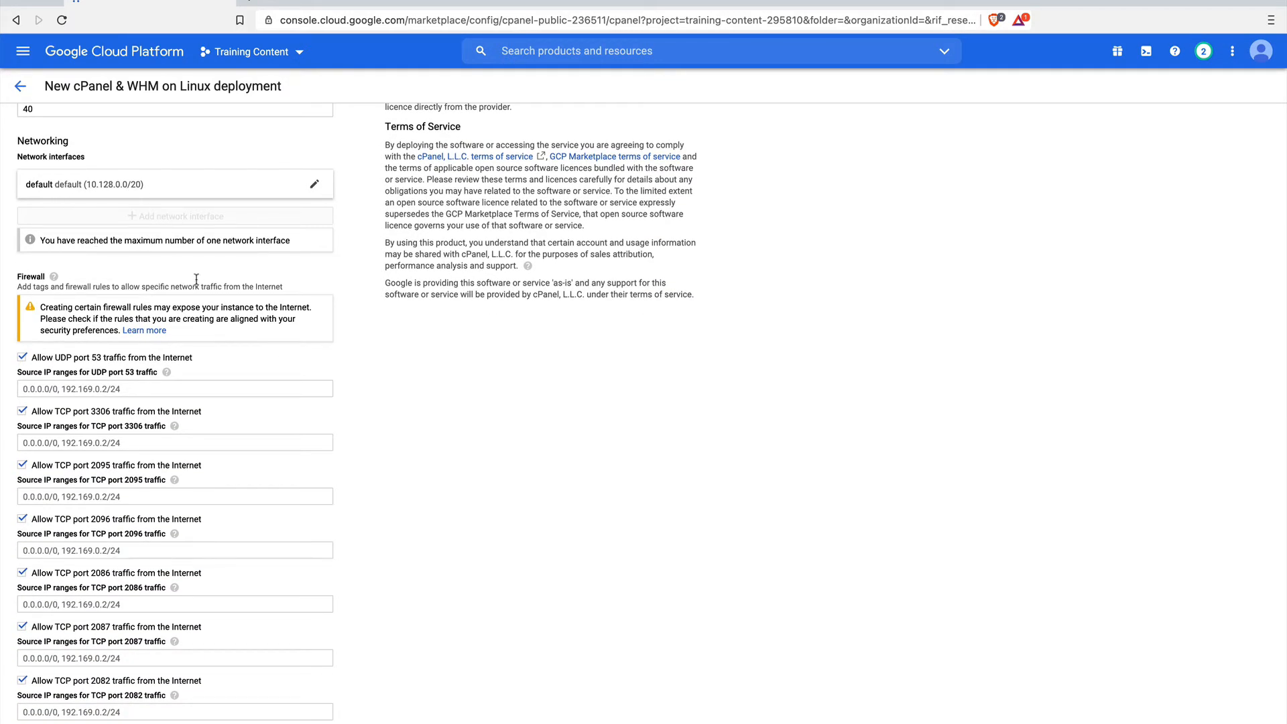
scroll(199, 275, "down", 2)
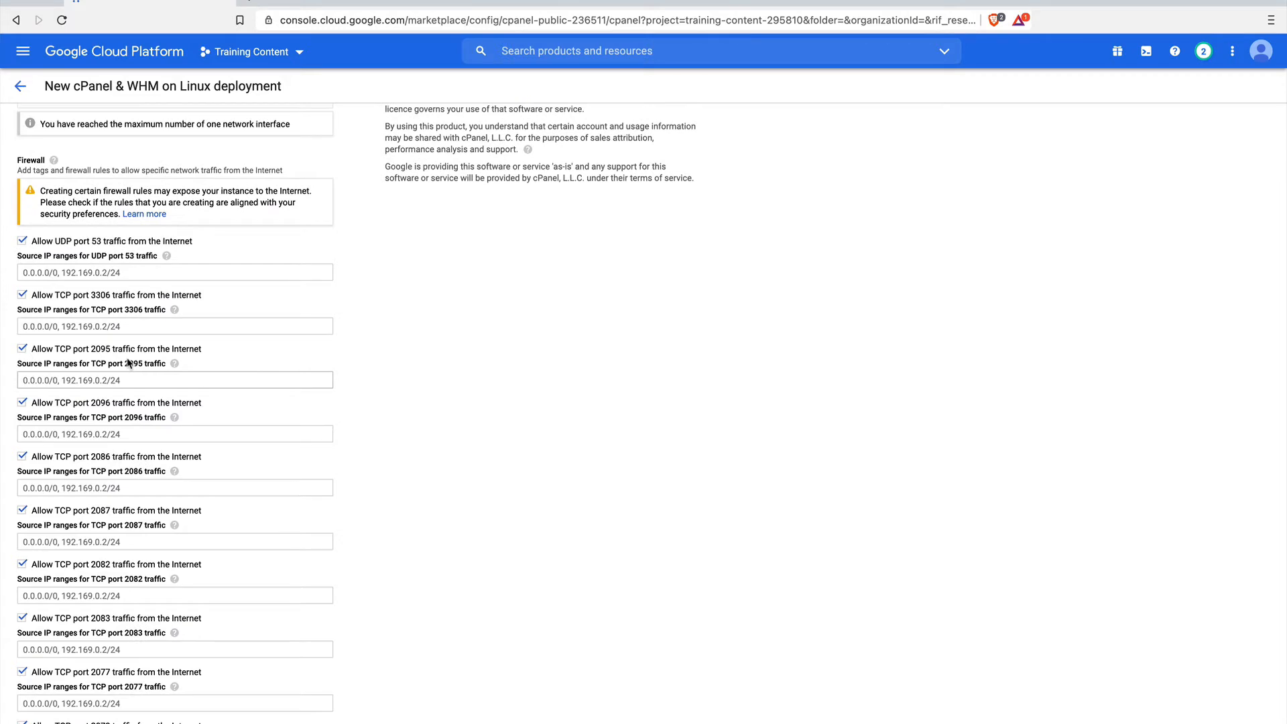
scroll(127, 358, "down", 1)
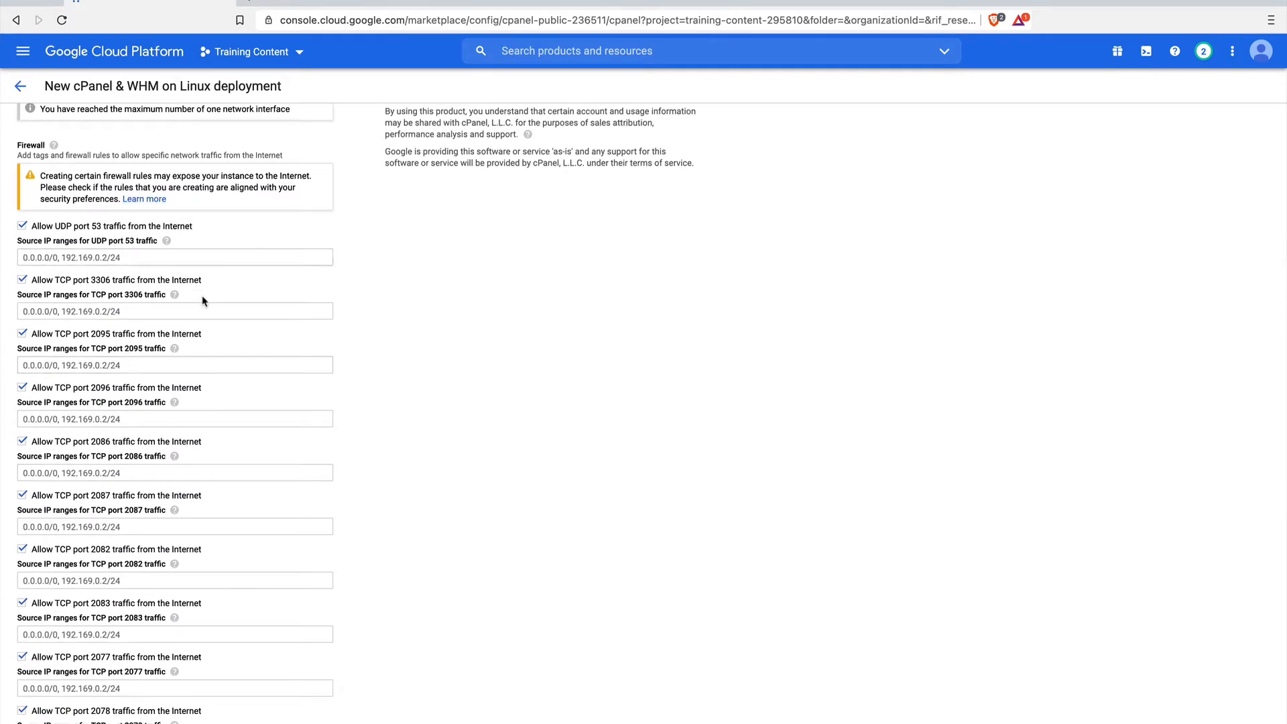
scroll(186, 338, "down", 2)
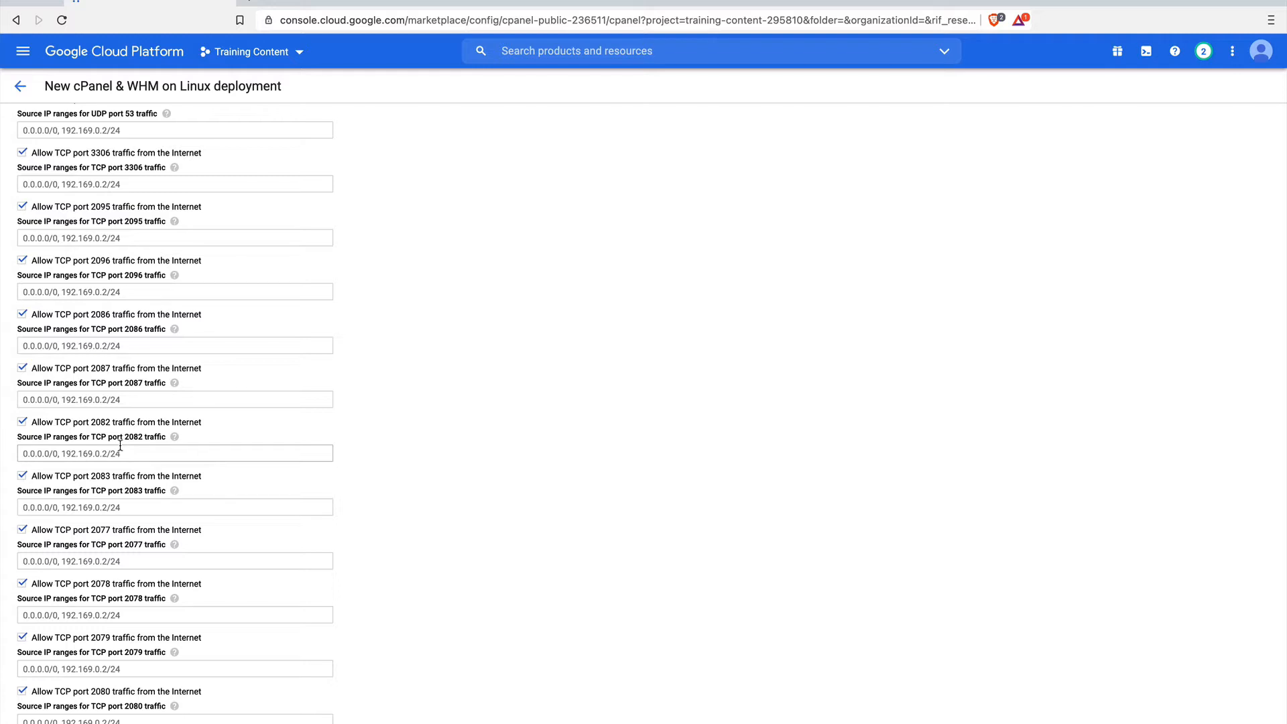
scroll(120, 446, "down", 15)
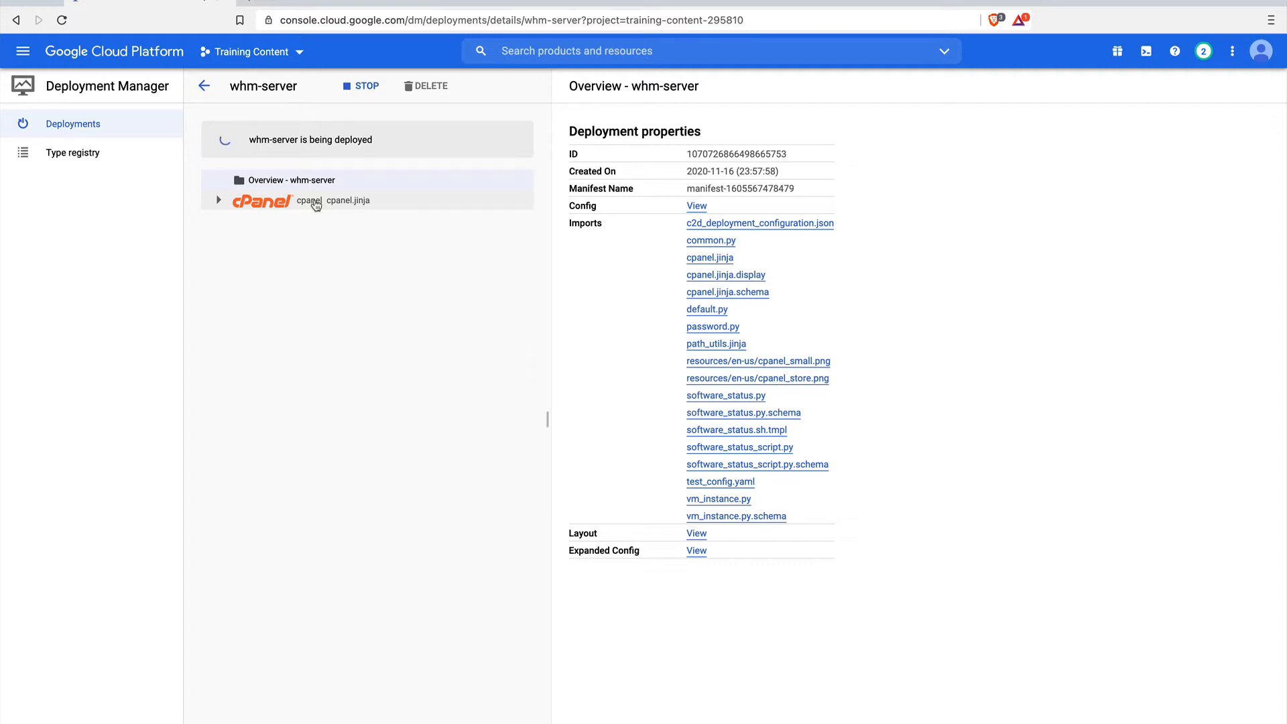
Open the cpanel resource details of the whm-server deployment and start an SSH session to its VM.
left_click(315, 202)
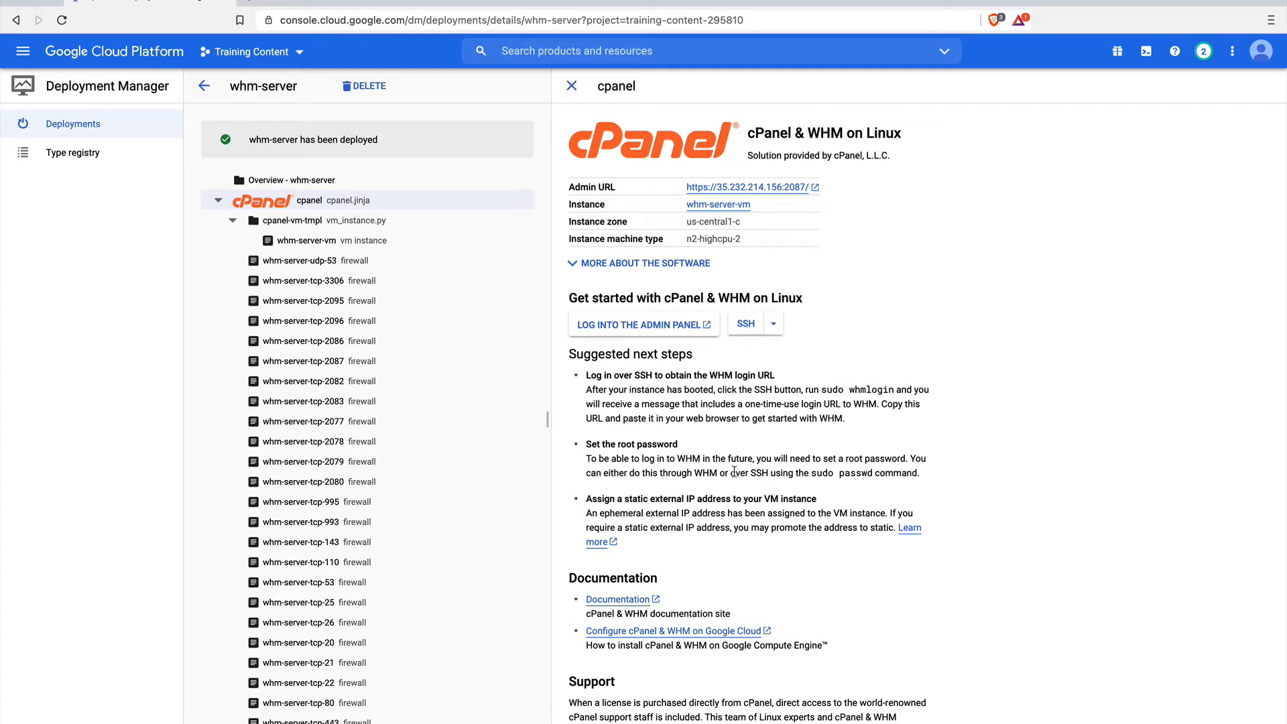
scroll(735, 473, "down", 1)
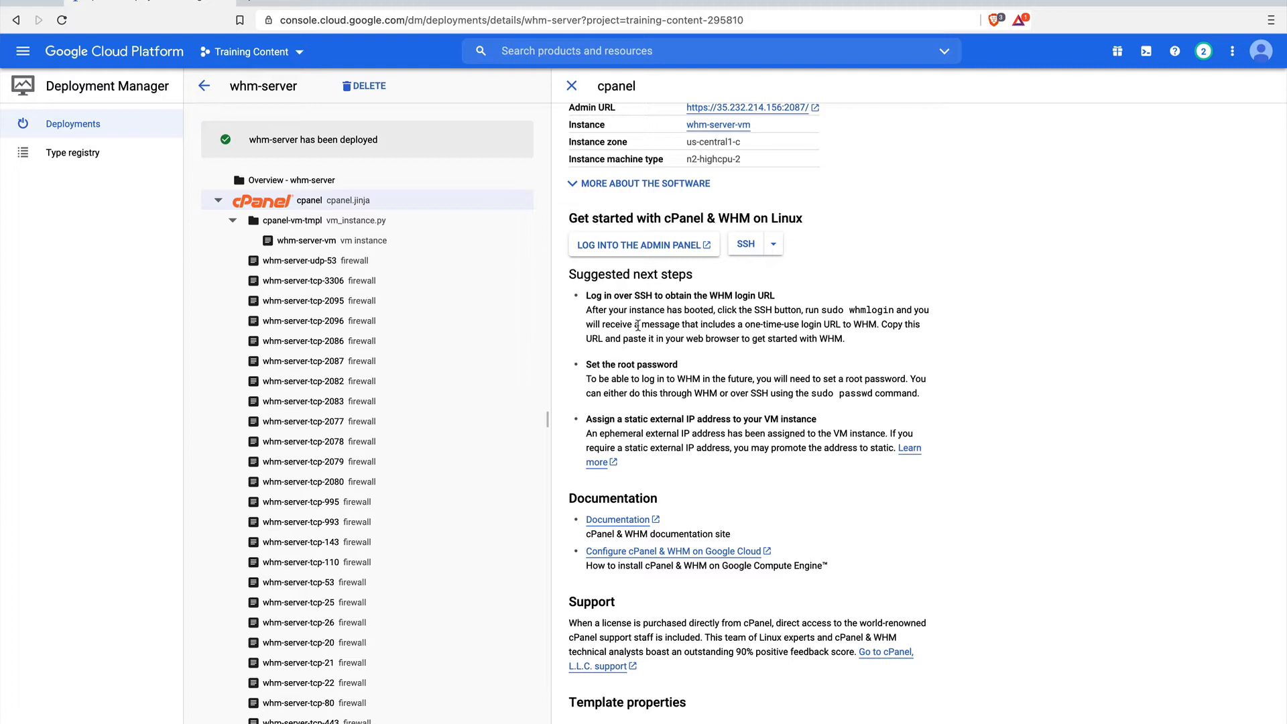
left_click(745, 244)
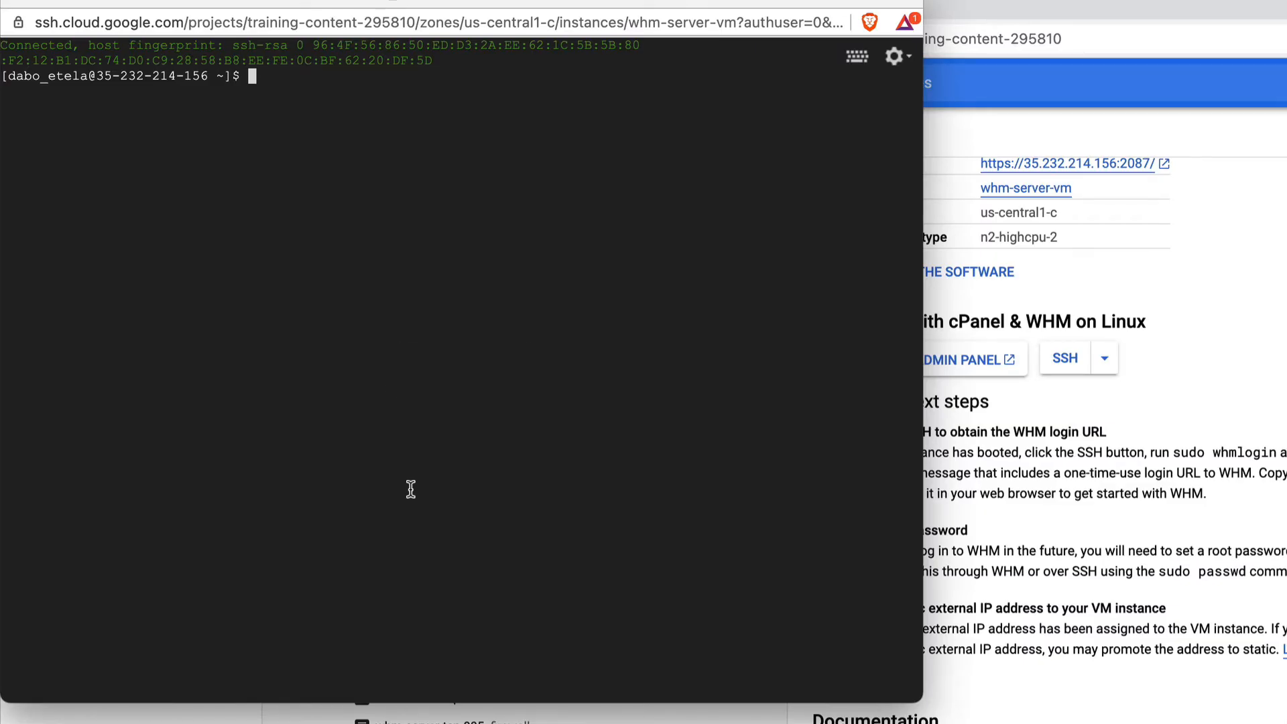
Run sudo whmlogin in the SSH session to generate a one-time WHM login URL.
type("sudo whmlogin")
key("Return")
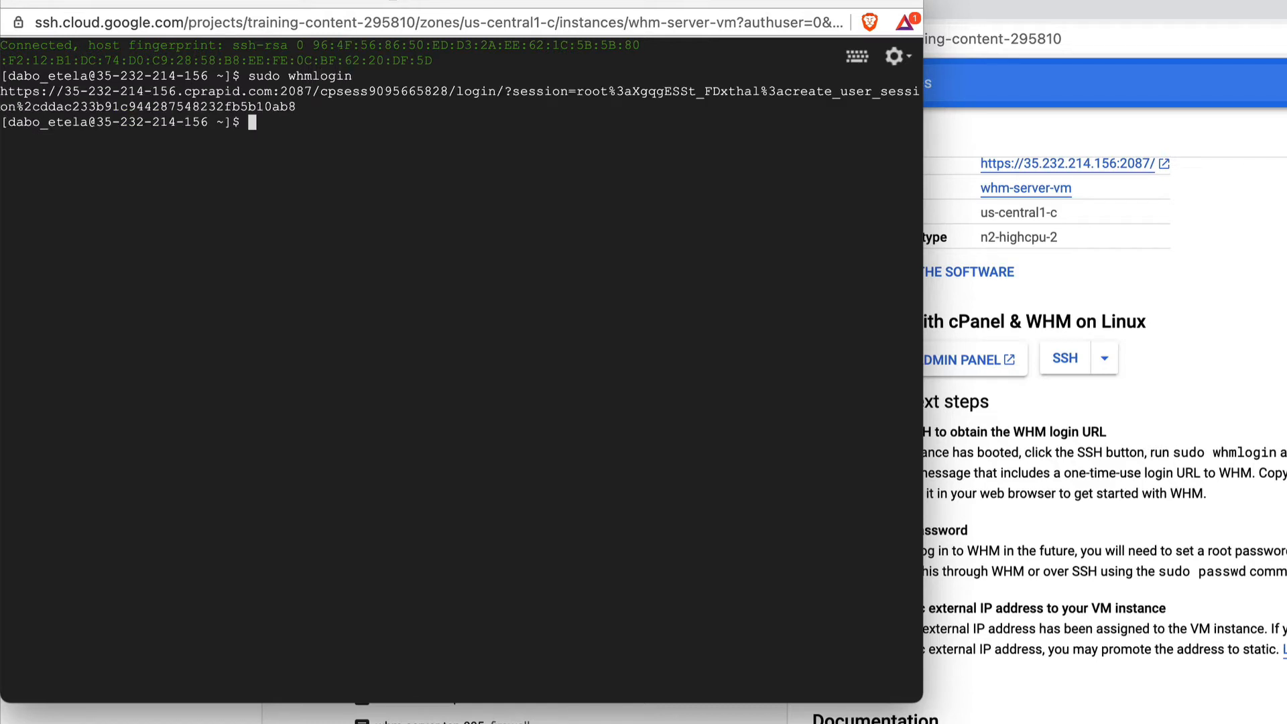
Copy the one-time WHM login URL with its session token from the terminal and open it in a new browser tab.
left_click_drag(174, 0, 265, 2)
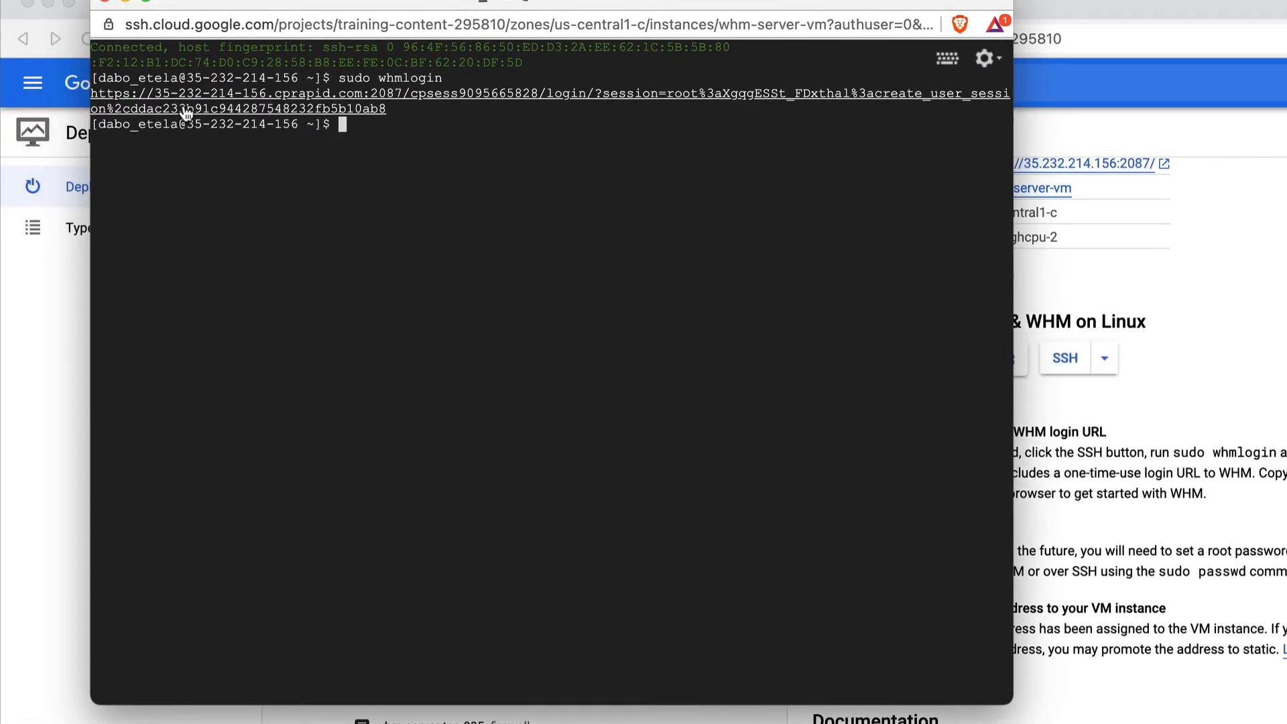
left_click_drag(393, 109, 91, 93)
key("ctrl+c")
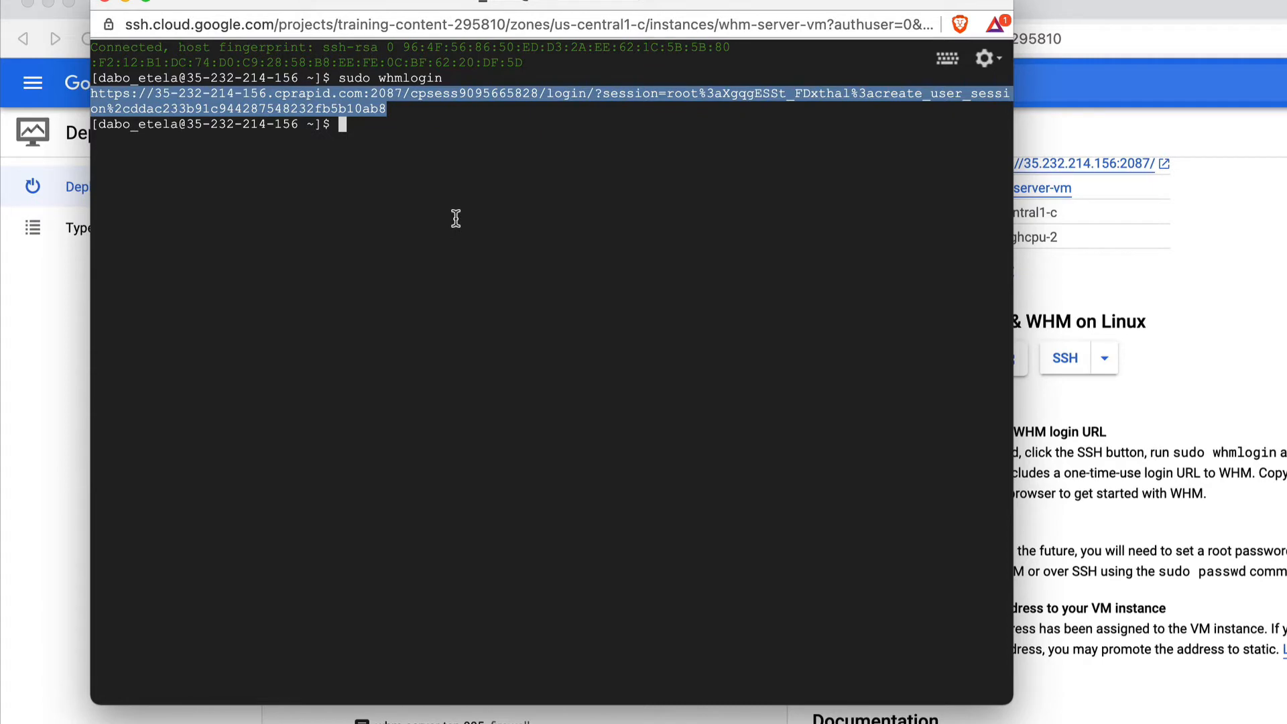
left_click(1263, 225)
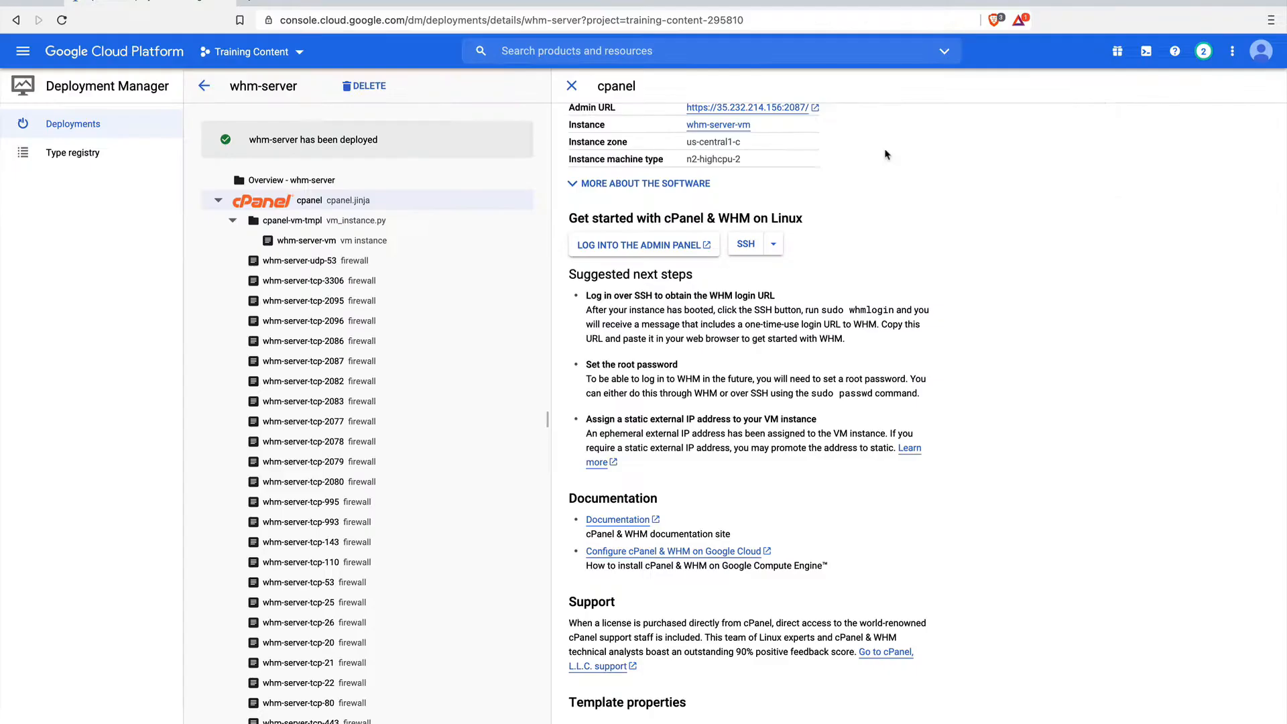
left_click(250, 3)
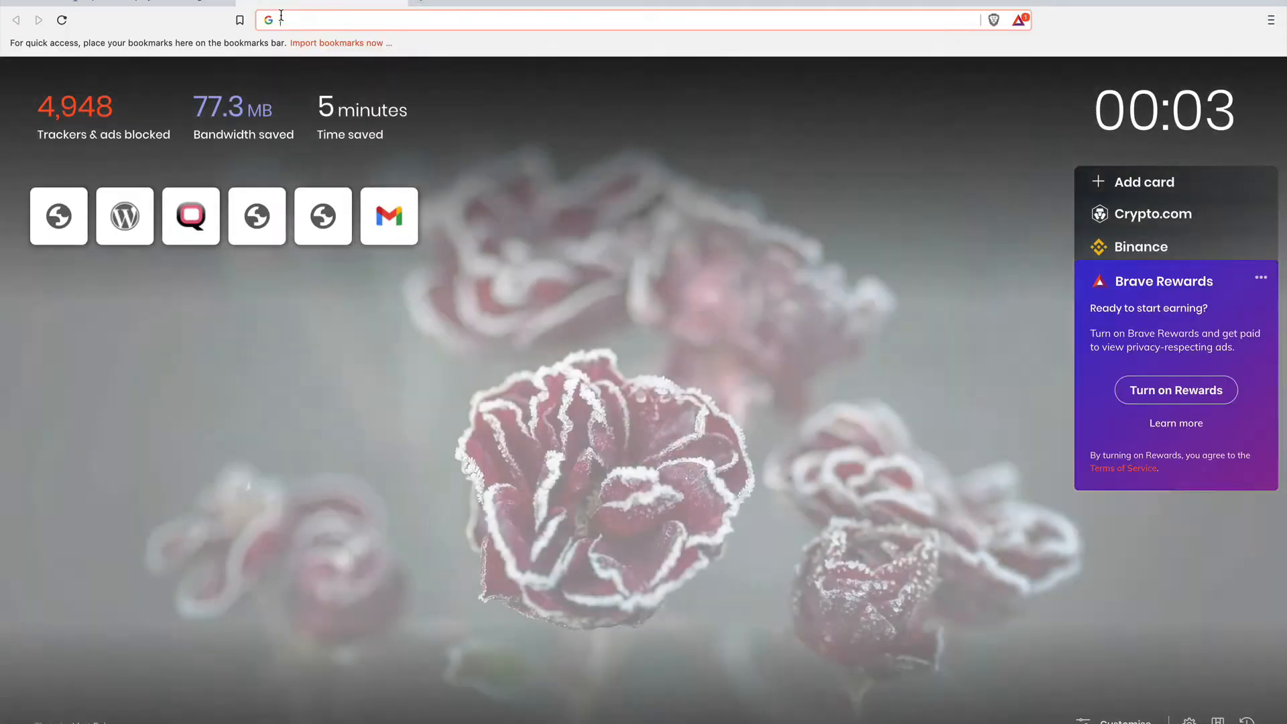
key("ctrl+v")
key("Return")
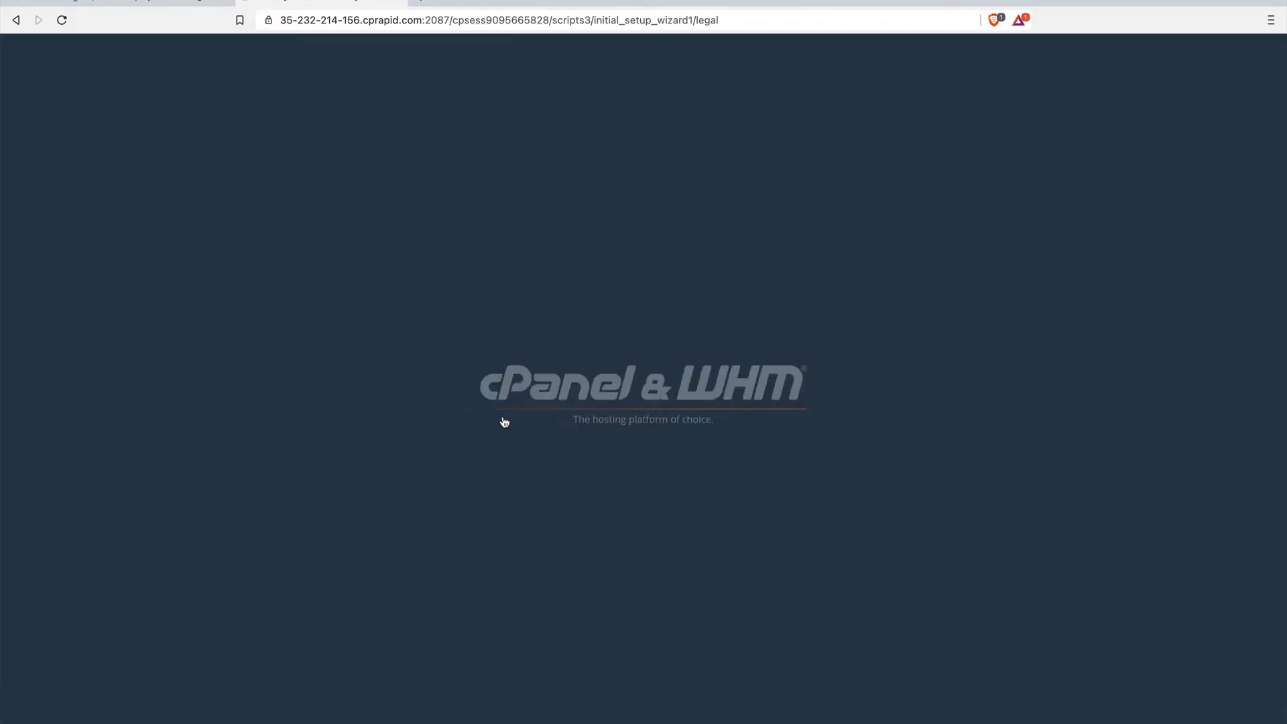
Go through the cPanel & WHM licence terms and agree to all of them.
scroll(502, 417, "down", 2)
scroll(503, 417, "down", 20)
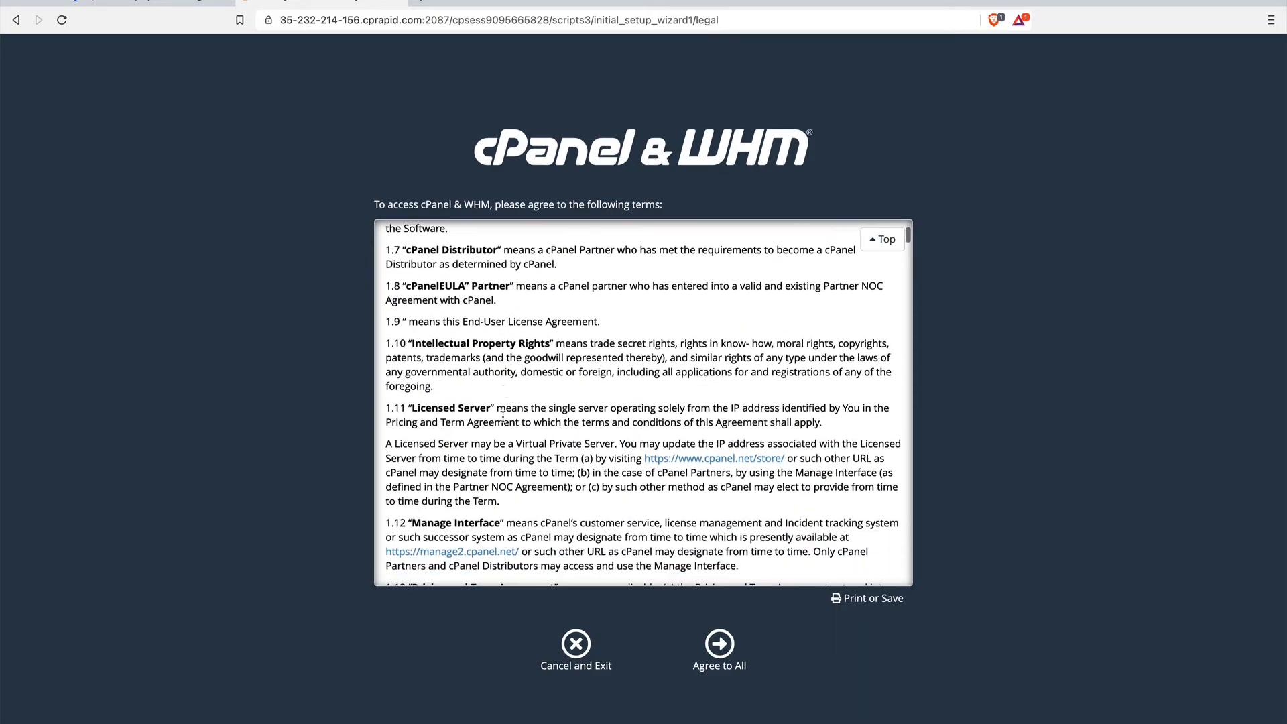
left_click(718, 645)
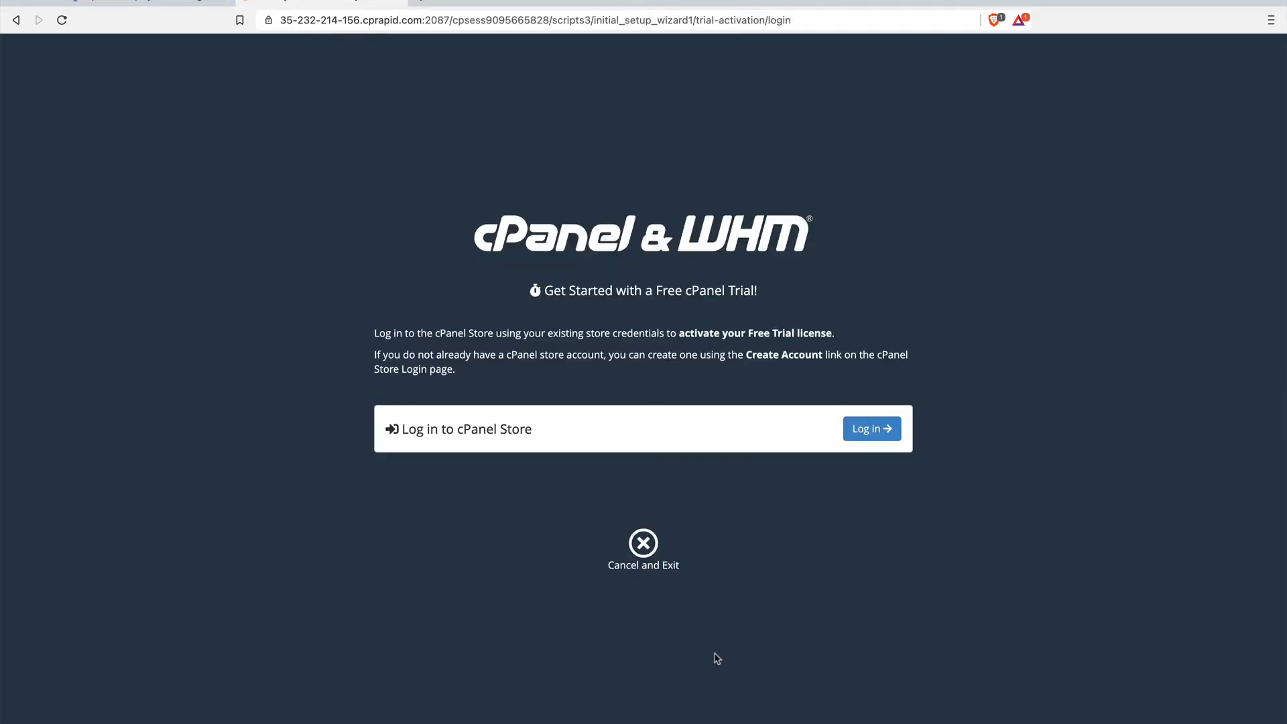
Log in to the cPanel Store with the saved account e-mail and password to activate the free trial licence.
left_click(872, 427)
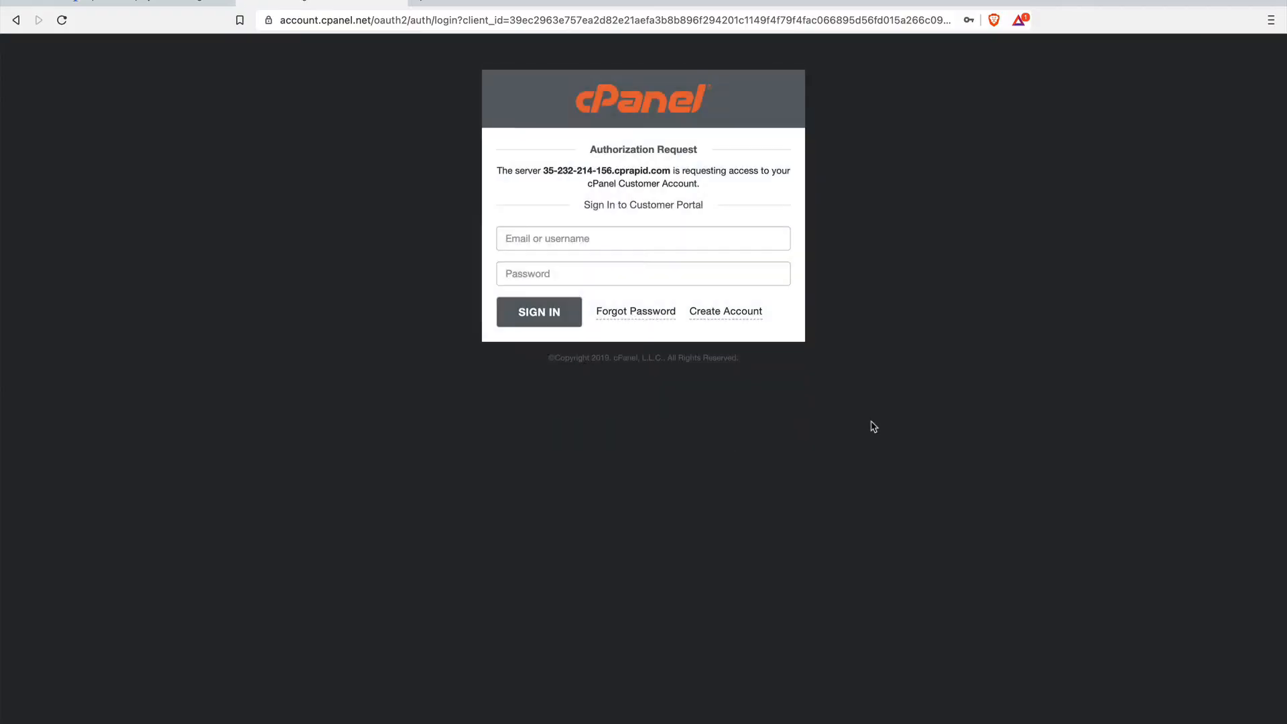
left_click(588, 238)
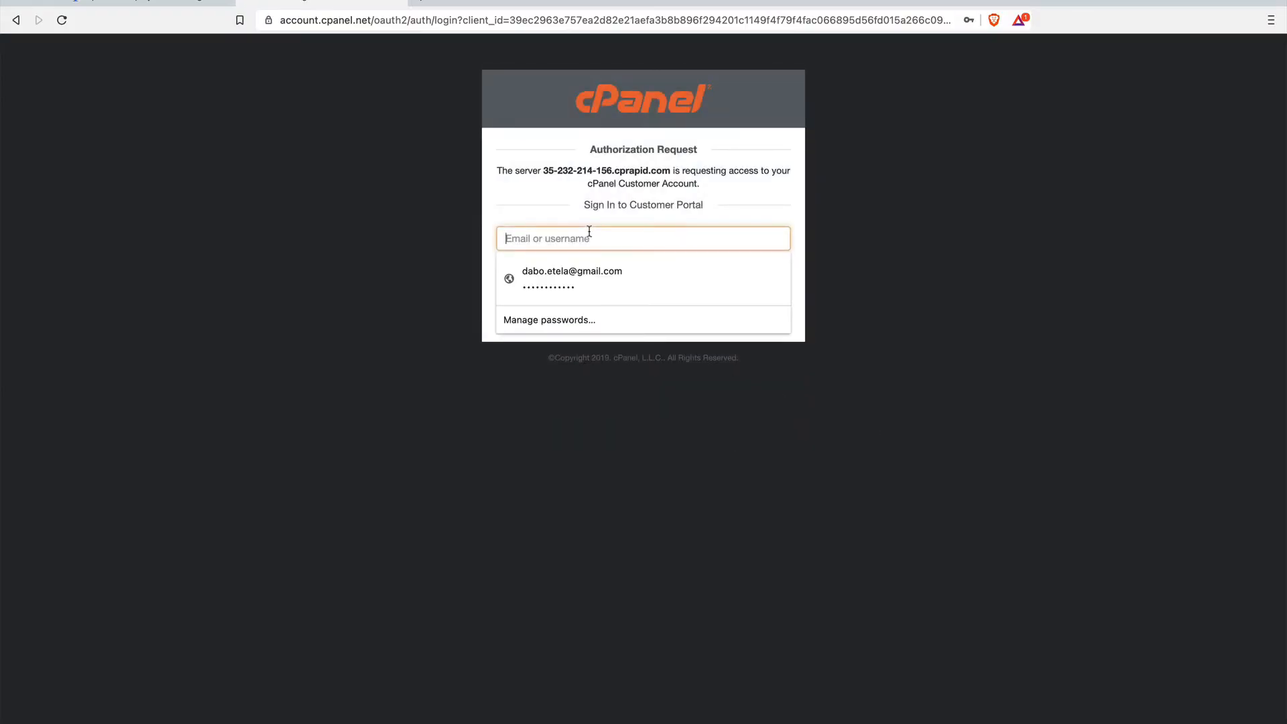
left_click(584, 271)
left_click(561, 314)
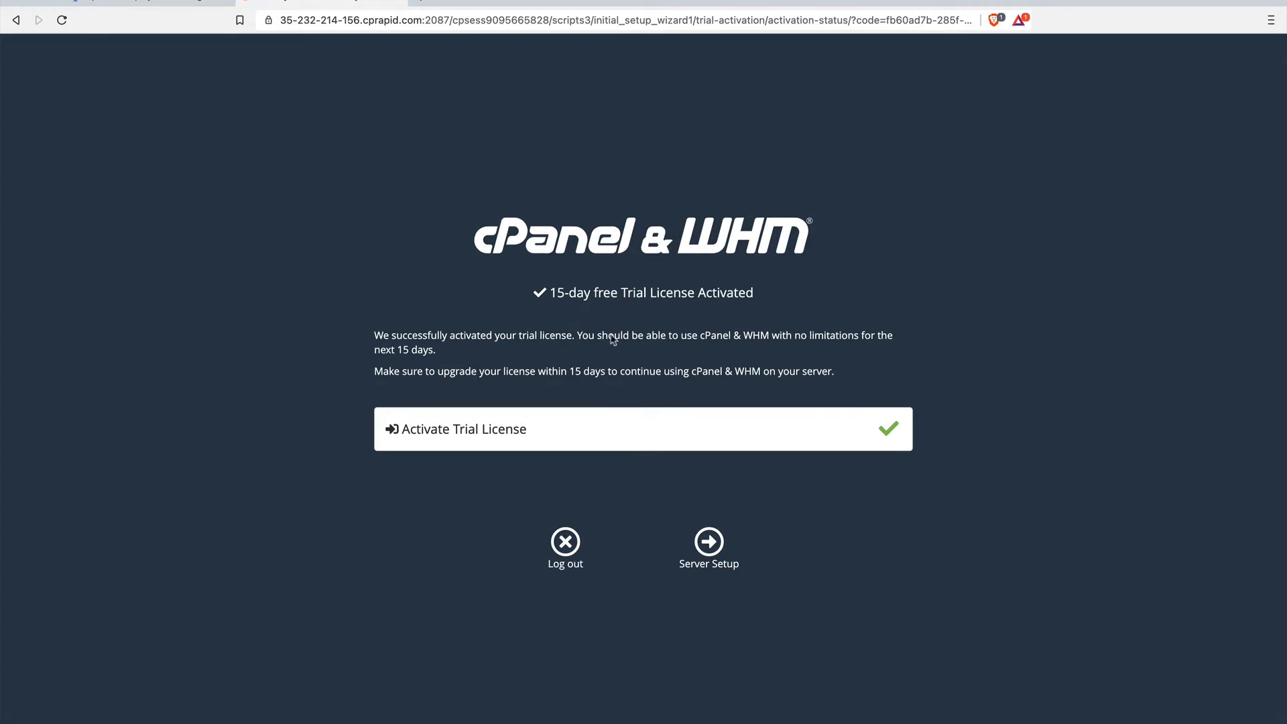
Complete the server setup with the saved contact e-mail address, keeping the nameservers ns1.cprapid.com and ns2.cprapid.com.
left_click(710, 557)
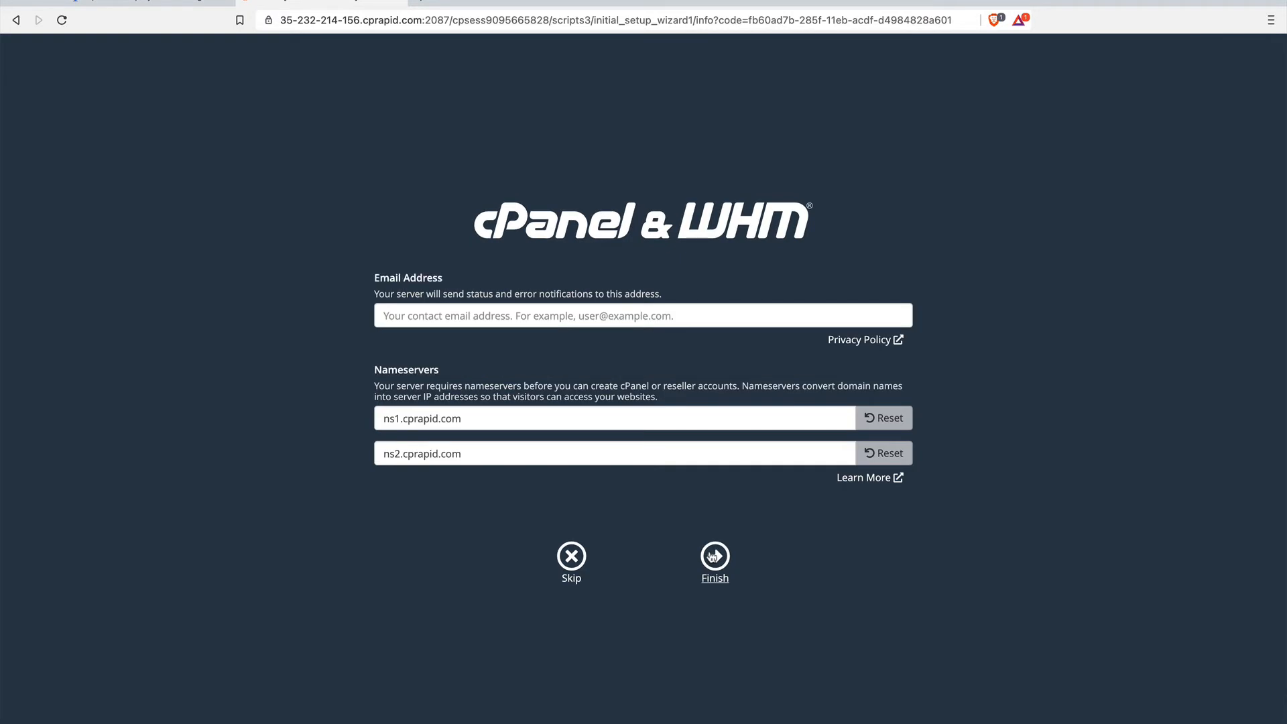
left_click(584, 313)
left_click(490, 341)
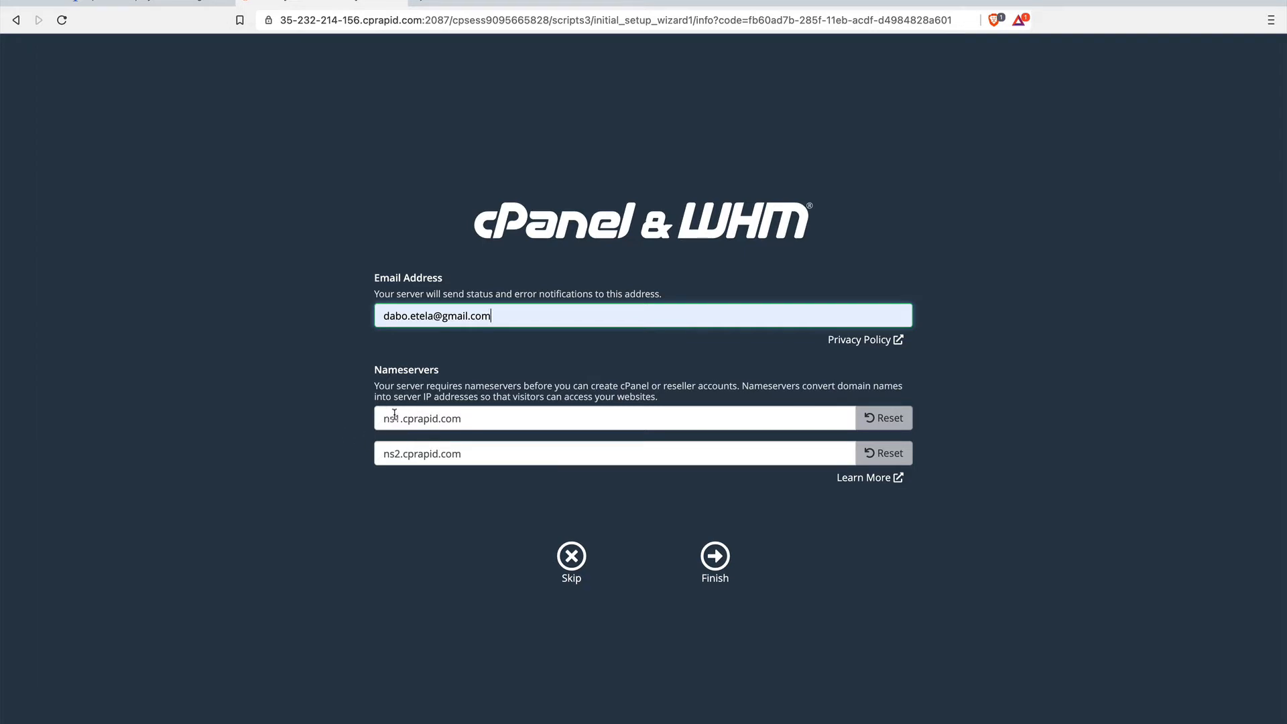
left_click(714, 560)
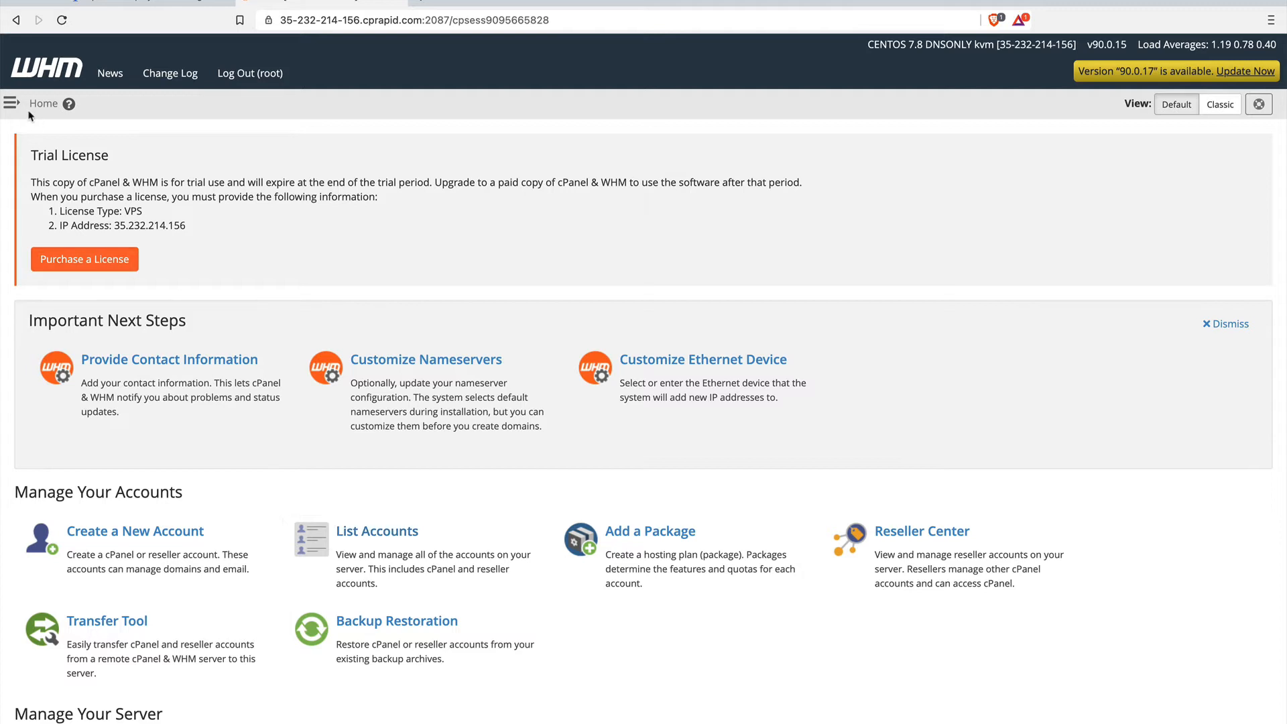
Expand the WHM navigation list and open the Change Root Password page.
scroll(211, 392, "down", 2)
scroll(210, 341, "up", 2)
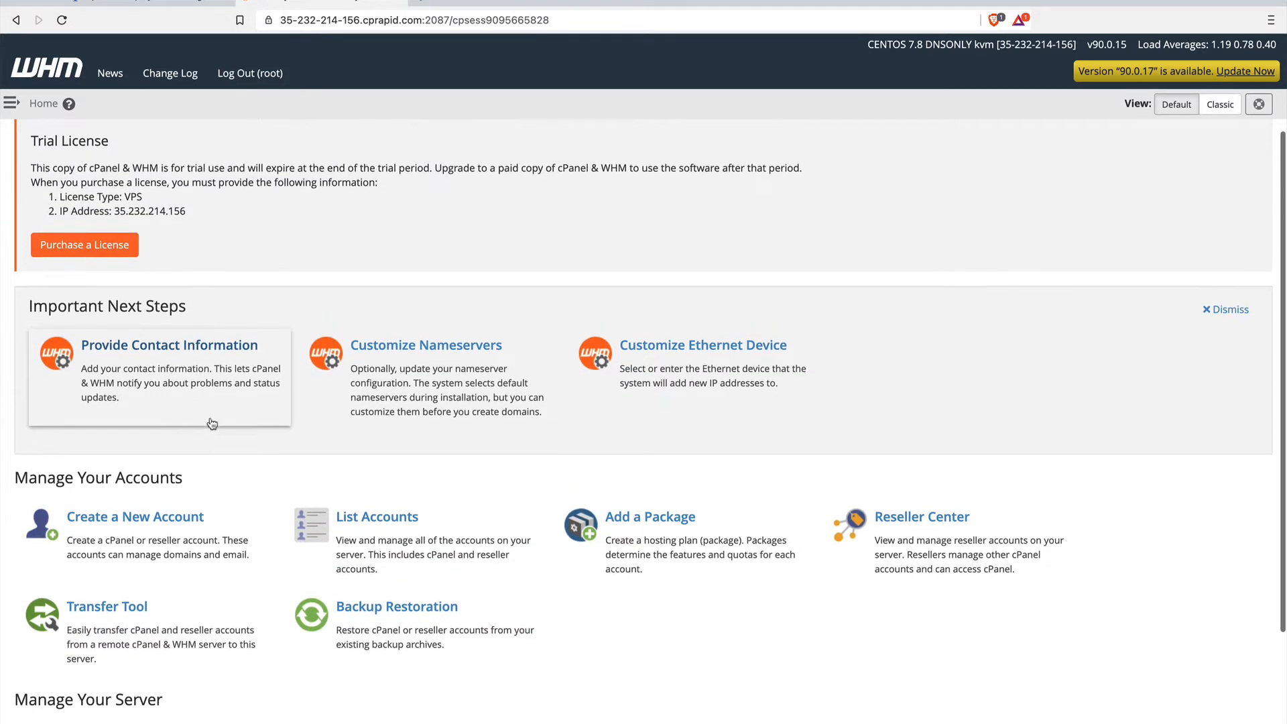
scroll(270, 476, "down", 3)
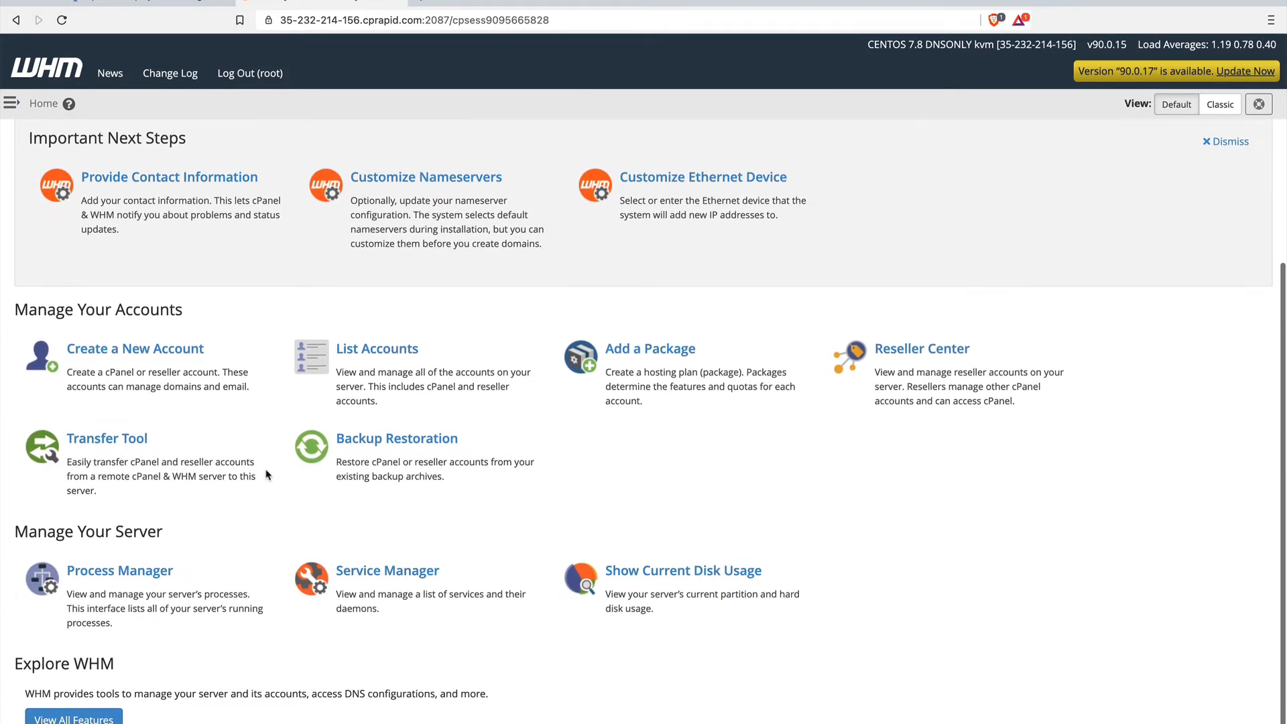
left_click(12, 102)
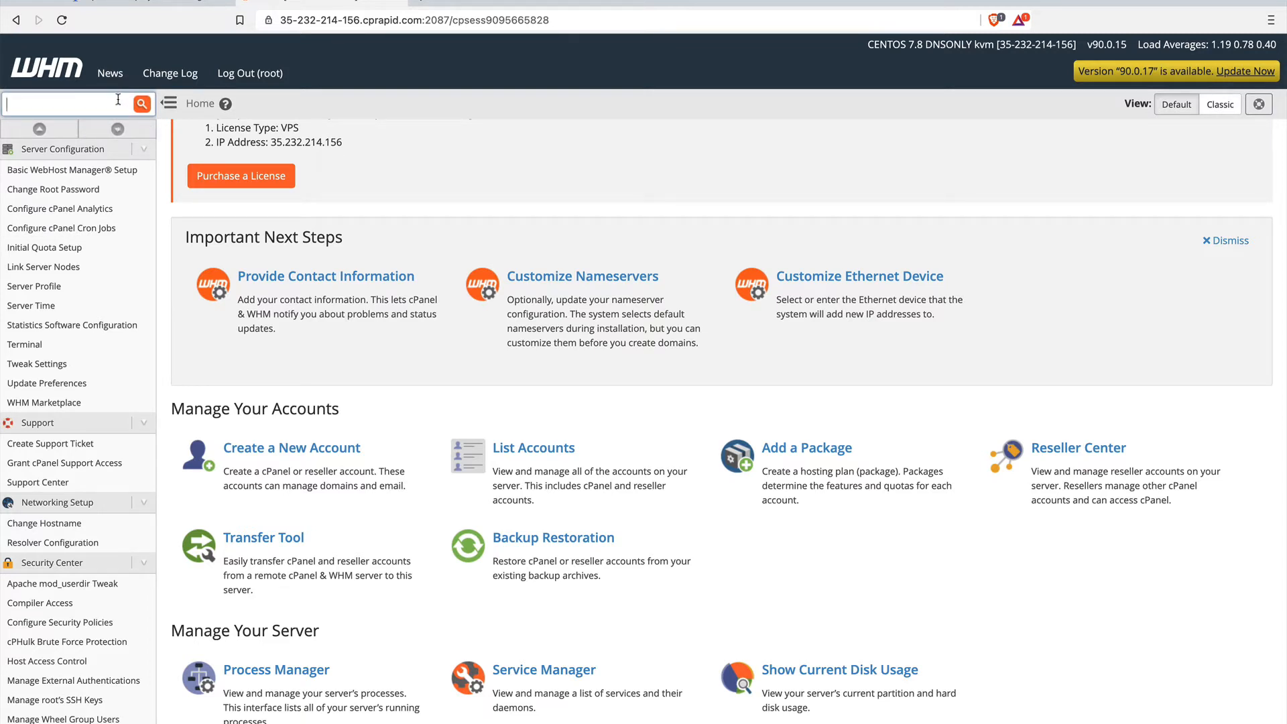
left_click(82, 194)
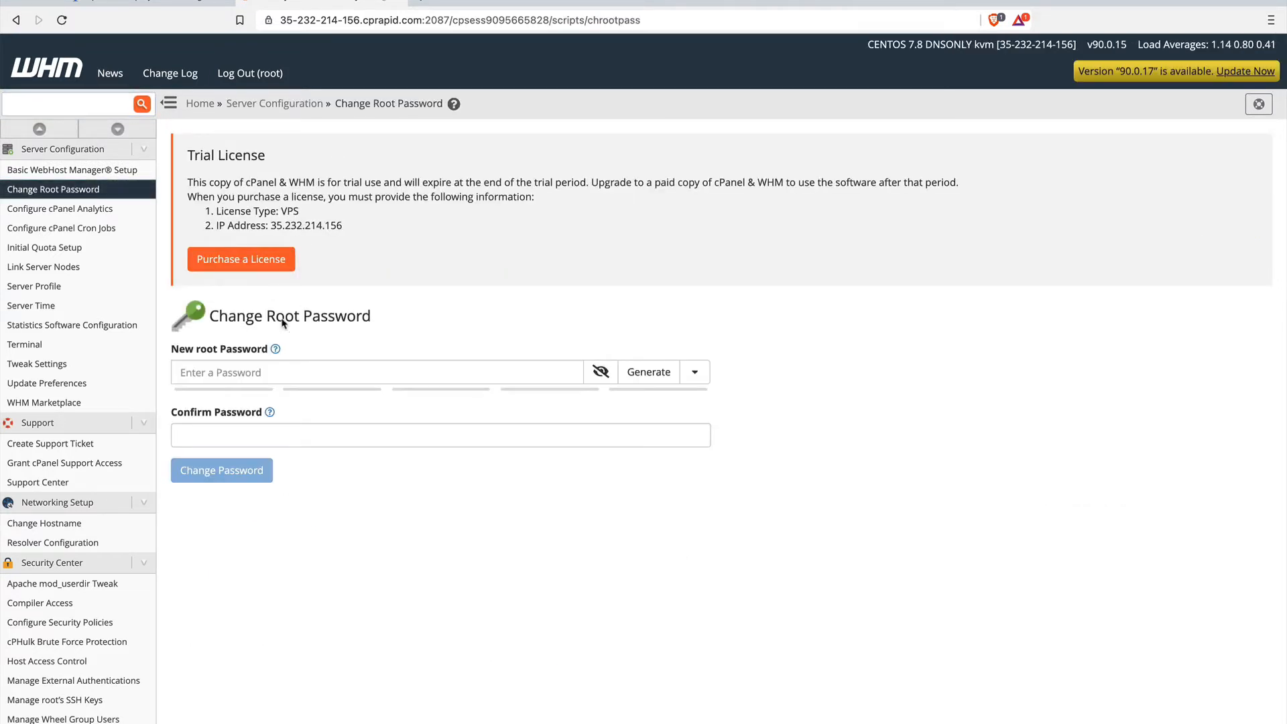
Try entering a new root password for the server.
left_click(250, 378)
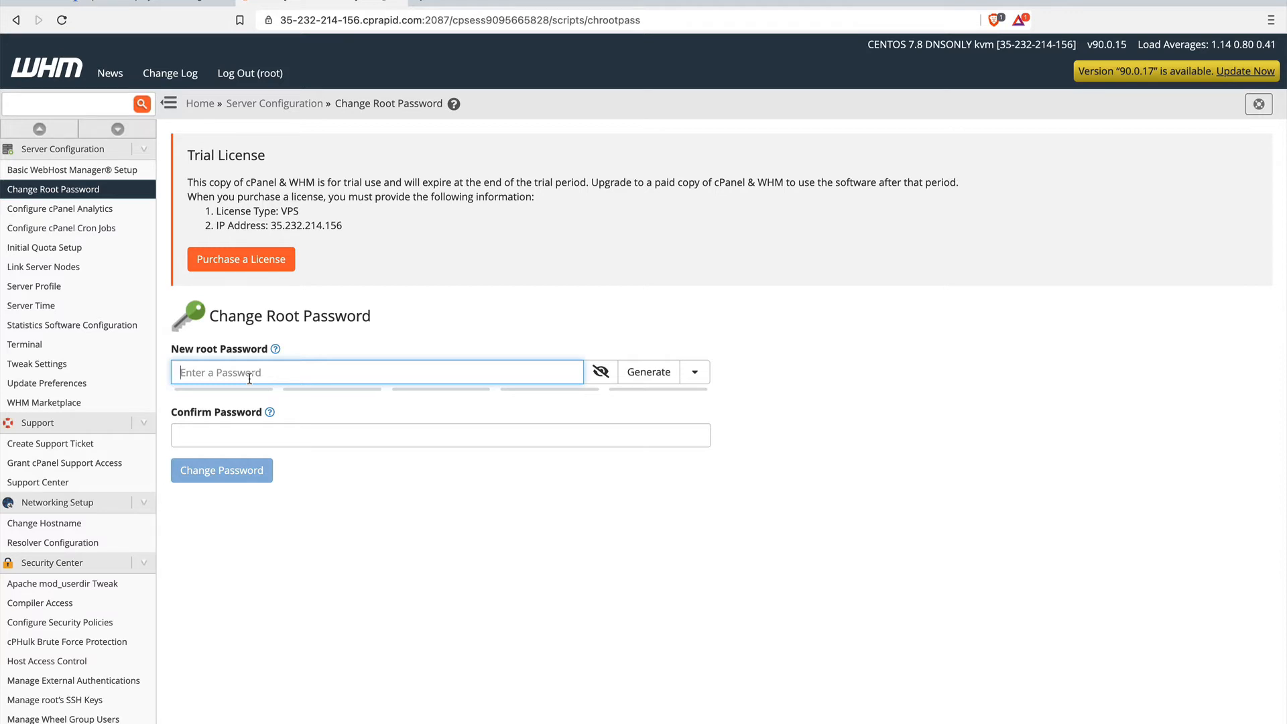
type("•••••••••••")
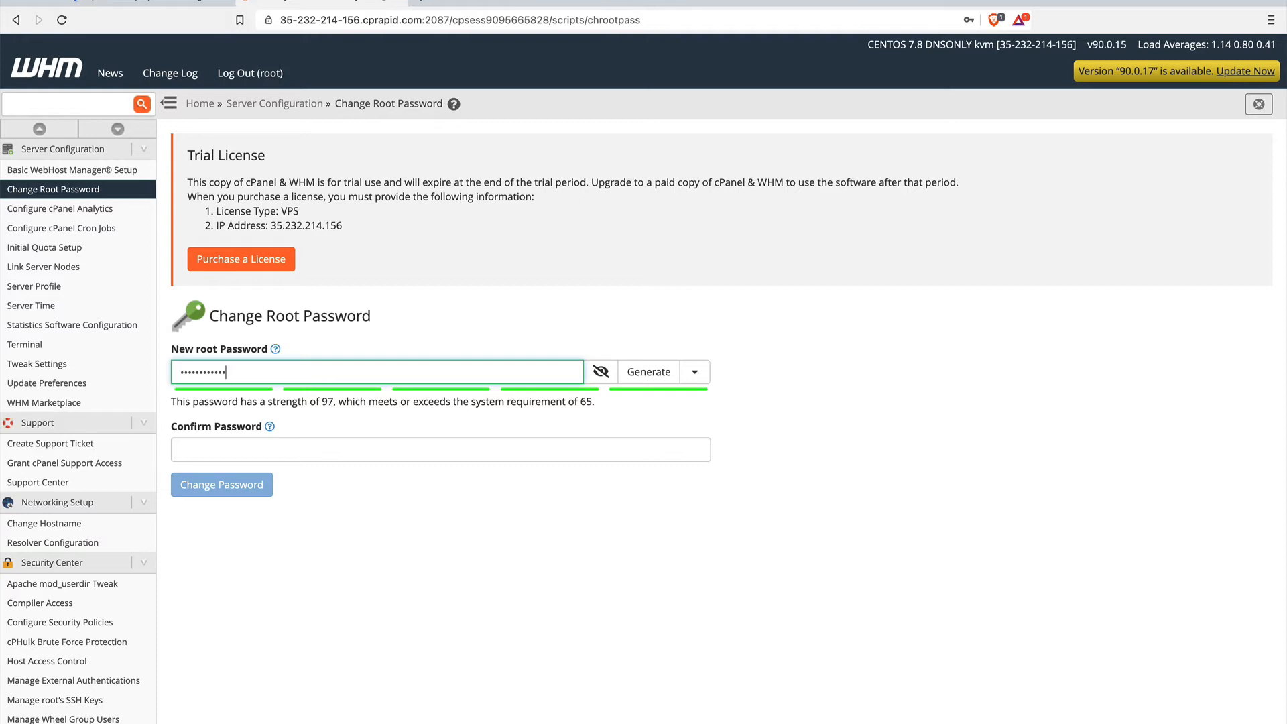
type("•")
left_click(221, 447)
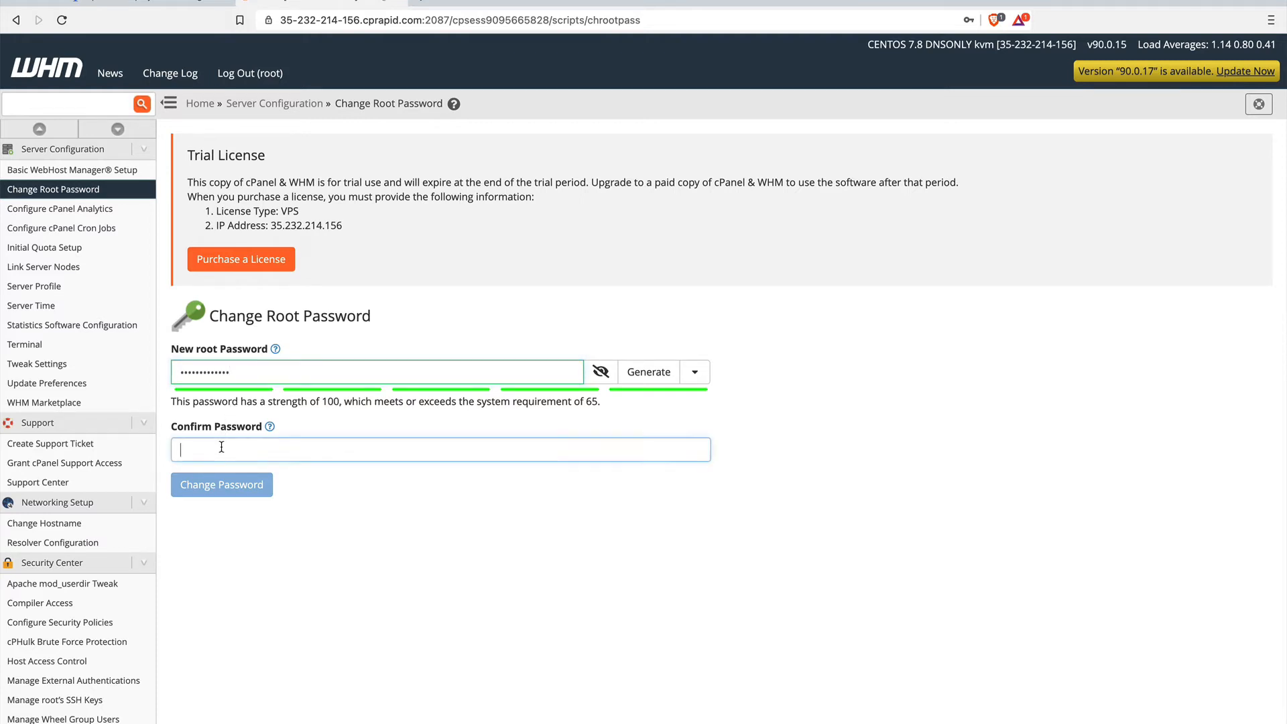
left_click(262, 363)
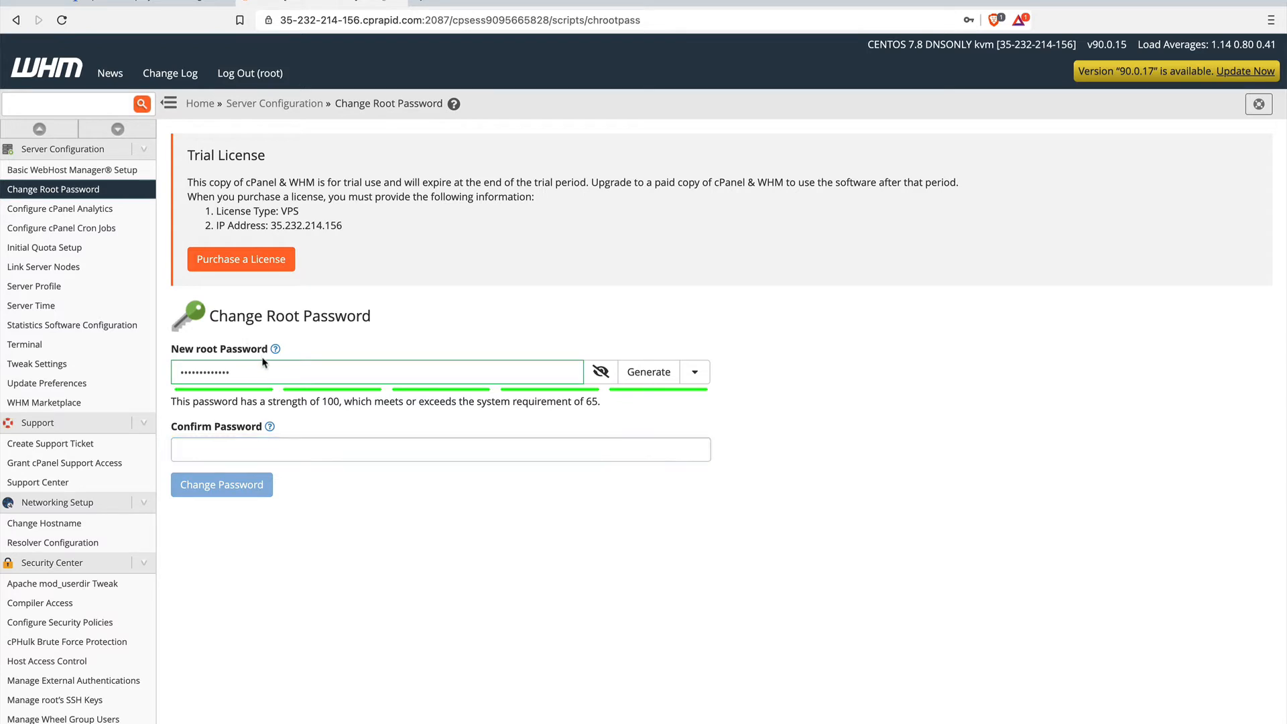
Replace the entry with the chosen new root password, confirm it and apply the password change.
left_click_drag(263, 372, 130, 350)
type("••••••••")
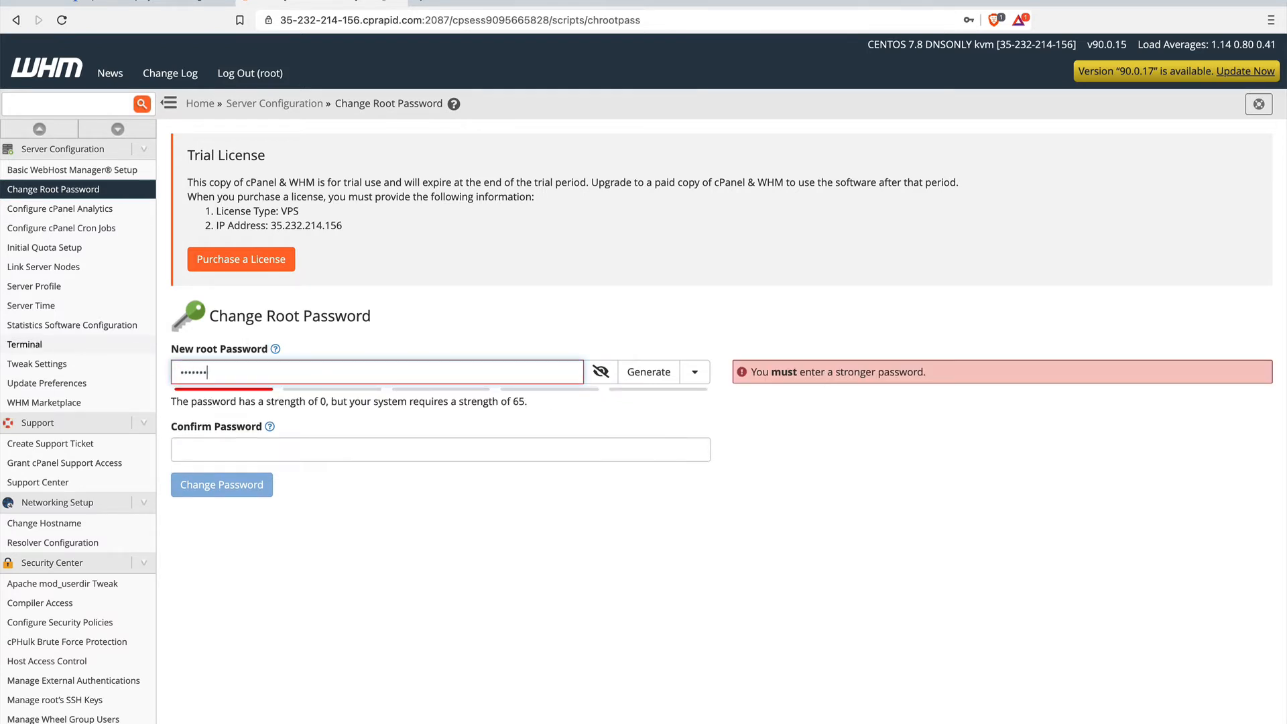
type("•••••")
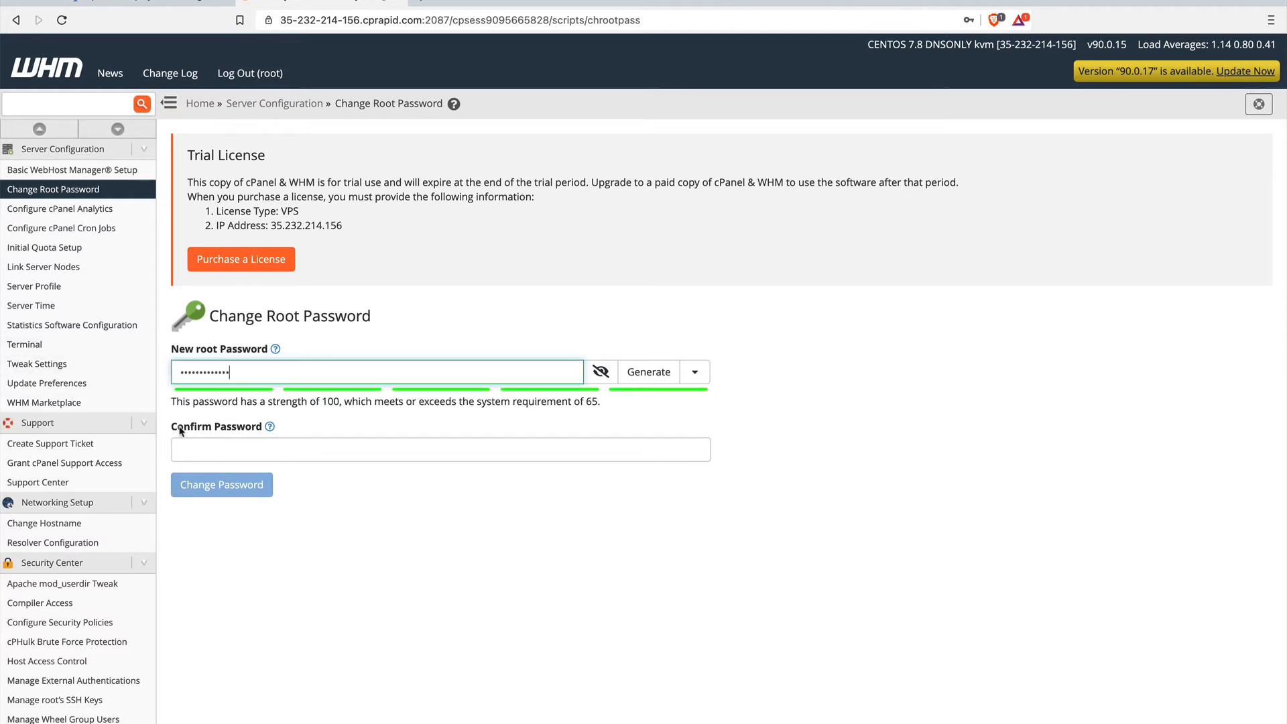
left_click(211, 448)
type("••••••••")
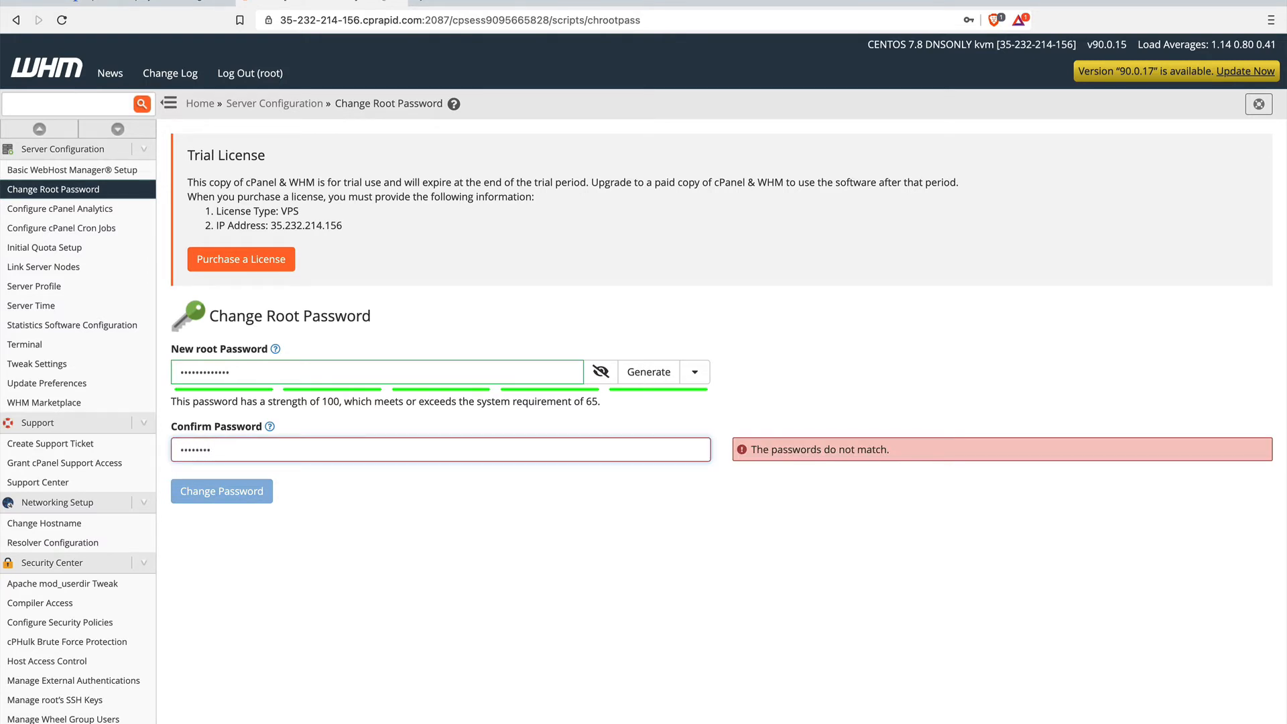
type("•••••")
left_click(211, 493)
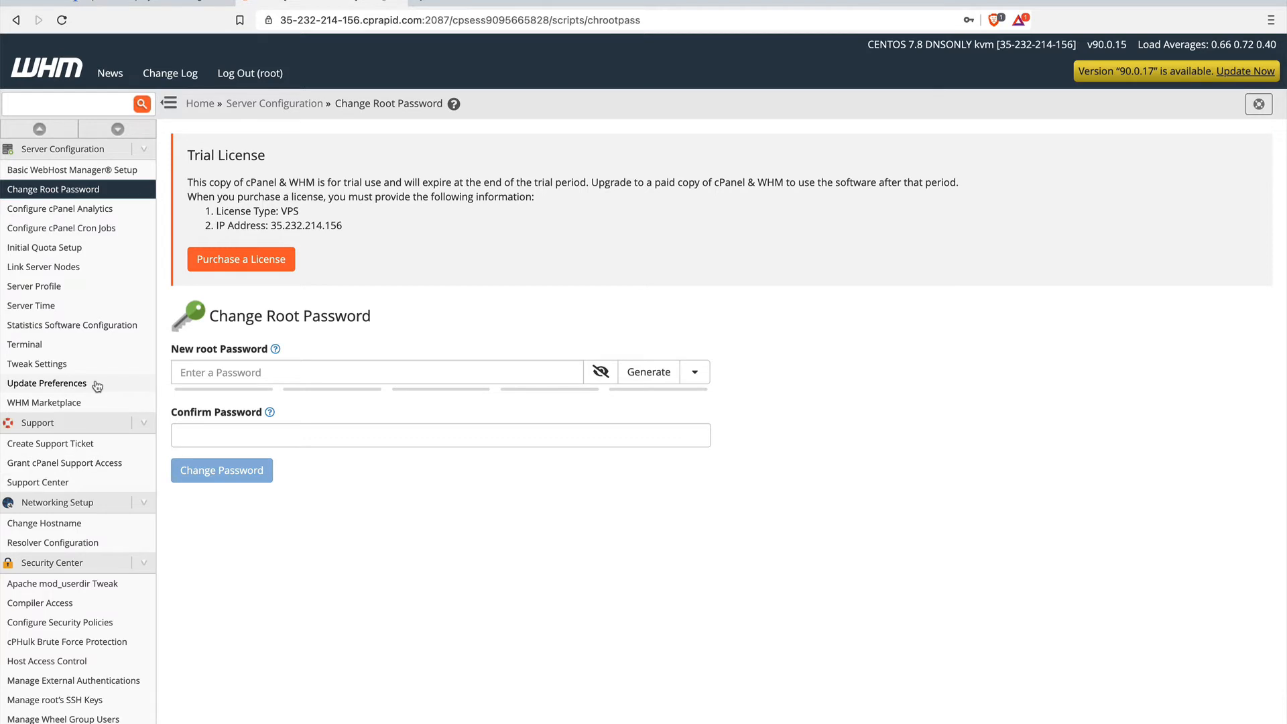
Search the WHM features for "ssl" and open the Manage AutoSSL page.
scroll(98, 386, "down", 3)
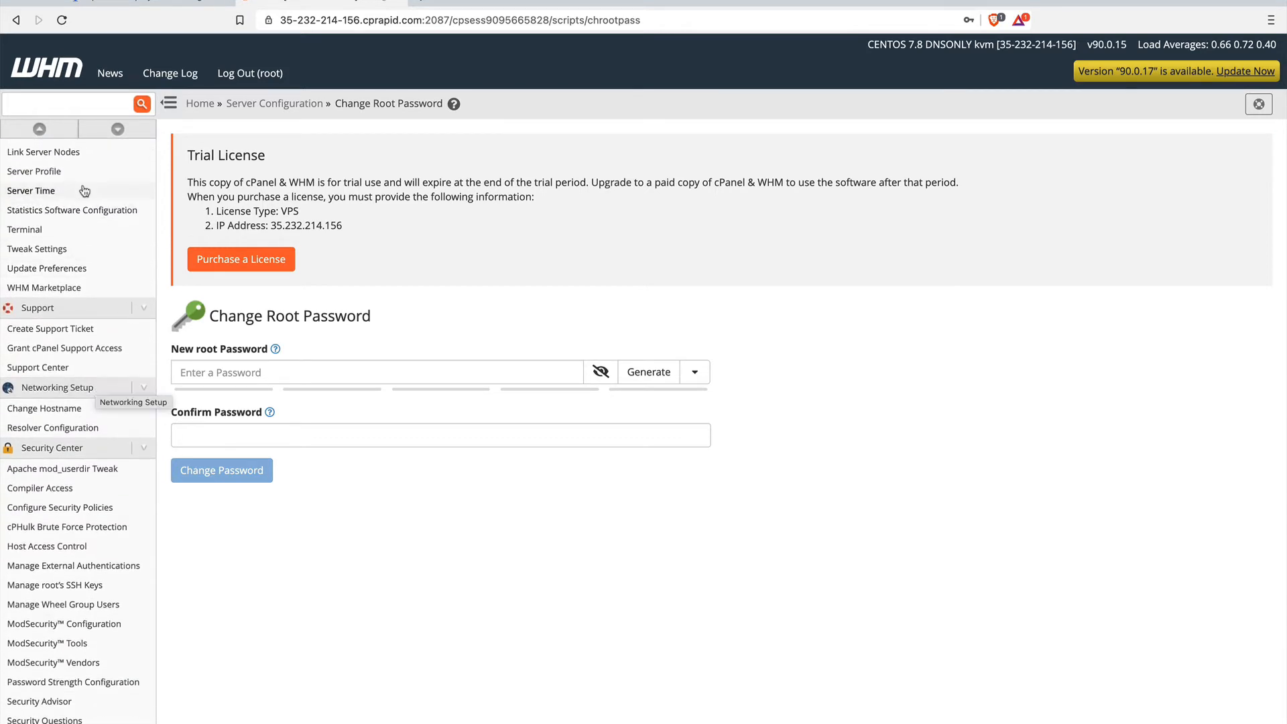
left_click(86, 113)
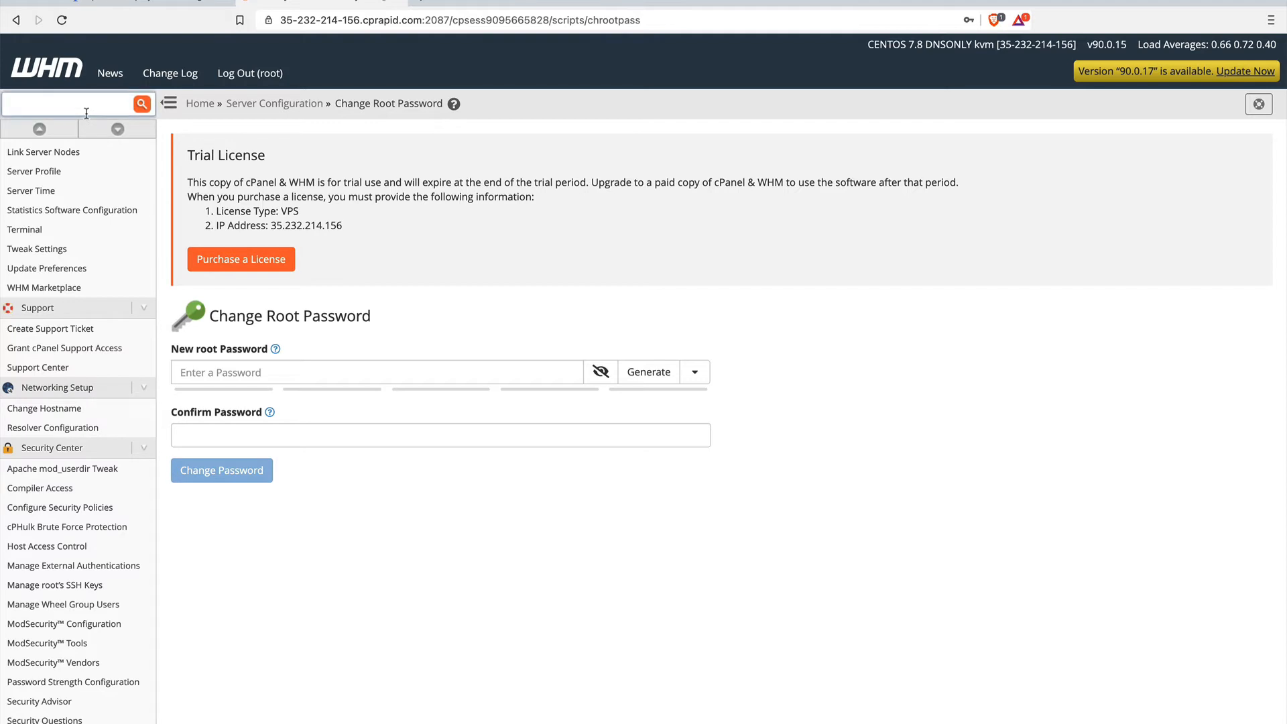
type("ssl")
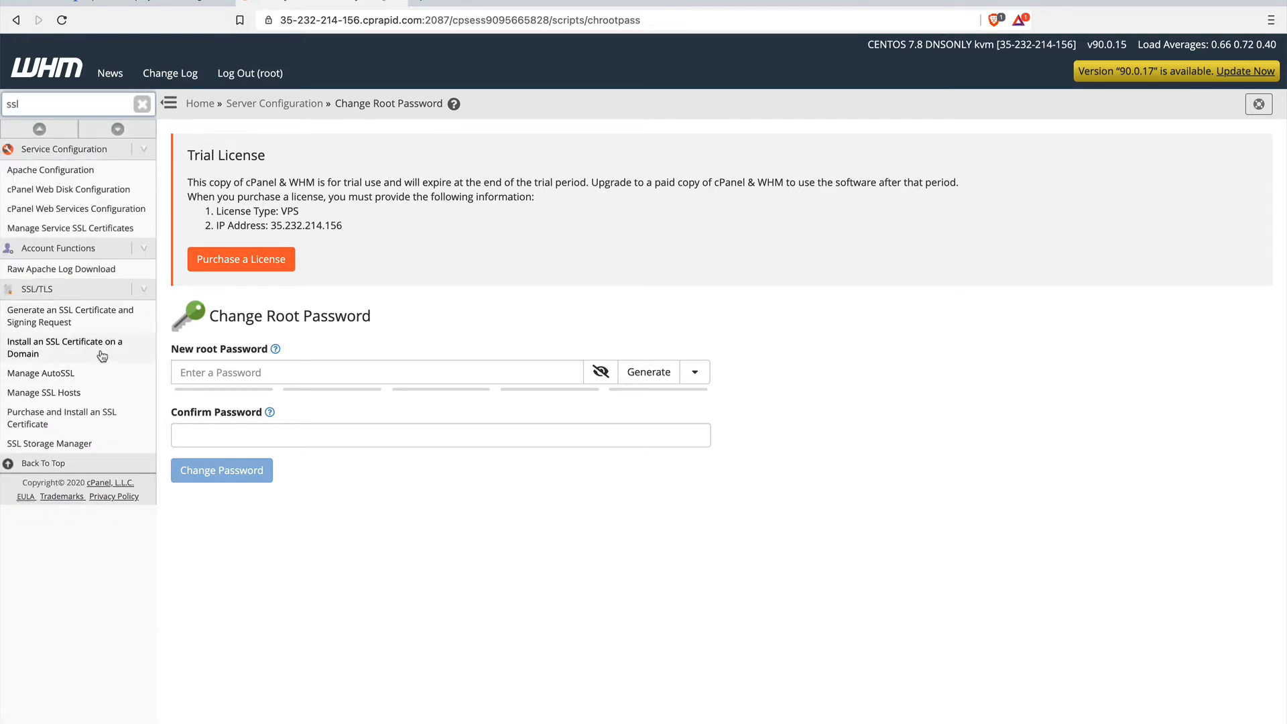
left_click(75, 377)
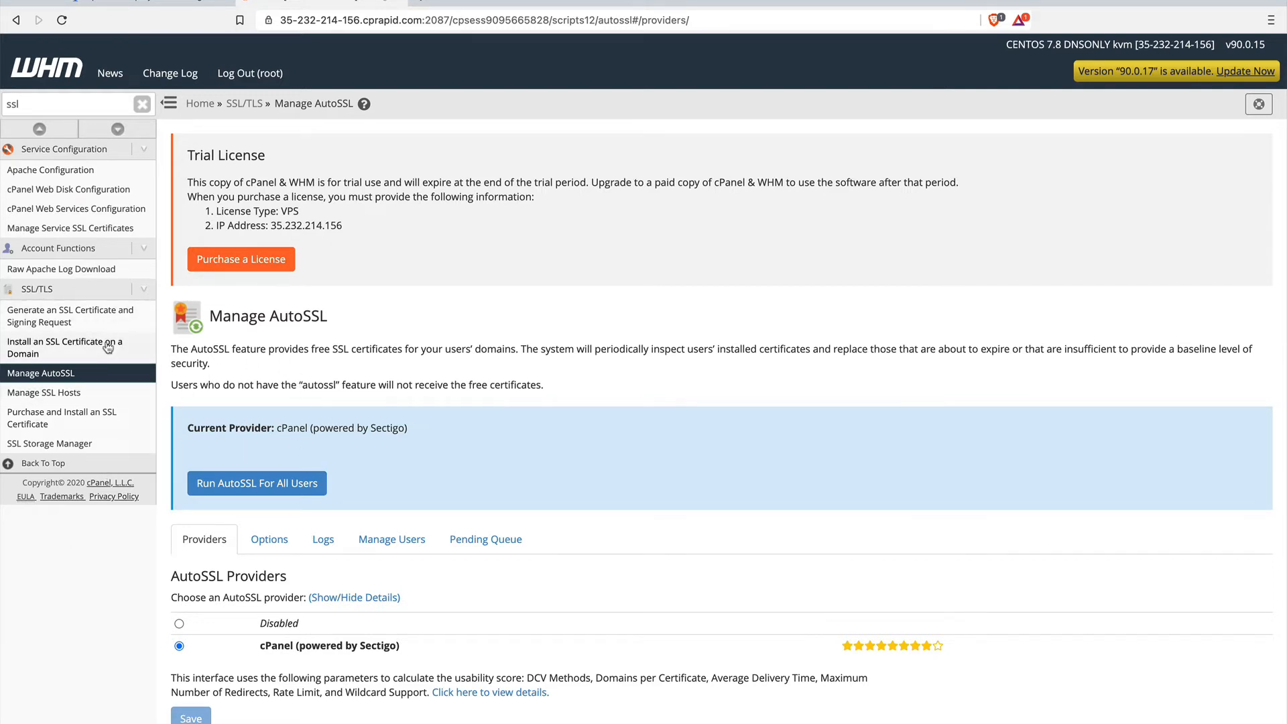
Search the WHM features for "addo" and open Install cPAddons Site Software.
left_click_drag(58, 107, 2, 102)
type("cpan")
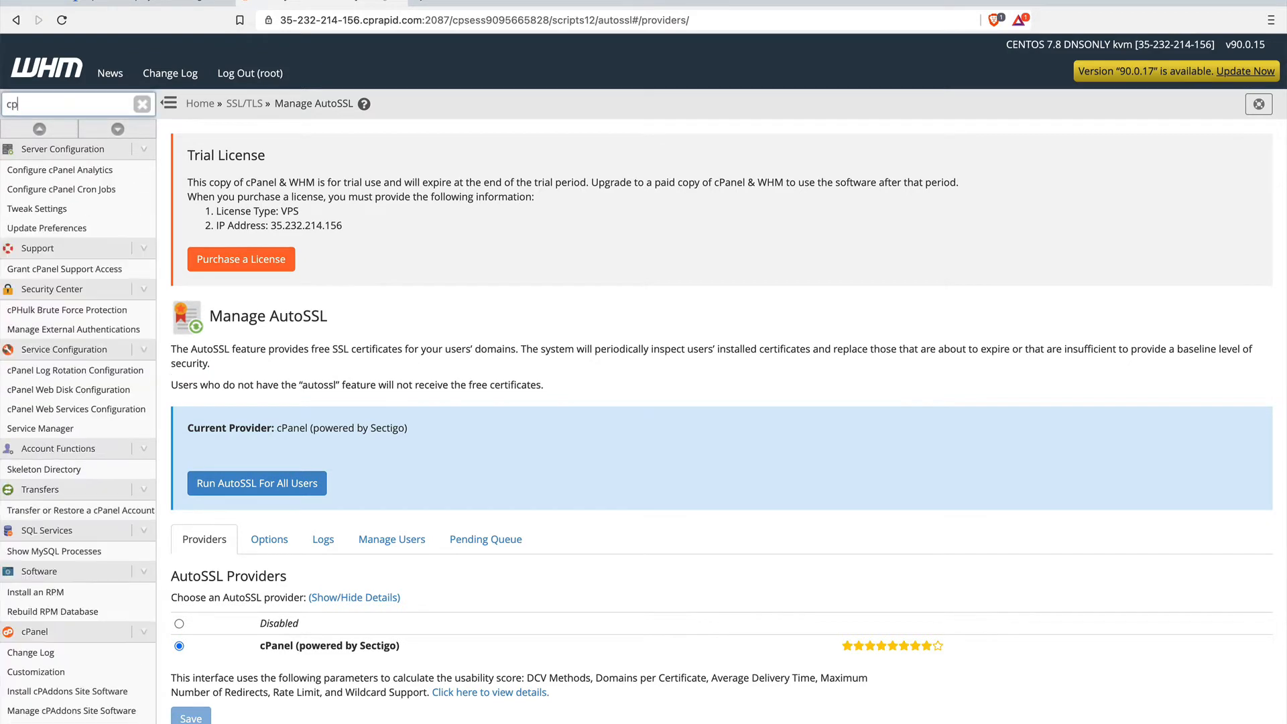
key("BackSpace")
key("BackSpace")
key("BackSpace")
key("BackSpace")
type("add")
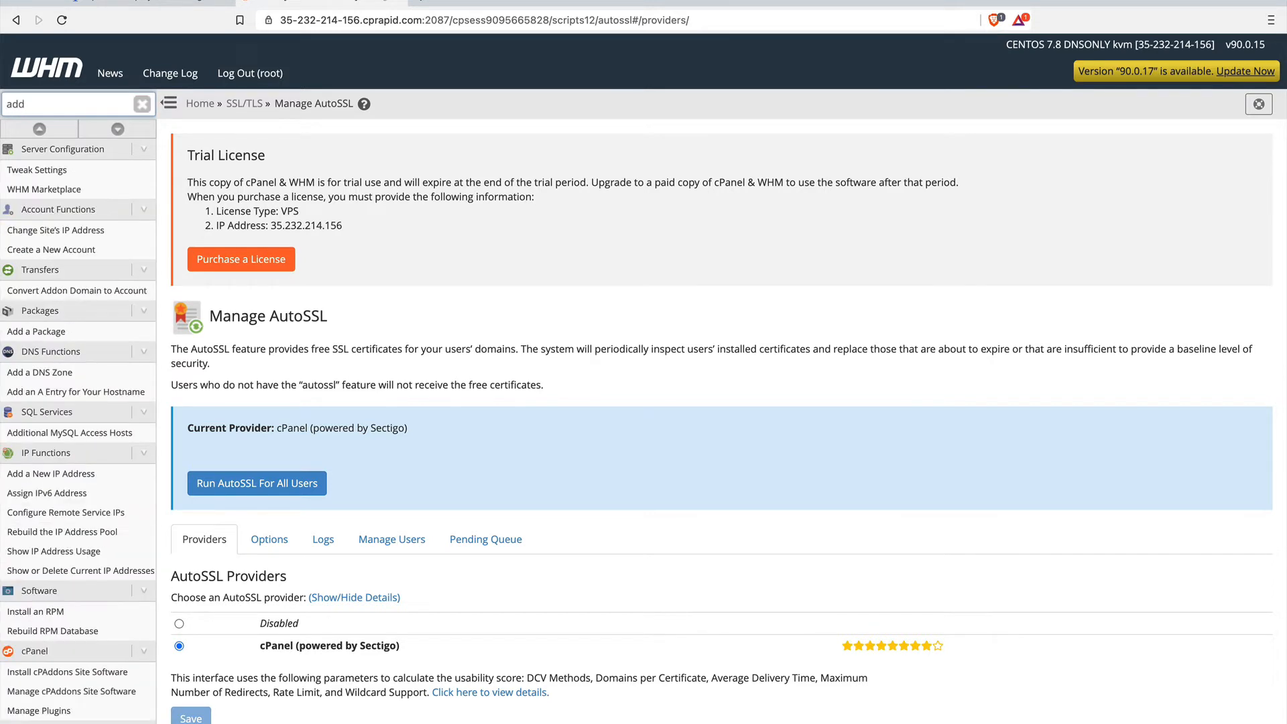
type("o")
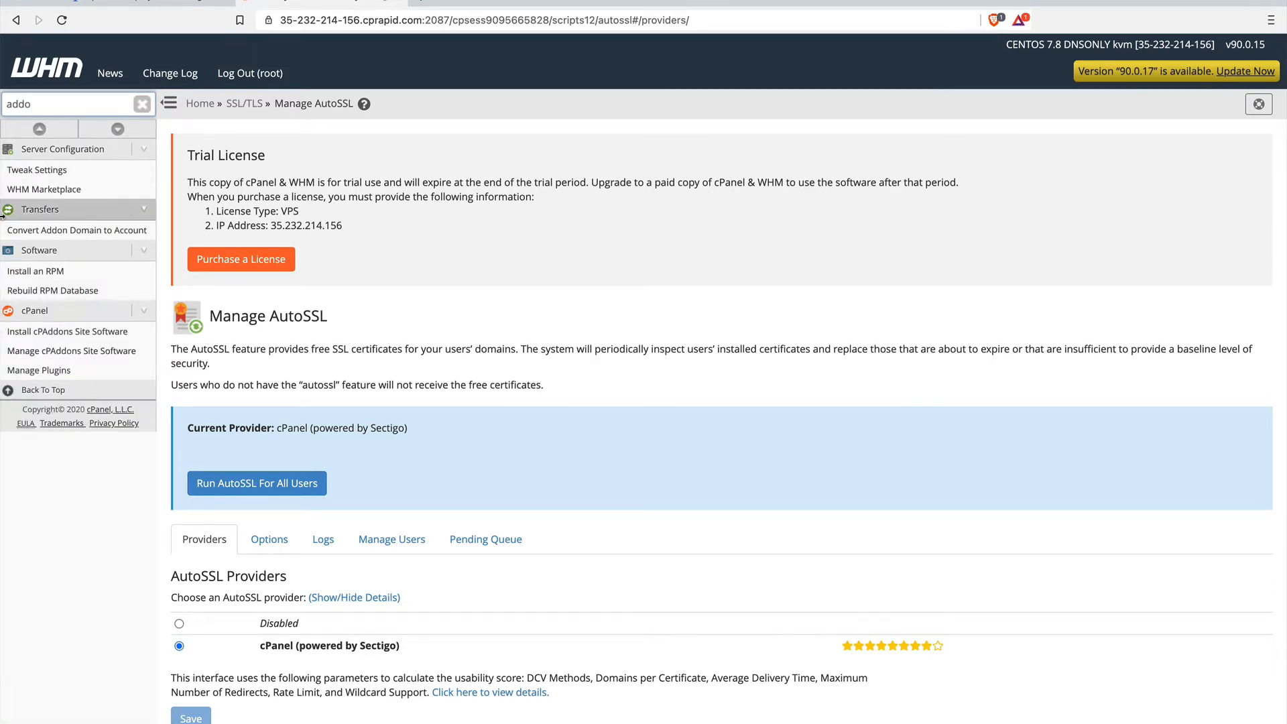
left_click(45, 340)
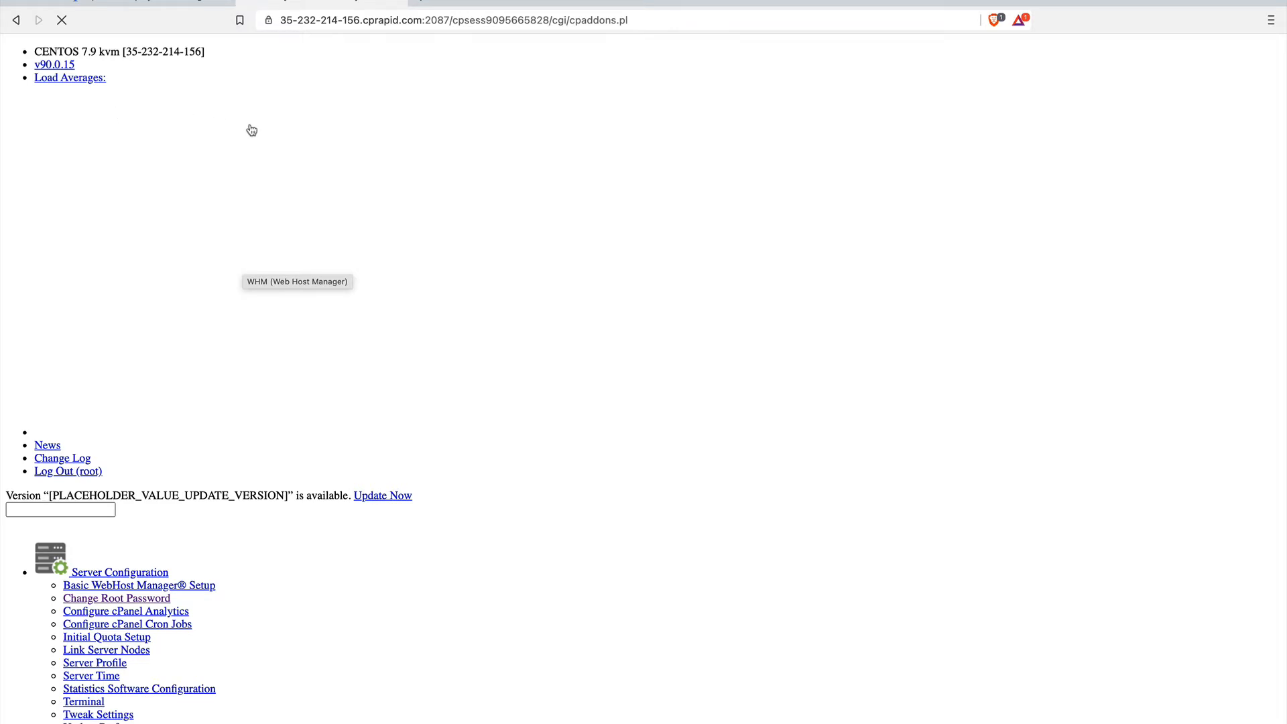
Log in to WHM again as root with the root password and decline to save the password in the browser.
left_click(578, 21)
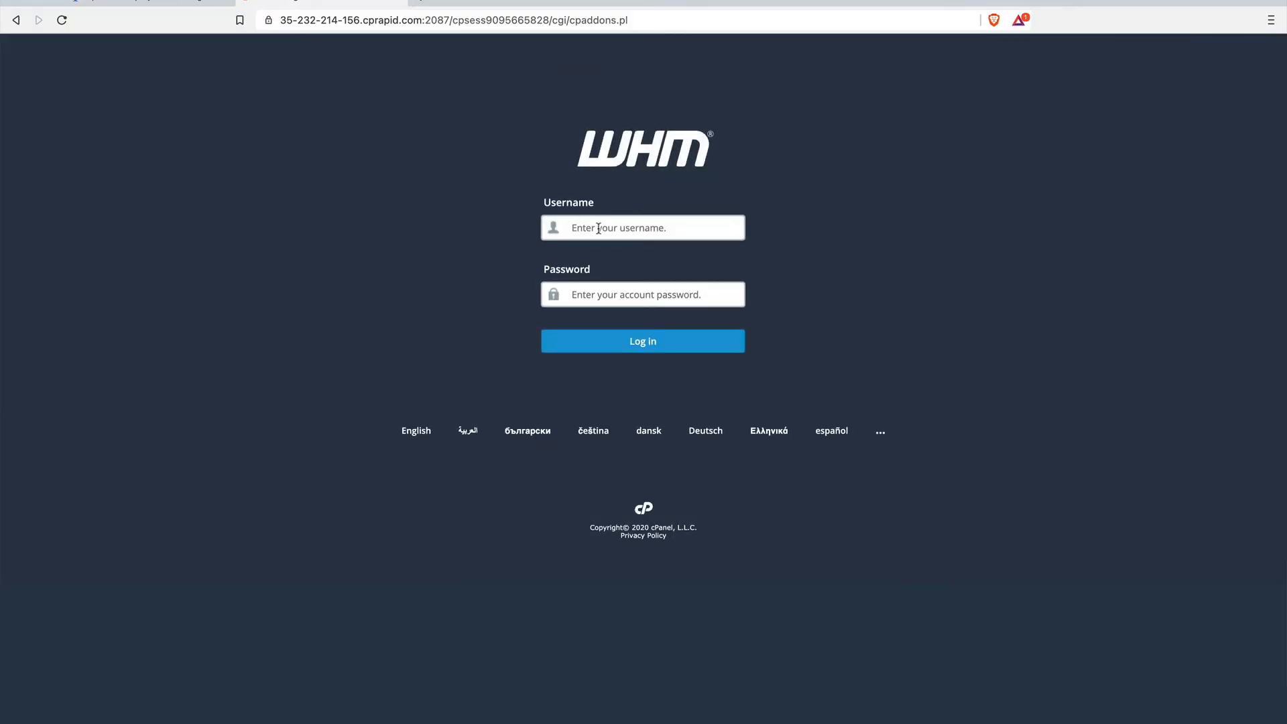
type("root")
left_click(593, 286)
type("****")
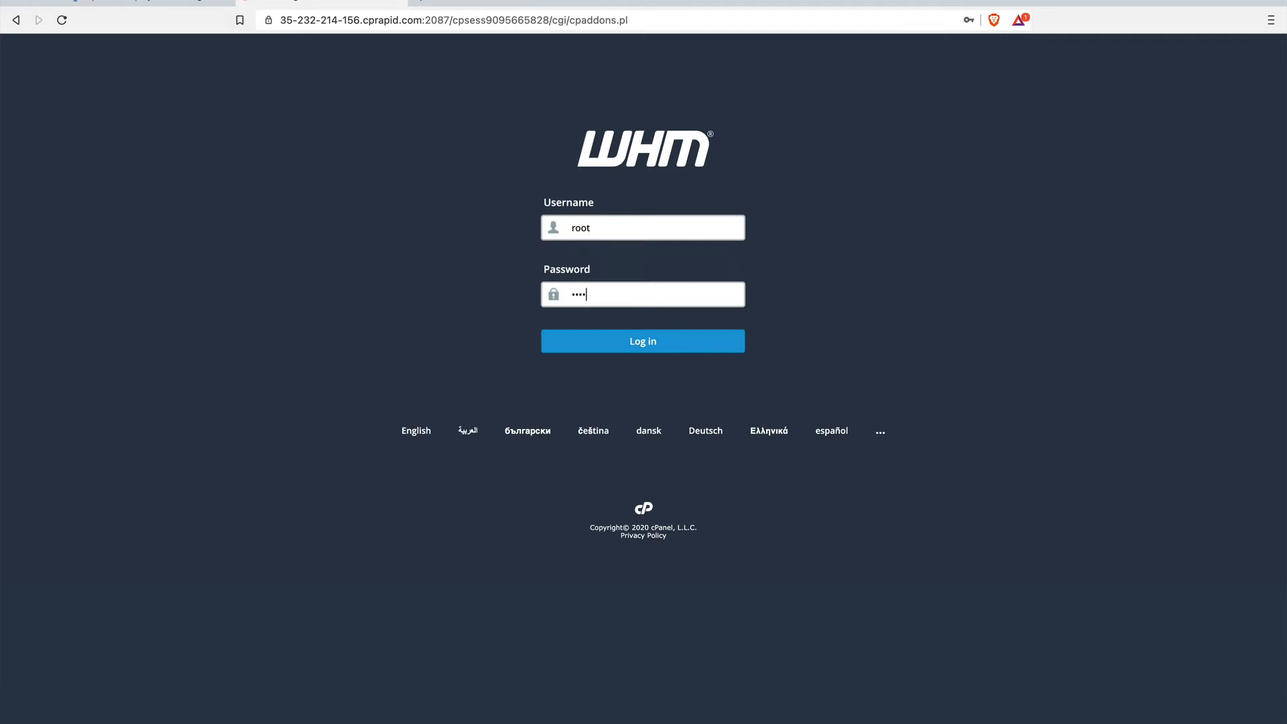
type("*******")
key("Return")
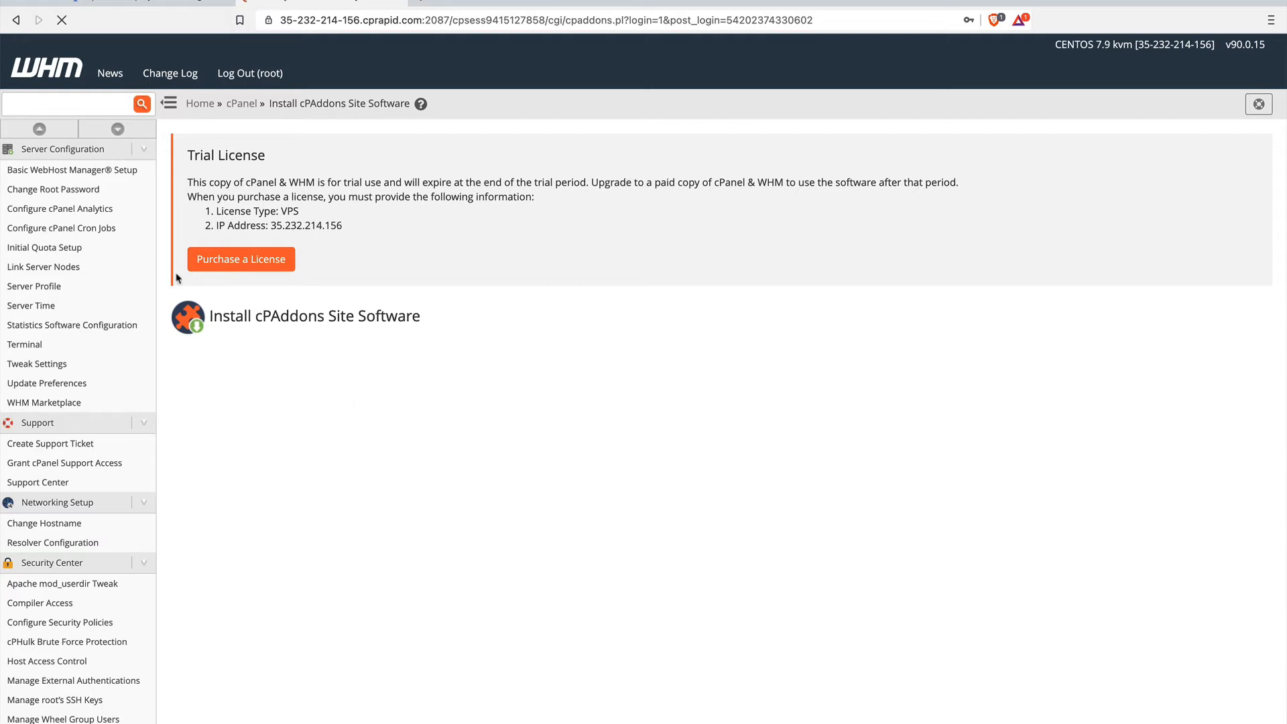
left_click(432, 22)
left_click(432, 21)
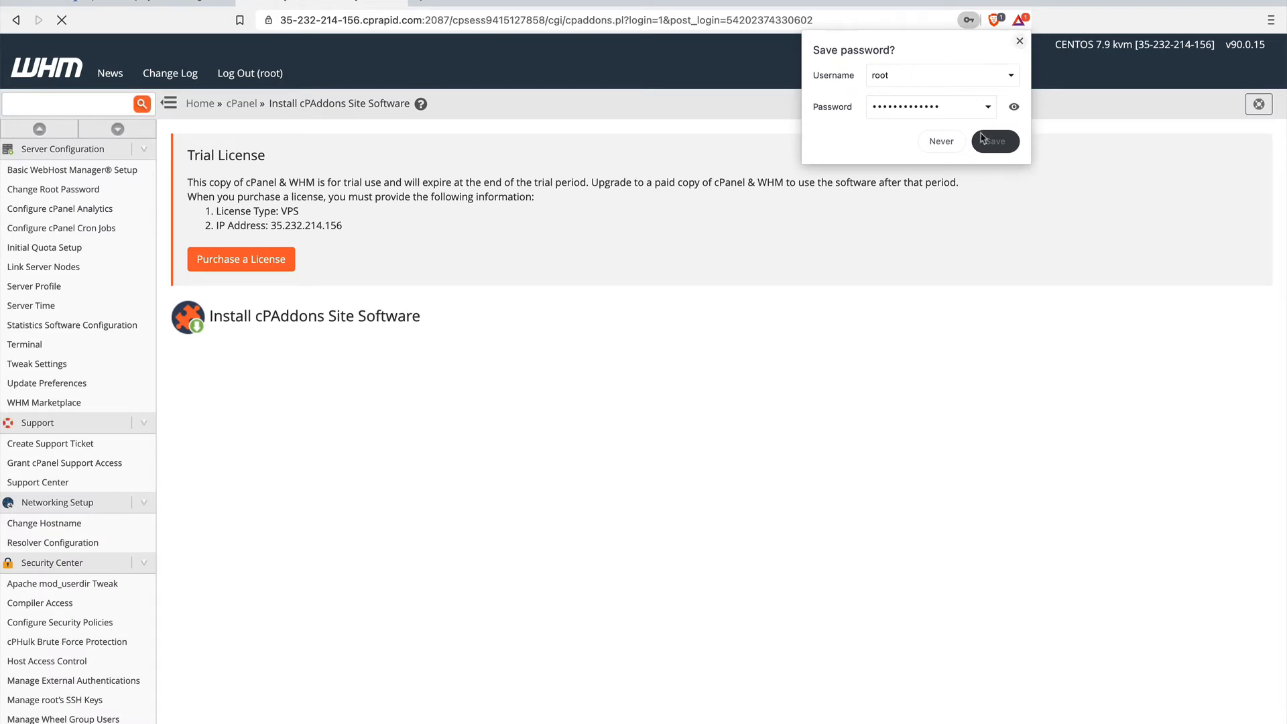
left_click(940, 143)
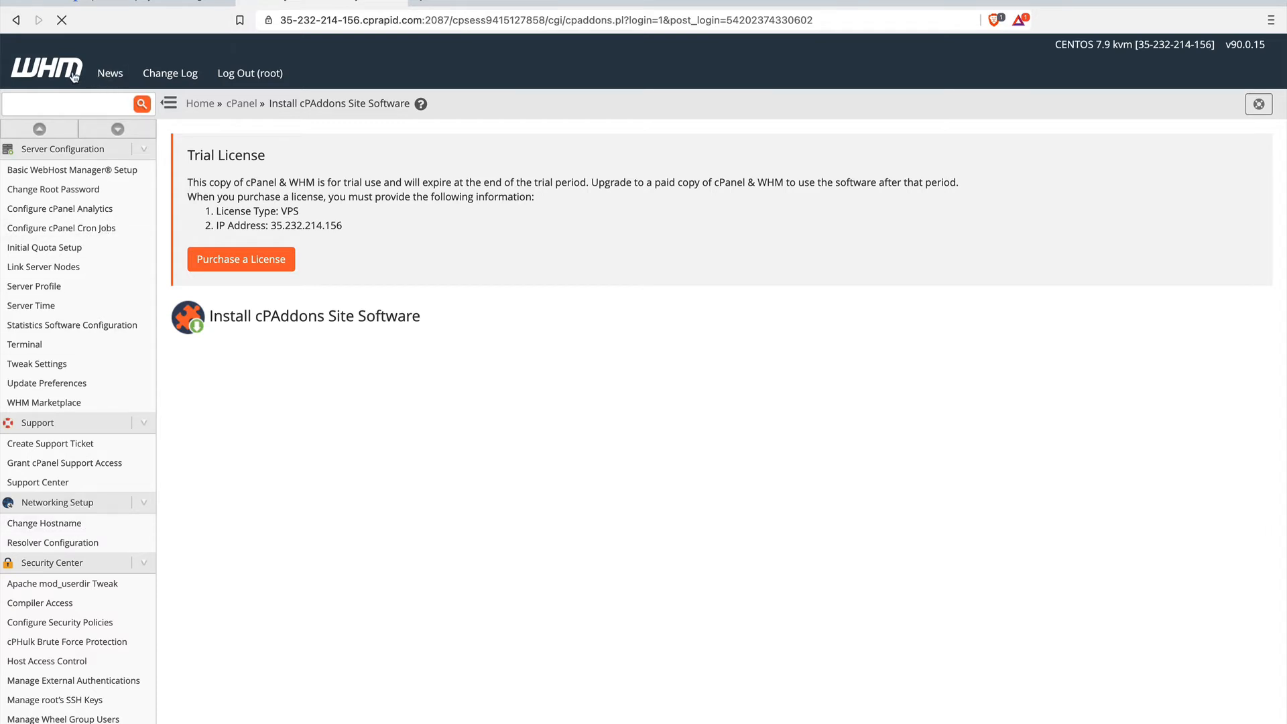
Reopen Install cPAddons Site Software from the WHM home page, select WordPress 4.8.3 and update the cPAddon configuration.
left_click(201, 104)
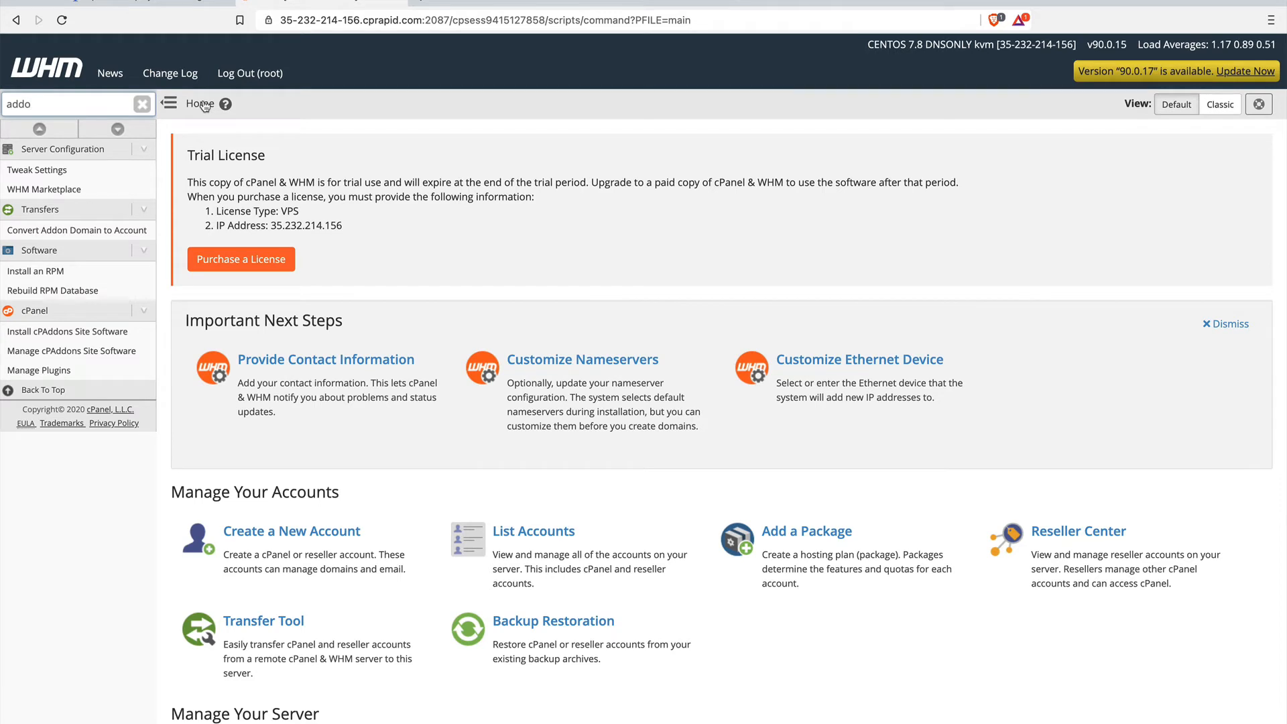
left_click(102, 332)
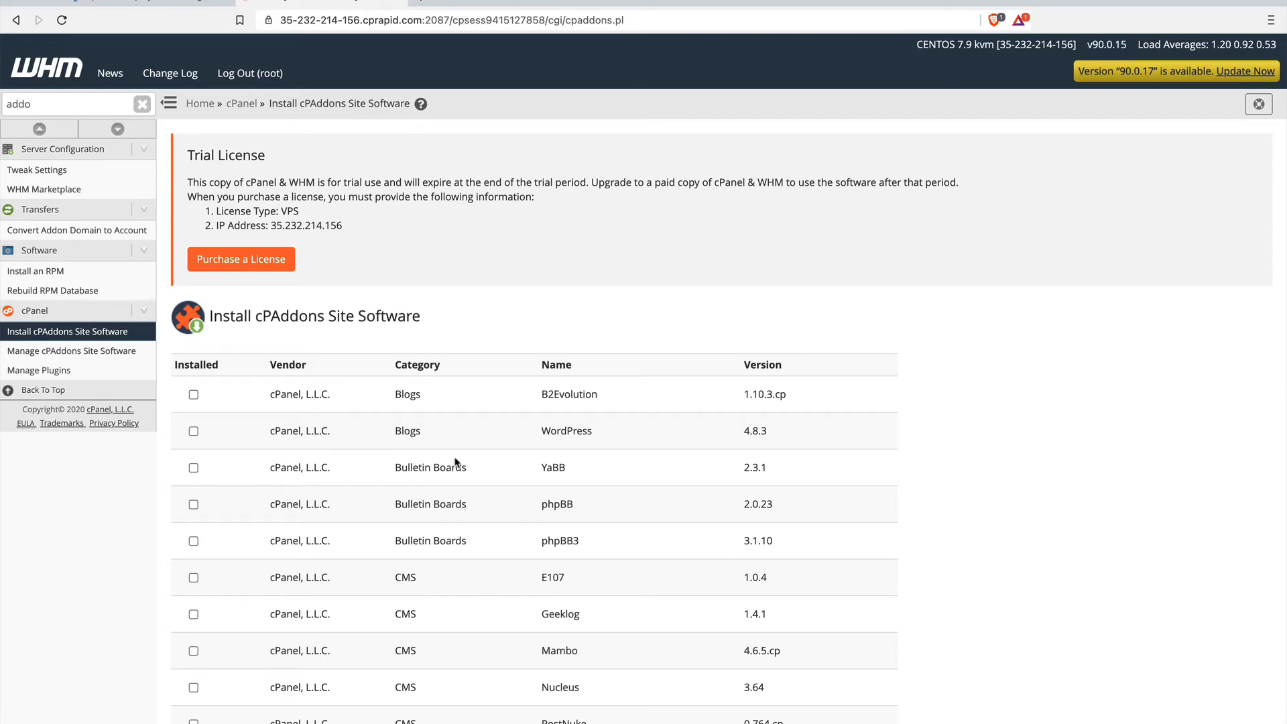
scroll(455, 463, "down", 10)
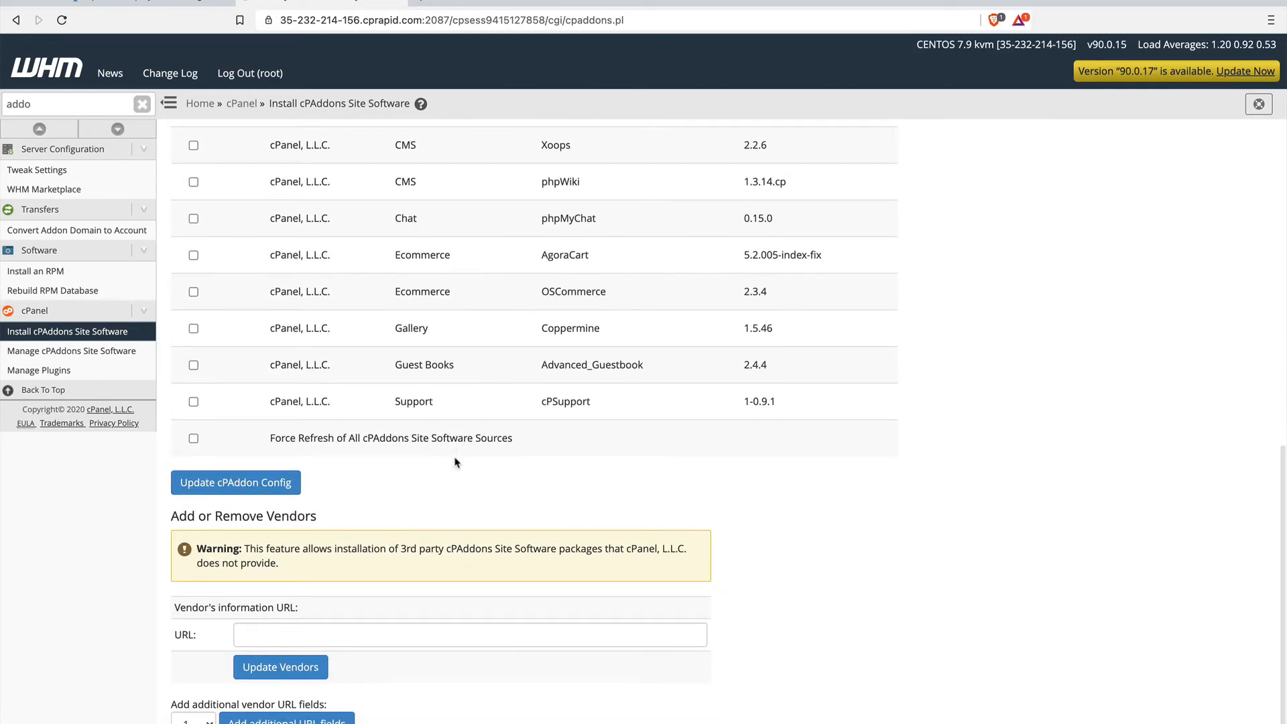
scroll(455, 462, "up", 10)
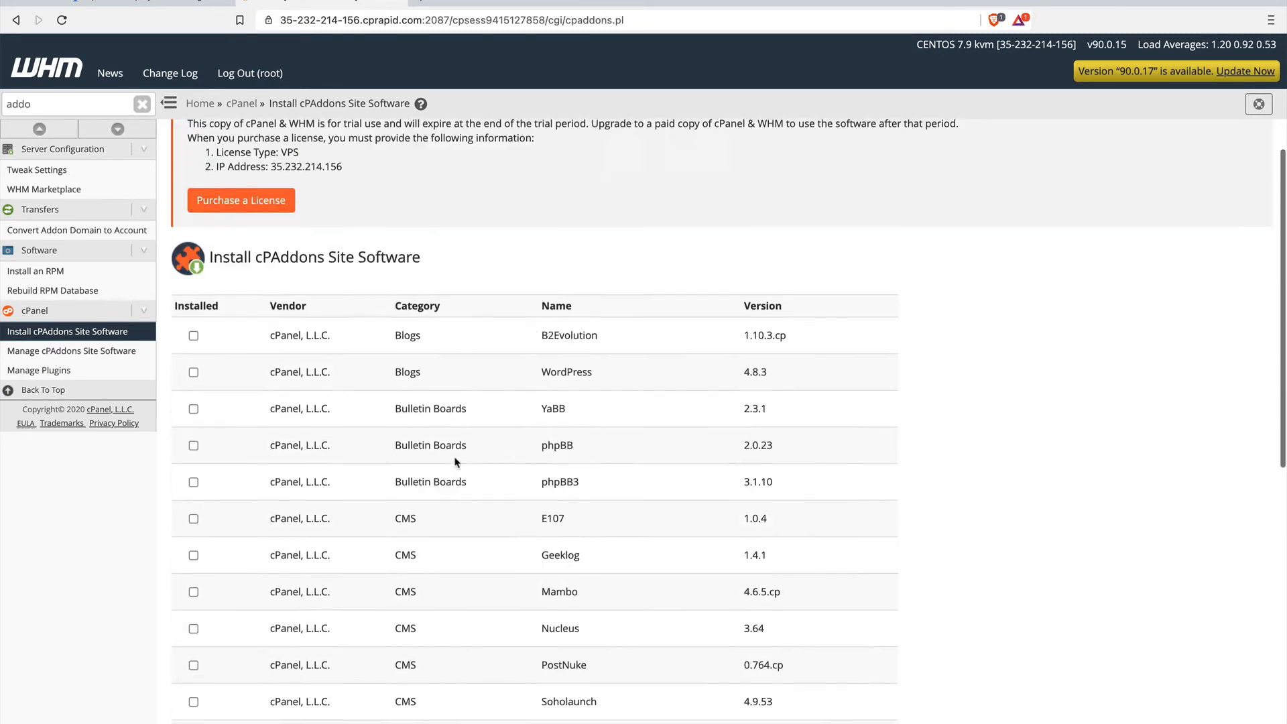
scroll(455, 463, "down", 3)
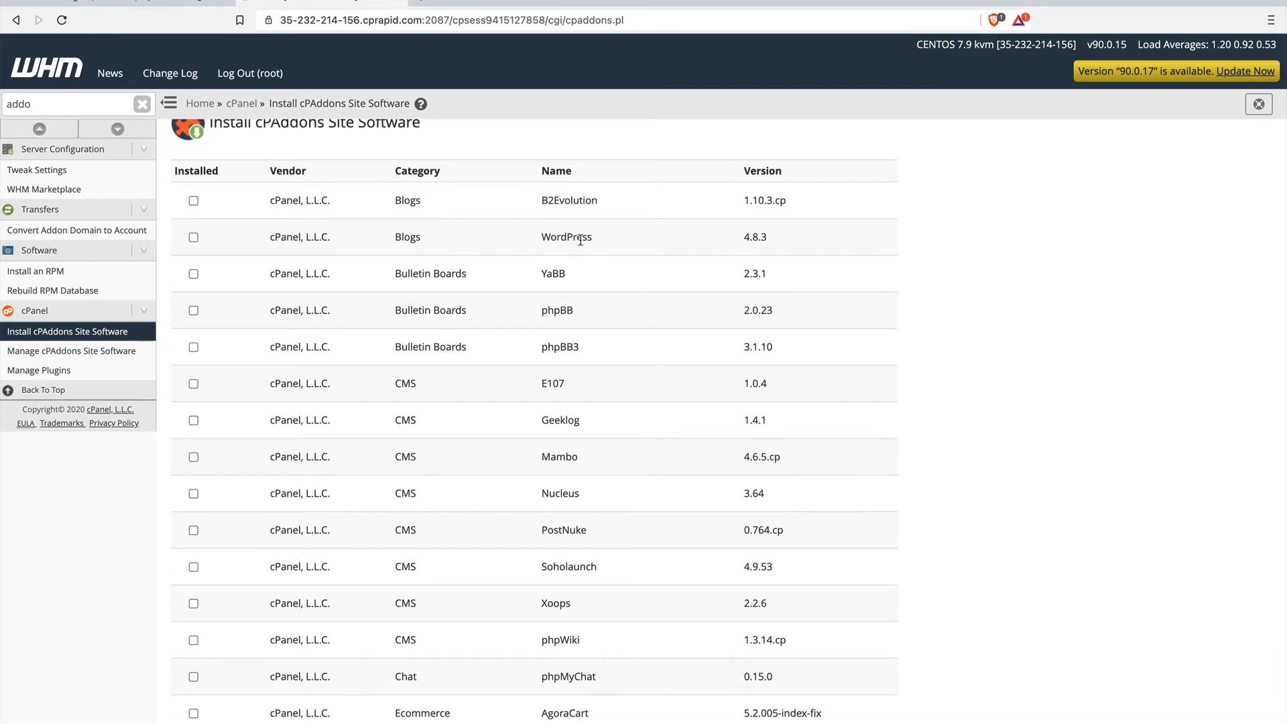
left_click(193, 237)
scroll(290, 266, "down", 7)
left_click(235, 482)
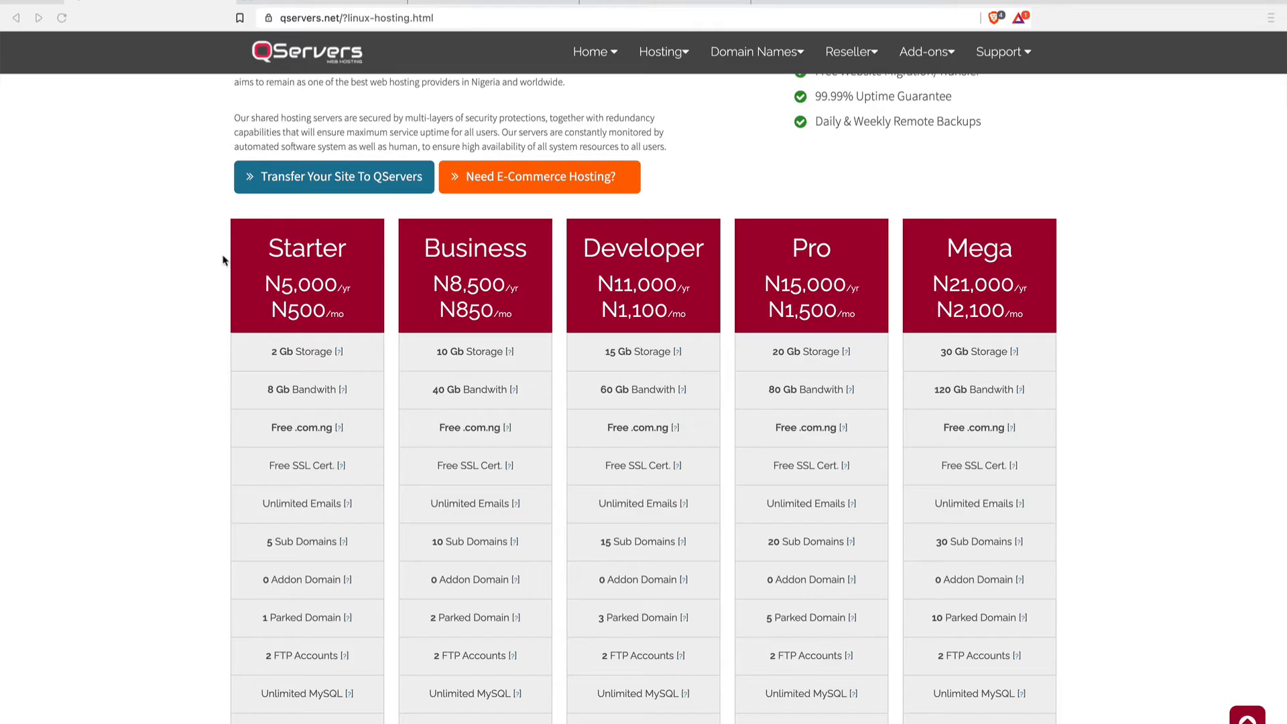
Compare the shared hosting plans and prices offered by QServers, HostGator and Bluehost.
scroll(511, 431, "down", 3)
scroll(512, 434, "down", 1)
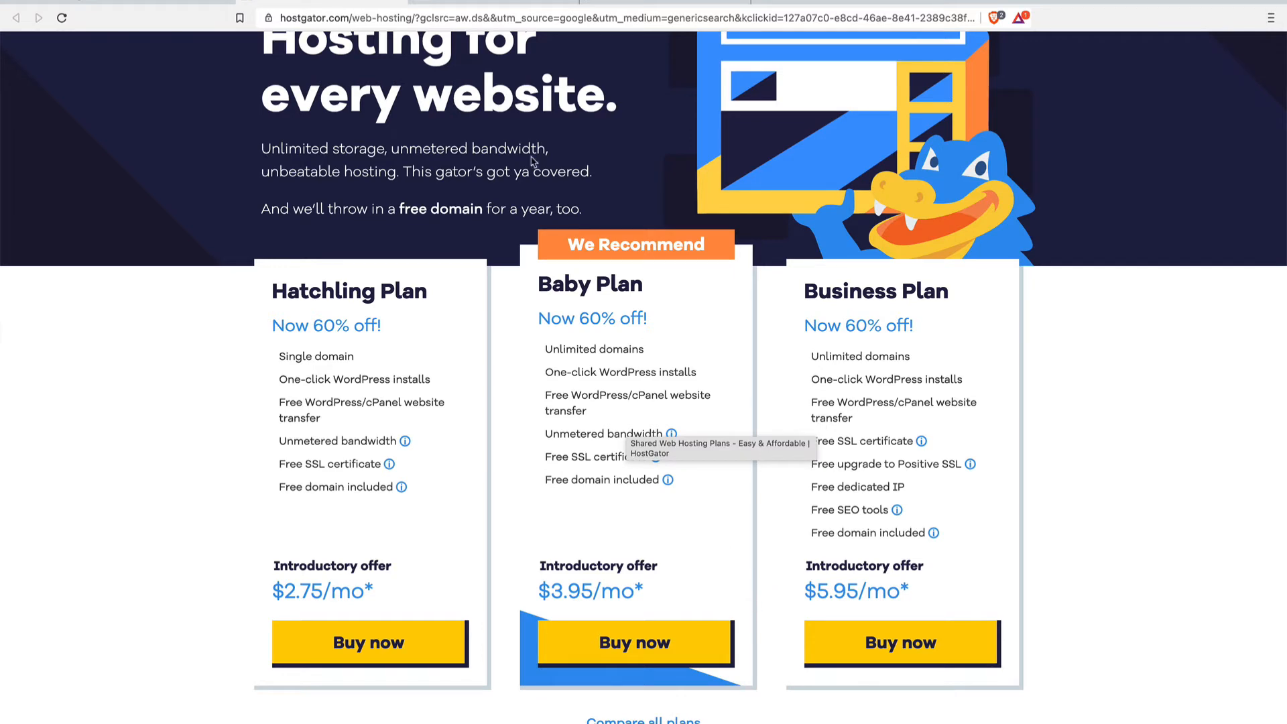
left_click(493, 2)
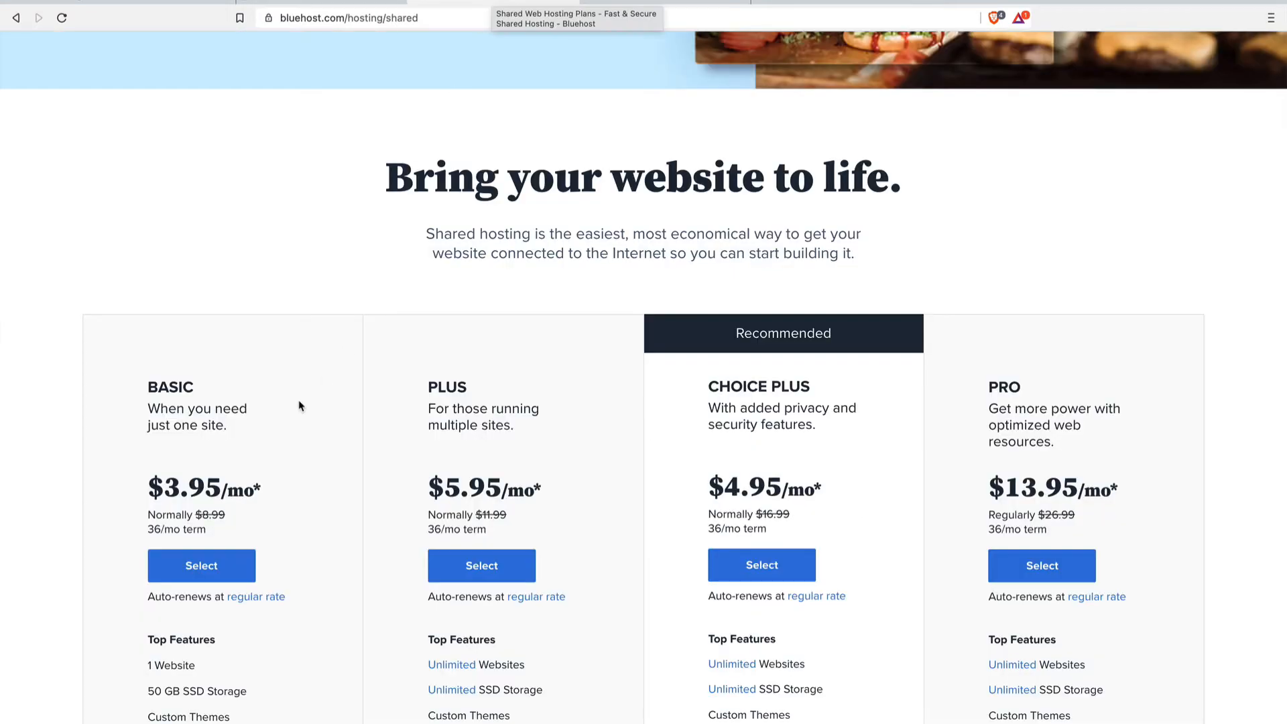
Examine the feature lists of Bluehost's shared plans and the prices of WhoGoHost's Linux hosting packages.
scroll(301, 406, "down", 2)
scroll(299, 406, "down", 1)
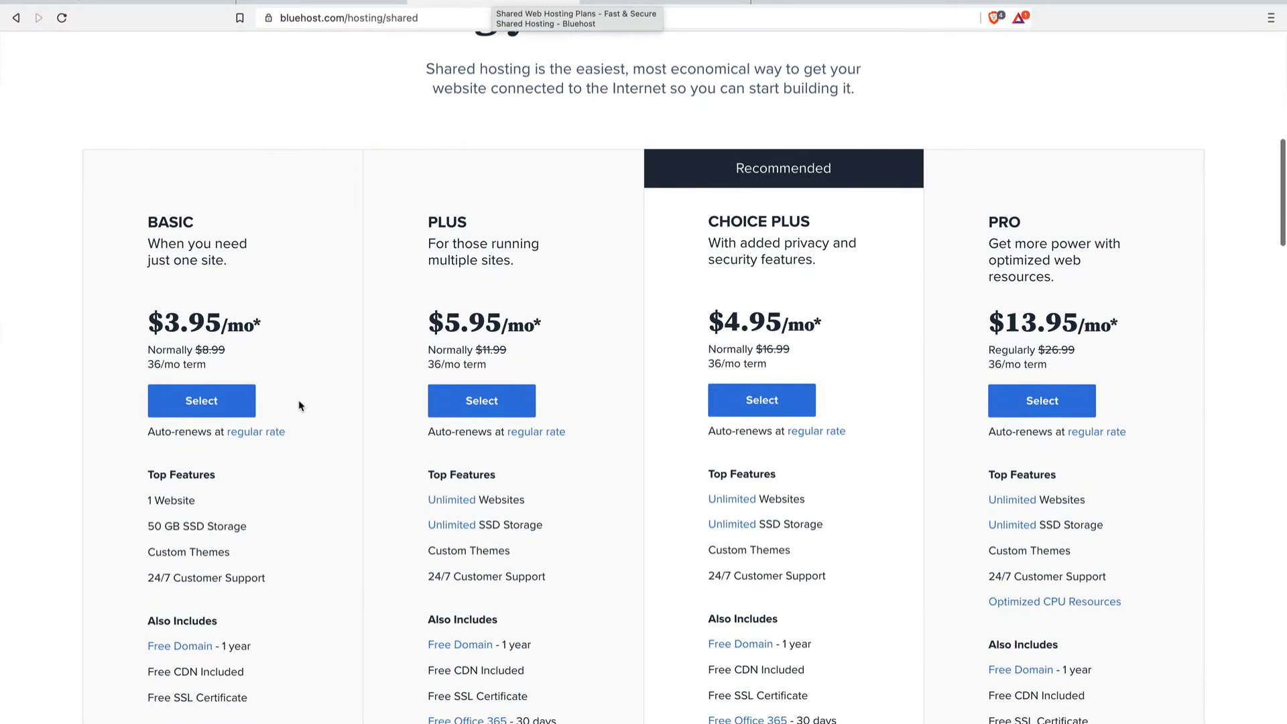
left_click(701, 2)
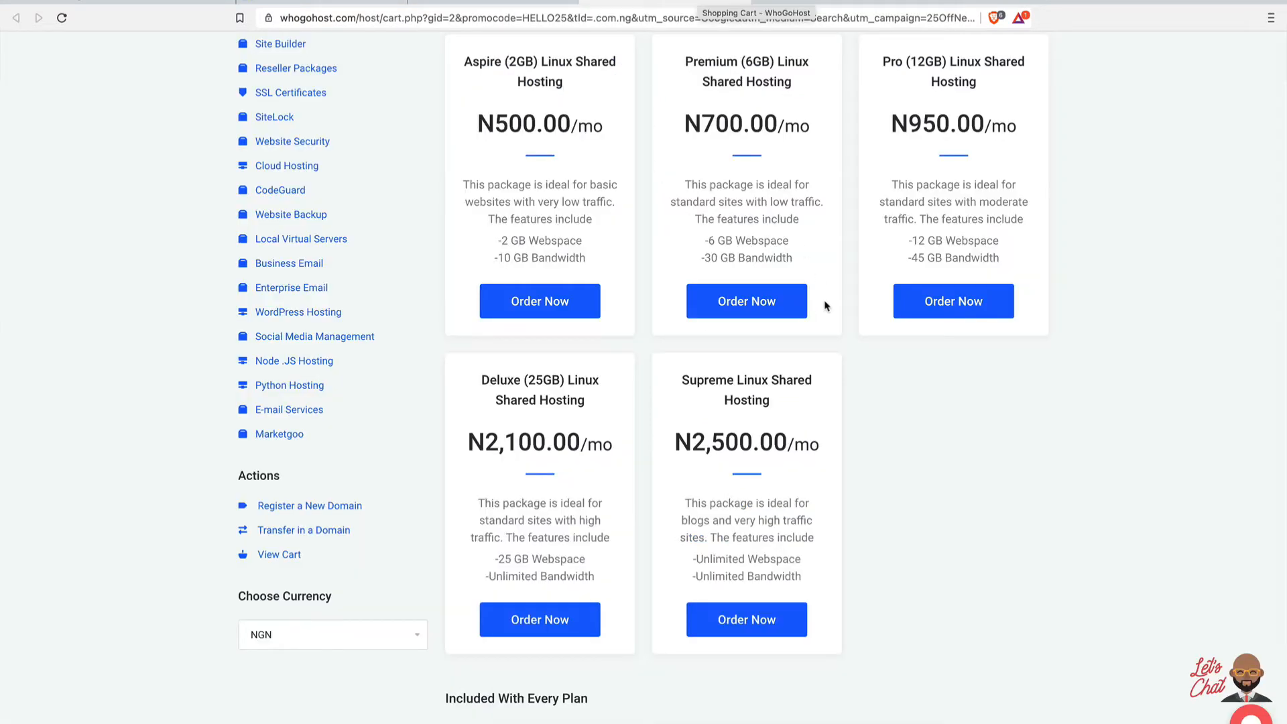
scroll(827, 308, "up", 3)
scroll(827, 308, "down", 3)
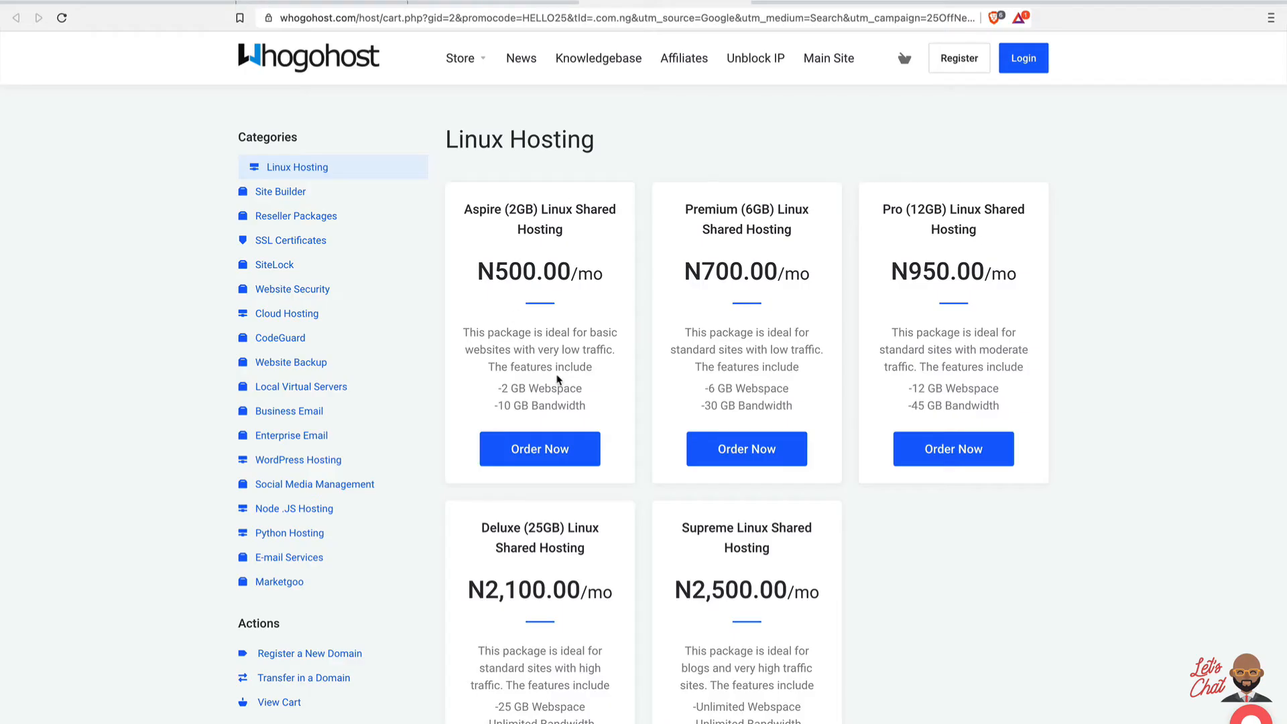
scroll(556, 380, "down", 3)
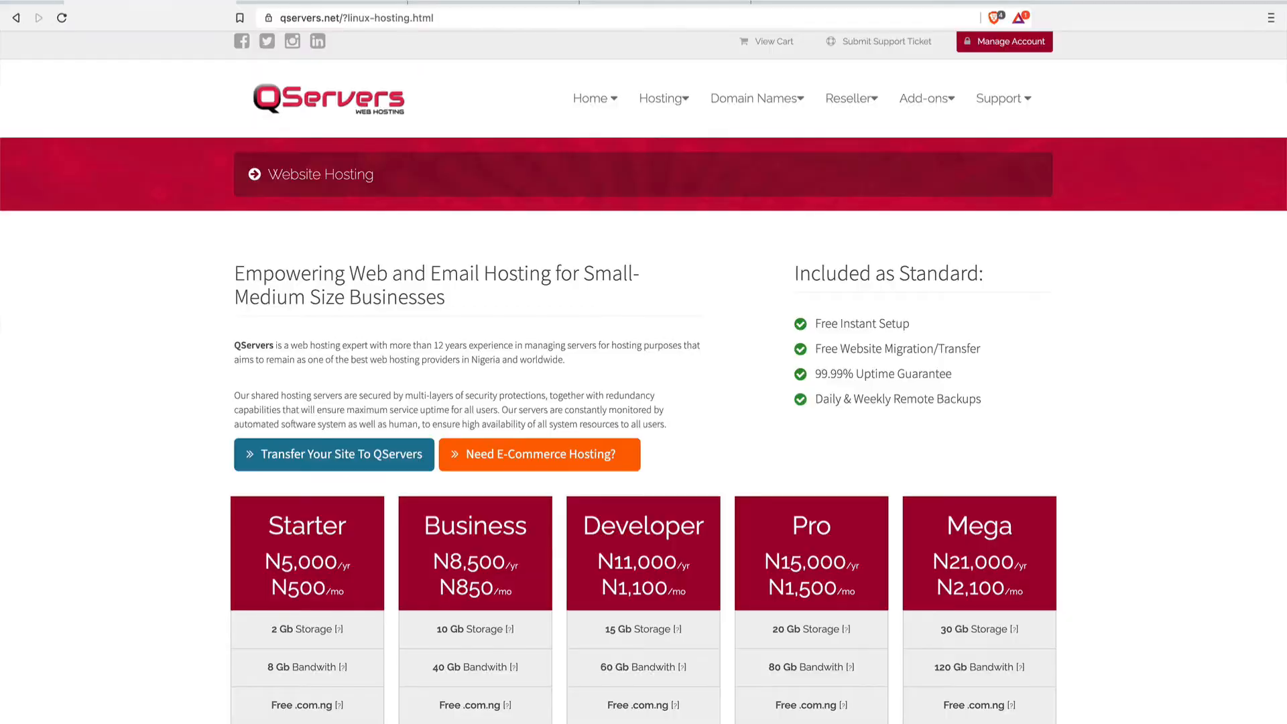
scroll(408, 300, "down", 4)
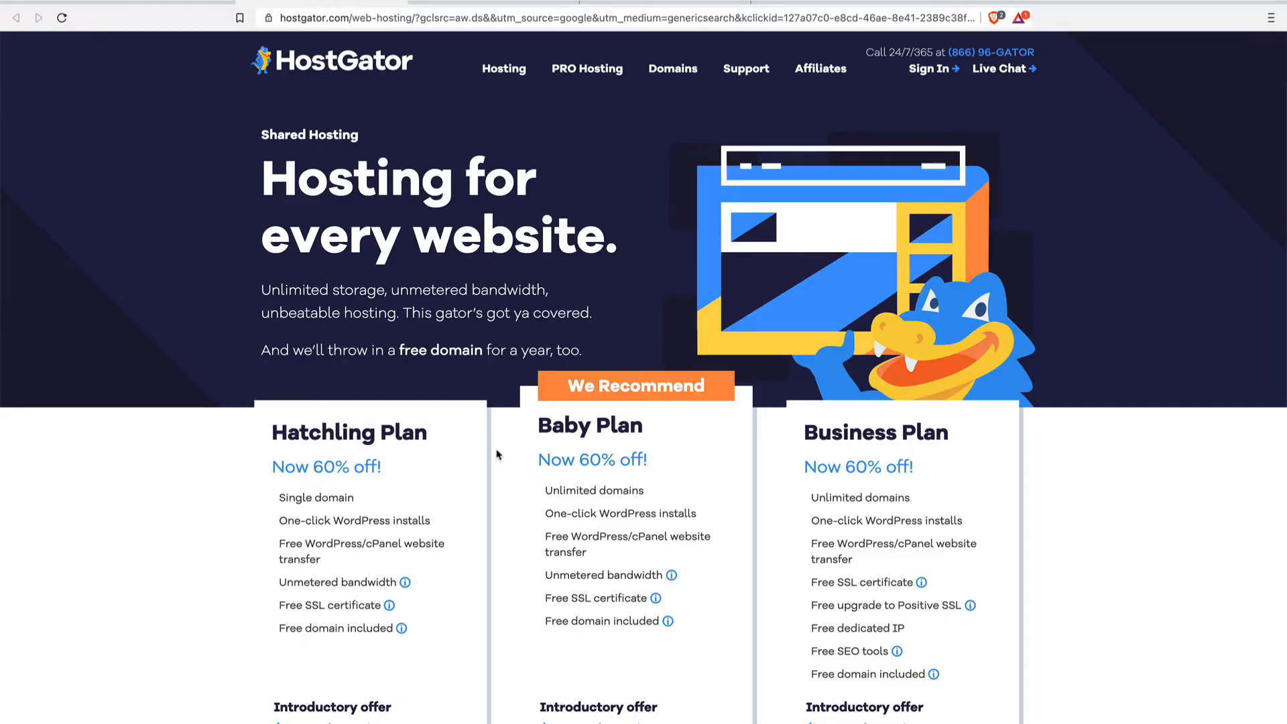
Compare the storage, domain and SSL features of the QServers Linux plans with those of Bluehost's shared plans.
scroll(496, 455, "down", 2)
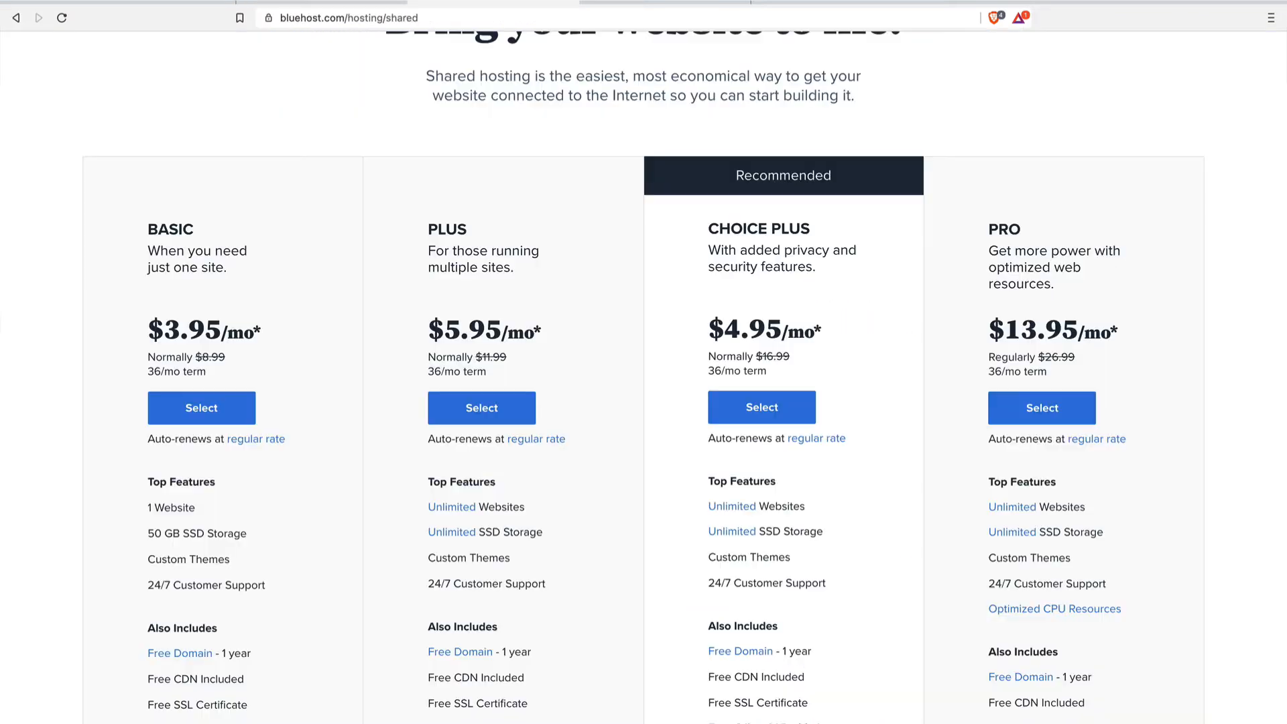
scroll(518, 315, "down", 1)
scroll(519, 324, "down", 2)
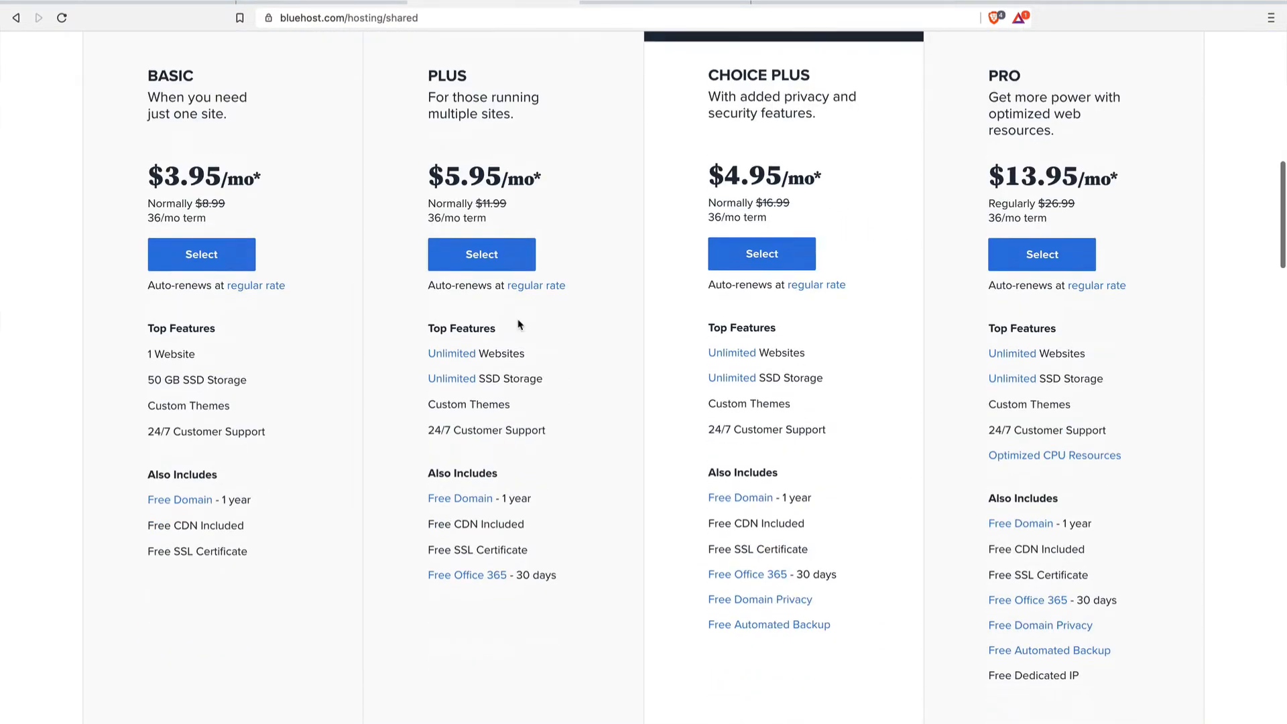
scroll(519, 325, "up", 1)
scroll(518, 324, "up", 4)
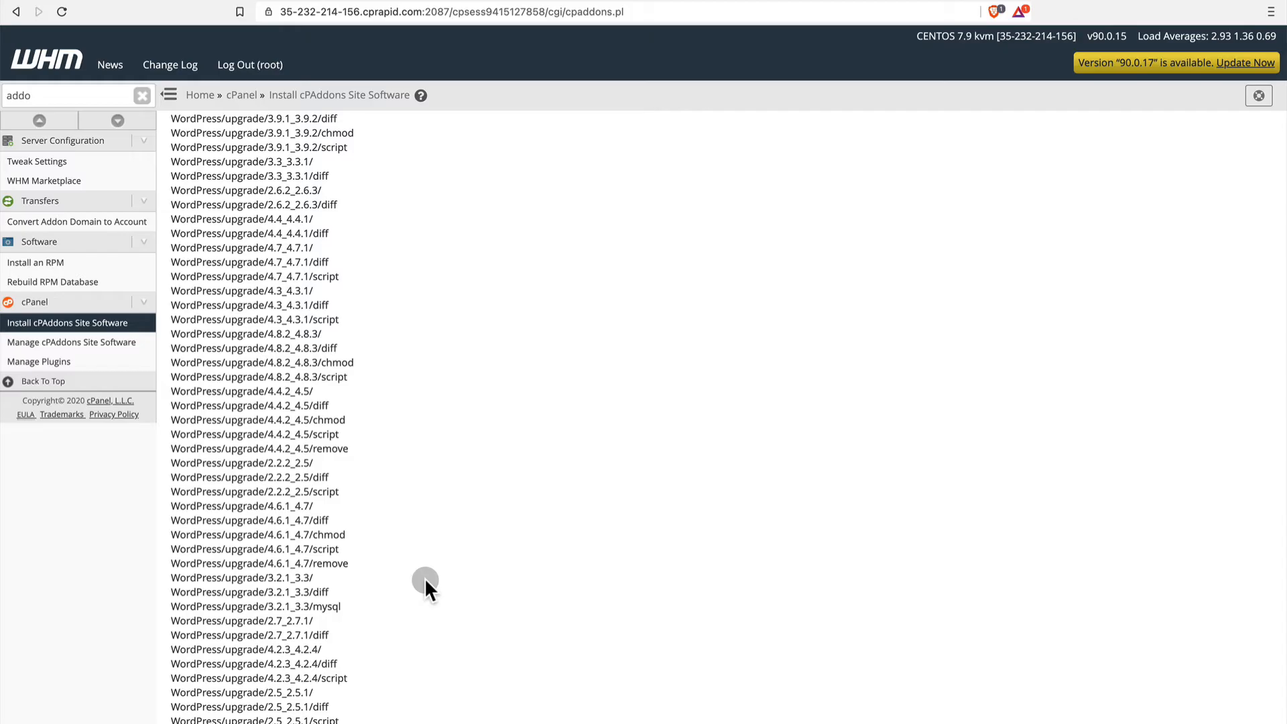
scroll(426, 582, "down", 5)
scroll(426, 580, "down", 10)
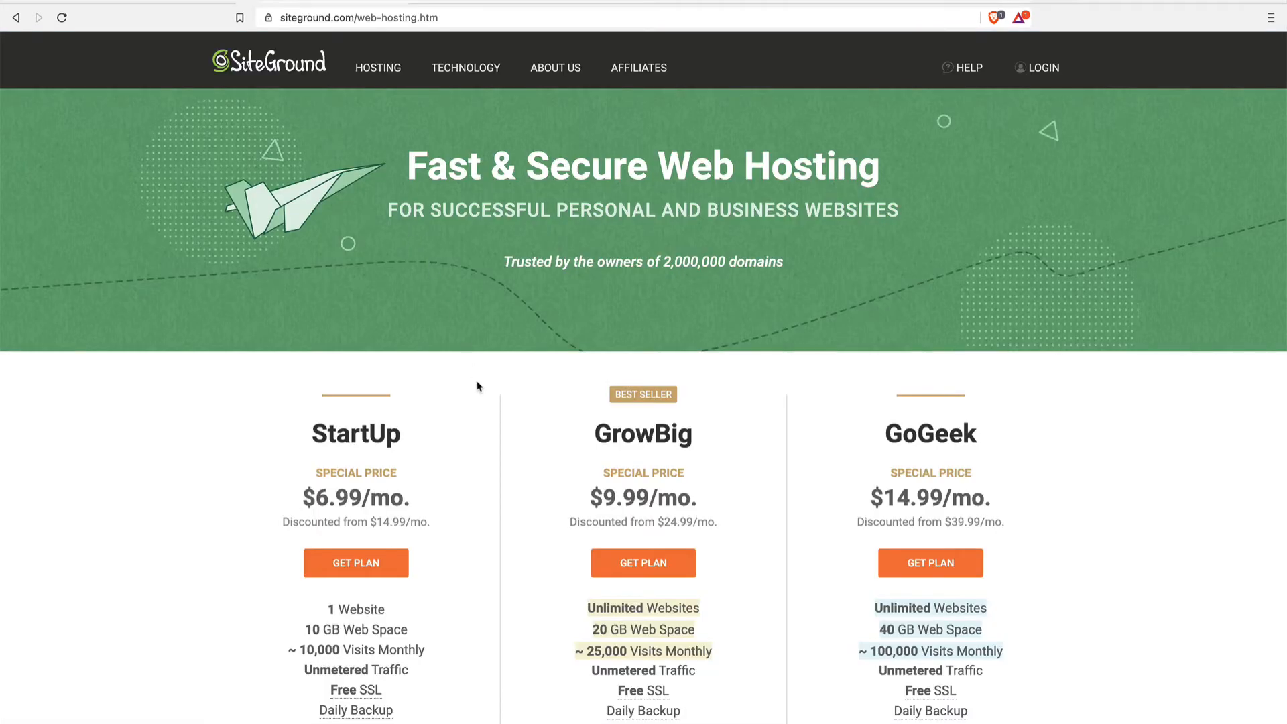
Examine the prices and features of SiteGround's StartUp, GrowBig and GoGeek hosting plans.
scroll(476, 382, "down", 5)
scroll(479, 394, "down", 4)
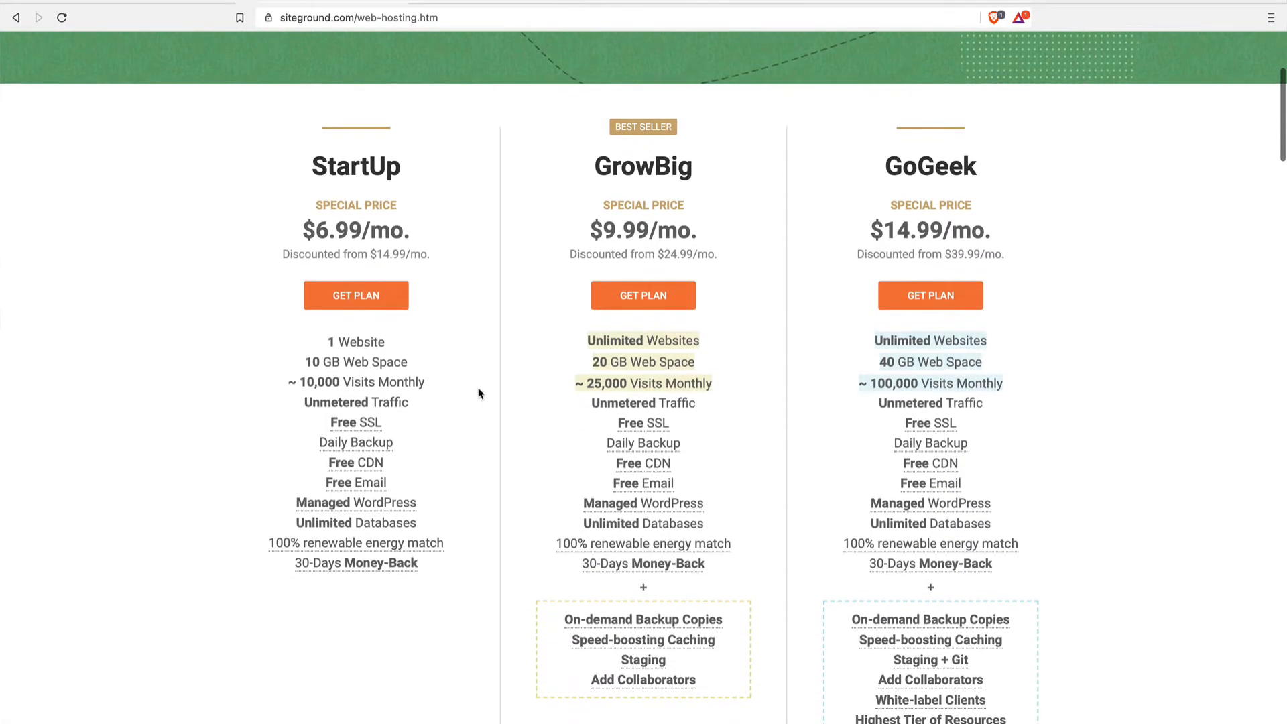
scroll(478, 394, "down", 10)
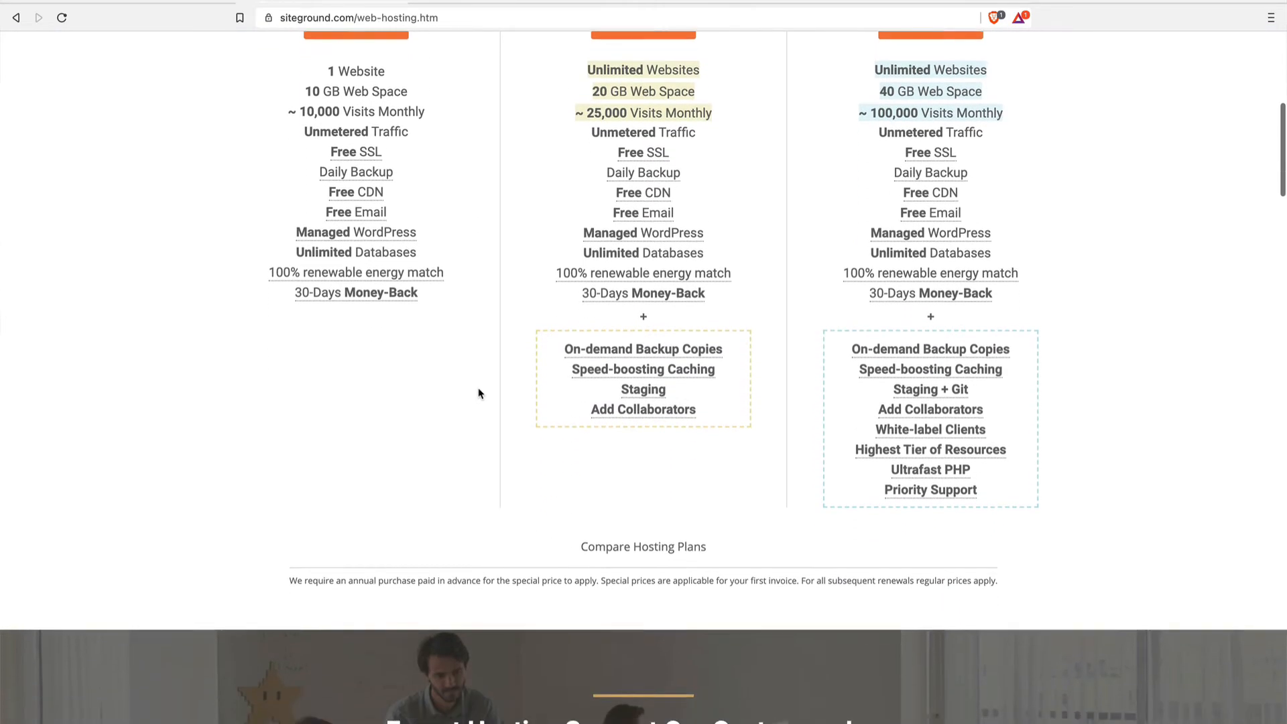
scroll(478, 394, "down", 7)
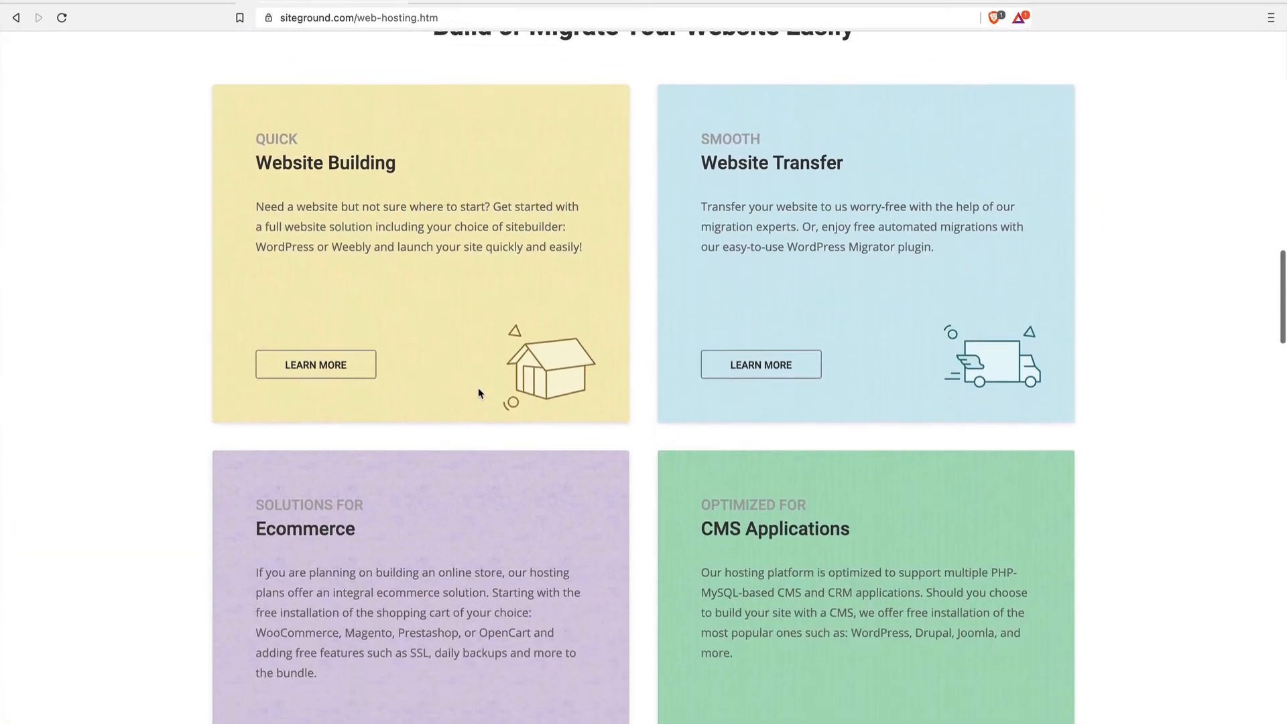
scroll(479, 393, "up", 20)
scroll(478, 394, "down", 3)
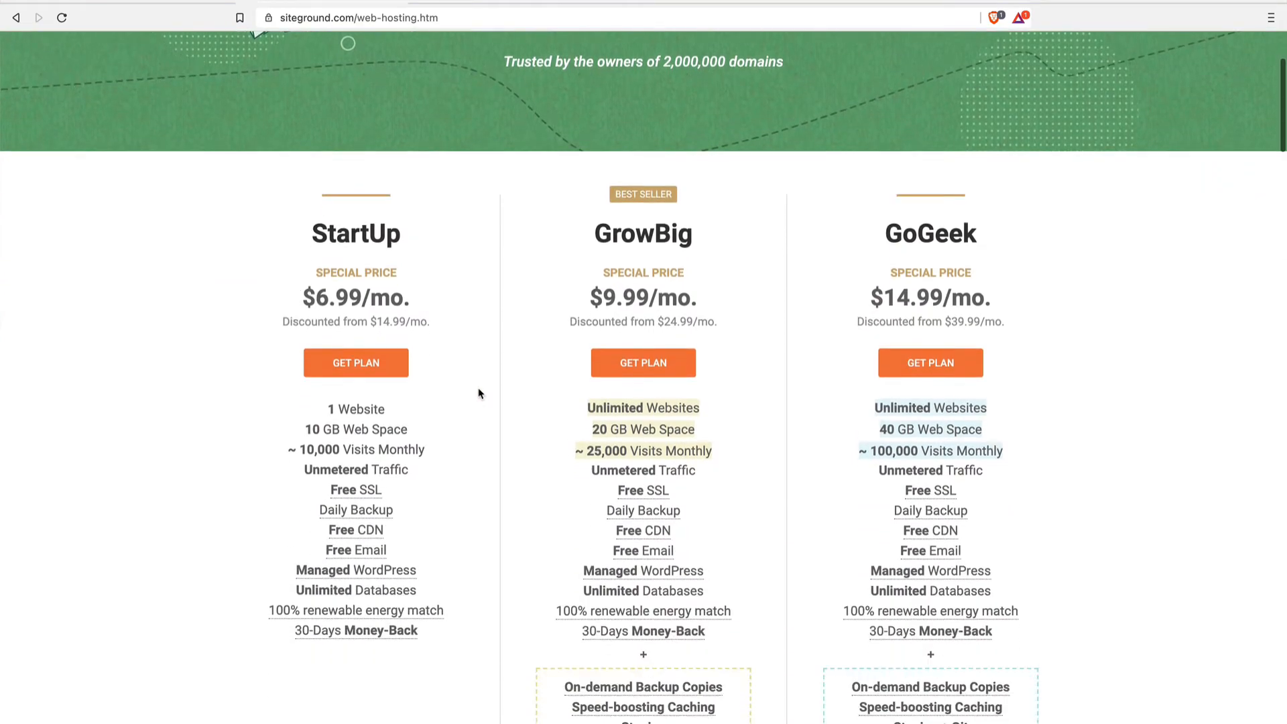
Review the resource limits and included features of the QServers plans from Starter to Mega.
scroll(478, 393, "down", 1)
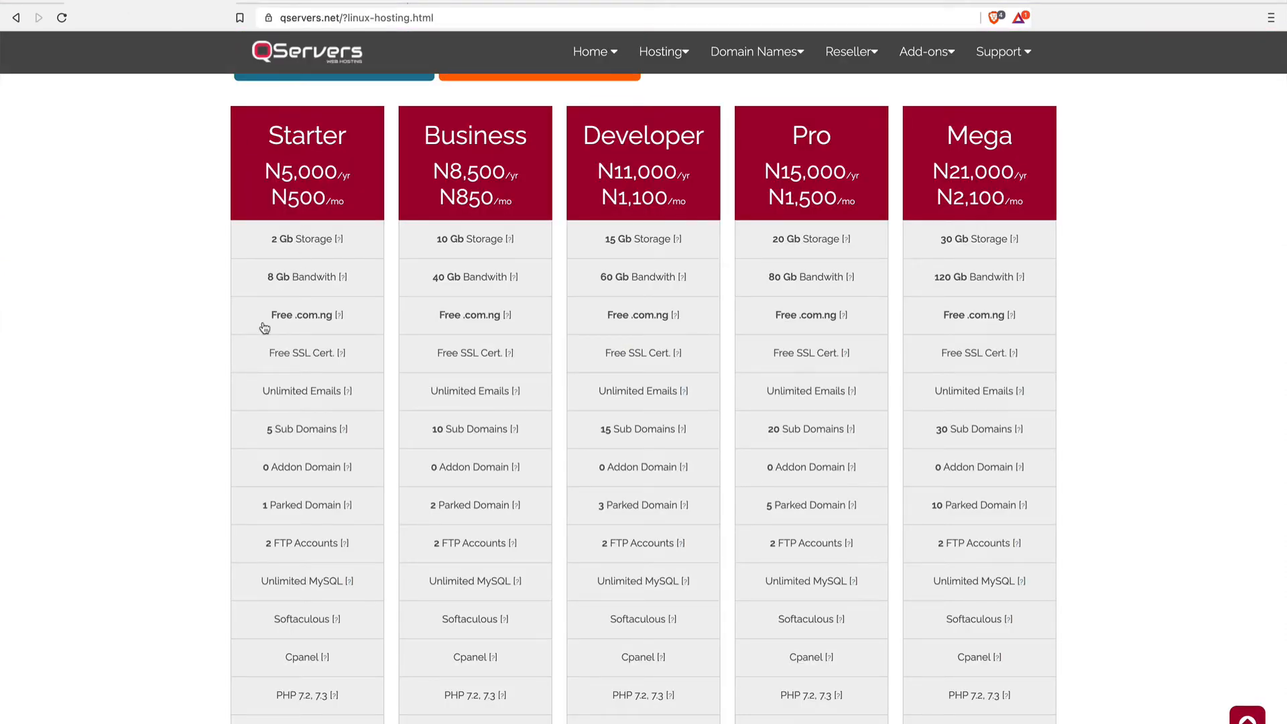
scroll(265, 328, "down", 1)
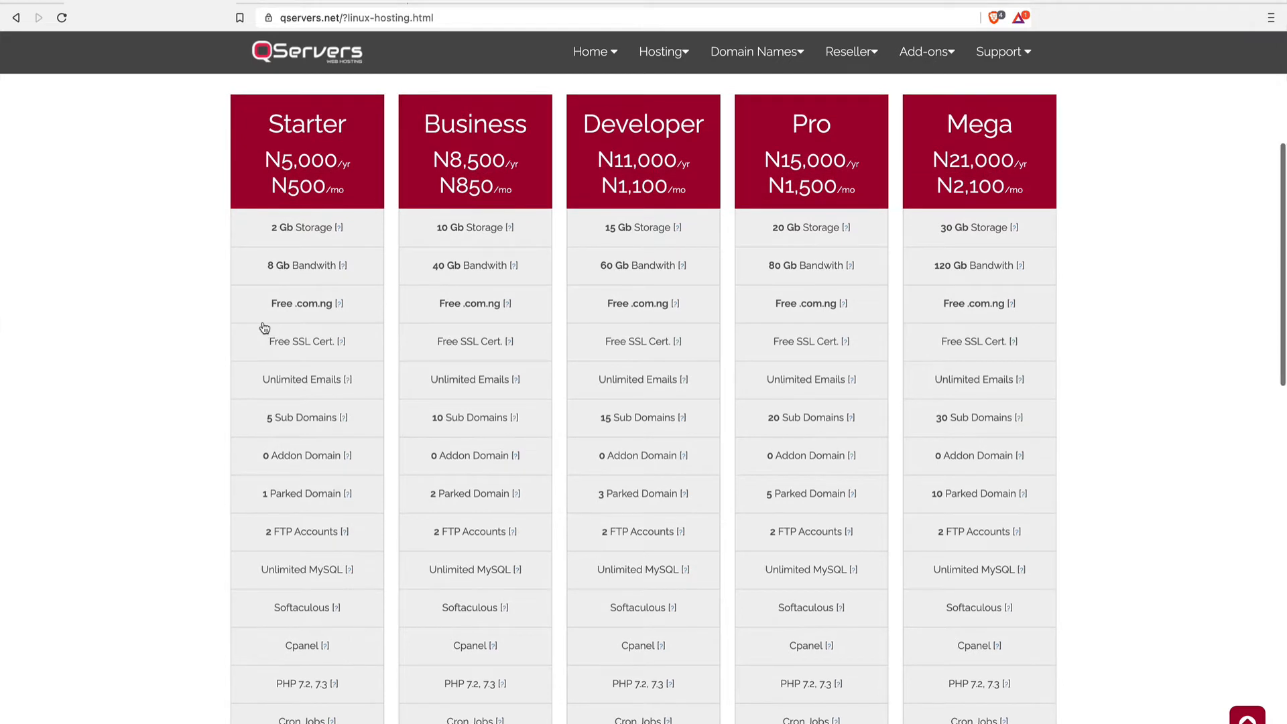
scroll(265, 328, "down", 2)
scroll(265, 327, "up", 1)
scroll(265, 328, "up", 1)
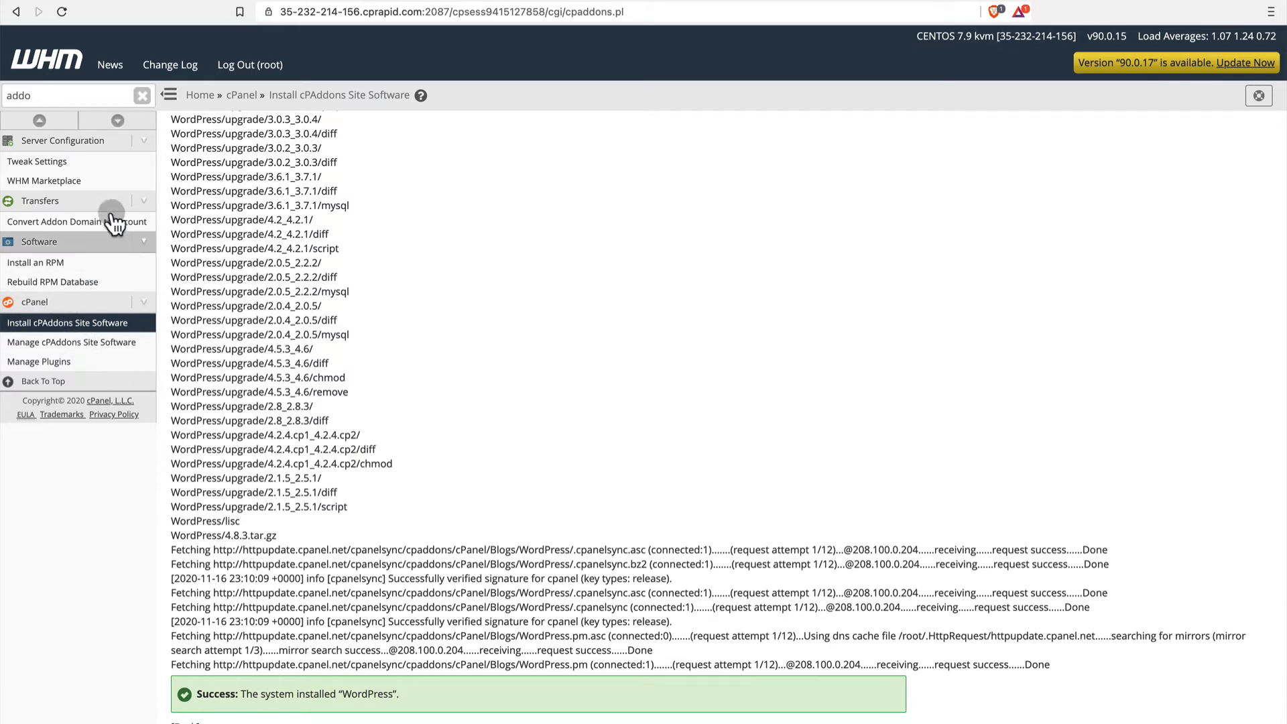
Switch back to WHM, clear the "addo" feature search and return to the home page.
left_click(141, 95)
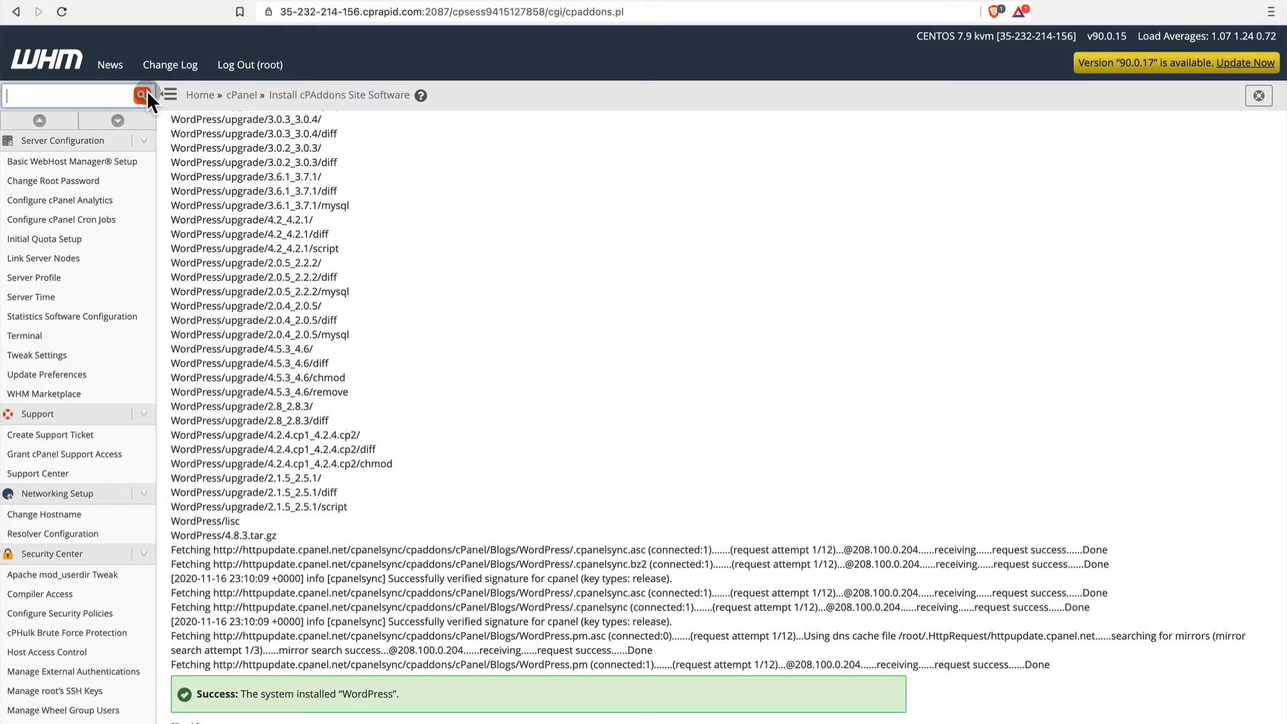
left_click(200, 94)
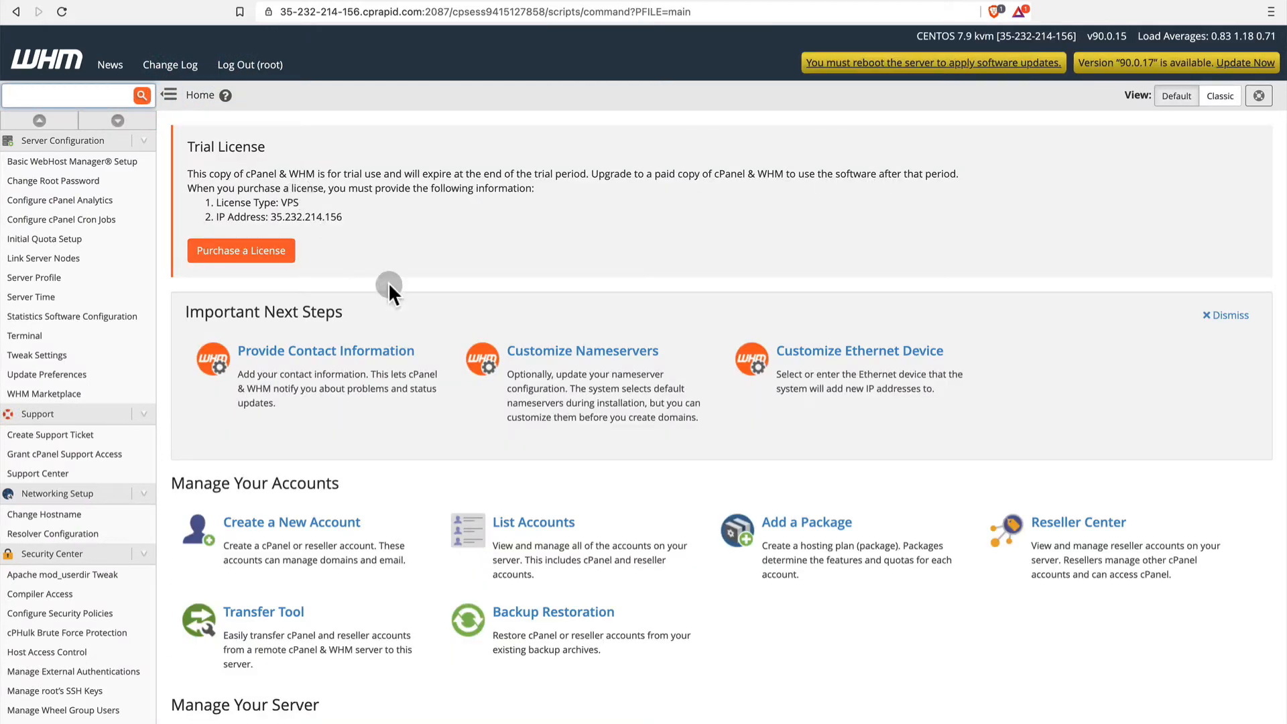
scroll(397, 461, "down", 1)
scroll(397, 460, "down", 2)
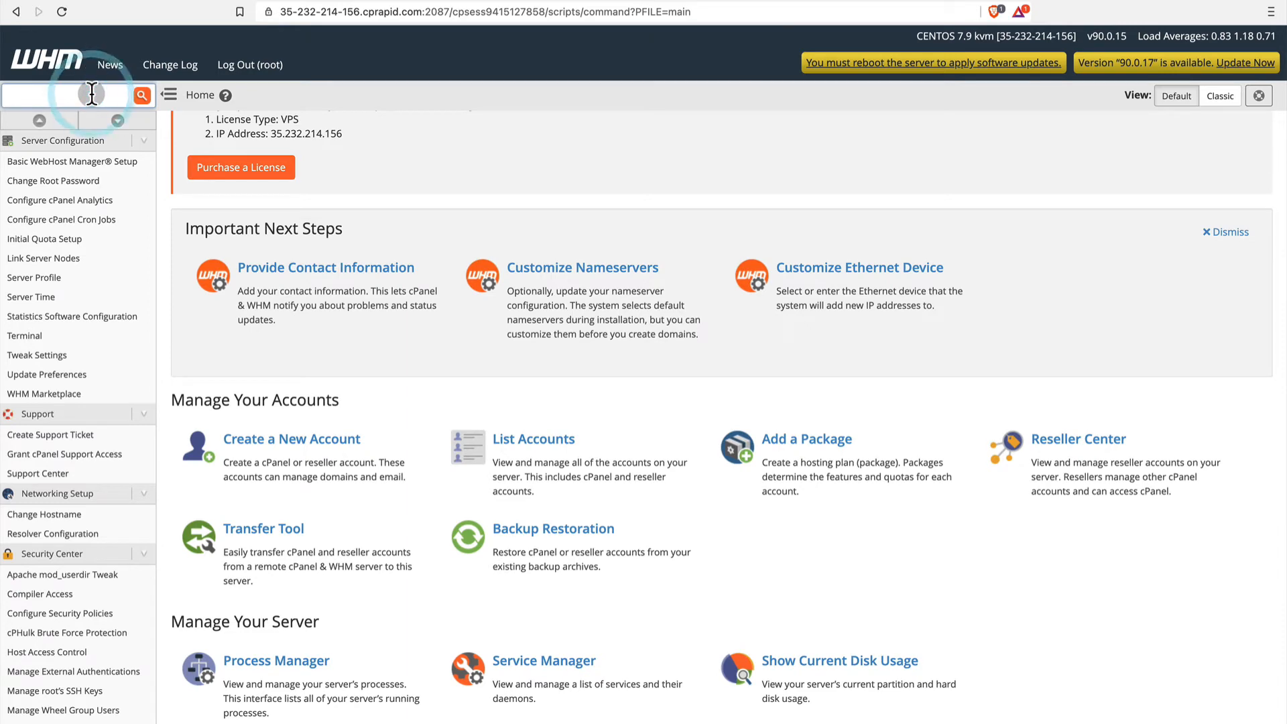
type("package")
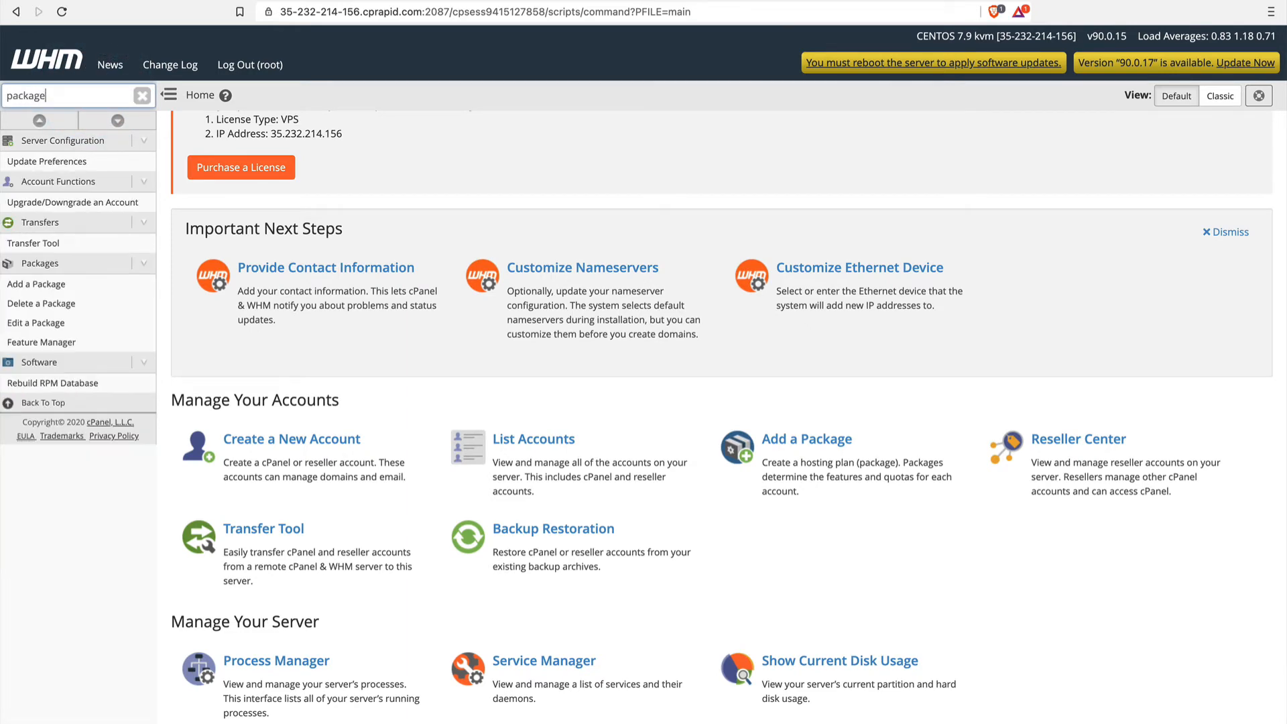
left_click(141, 95)
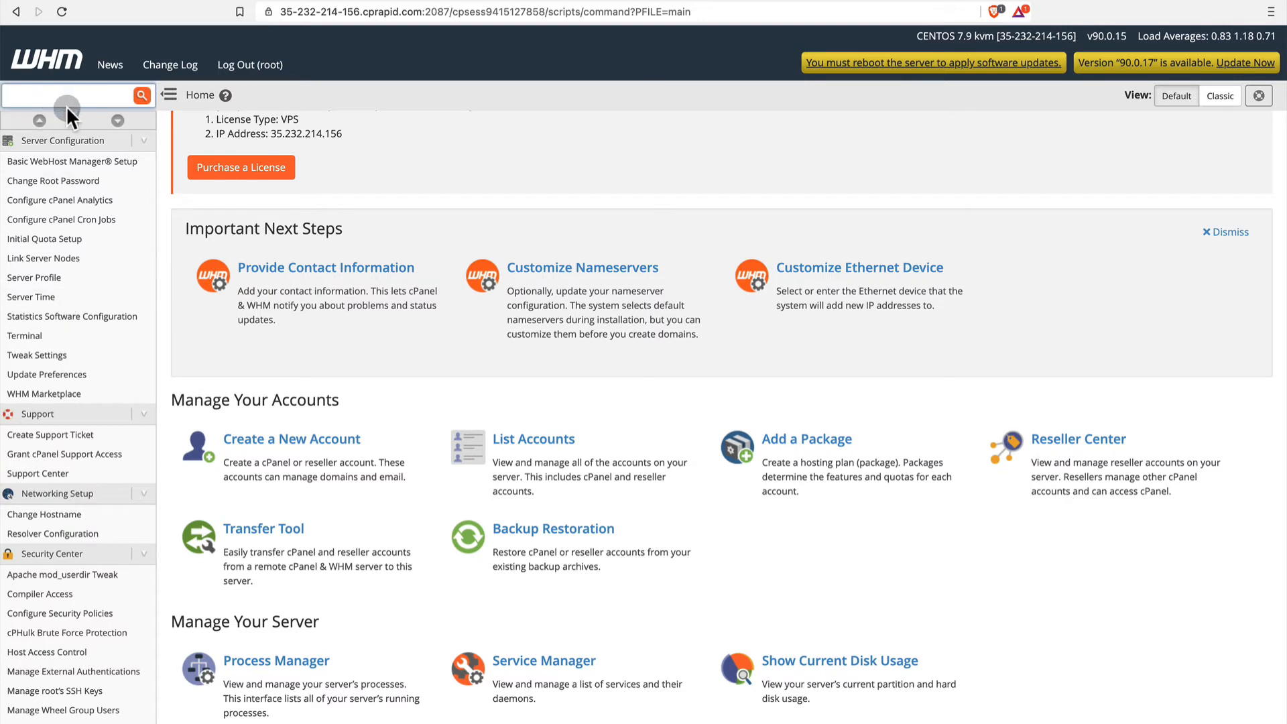
Look through the complete WHM feature list, from Server Configuration down to the SSL/TLS section.
scroll(63, 553, "down", 3)
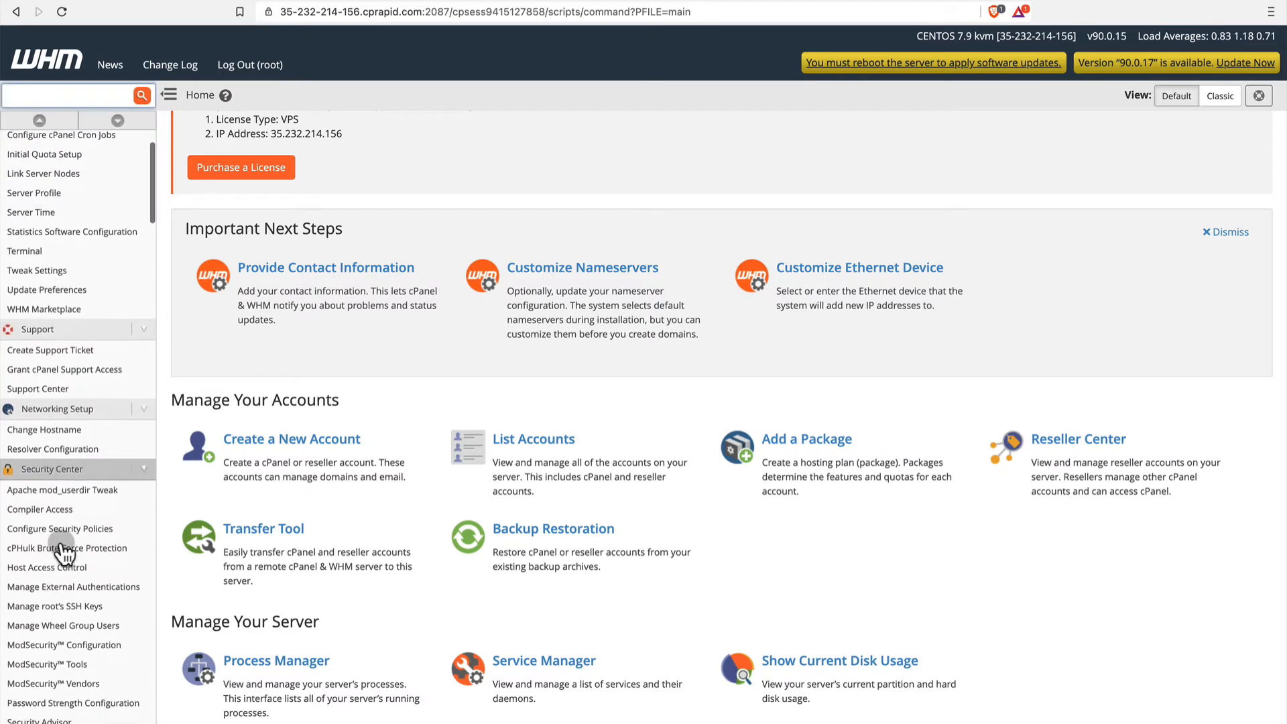
scroll(64, 553, "down", 15)
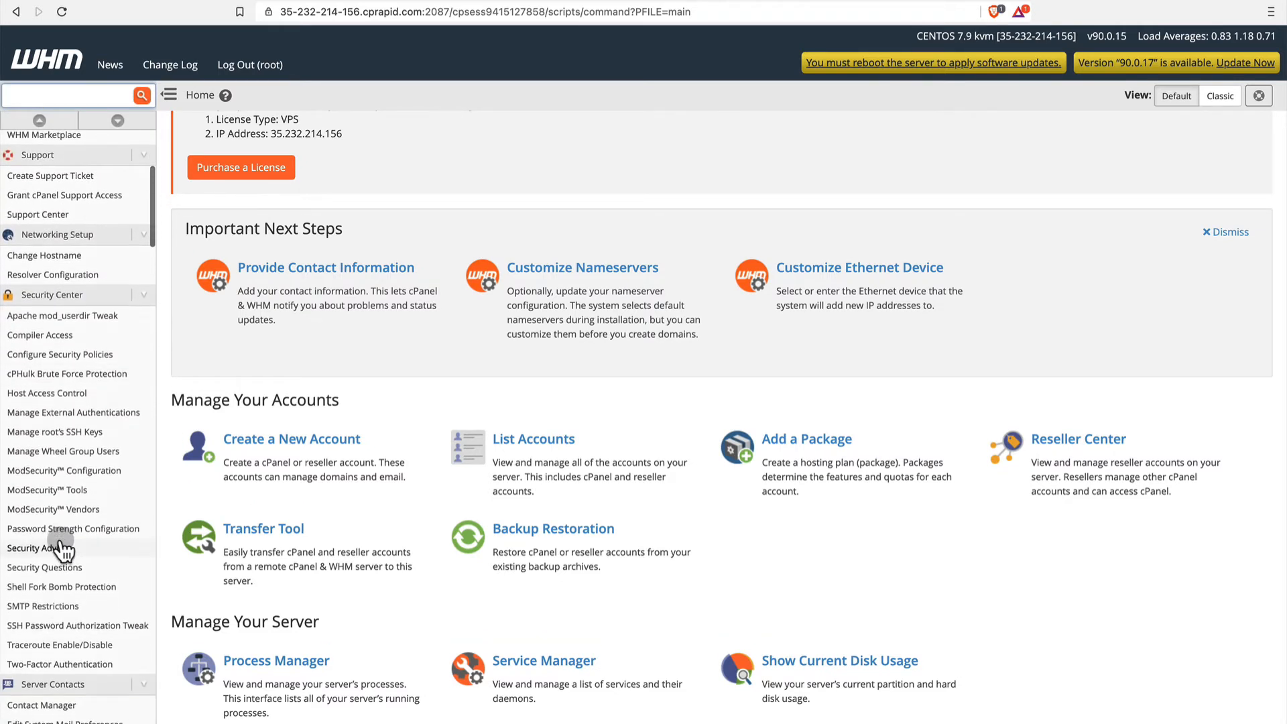
scroll(63, 551, "down", 20)
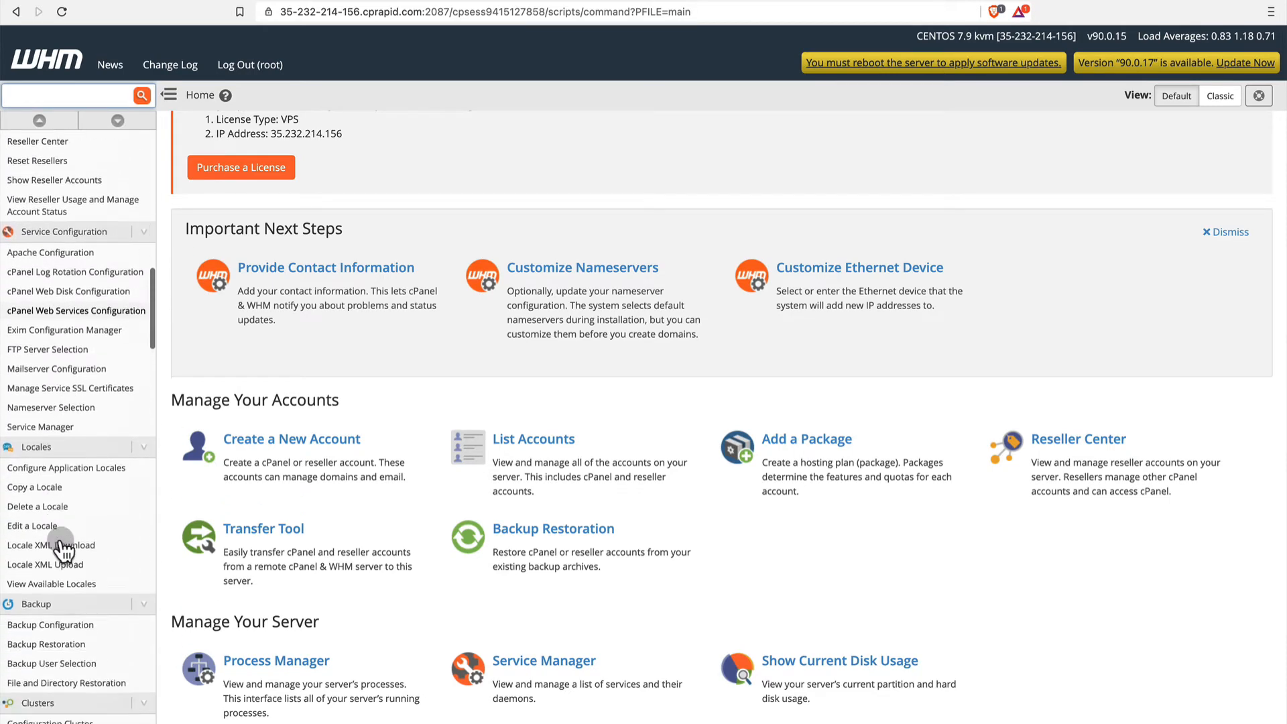
scroll(60, 545, "down", 20)
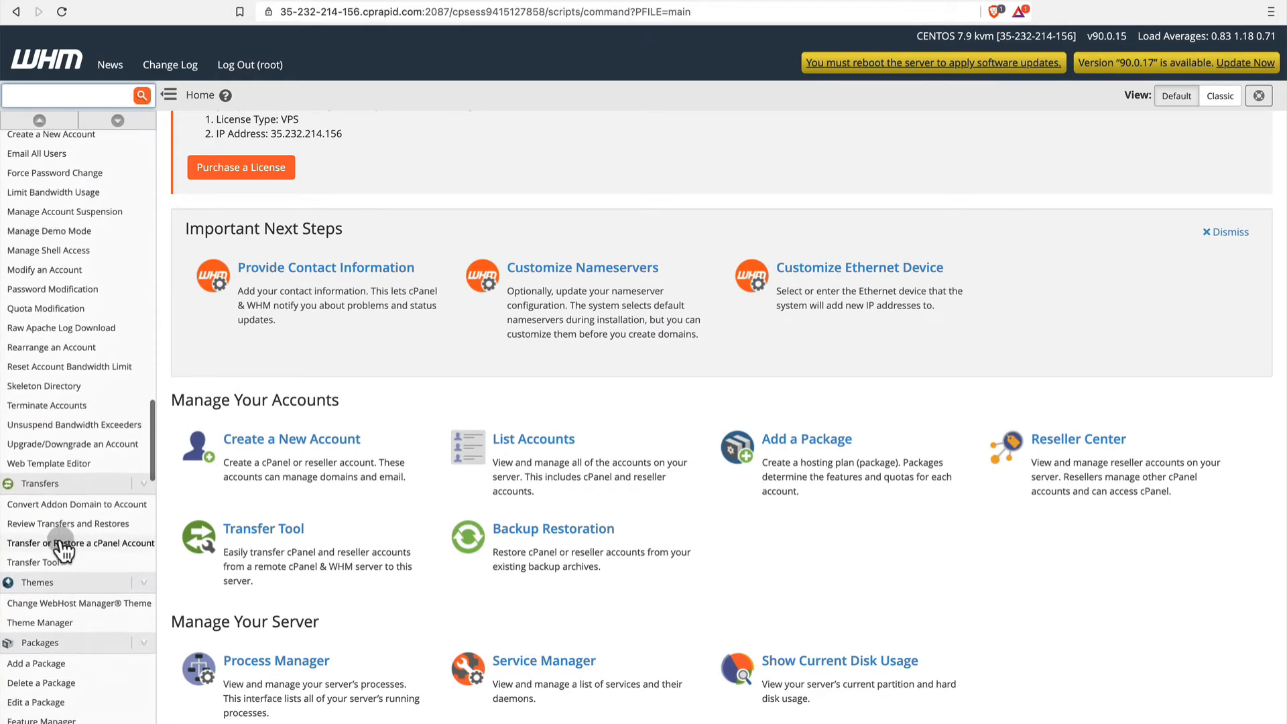
scroll(60, 544, "down", 16)
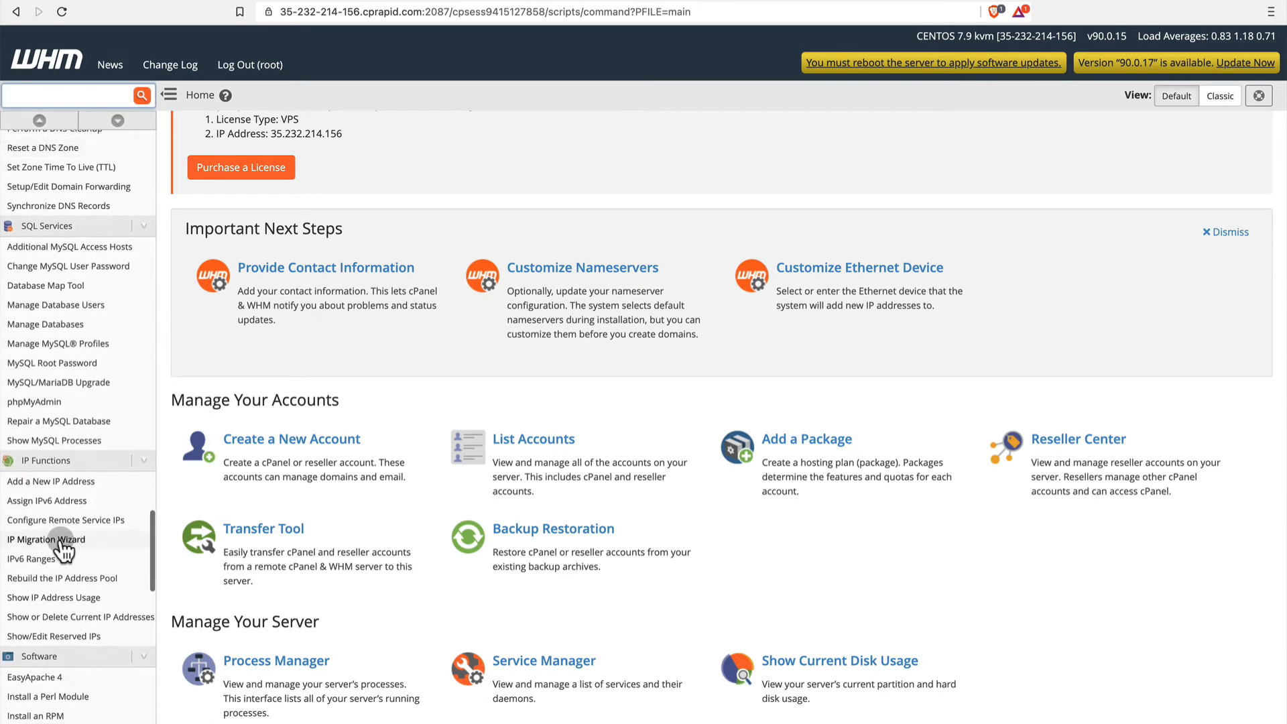
scroll(63, 551, "down", 20)
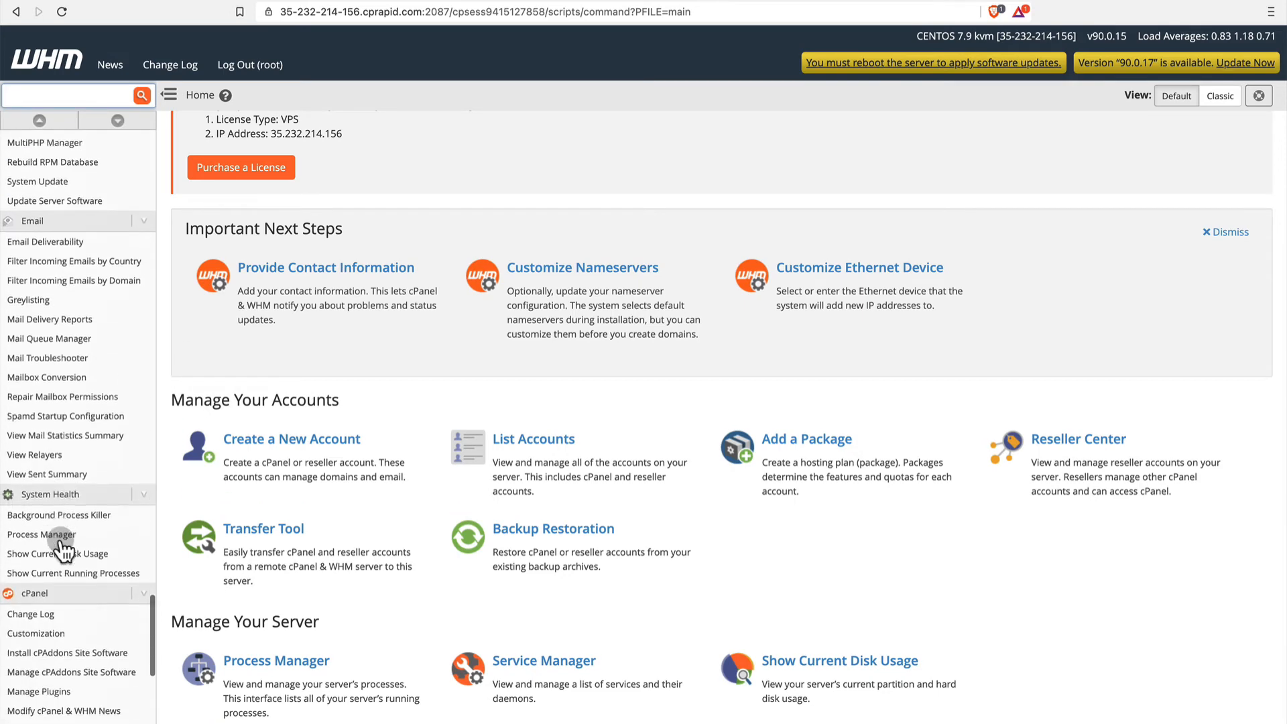
scroll(64, 551, "up", 20)
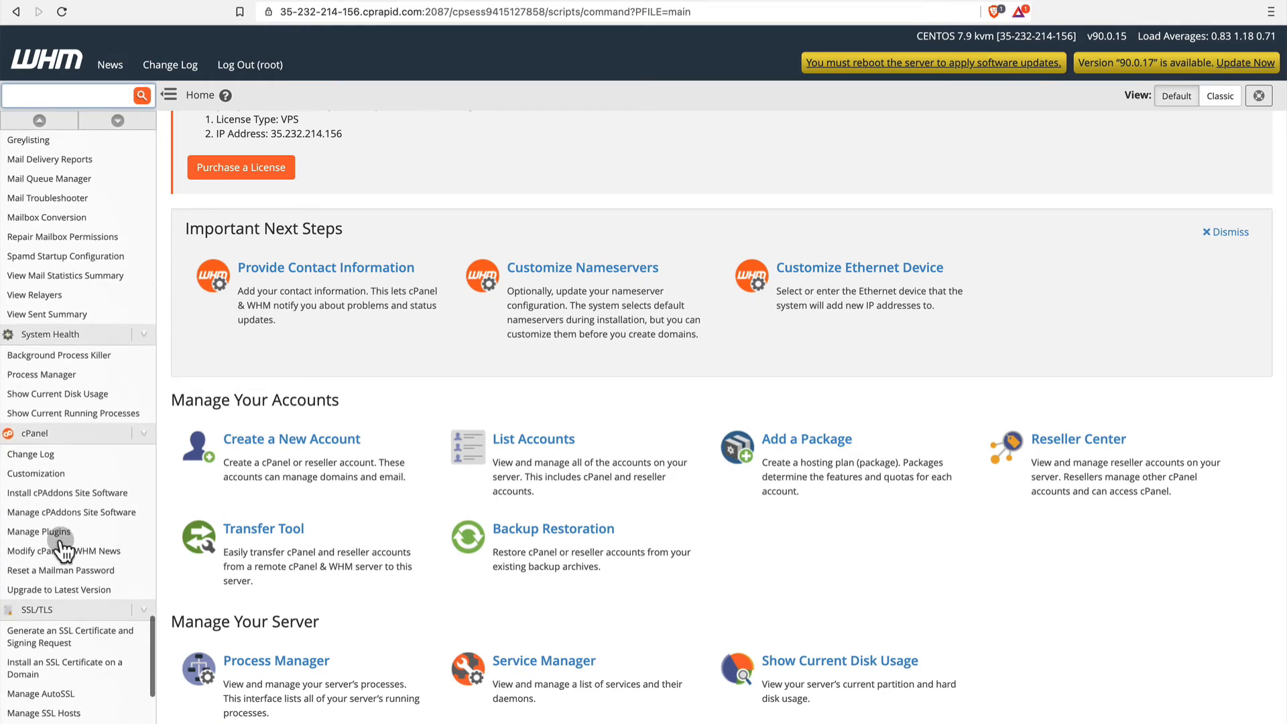
scroll(63, 551, "up", 2)
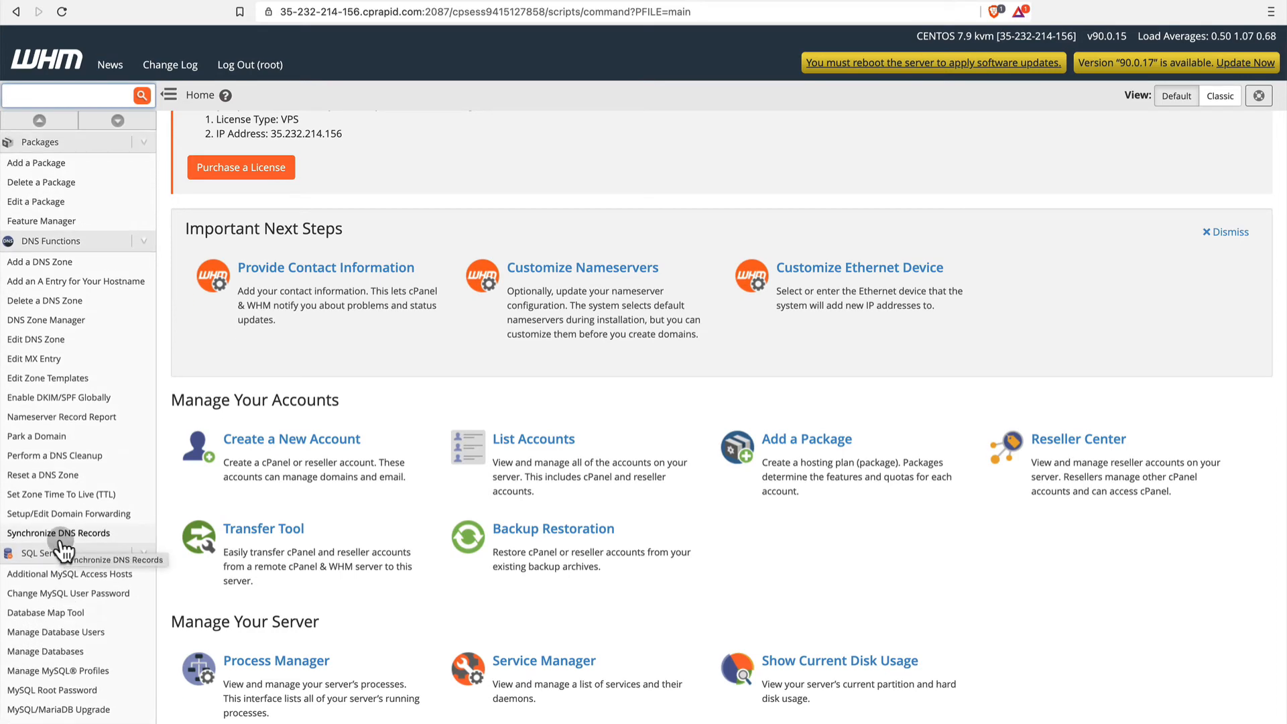
scroll(63, 551, "up", 15)
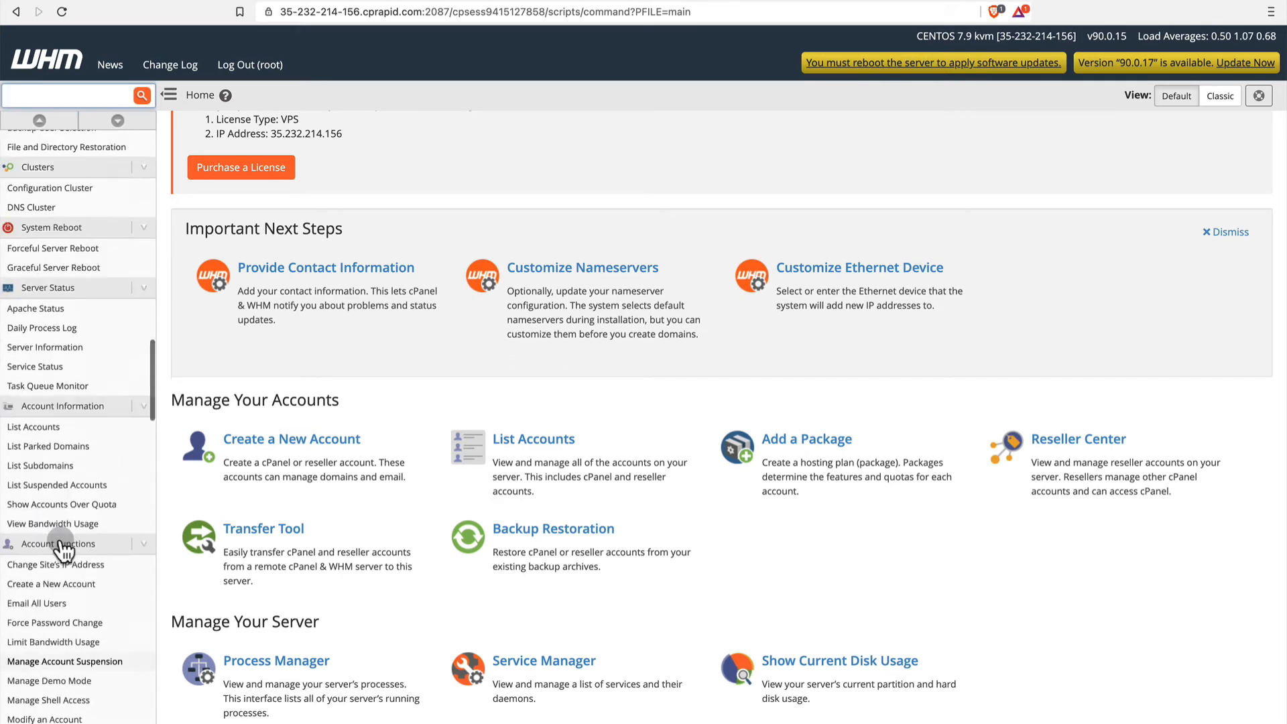
scroll(63, 551, "up", 20)
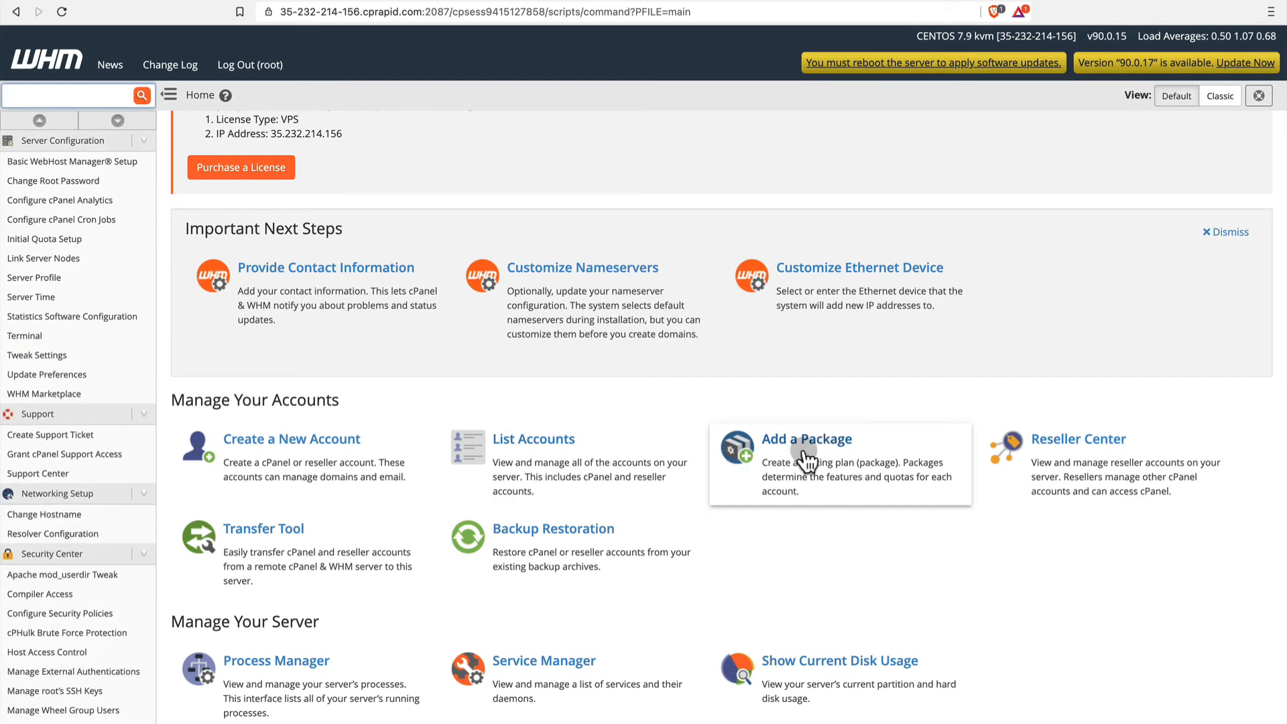
Search the WHM features for "pack" and open Add a Package.
left_click(76, 96)
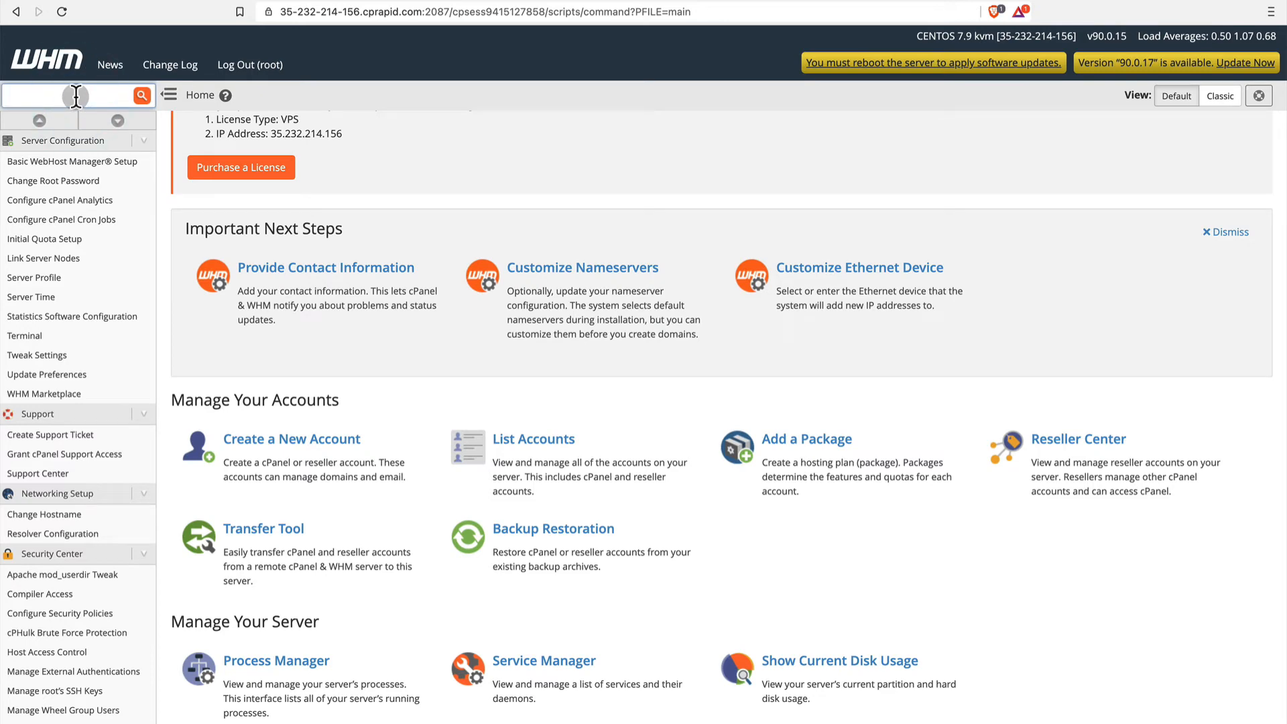
type("pack")
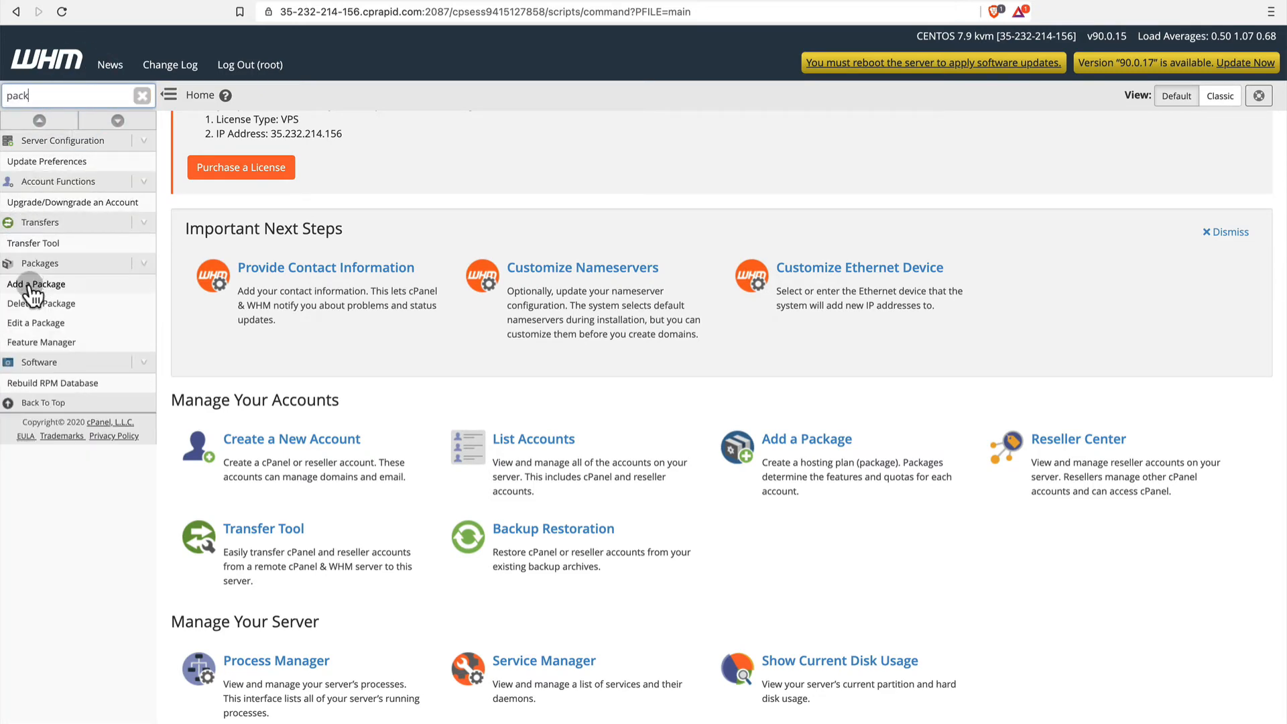
left_click(34, 288)
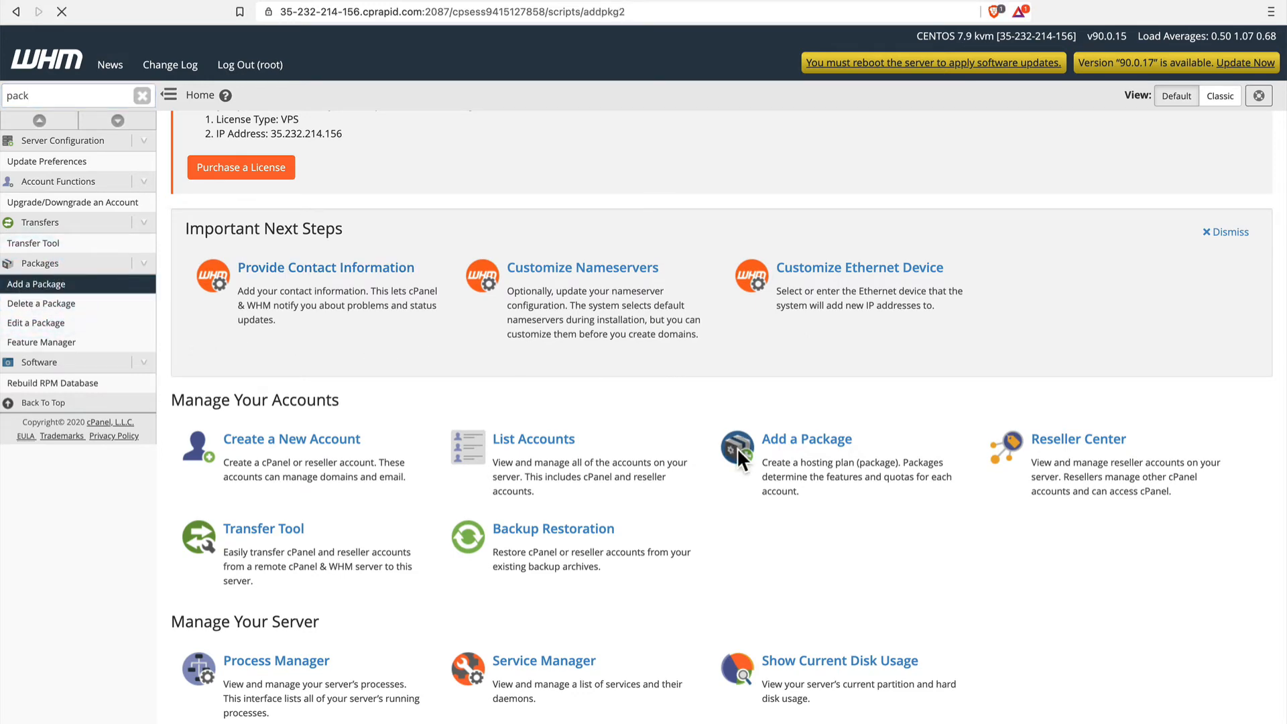
left_click(738, 449)
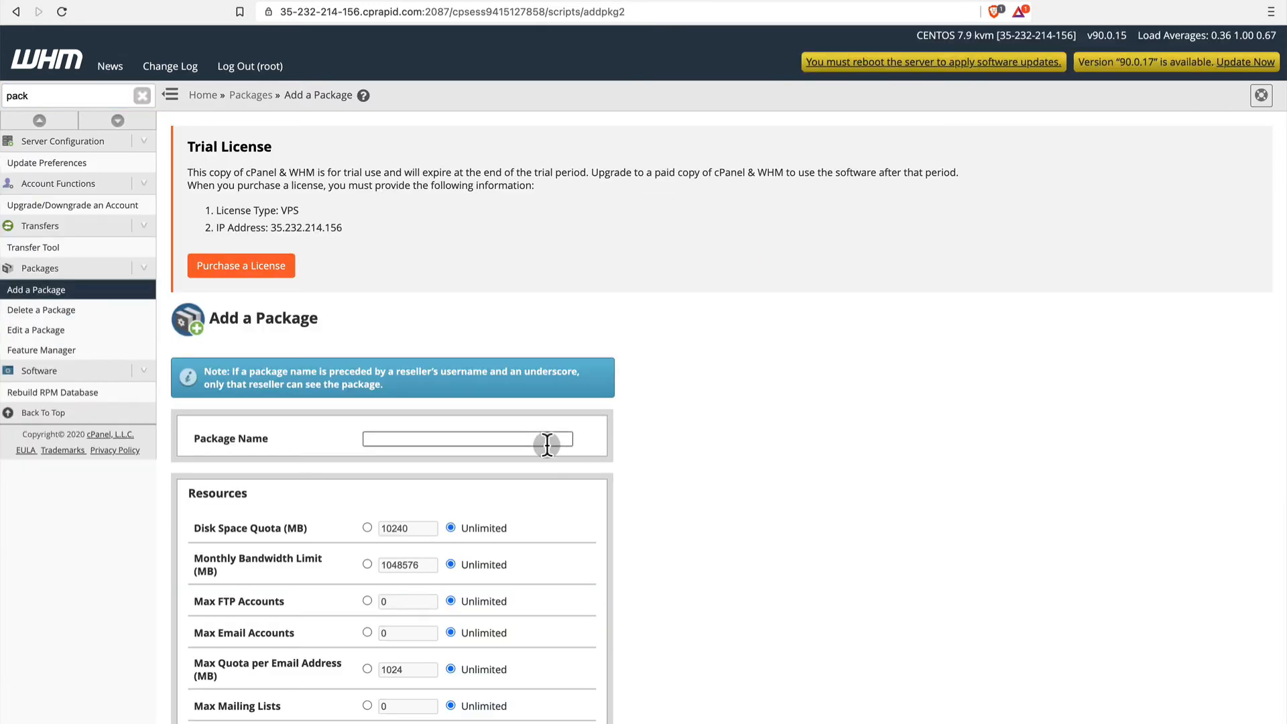
Name the new package Enterprise Hosting and look over its resource limits.
left_click(504, 440)
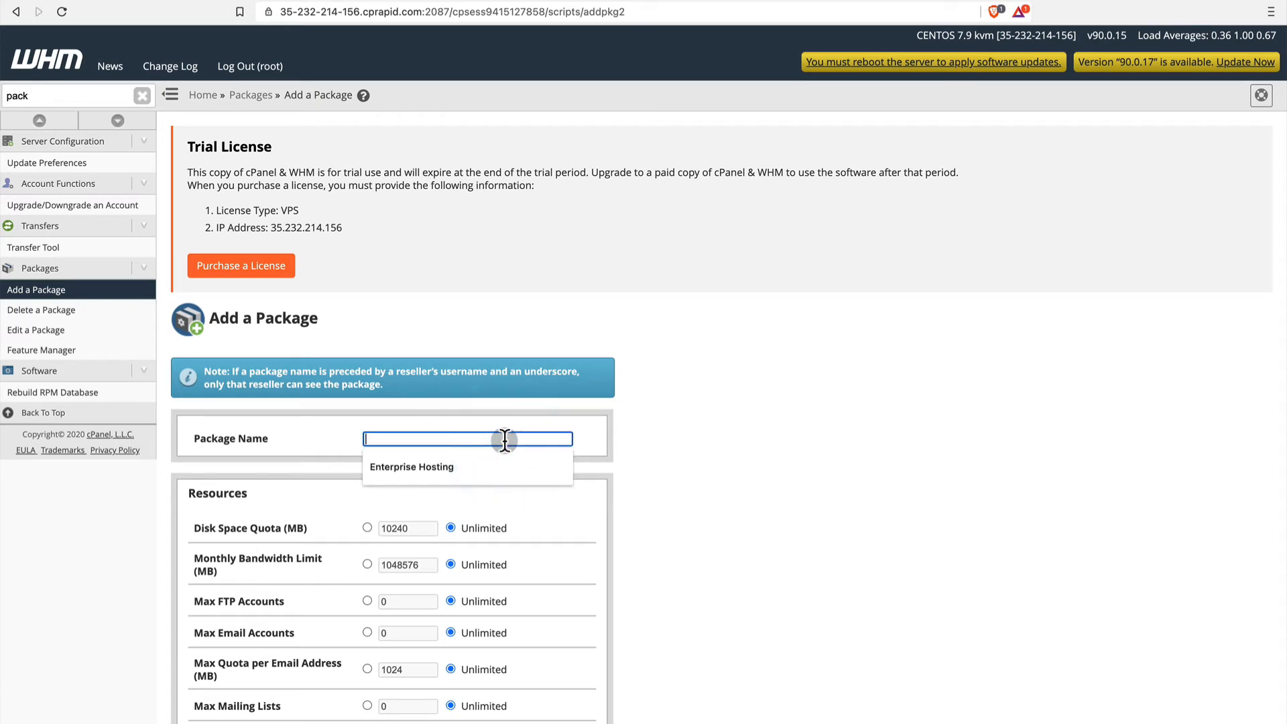
scroll(504, 440, "down", 2)
left_click(465, 464)
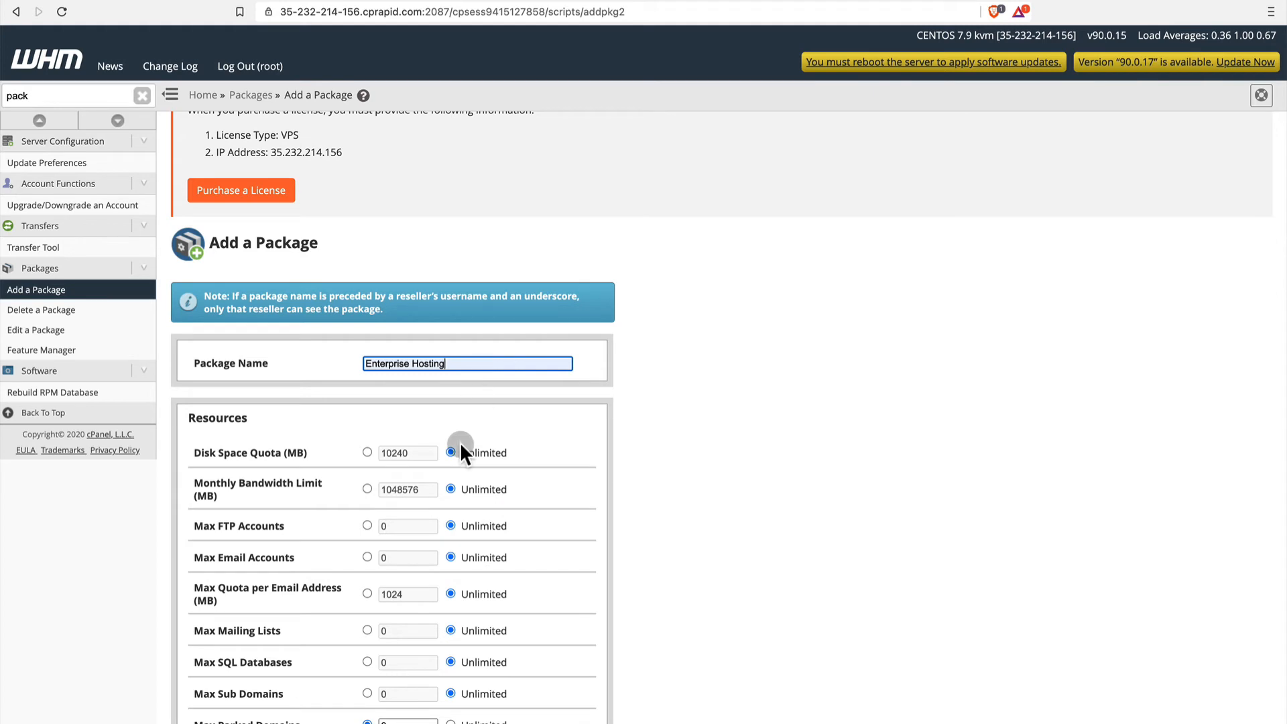
scroll(460, 441, "down", 5)
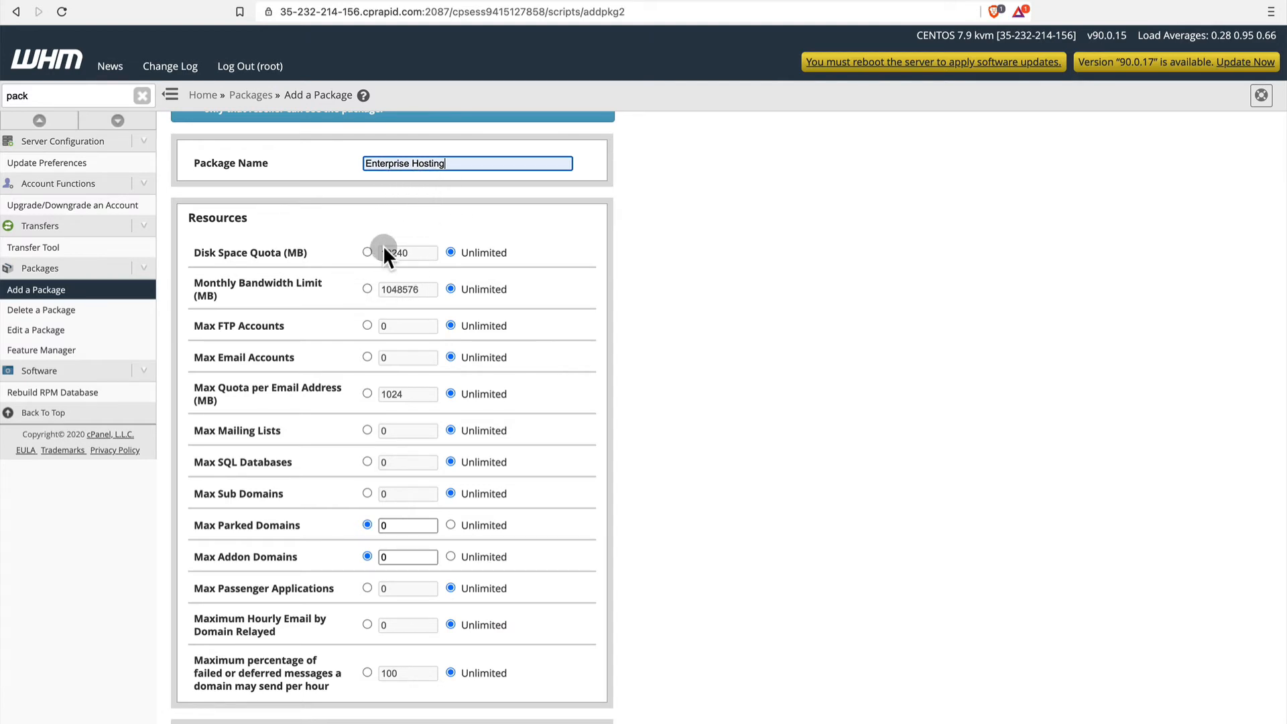
scroll(402, 322, "down", 4)
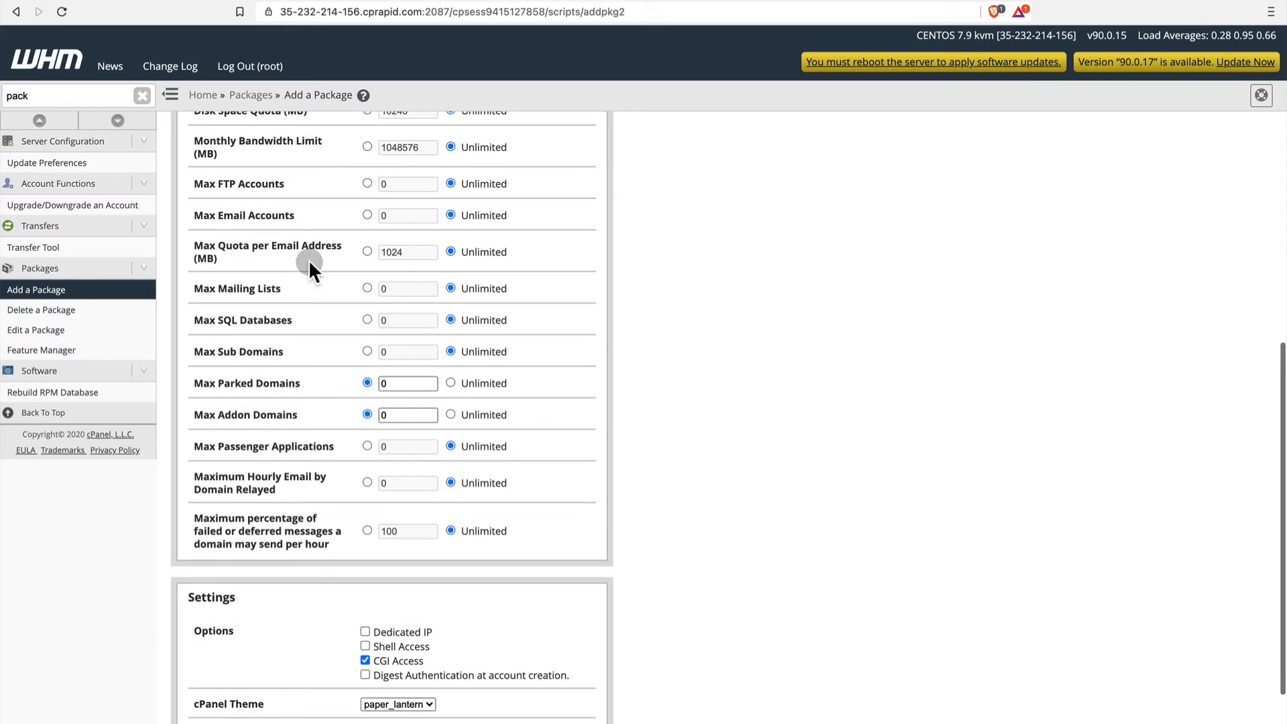
scroll(307, 260, "up", 4)
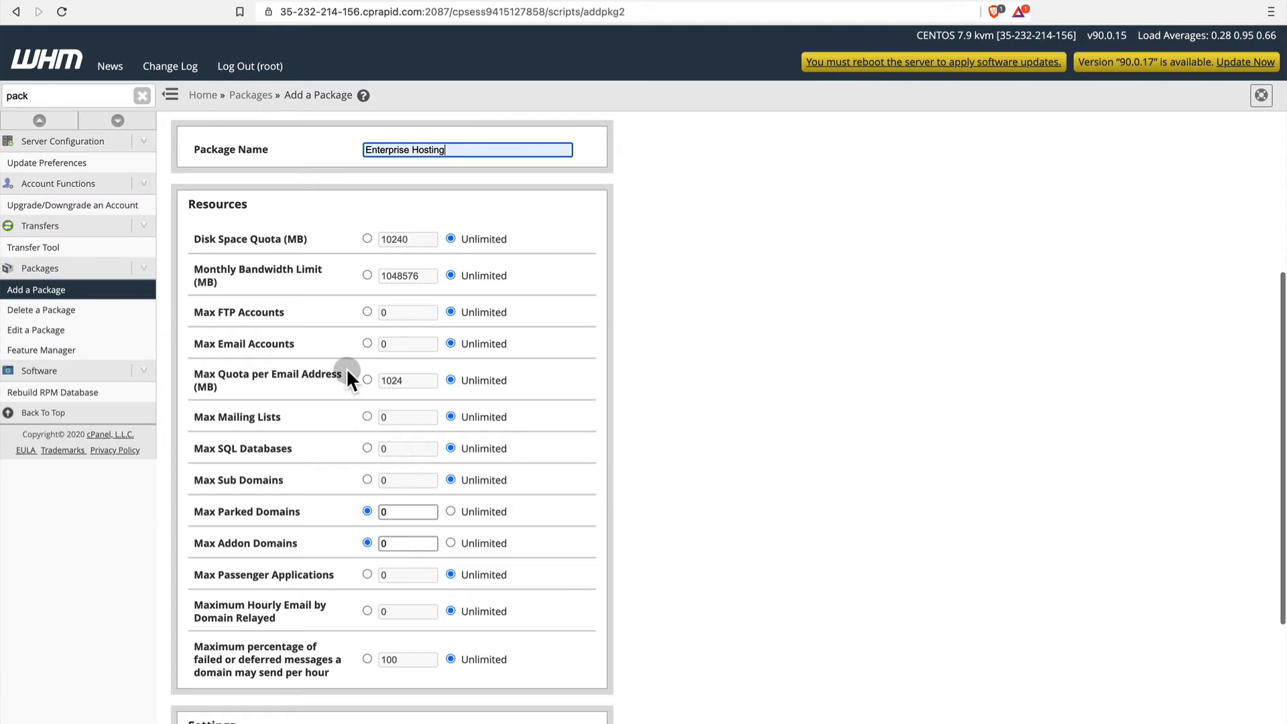
scroll(377, 479, "down", 3)
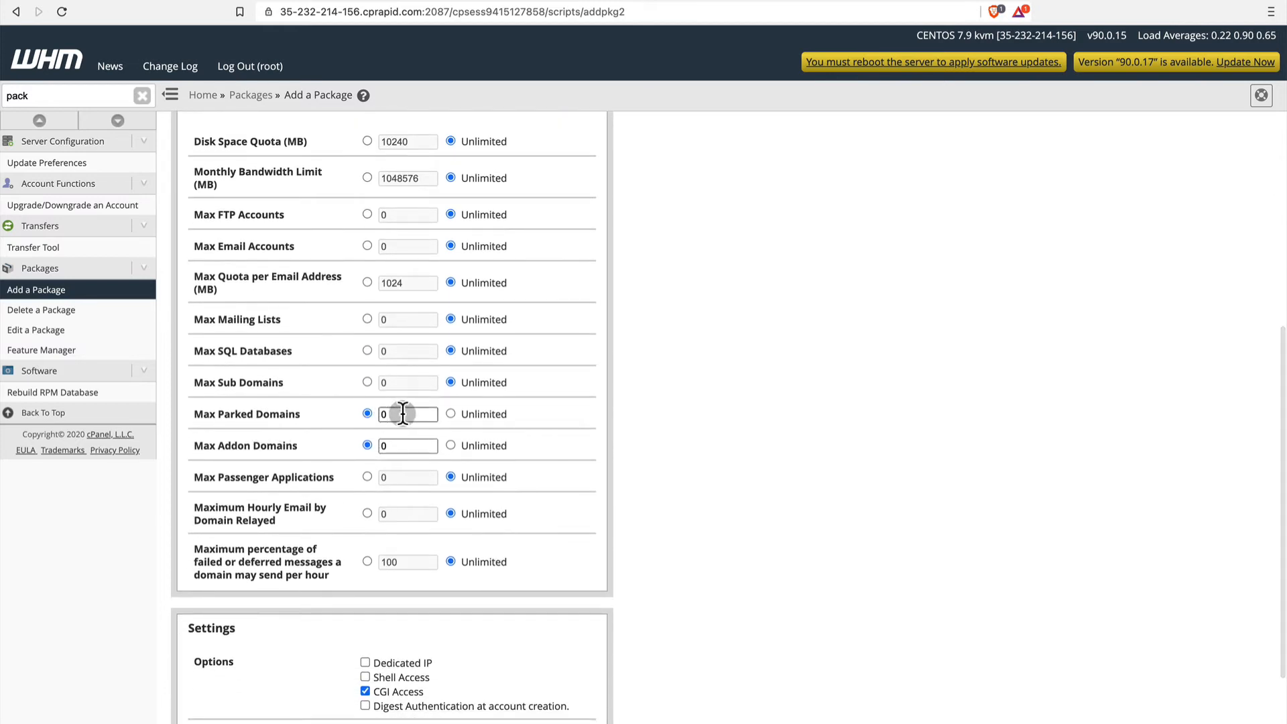
Set the maximum parked domains and addon domains to 5 each and add the Enterprise Hosting package.
left_click(339, 401)
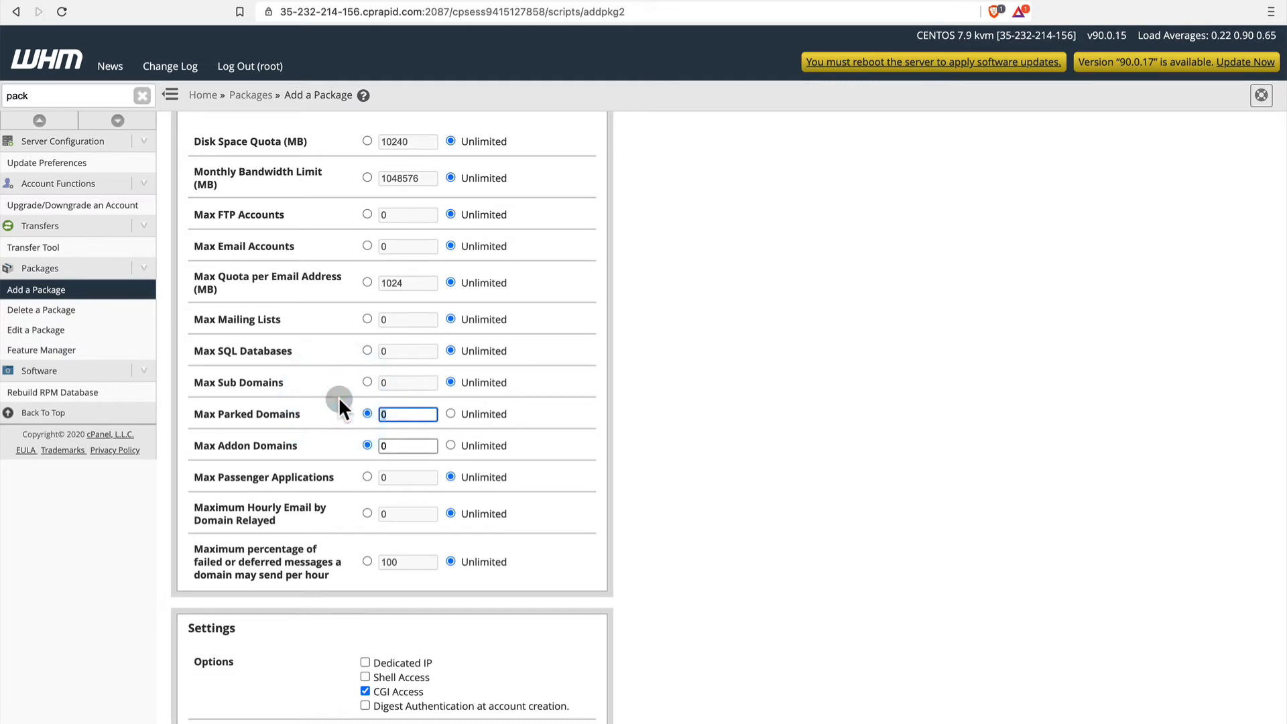
type("5")
left_click(402, 453)
type("5")
scroll(435, 542, "down", 2)
left_click(365, 553)
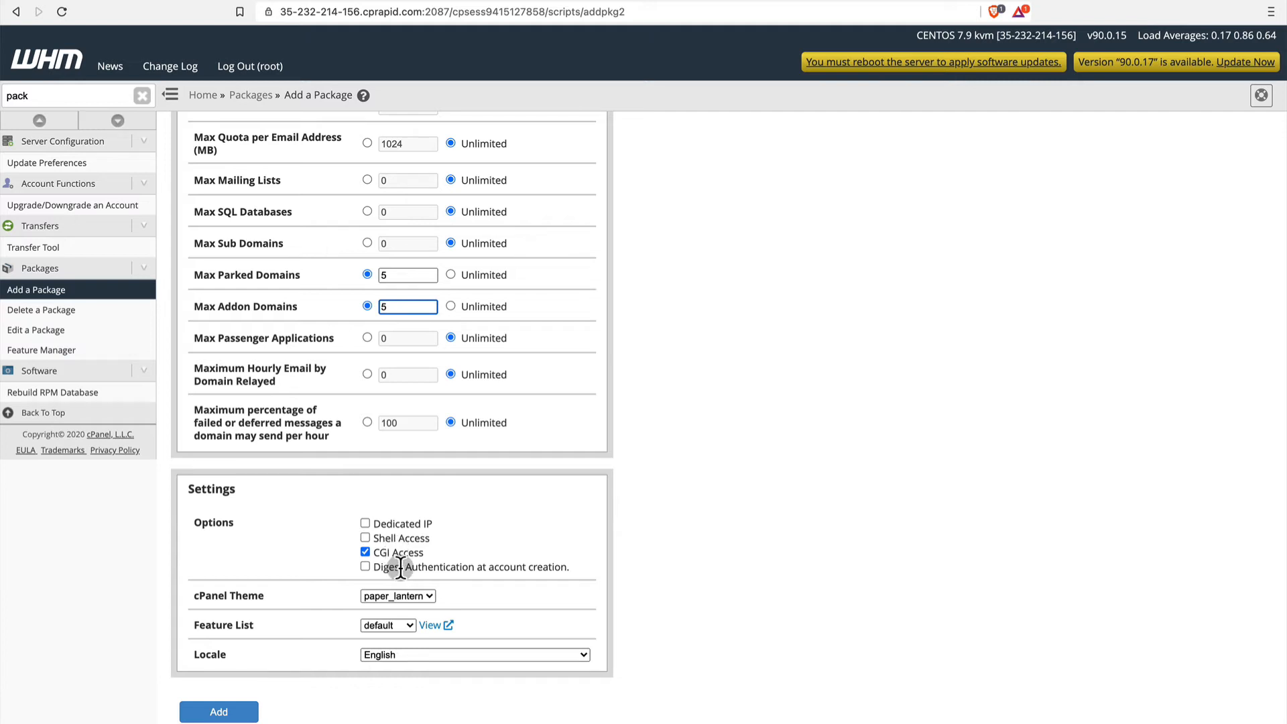
left_click(219, 712)
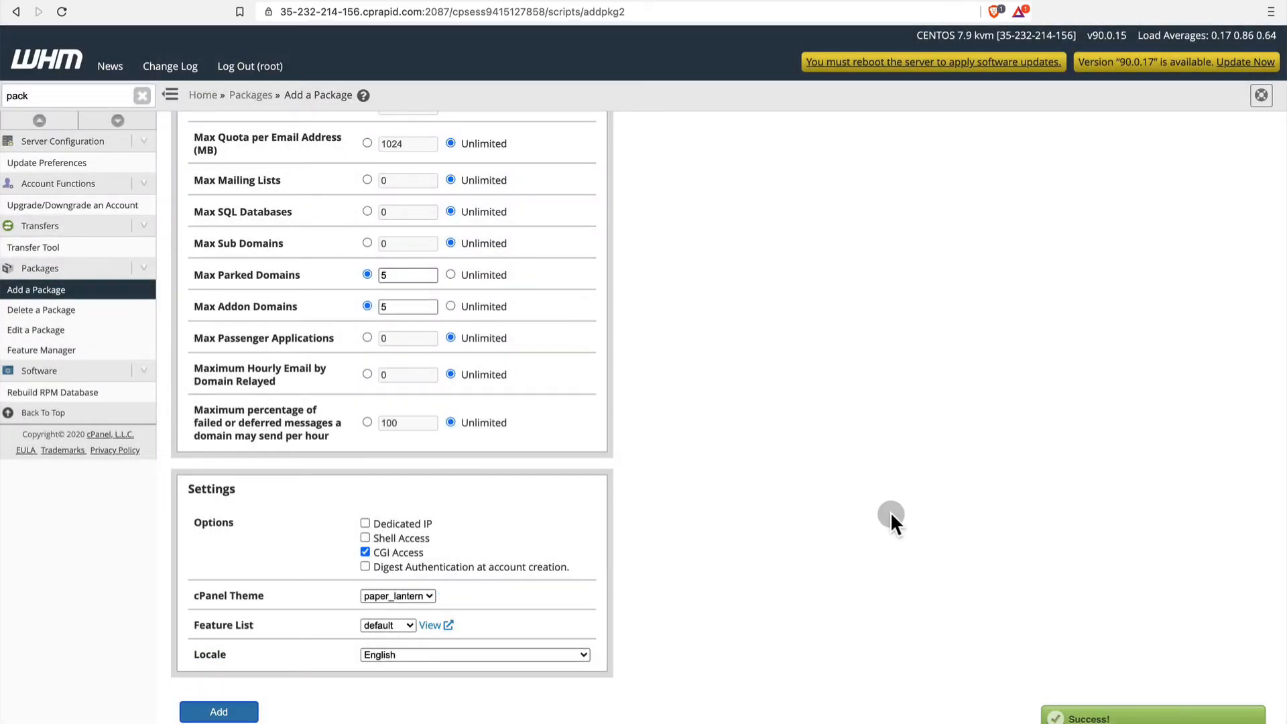
Start another new package and name it Business Hosting.
scroll(886, 508, "up", 8)
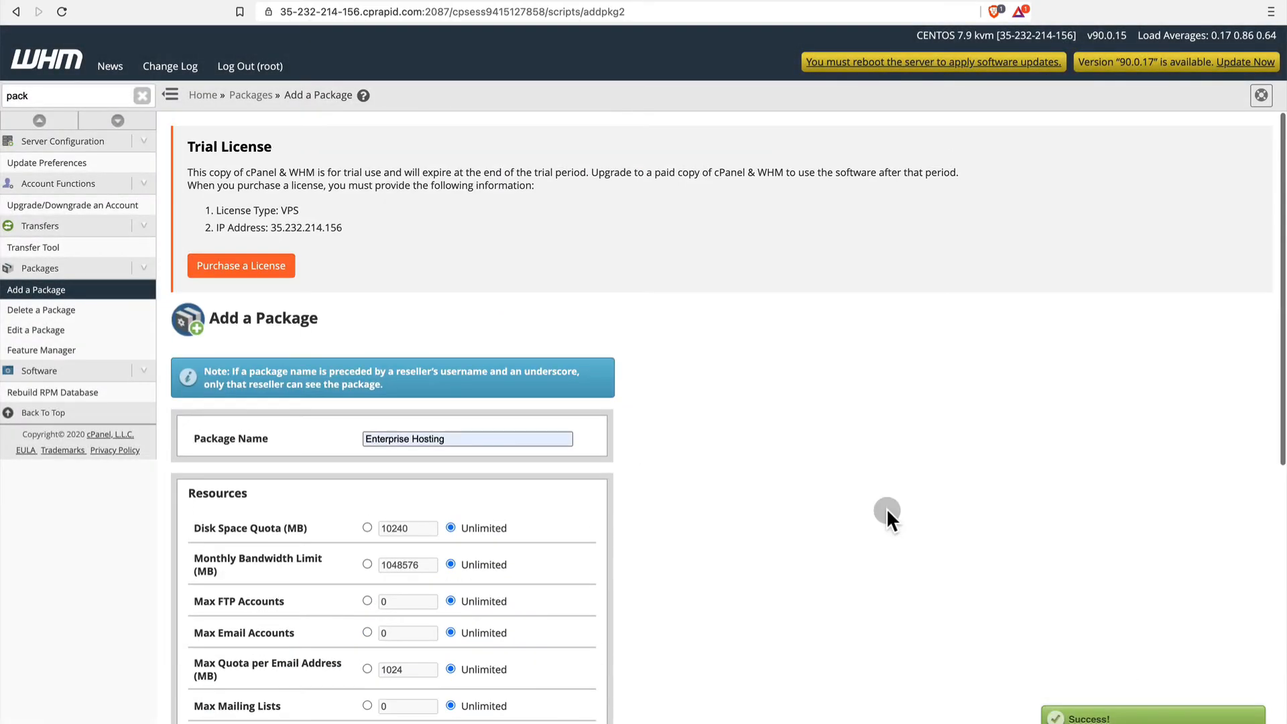
left_click(57, 297)
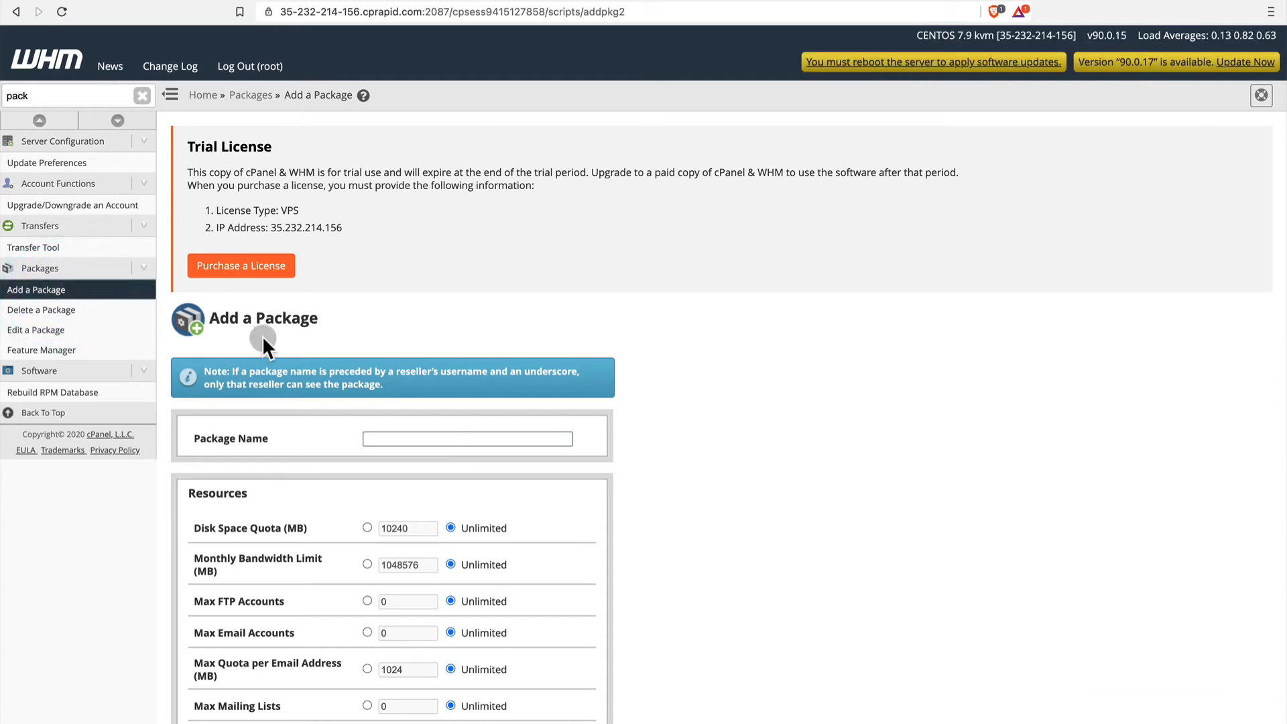
scroll(456, 441, "down", 3)
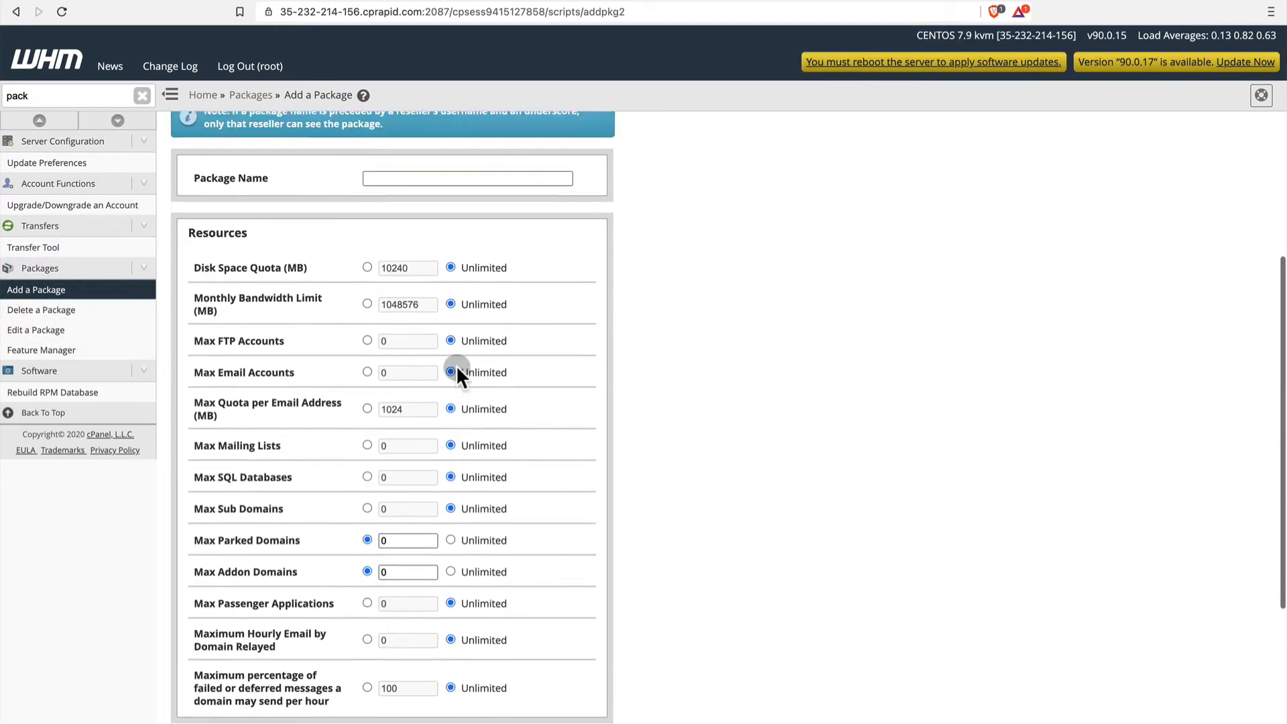
left_click(465, 222)
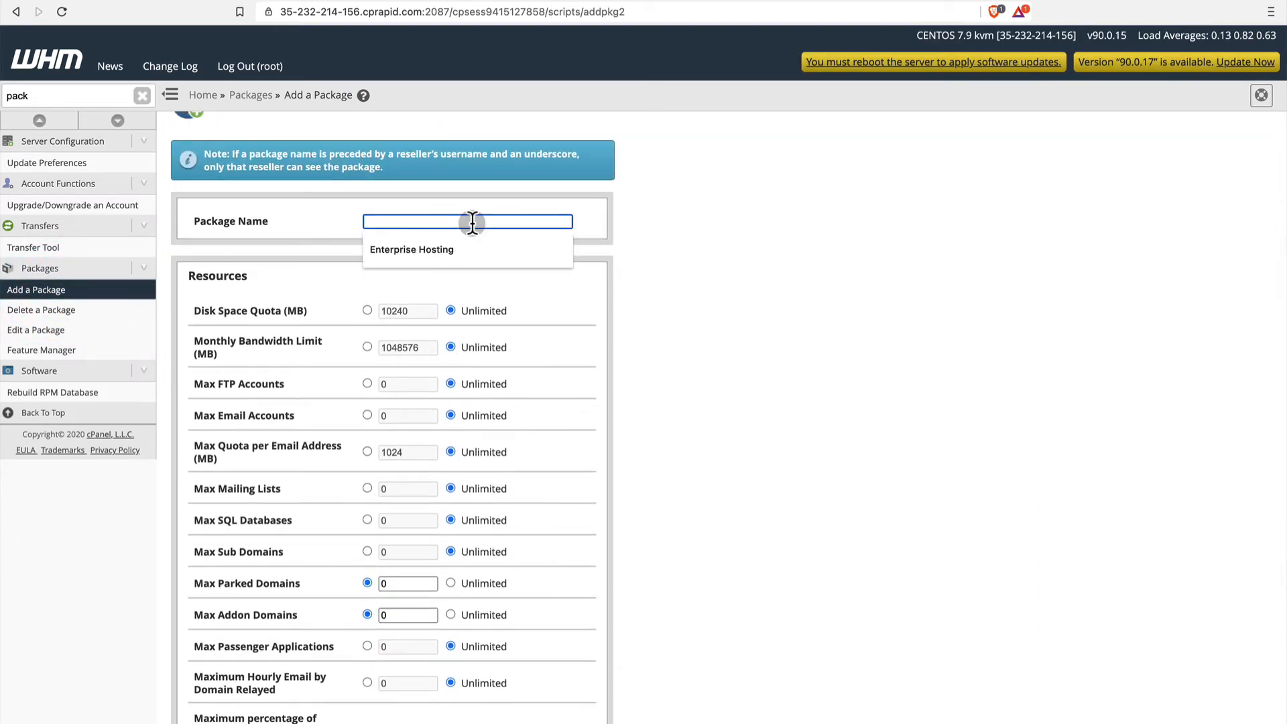
type("Business")
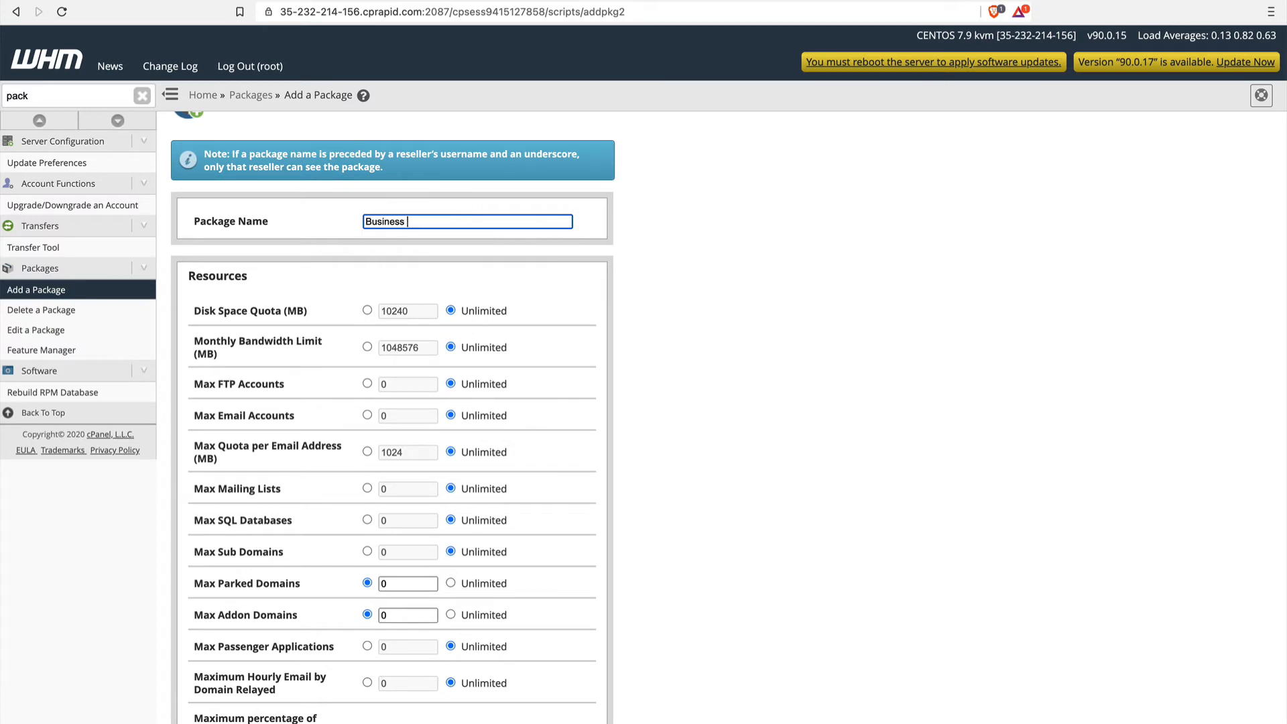
type(" Hosting")
Limit the Business Hosting package's disk space quota to 50240 MB.
left_click(366, 310)
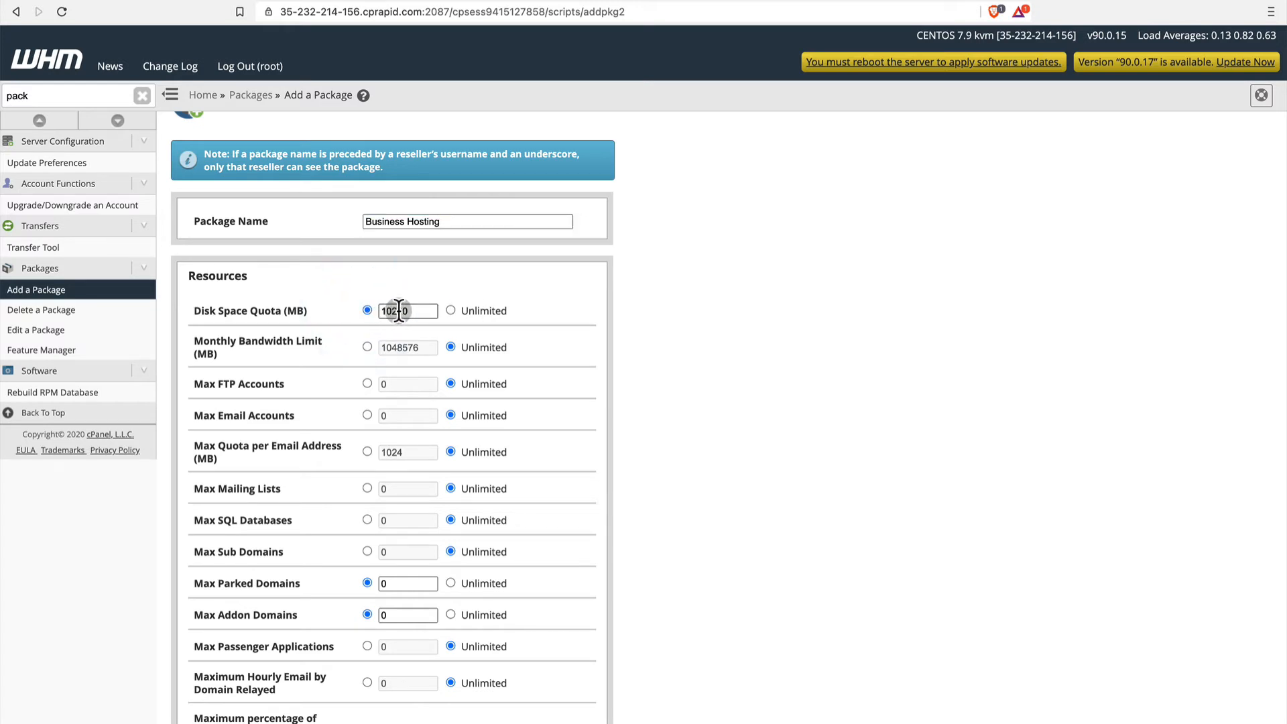
left_click(365, 310)
type("5")
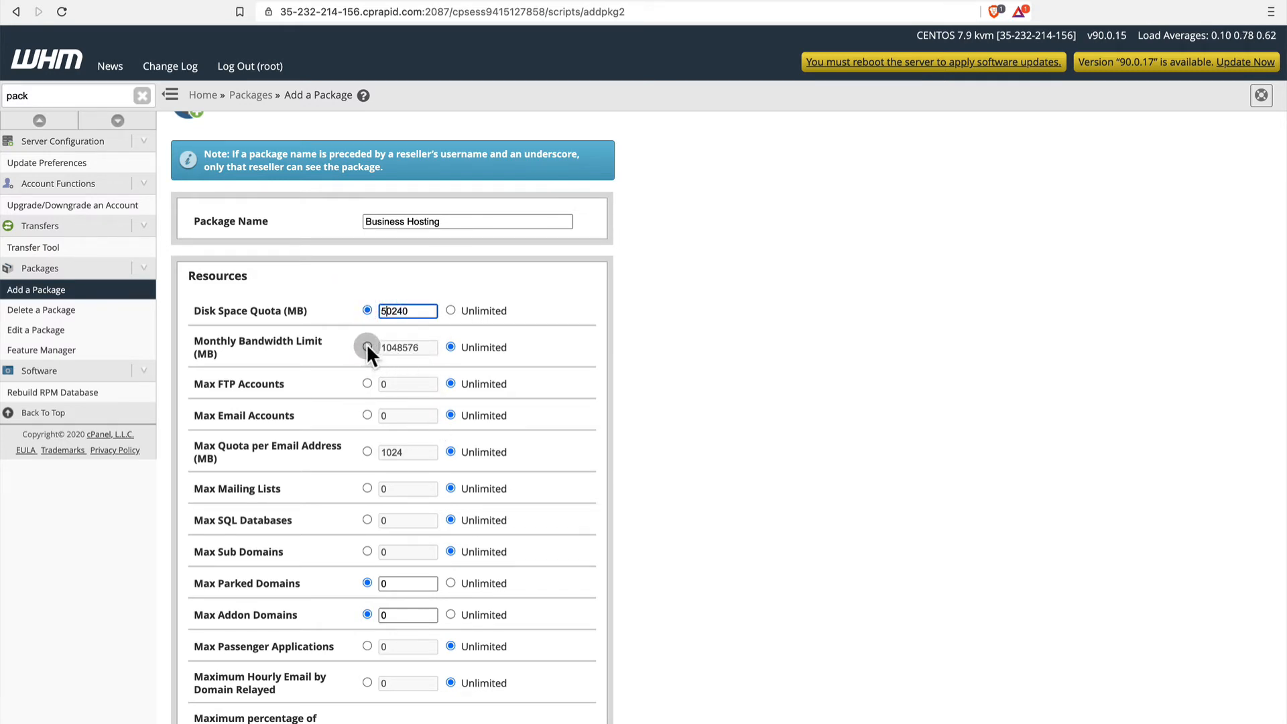
Limit the package to 3 FTP accounts and 100 email accounts with a quota of 1024 MB per email address.
left_click(366, 380)
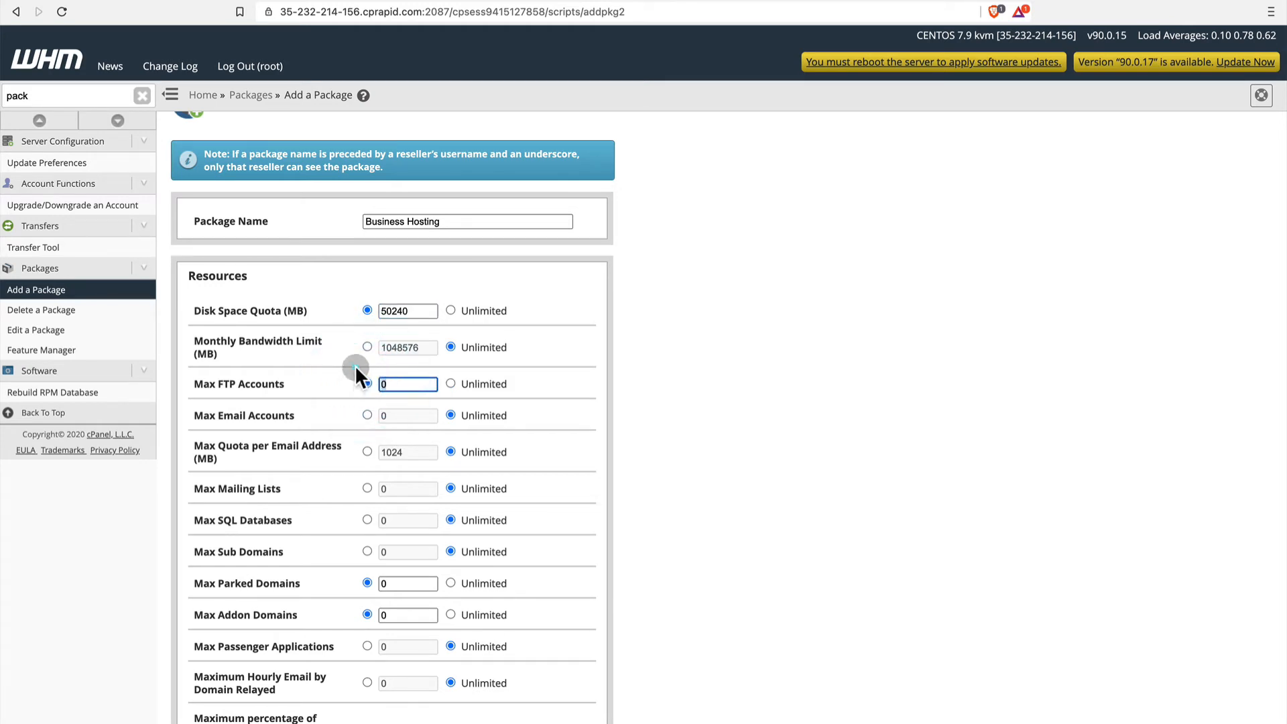
left_click(385, 387)
left_click(364, 413)
type("100")
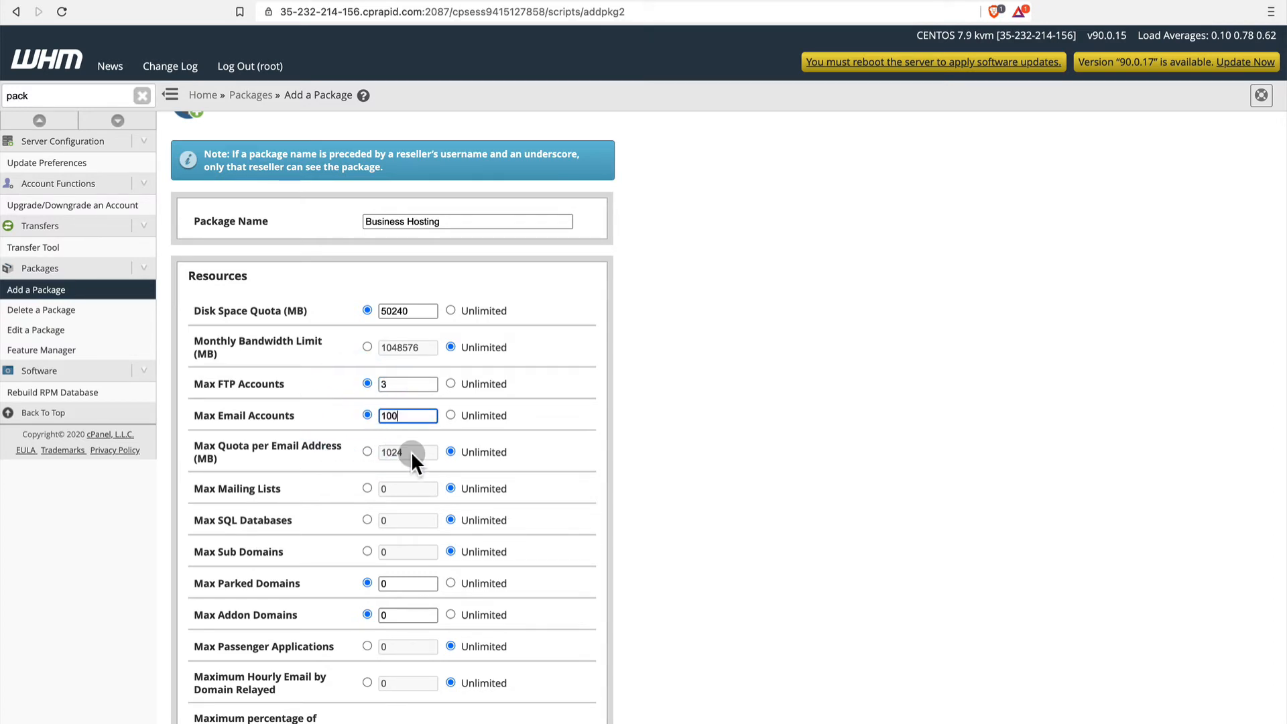
scroll(411, 454, "down", 3)
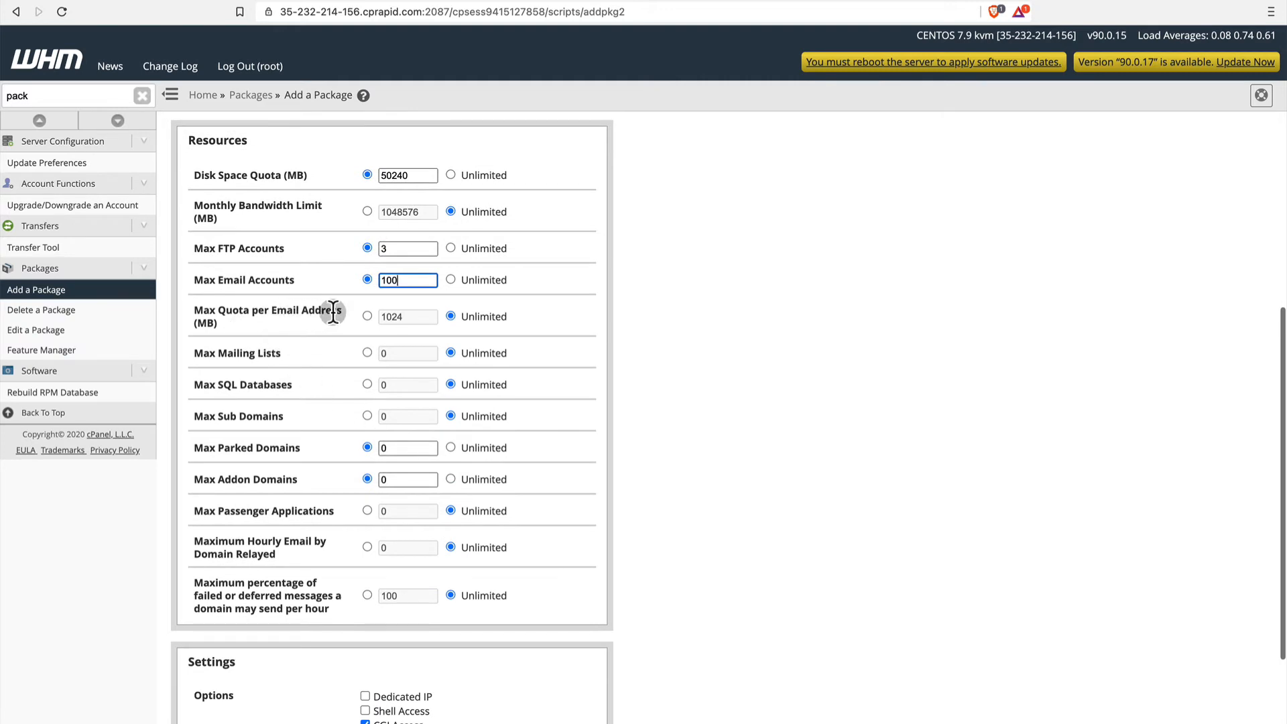
left_click(368, 315)
left_click(417, 316)
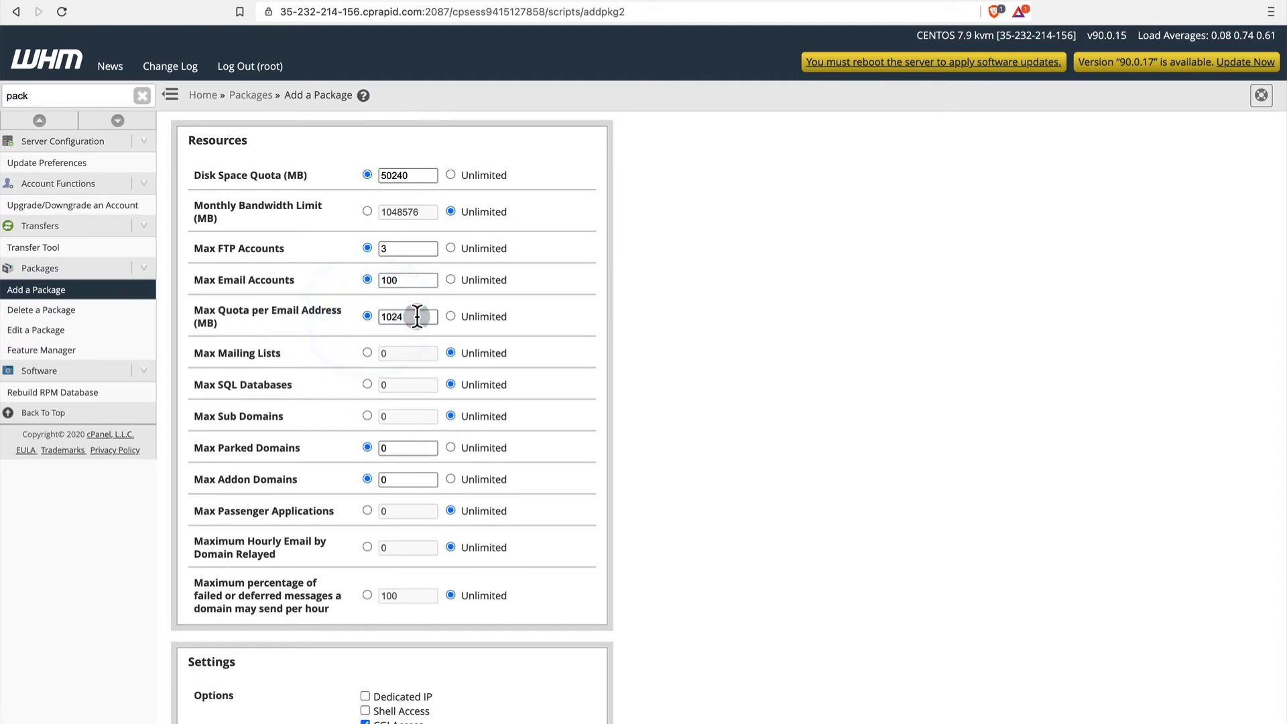
Limit the package to 1 mailing list, 5 SQL databases and 5 subdomains.
left_click(368, 352)
left_click(366, 384)
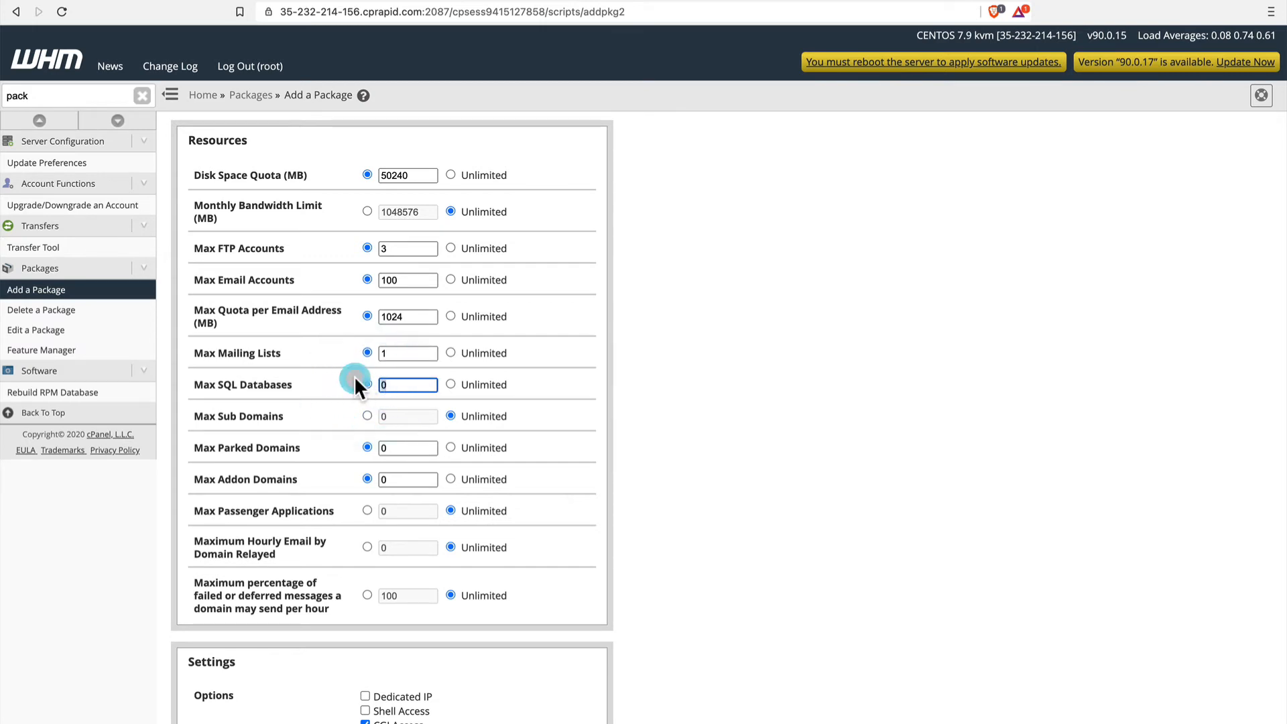
type("5")
left_click(364, 415)
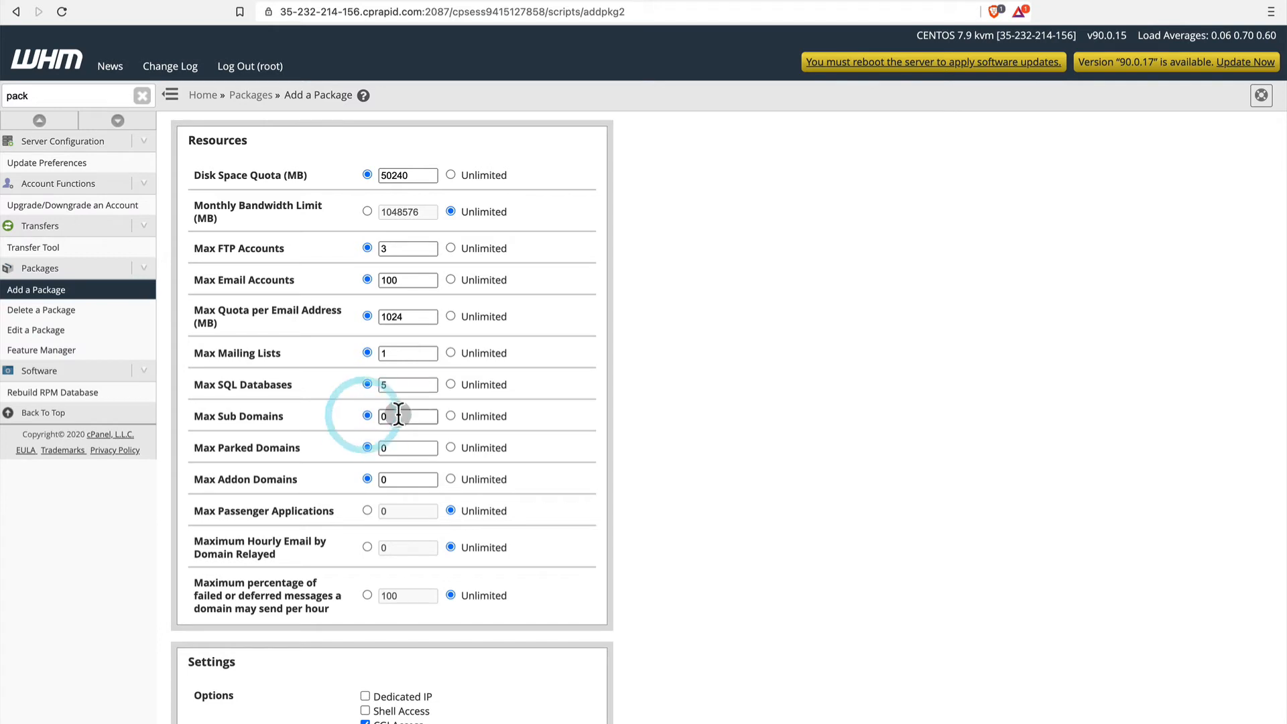
type("5")
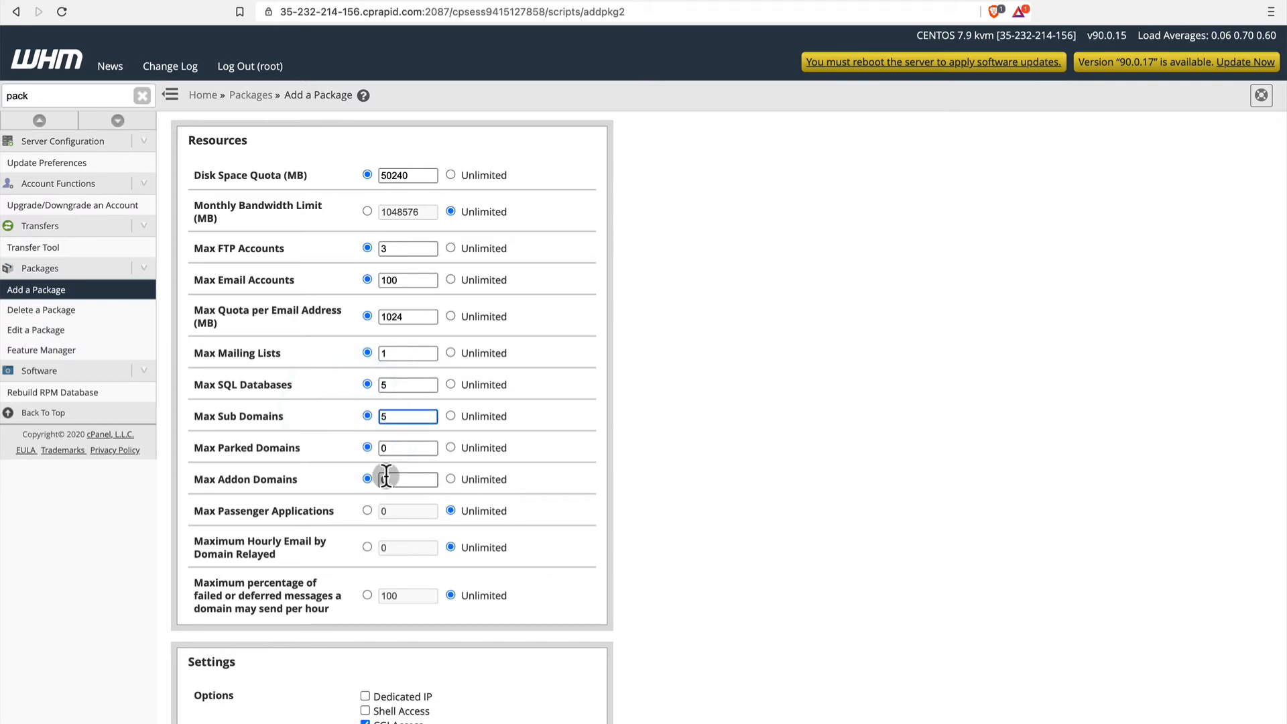
Set the maximum parked domains, addon domains and Passenger applications to 1 each.
scroll(386, 476, "down", 2)
left_click(394, 389)
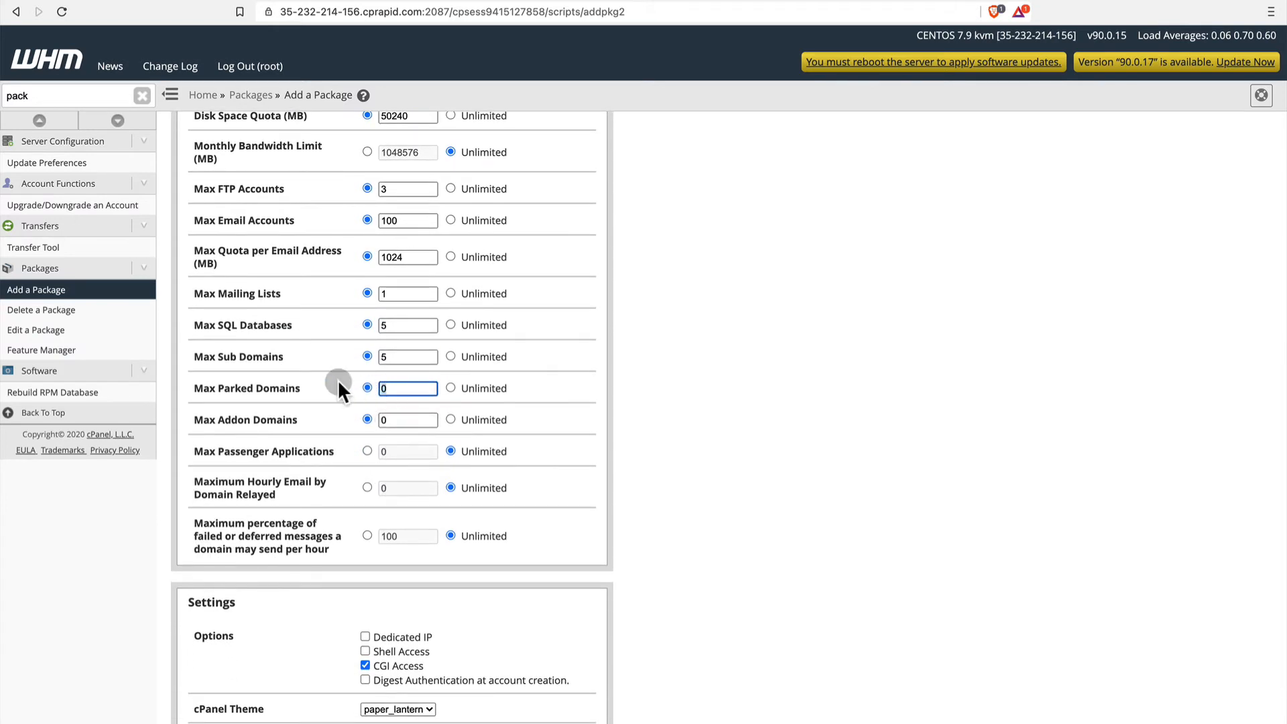
type("1")
left_click(380, 418)
left_click(380, 416)
double_click(376, 419)
type("1")
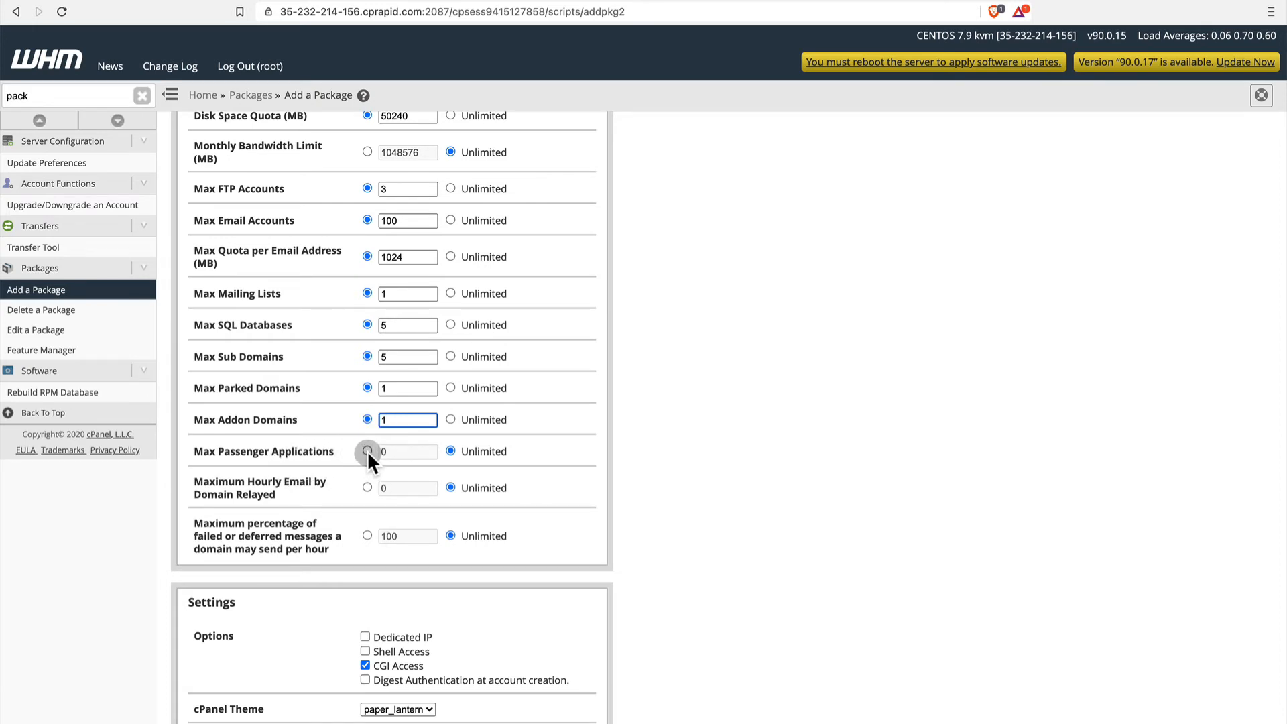
left_click(367, 449)
double_click(391, 452)
type("1")
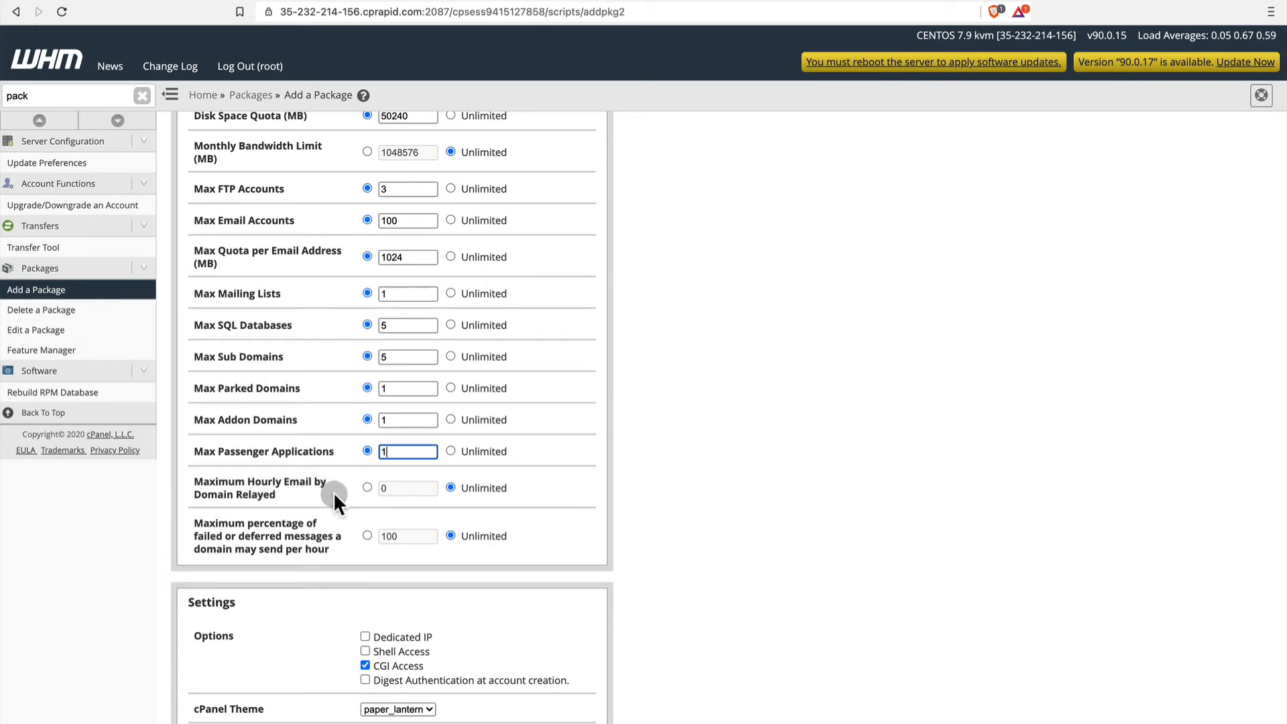
left_click(368, 488)
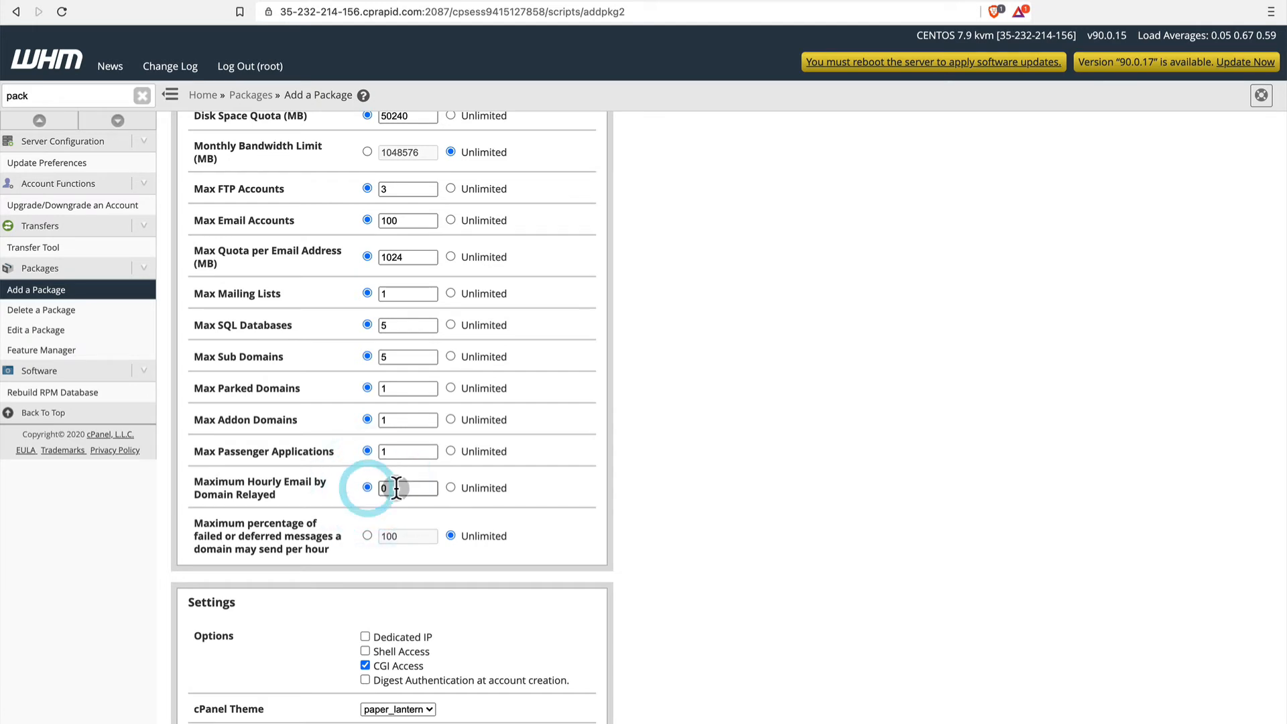
left_click_drag(399, 488, 354, 479)
type("50")
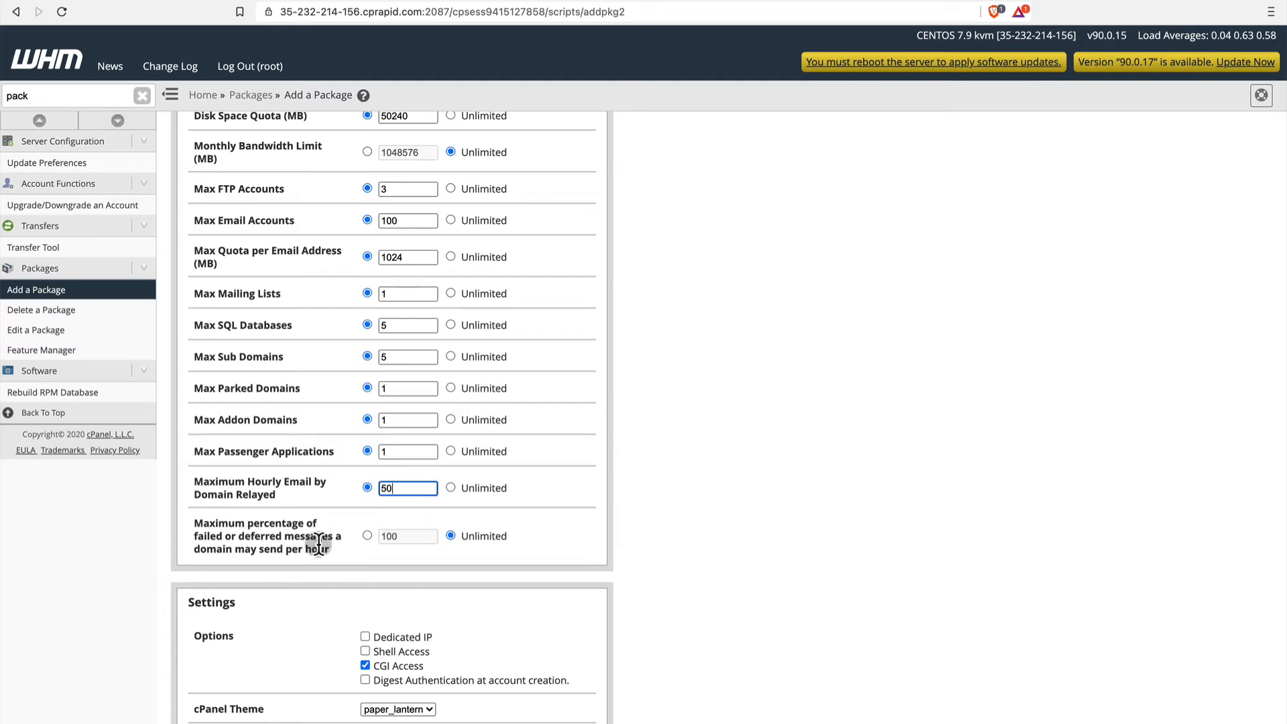
left_click(450, 487)
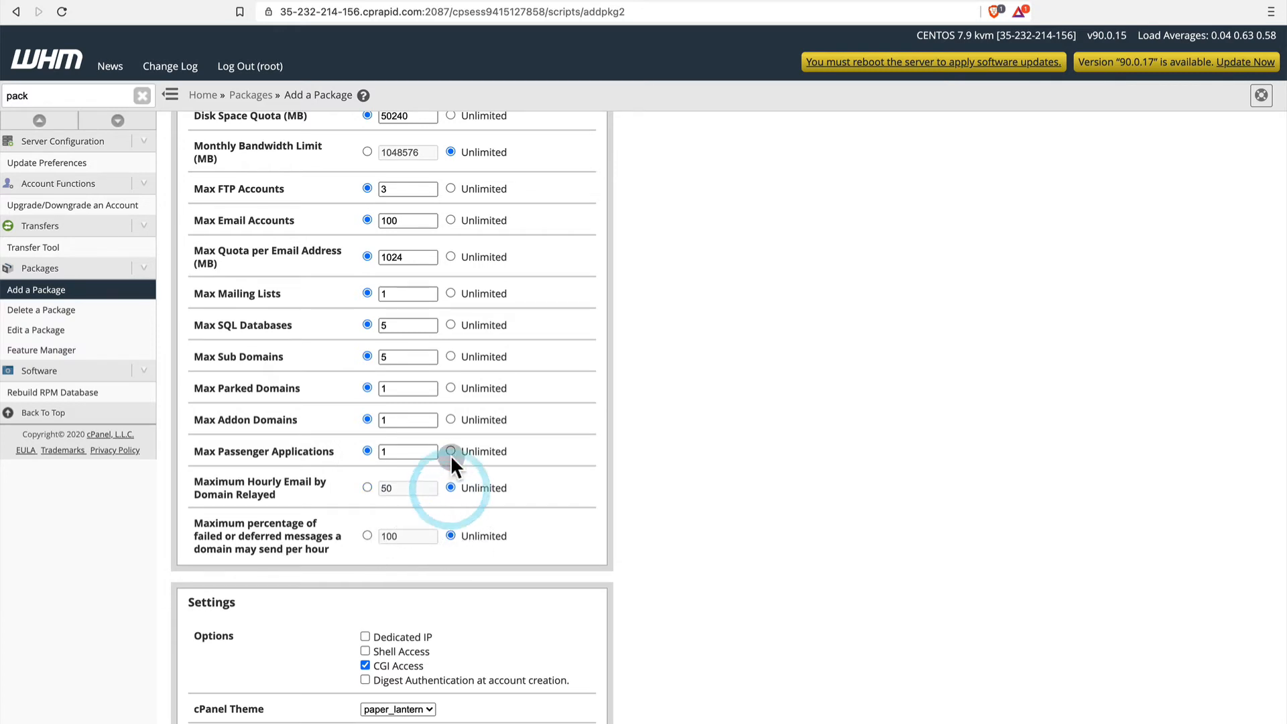
Add the Business Hosting package and return to the WHM home page.
scroll(453, 559, "down", 3)
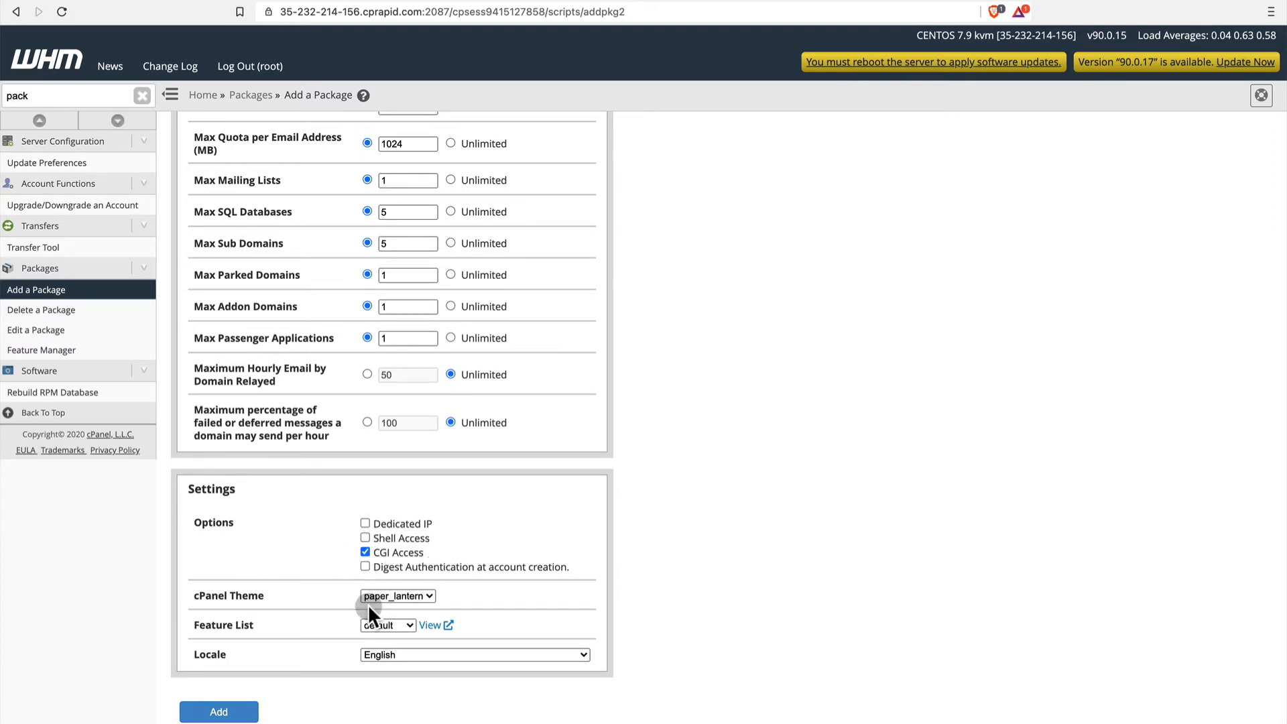
left_click(199, 713)
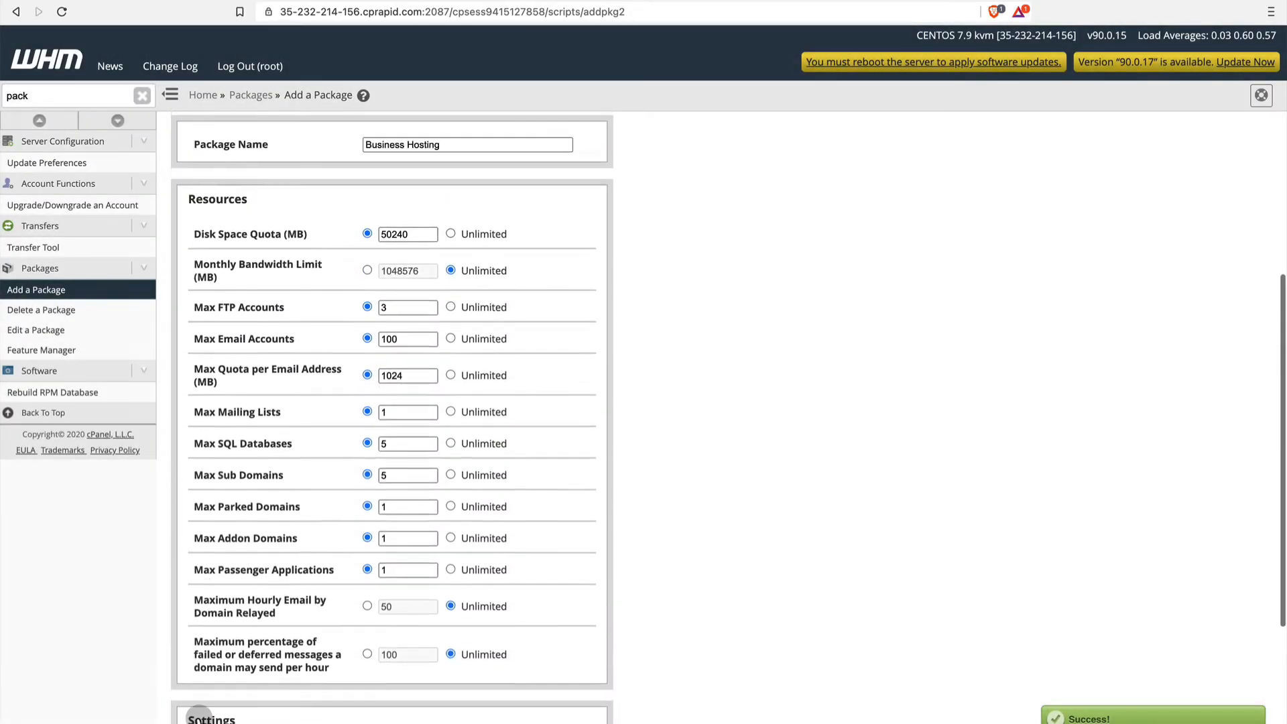
left_click(203, 97)
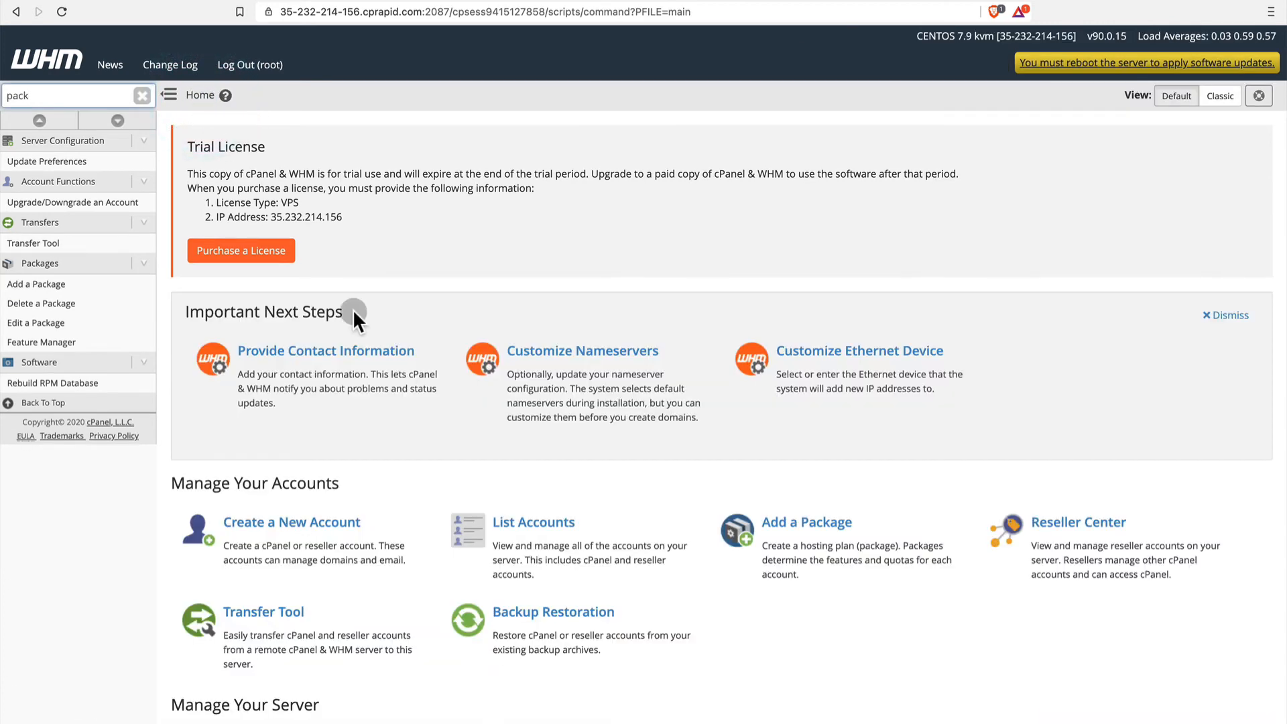
Clear the "pack" feature search and open the List Accounts page.
scroll(387, 383, "down", 2)
scroll(387, 376, "down", 1)
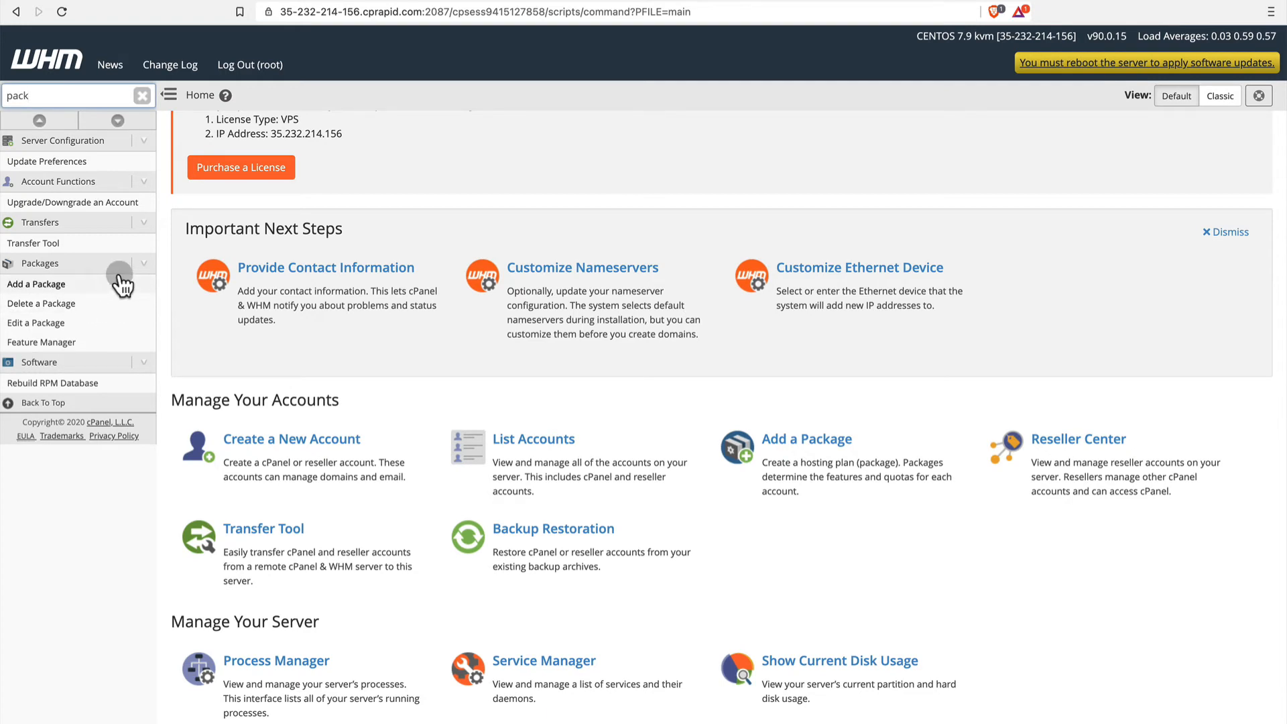
left_click(142, 98)
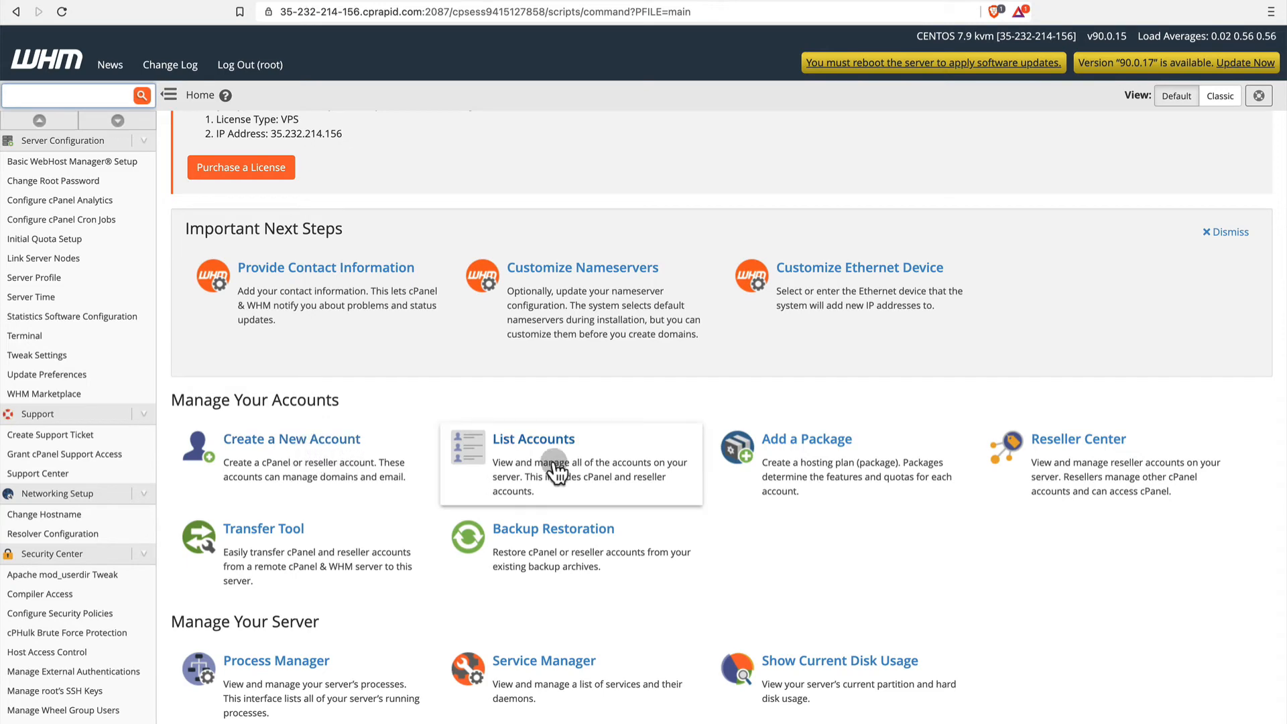
left_click(534, 461)
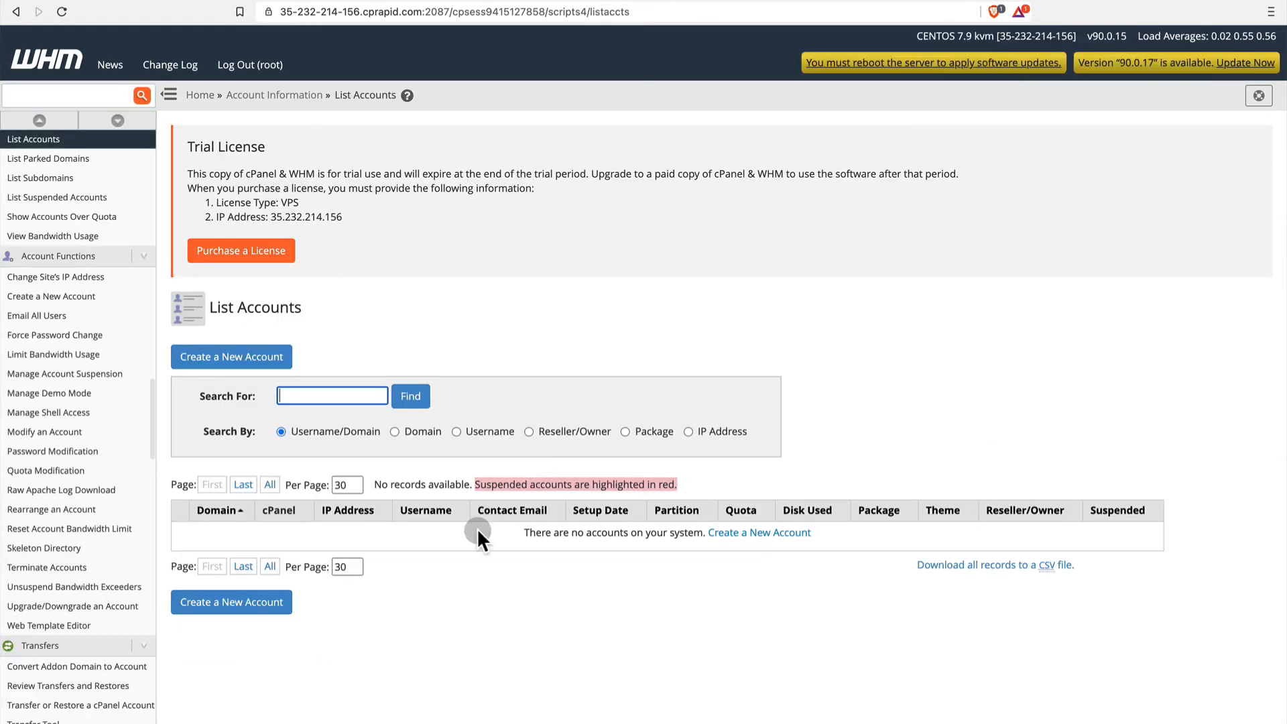
Filter the WHM features by "account" and open the form for creating a new account.
left_click(63, 94)
type("a cou")
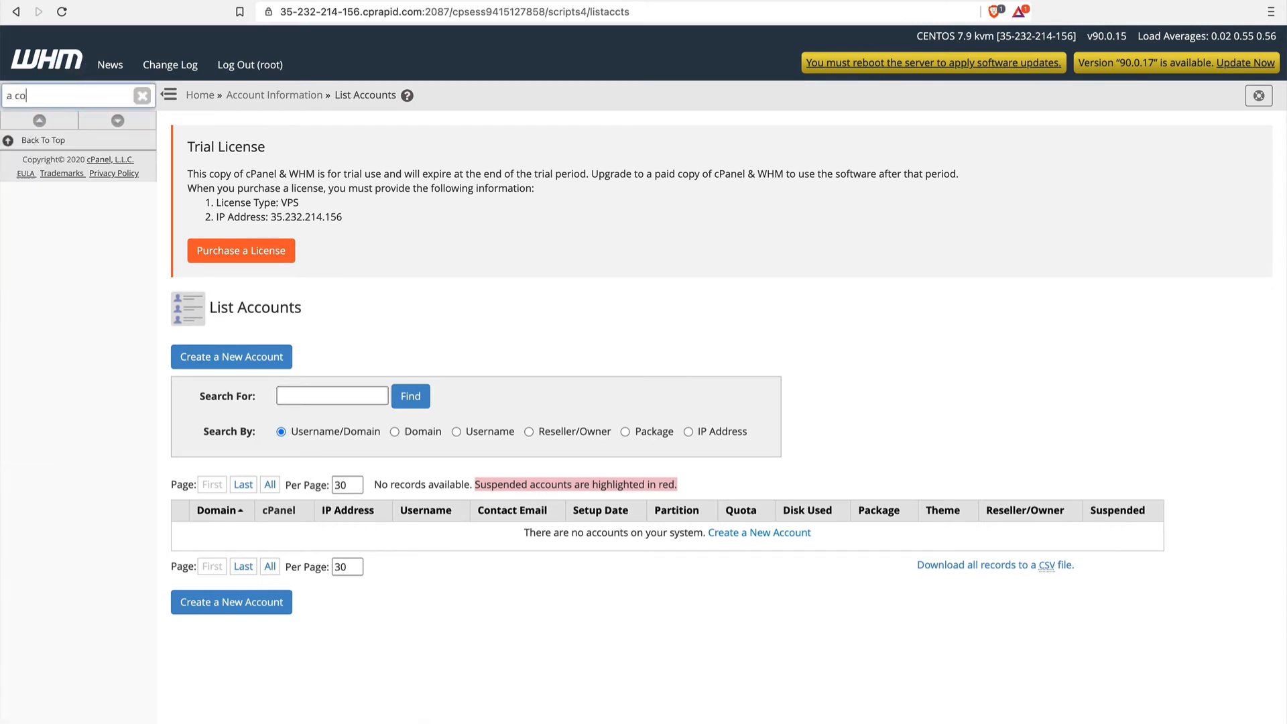
key("BackSpace")
key("BackSpace")
key("BackSpace")
key("BackSpace")
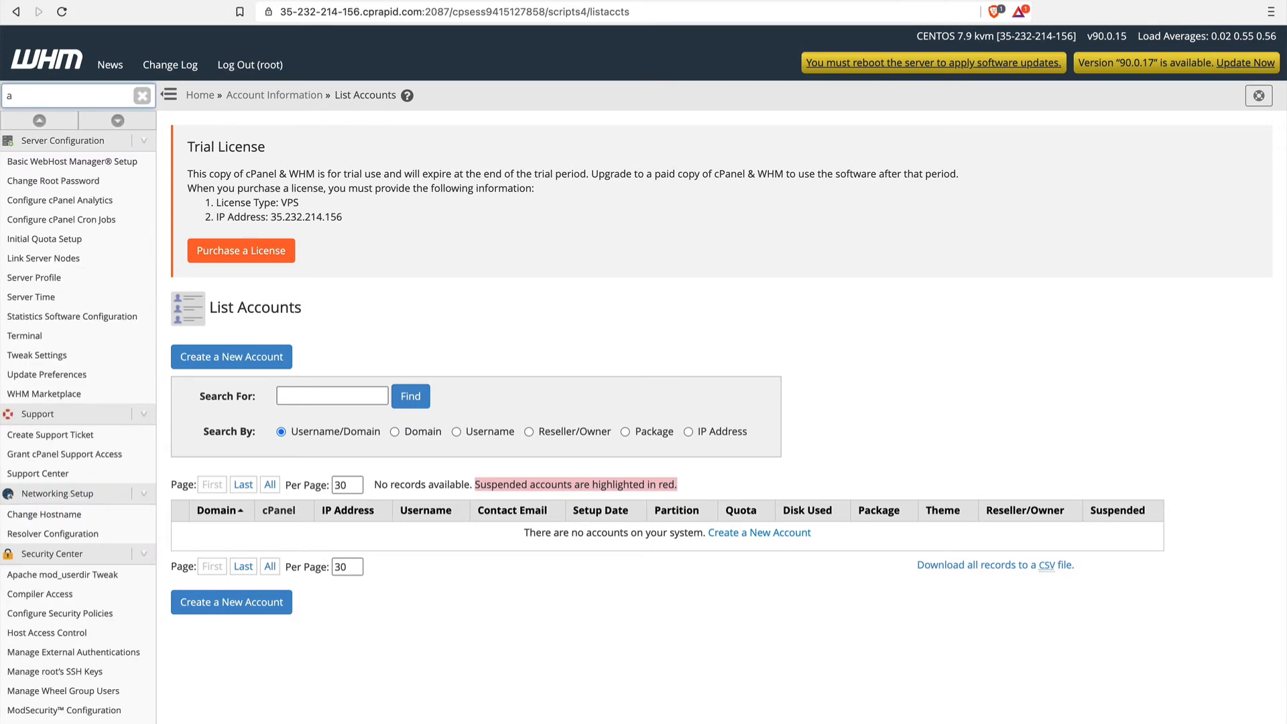
type("cc")
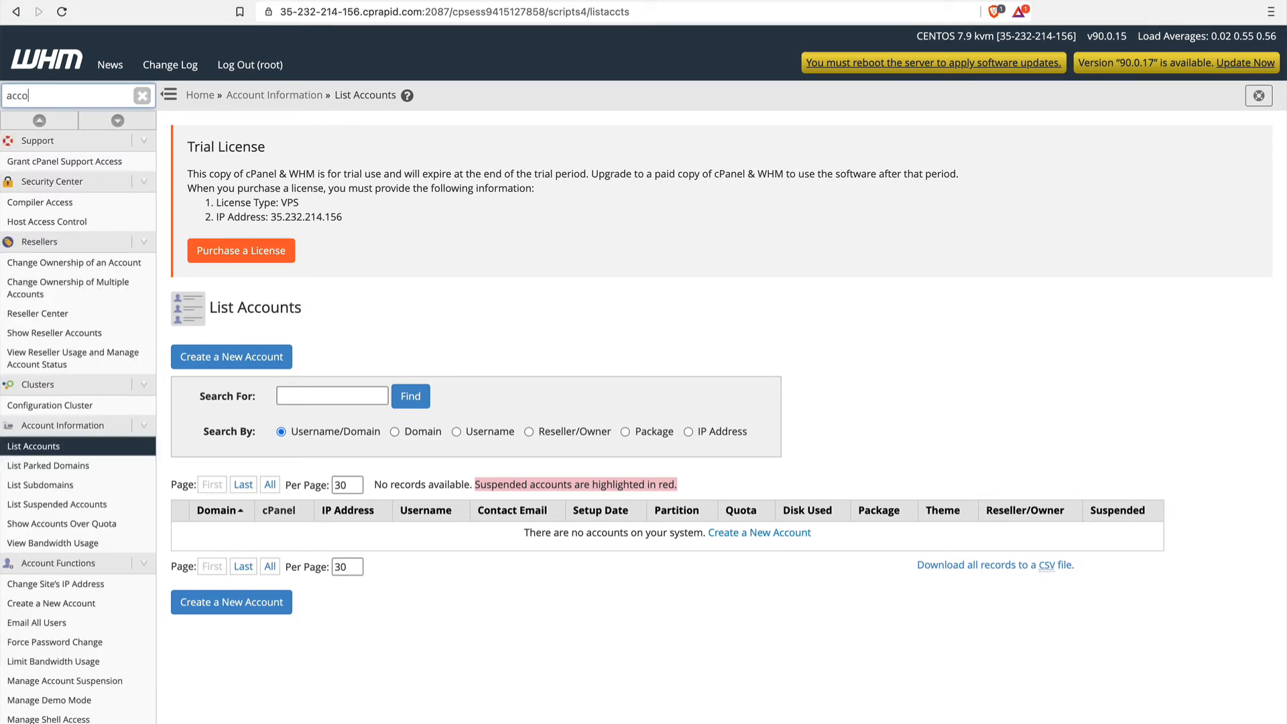
type("ount")
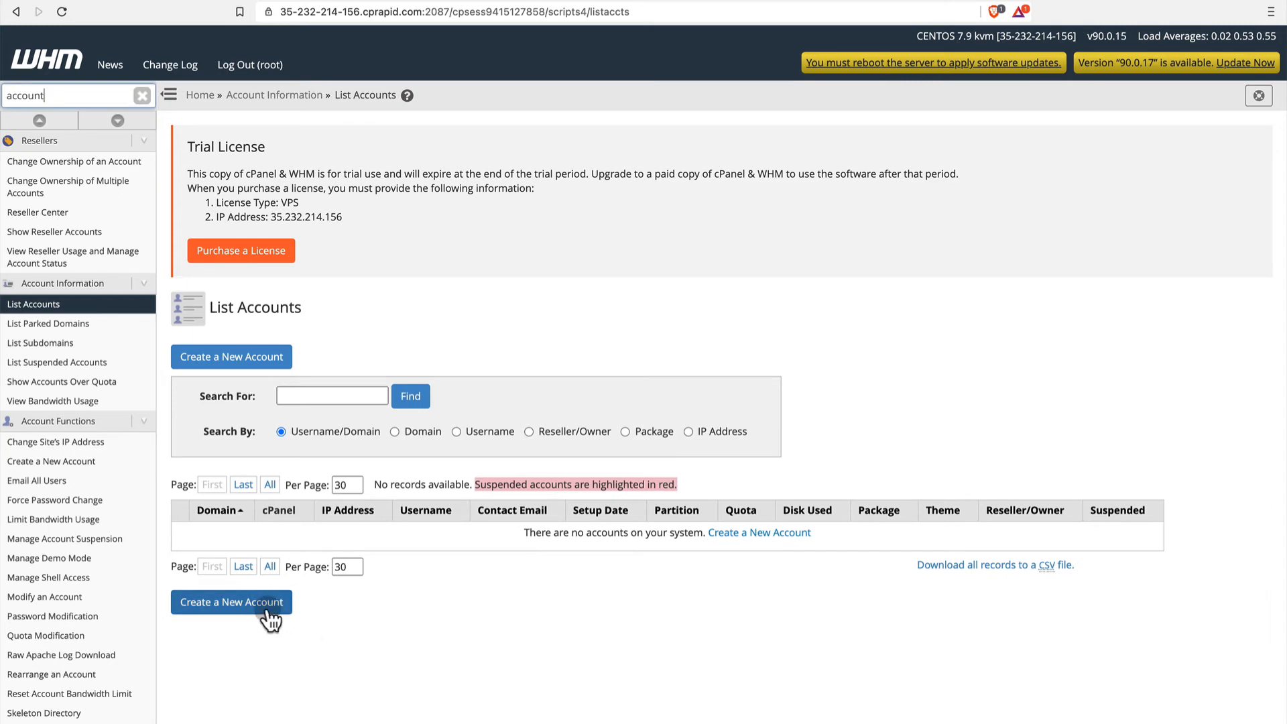
left_click(773, 536)
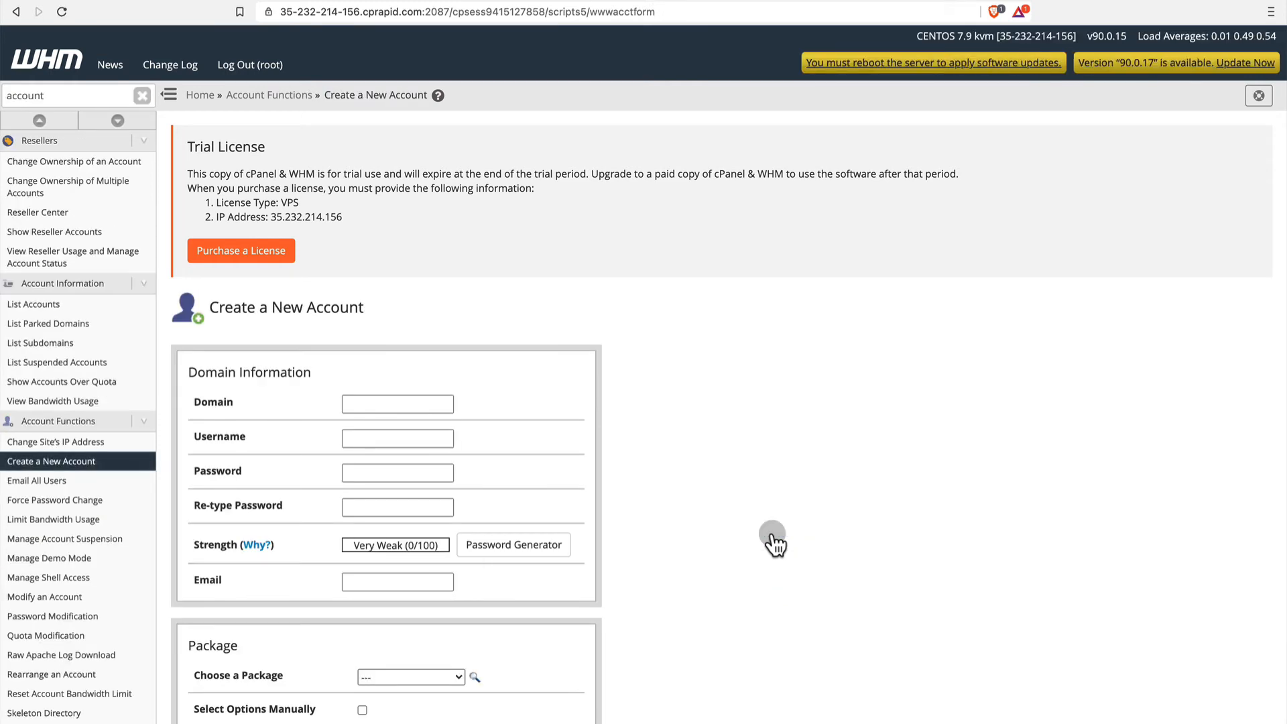
Set the new account's domain to web.dabo.com and accept the username generated from it.
left_click(369, 402)
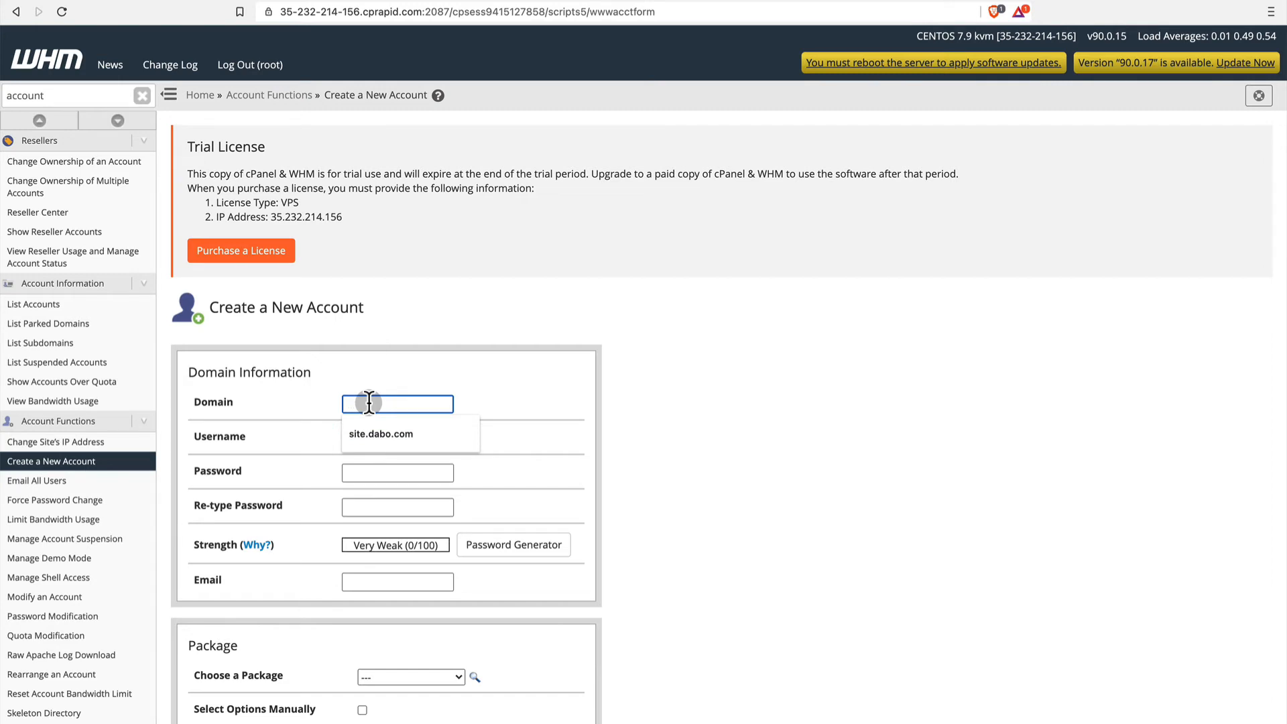
type("web")
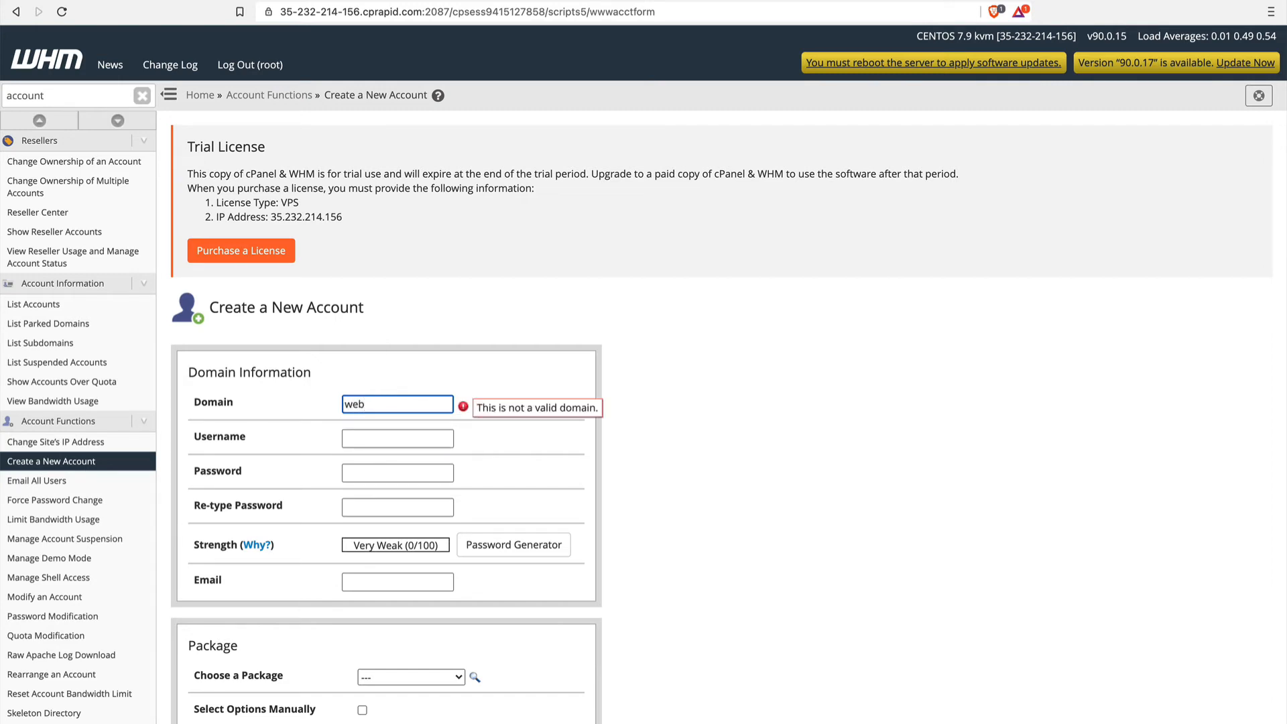
type(".dabo.com")
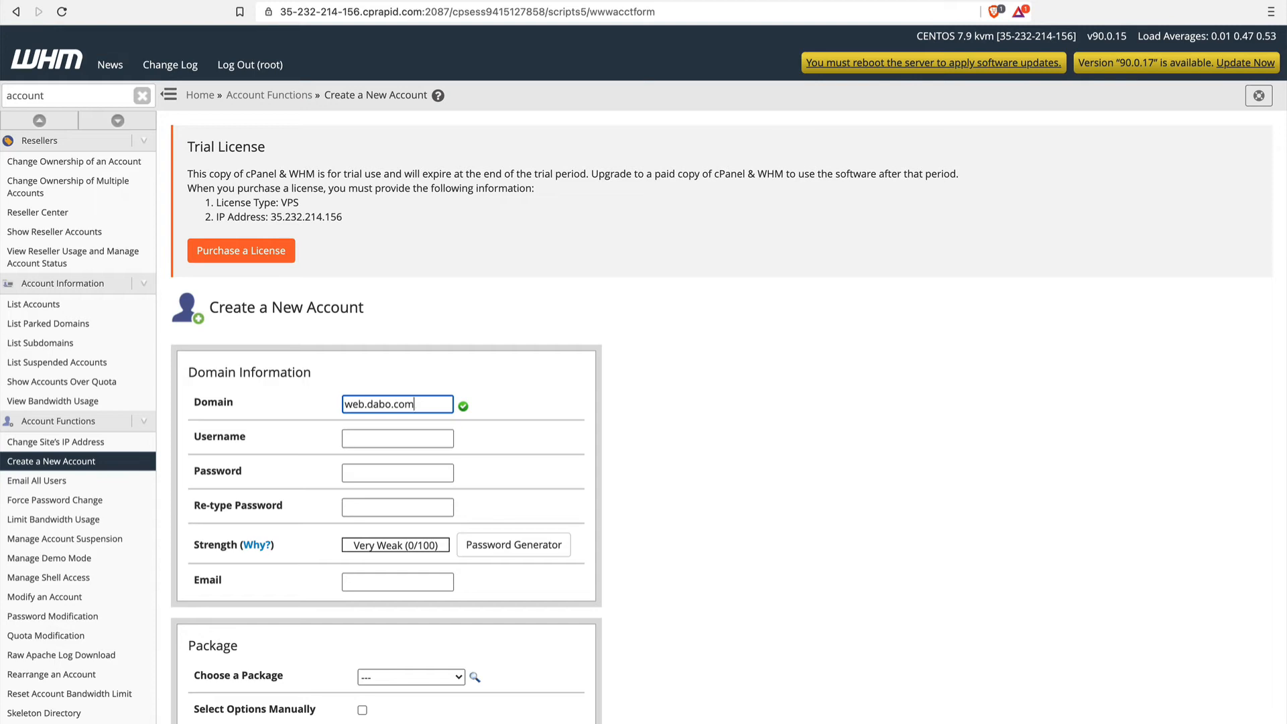
left_click(367, 429)
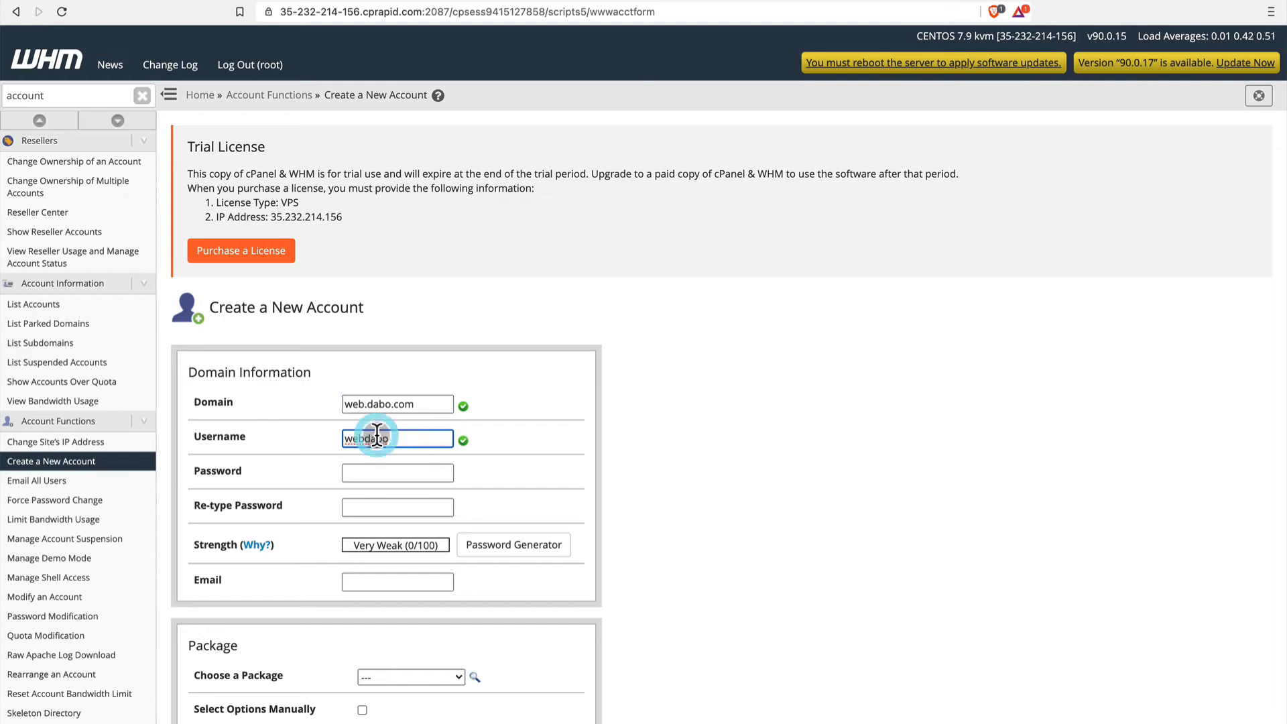
Enter the new account's password and repeat it in the confirmation field.
left_click(382, 473)
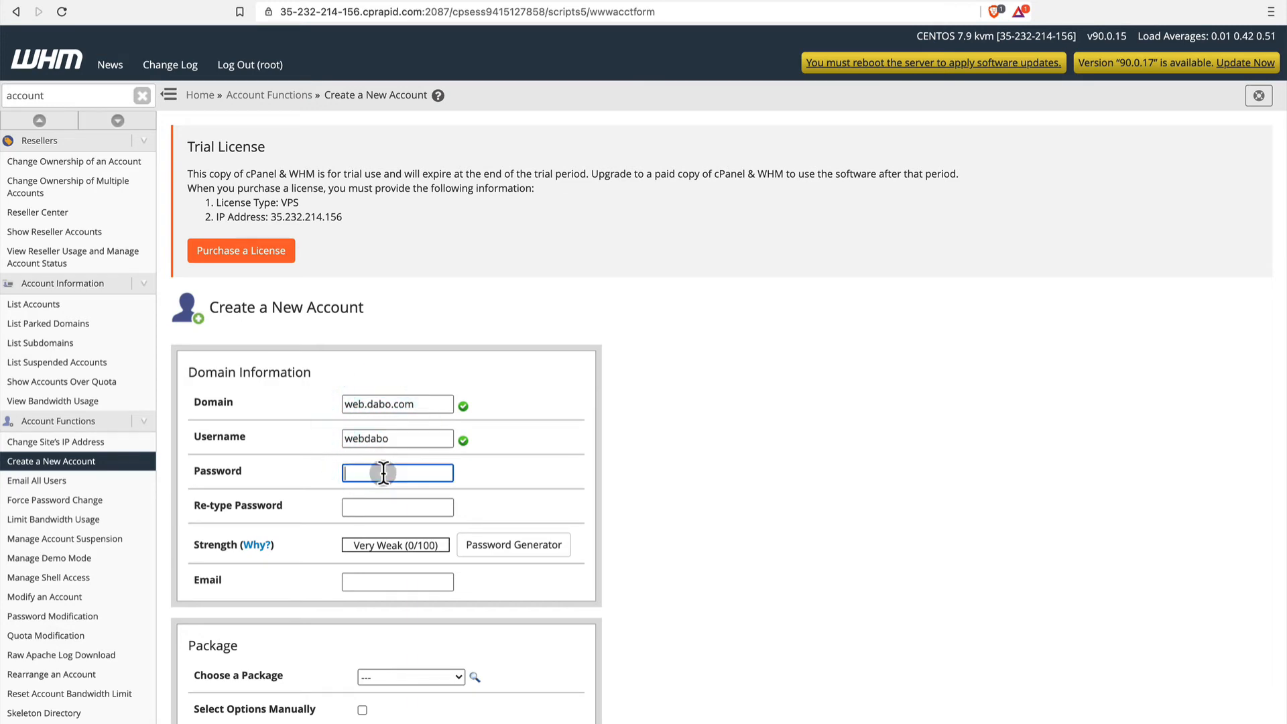
type("********")
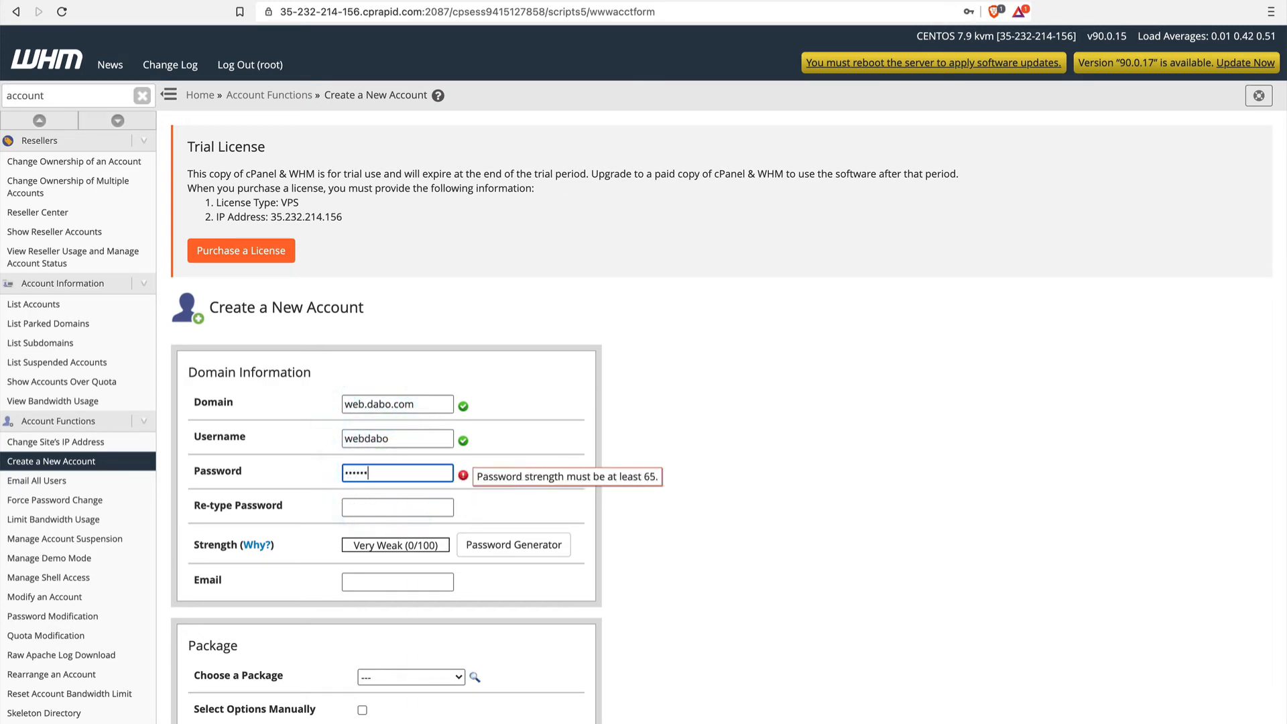
type("****")
left_click(382, 503)
type("***")
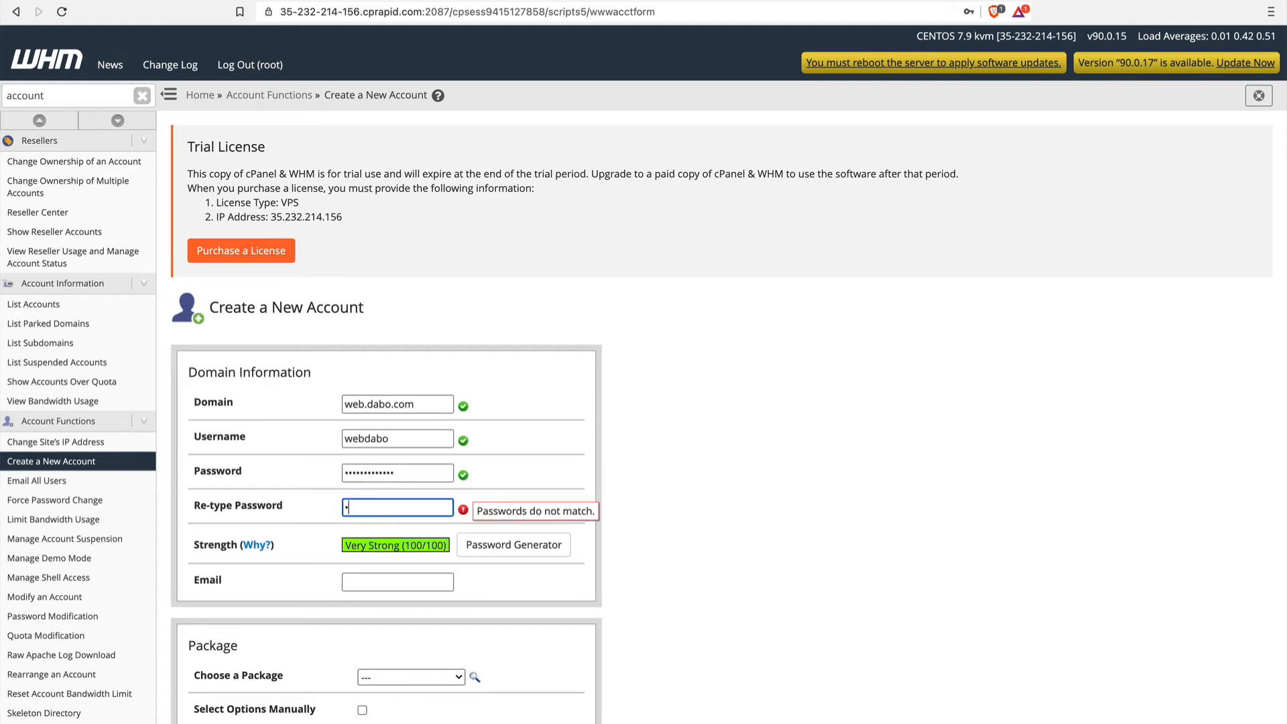
type("*******")
key("BackSpace")
key("BackSpace")
key("BackSpace")
key("BackSpace")
key("BackSpace")
key("BackSpace")
key("BackSpace")
key("BackSpace")
type("************")
Fill in the account's contact e-mail with the saved suggestion and choose the Business Hosting package.
left_click(392, 583)
left_click(397, 610)
scroll(397, 610, "down", 3)
scroll(397, 610, "down", 2)
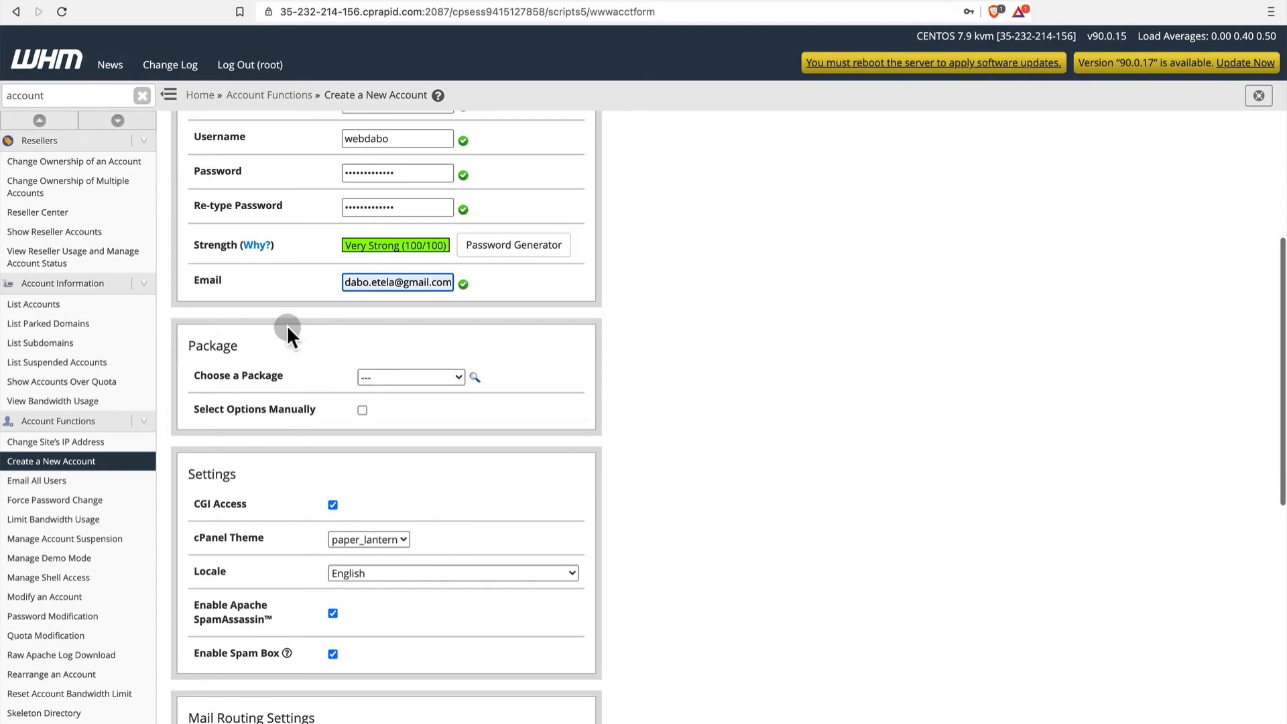
left_click(381, 374)
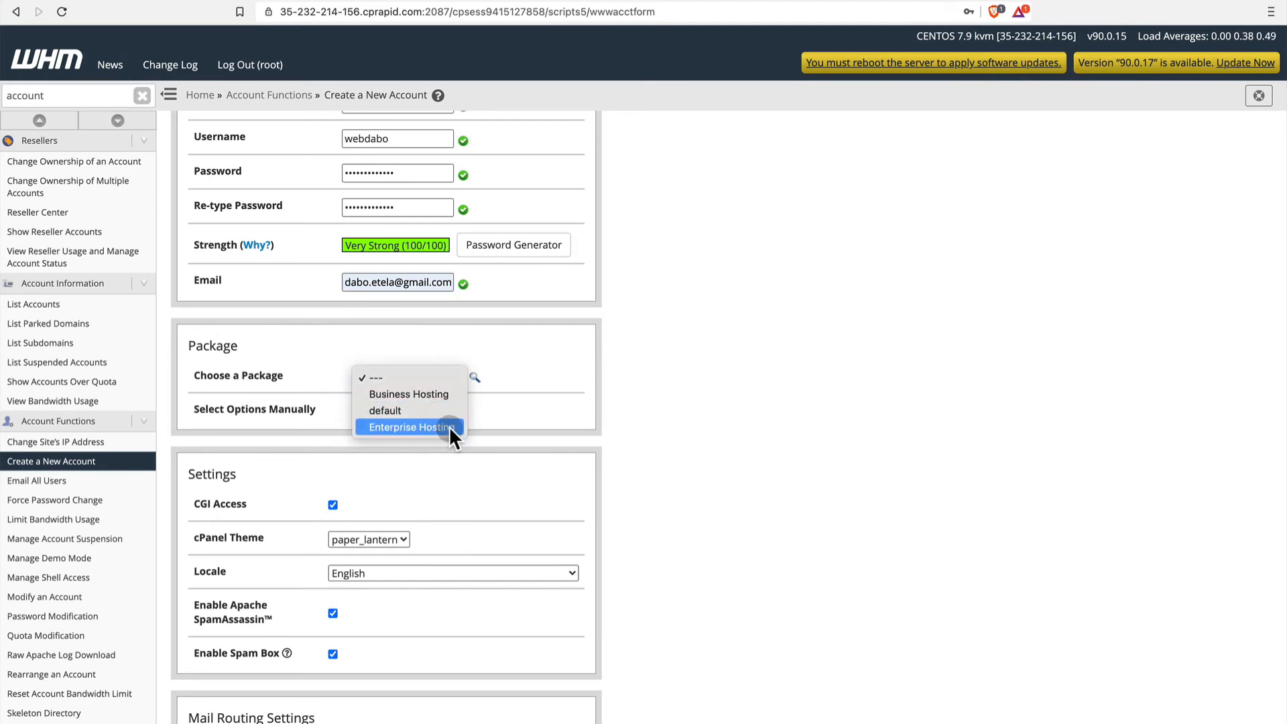
left_click(435, 393)
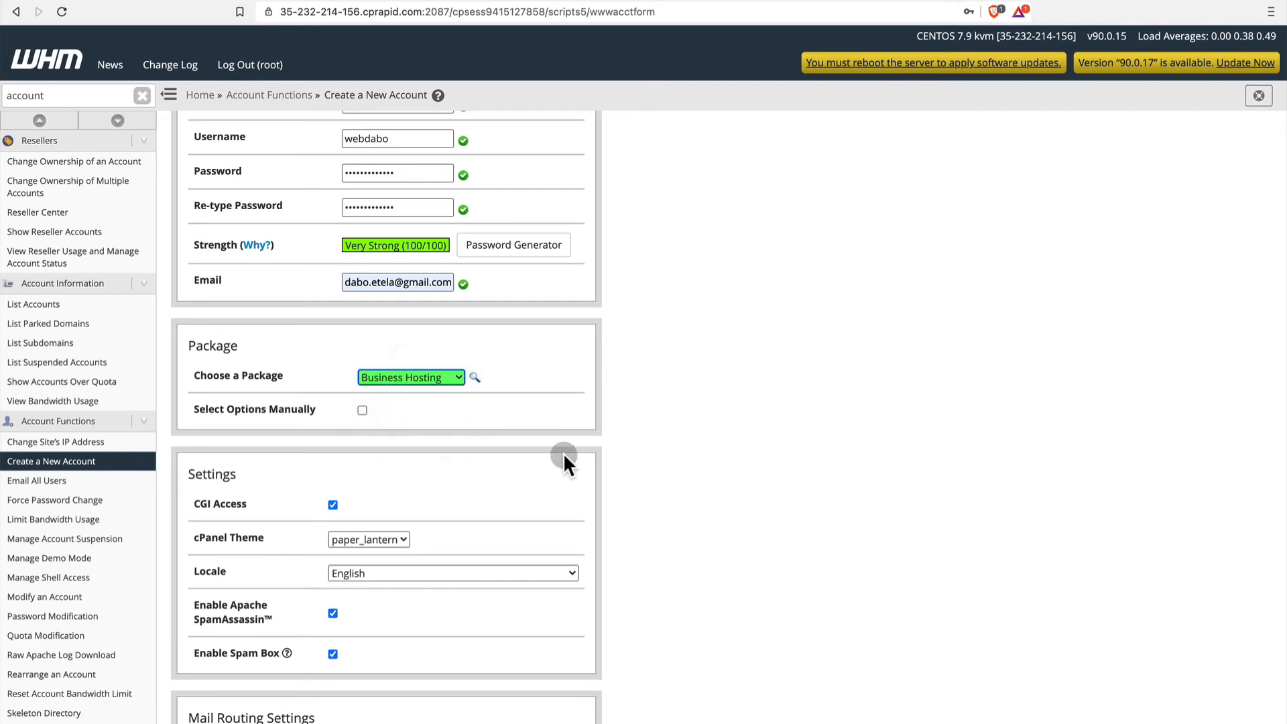
Set mail routing to Automatically Detect Configuration and create the account.
scroll(563, 453, "down", 3)
scroll(564, 455, "down", 1)
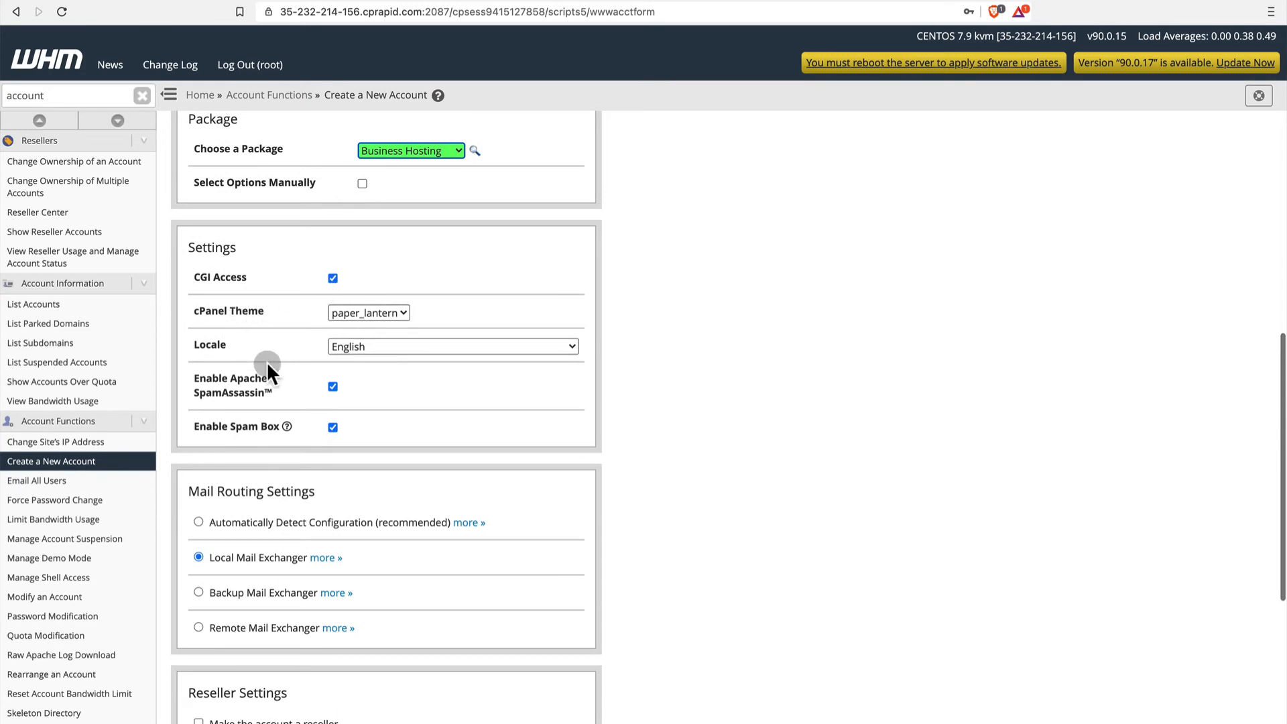
scroll(374, 392, "down", 5)
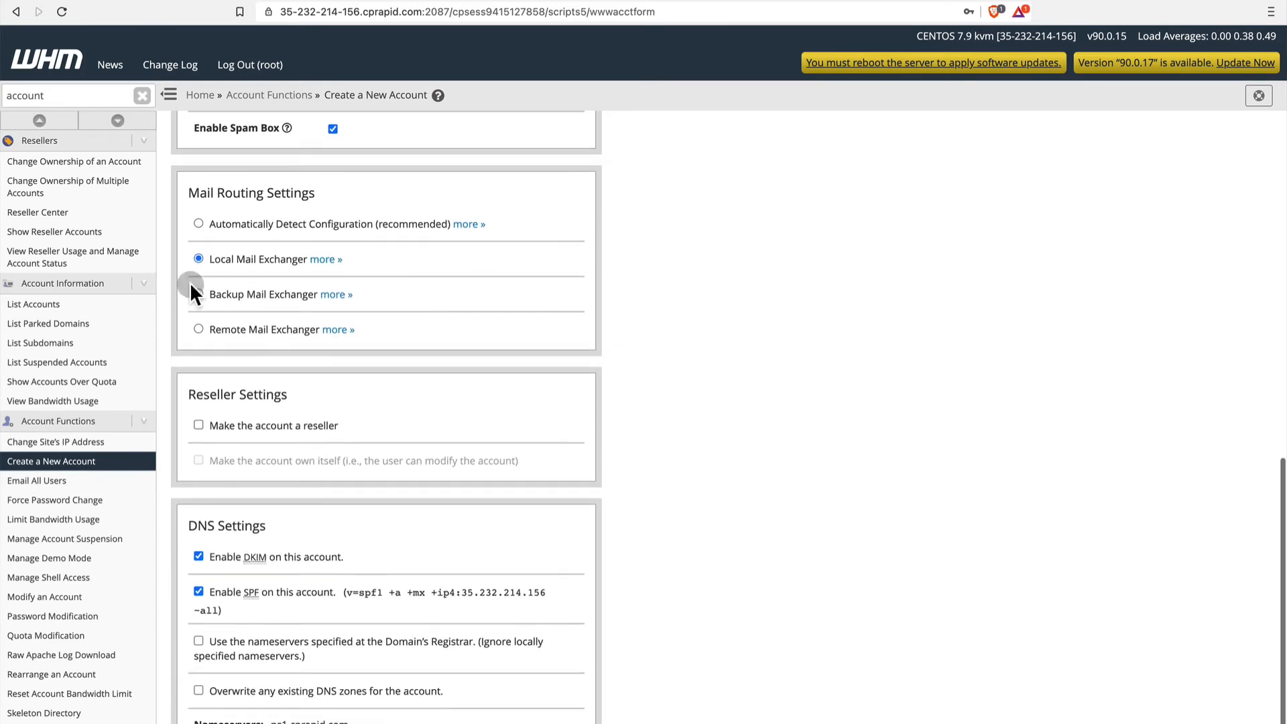
left_click(199, 223)
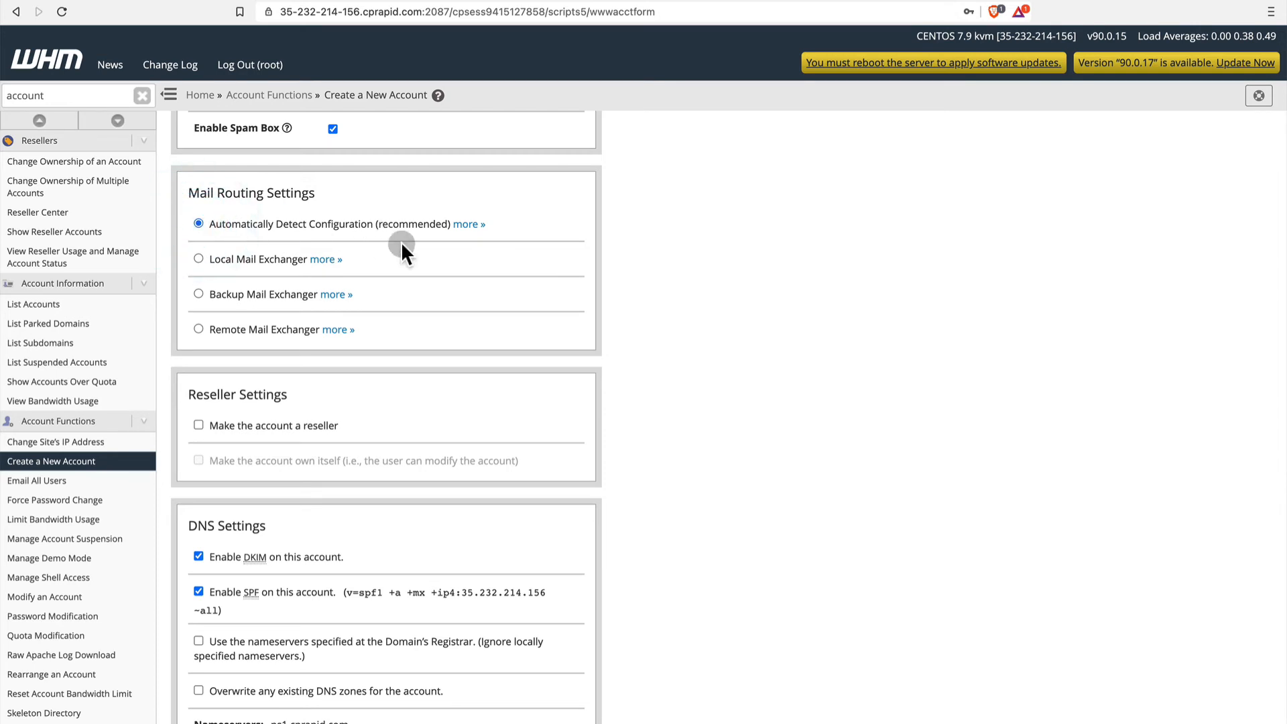
scroll(458, 289, "down", 1)
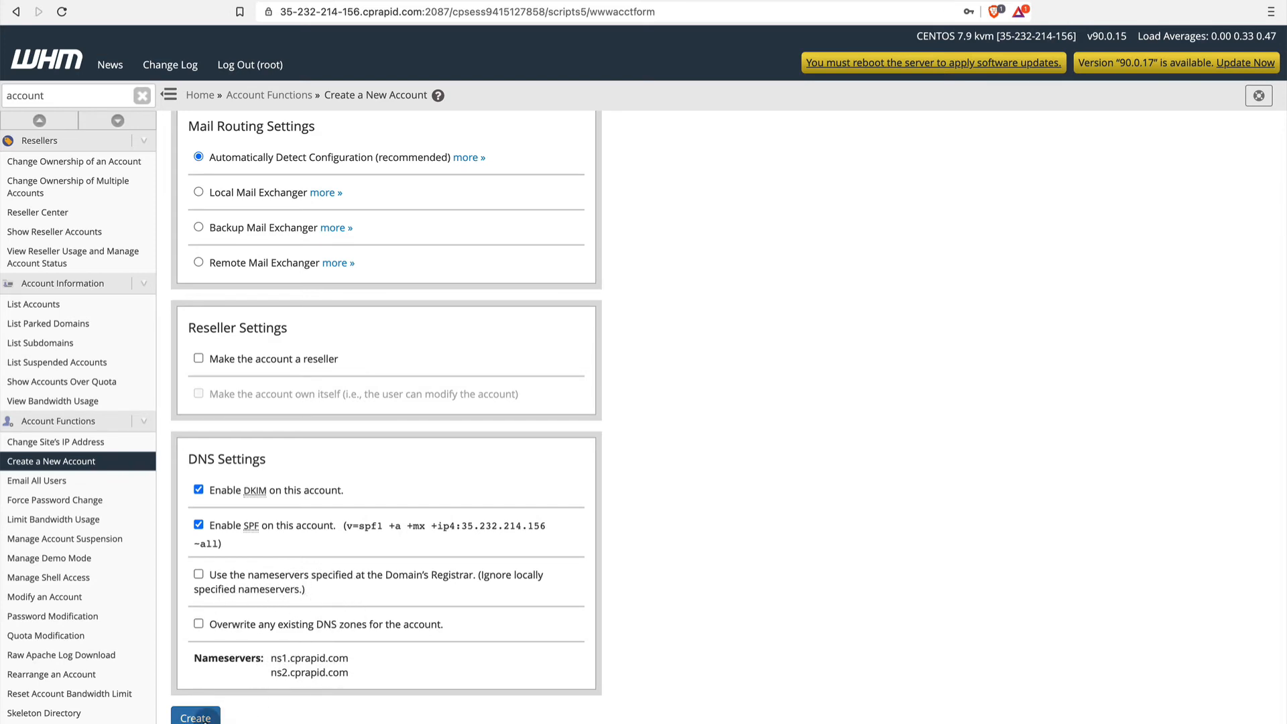
left_click(193, 716)
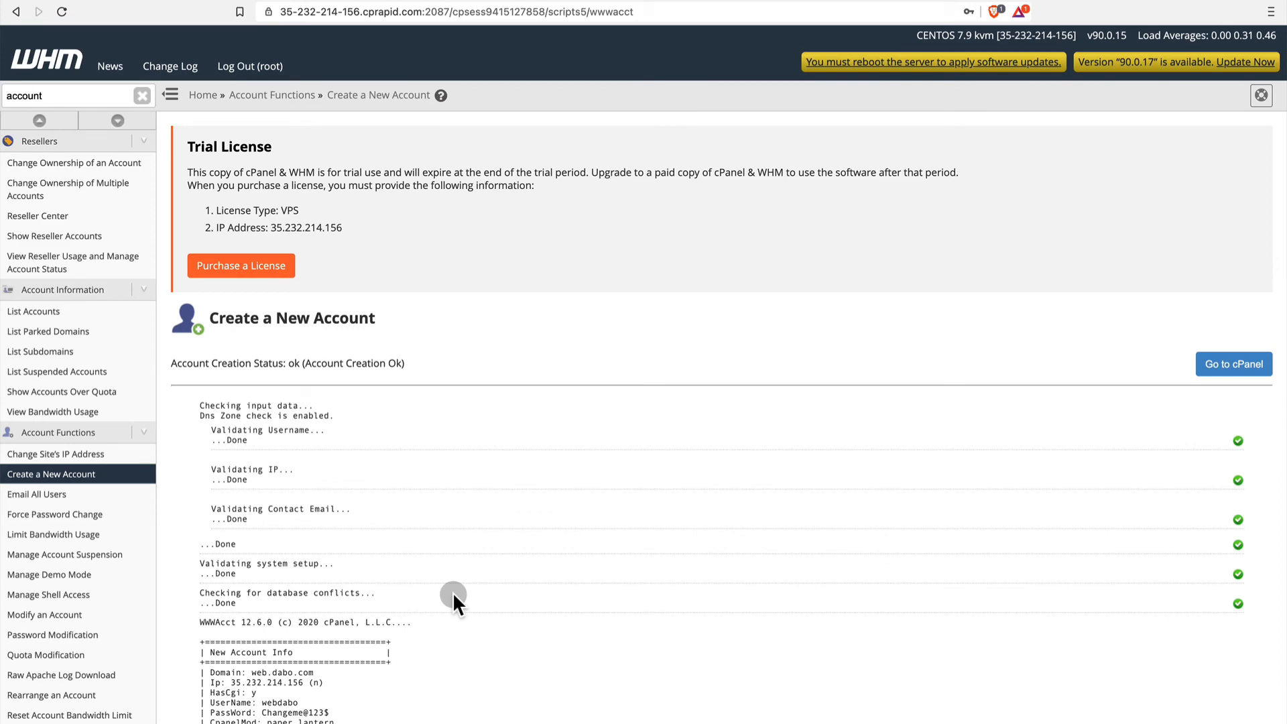
Review the account creation log, list the hosting accounts and open cPanel for web.dabo.com.
scroll(453, 593, "down", 5)
scroll(453, 597, "down", 10)
scroll(454, 597, "up", 20)
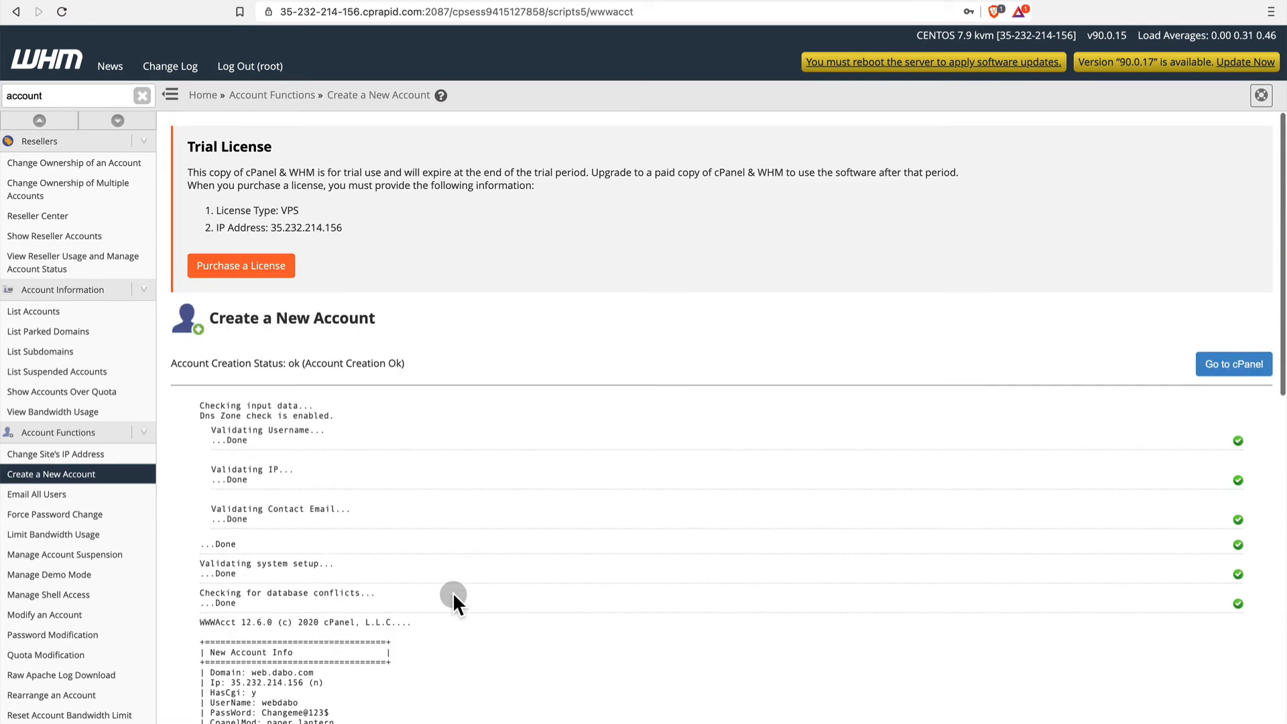
left_click(1240, 367)
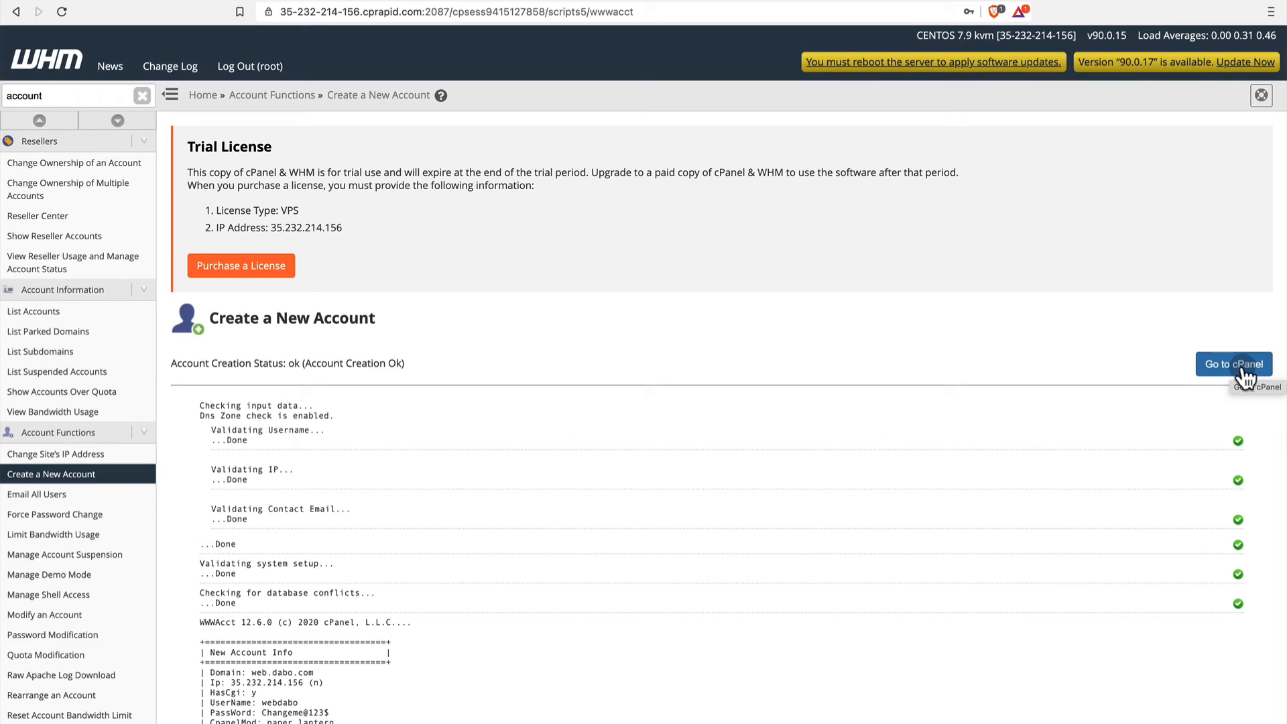
left_click(52, 312)
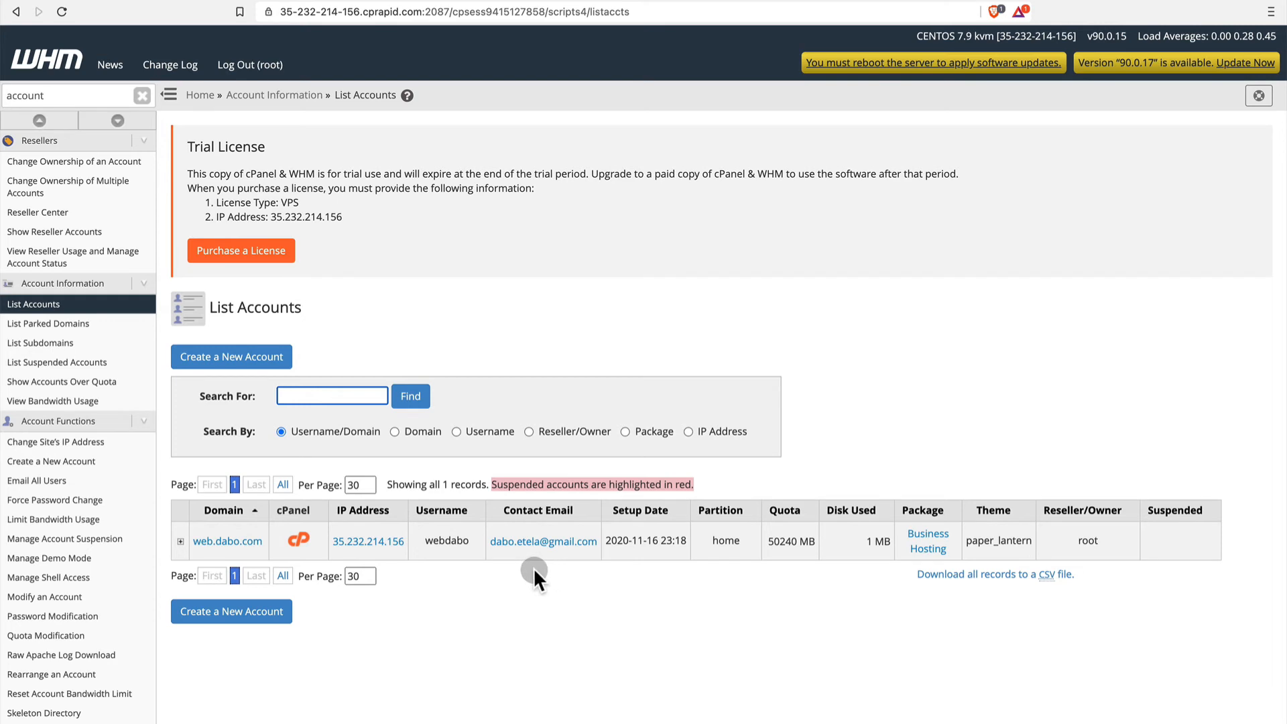
left_click(301, 540)
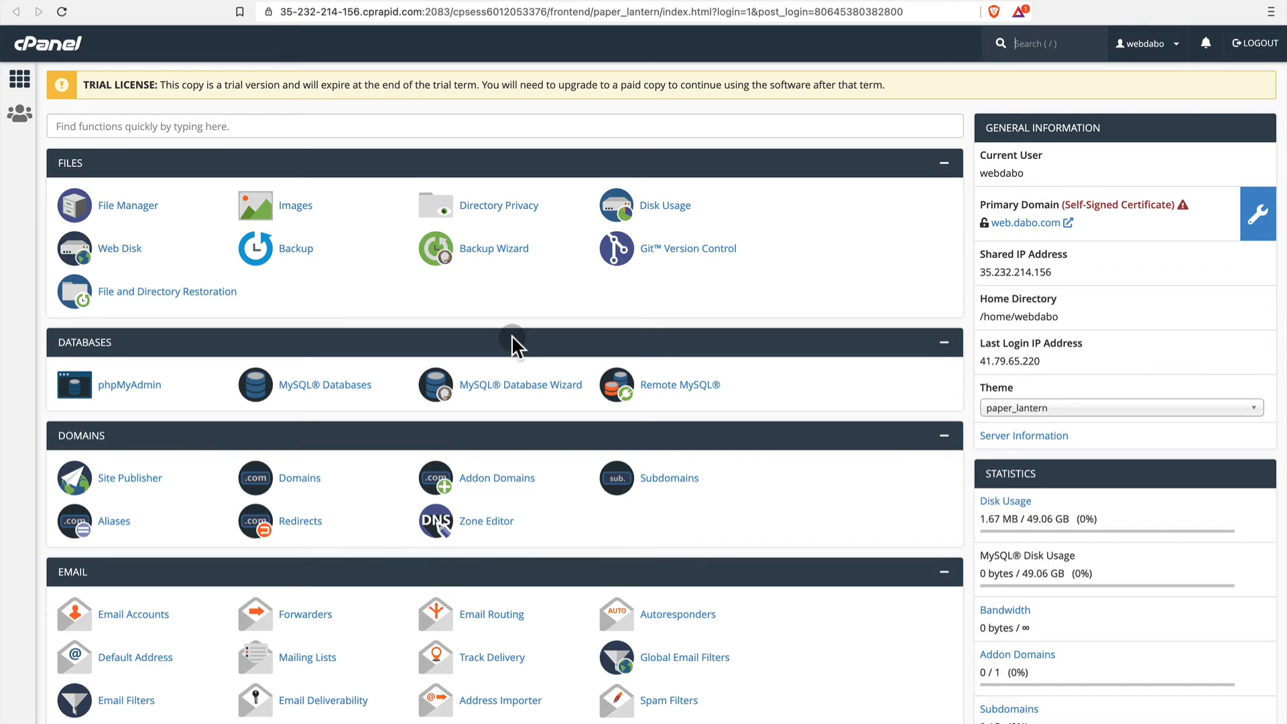
Look through the cPanel home page's feature sections, from Files and Databases down to Preferences, and the account statistics.
scroll(343, 541, "down", 3)
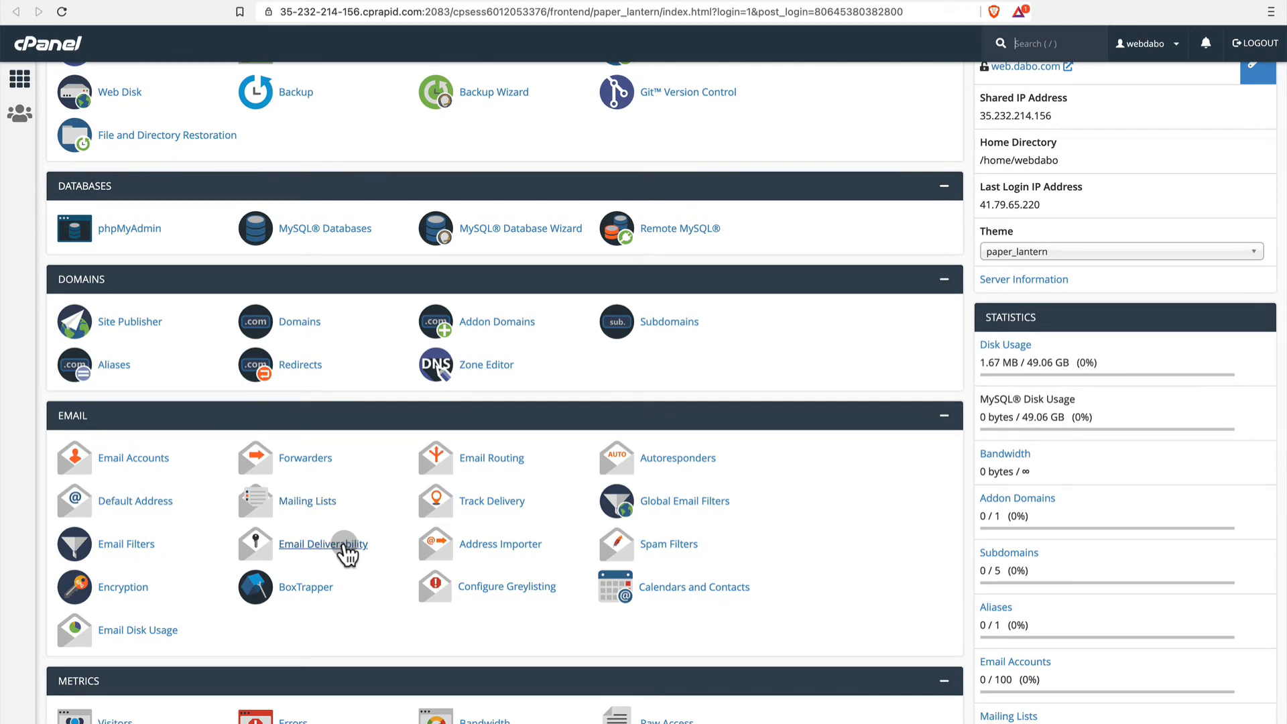
scroll(344, 551, "down", 9)
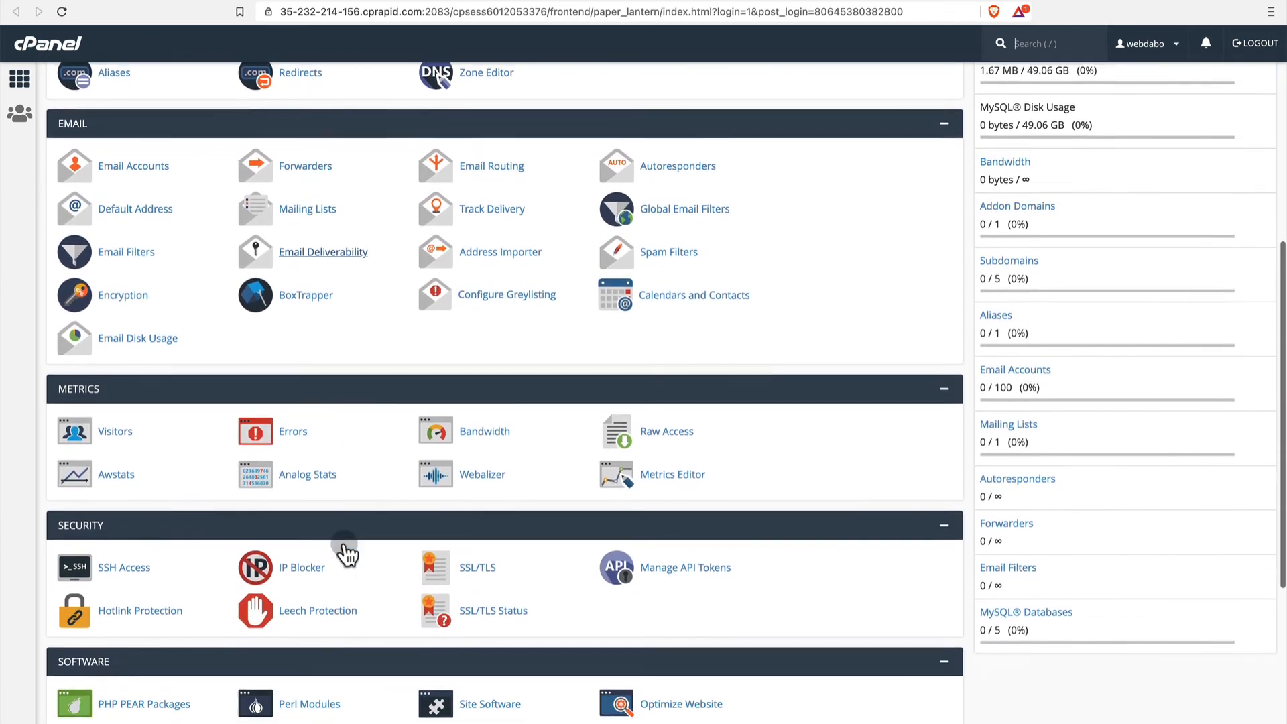
scroll(344, 551, "down", 4)
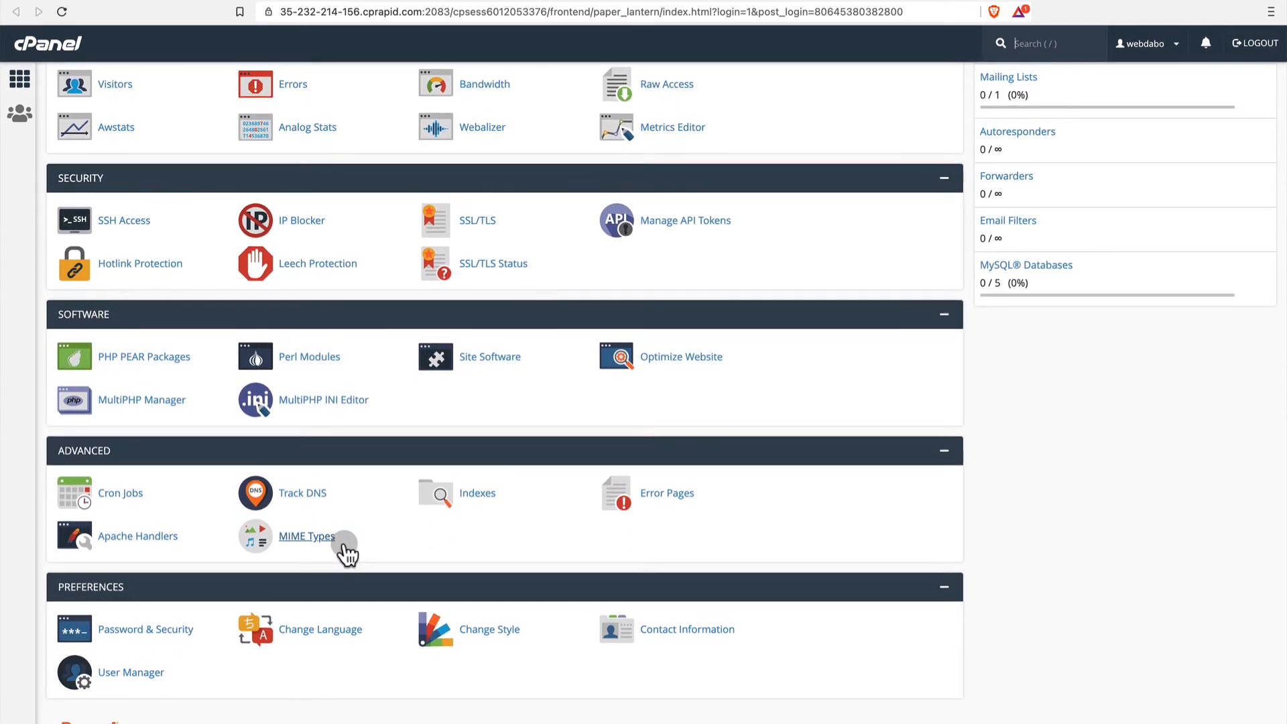
scroll(347, 553, "up", 8)
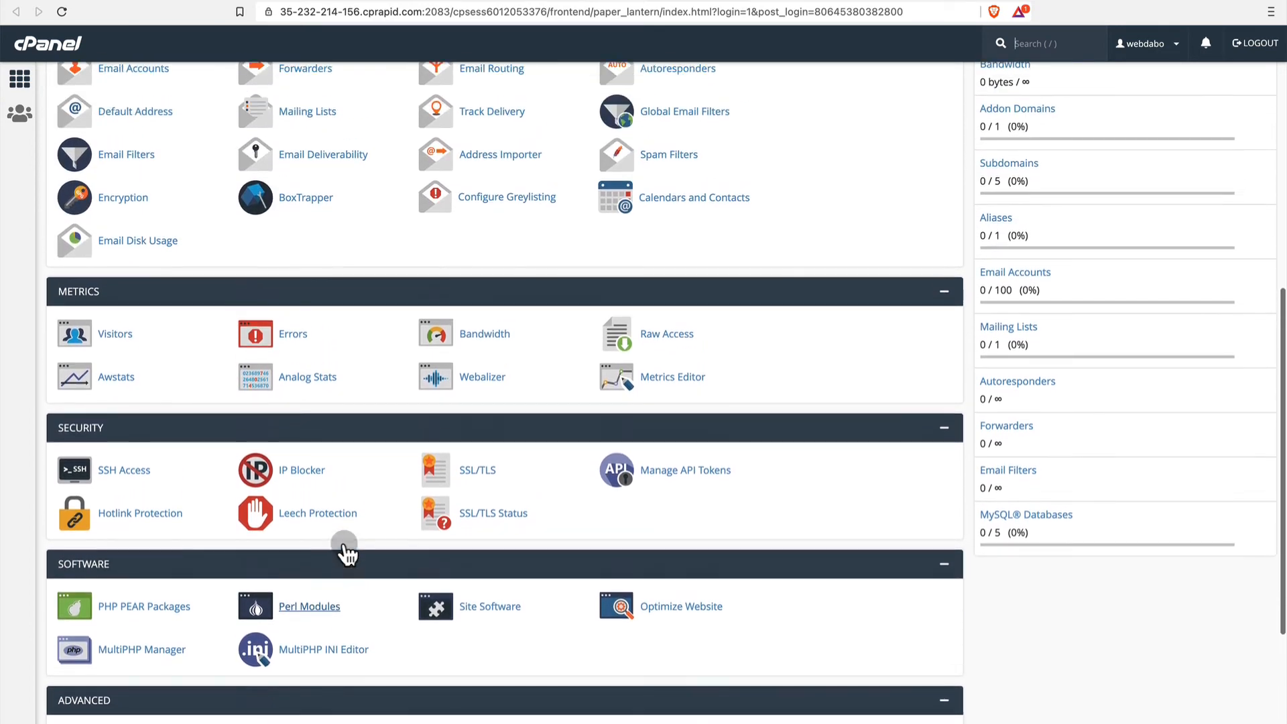
scroll(344, 544, "up", 8)
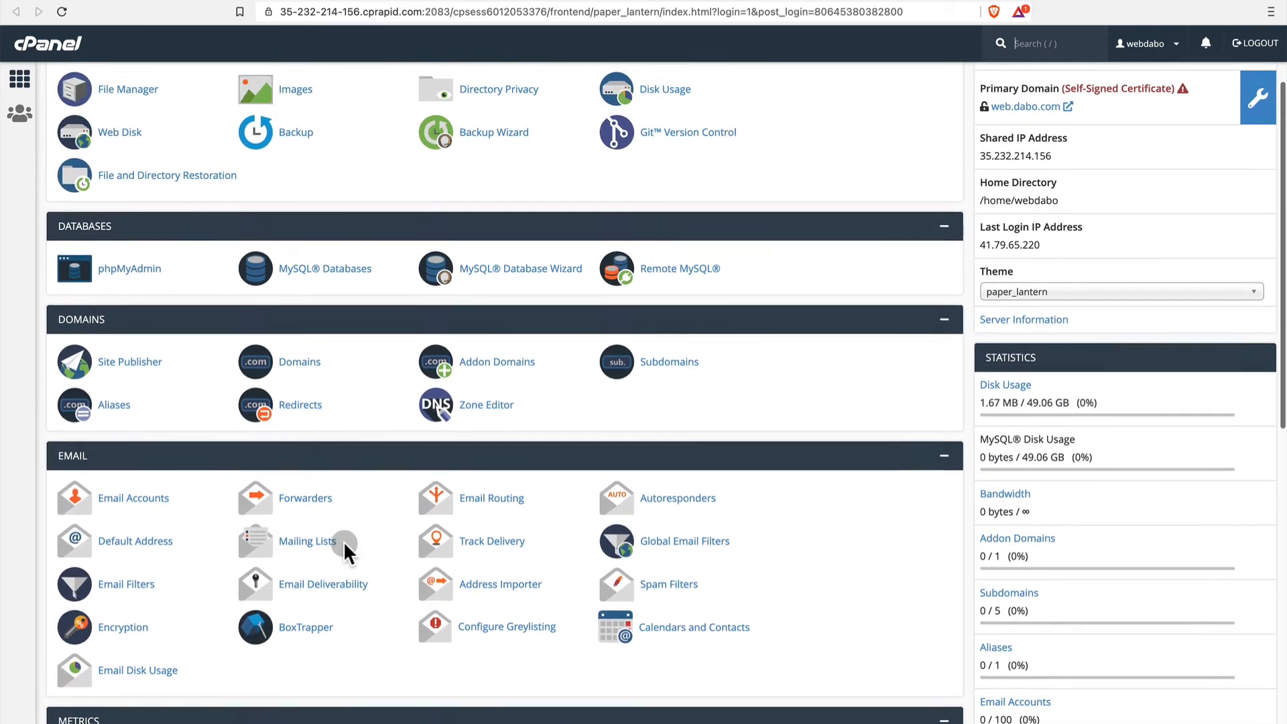
scroll(396, 372, "up", 2)
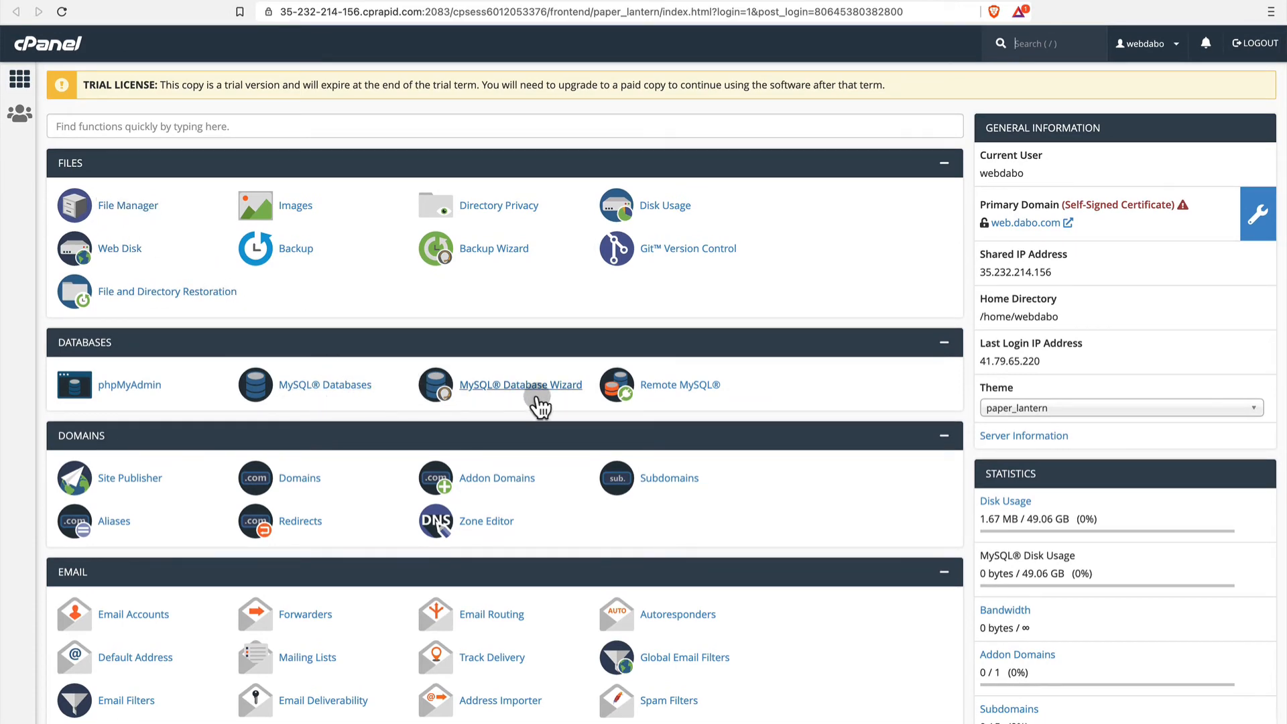
scroll(512, 428, "down", 5)
scroll(511, 428, "down", 1)
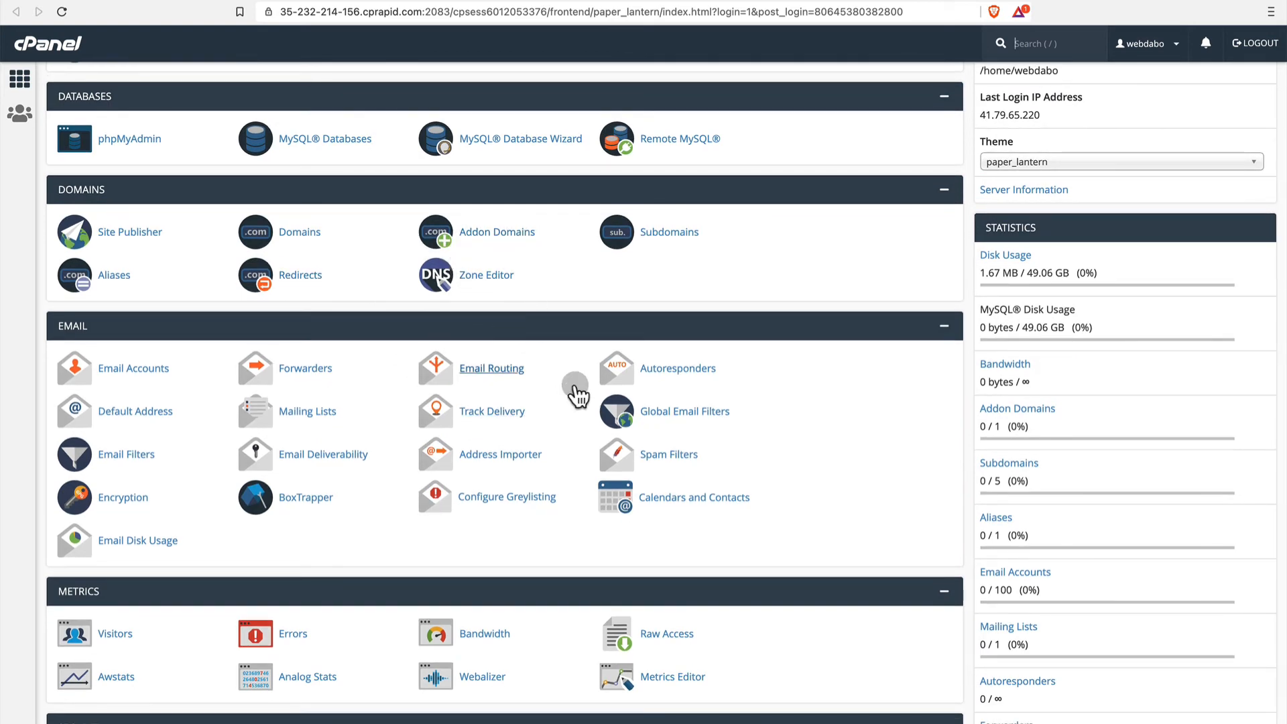
scroll(578, 394, "down", 10)
scroll(578, 394, "down", 3)
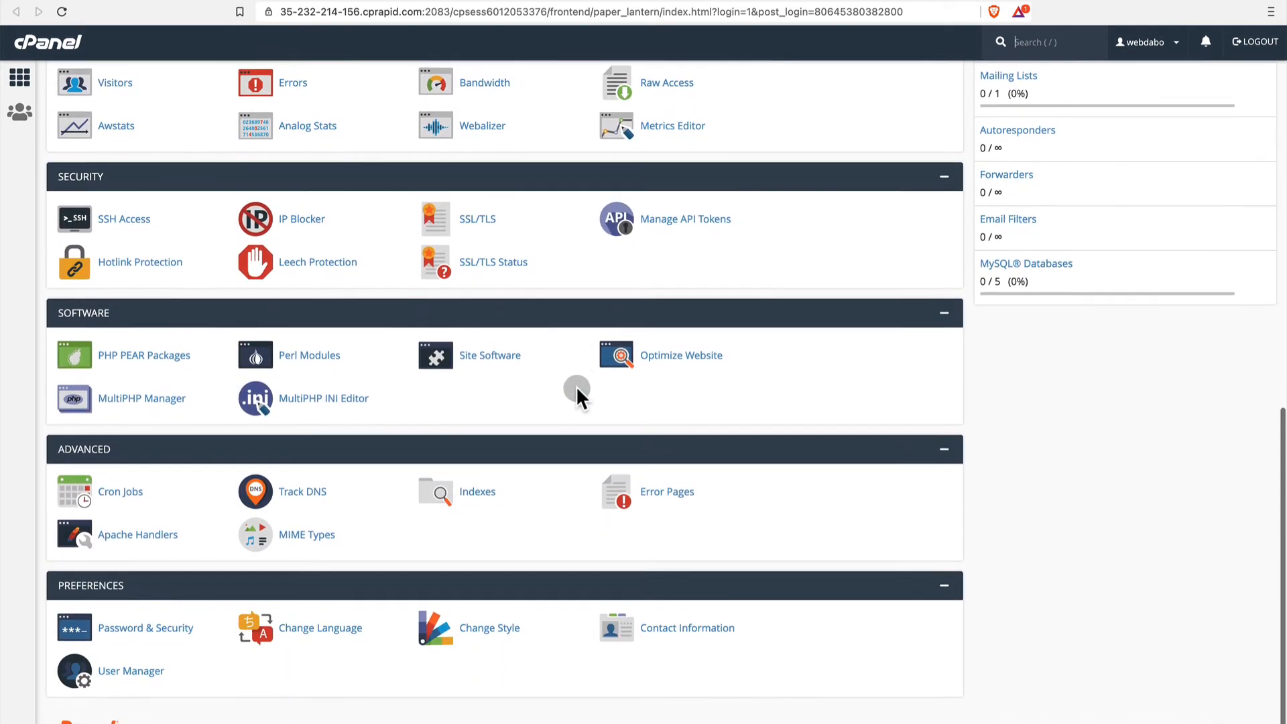
scroll(578, 394, "up", 11)
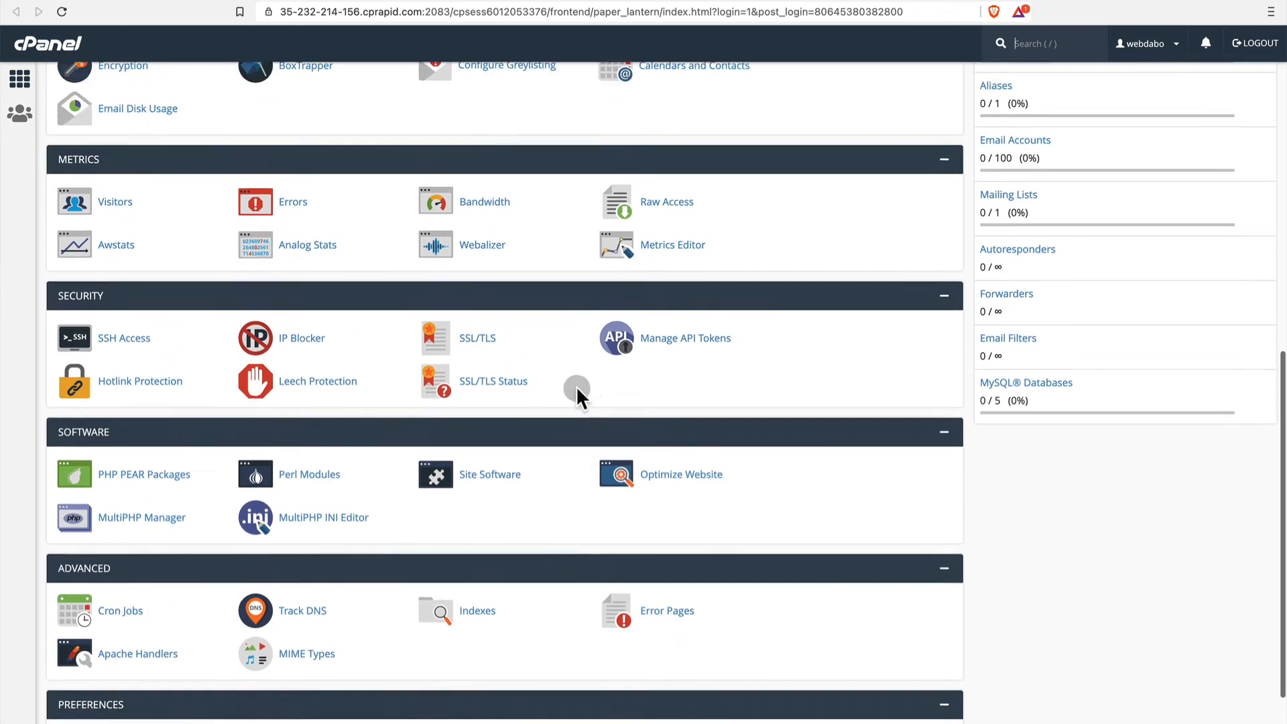
scroll(577, 391, "up", 8)
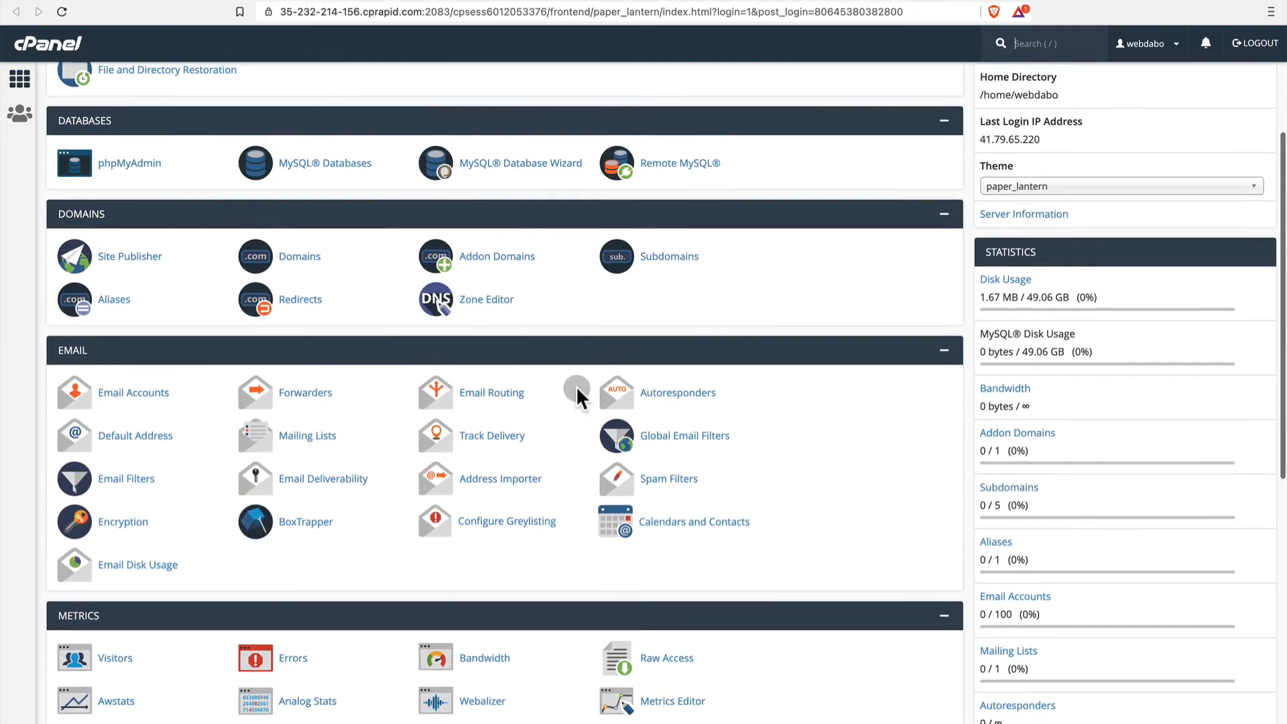
Look over the cPanel home page's Email, Metrics, Security, Software, Advanced and Preferences tools, including Site Software.
scroll(576, 389, "down", 5)
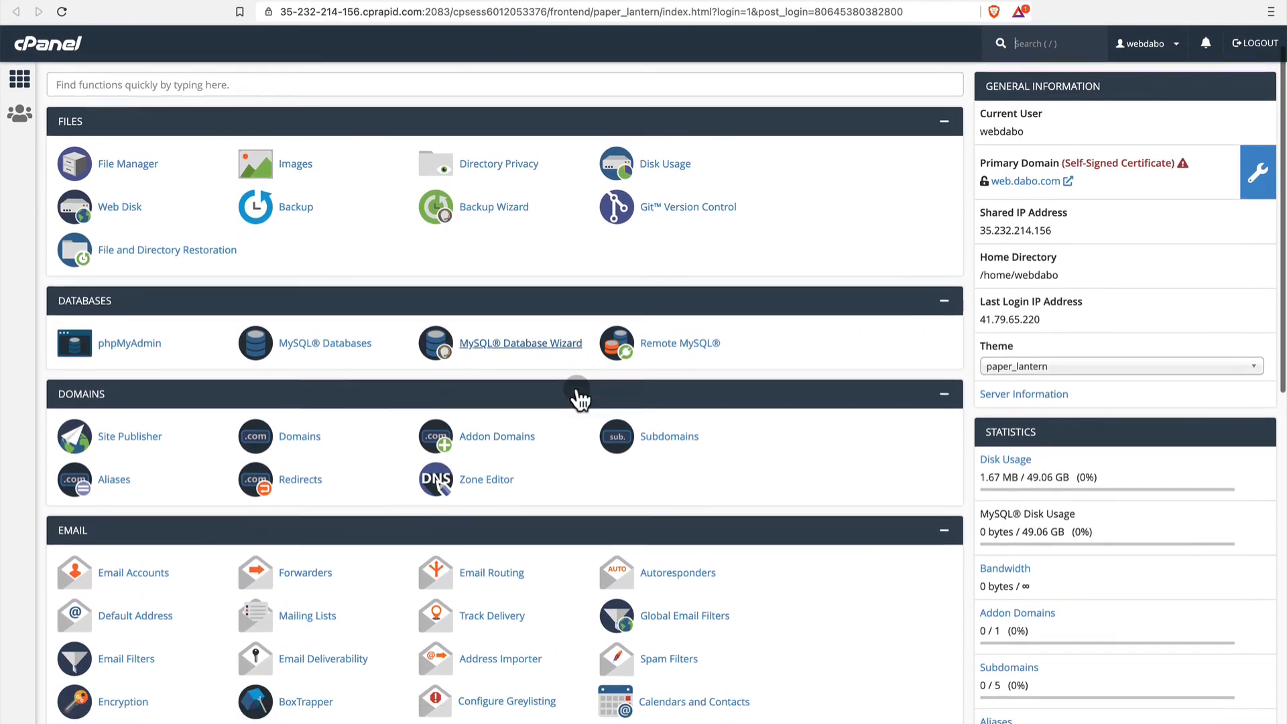
scroll(577, 389, "down", 9)
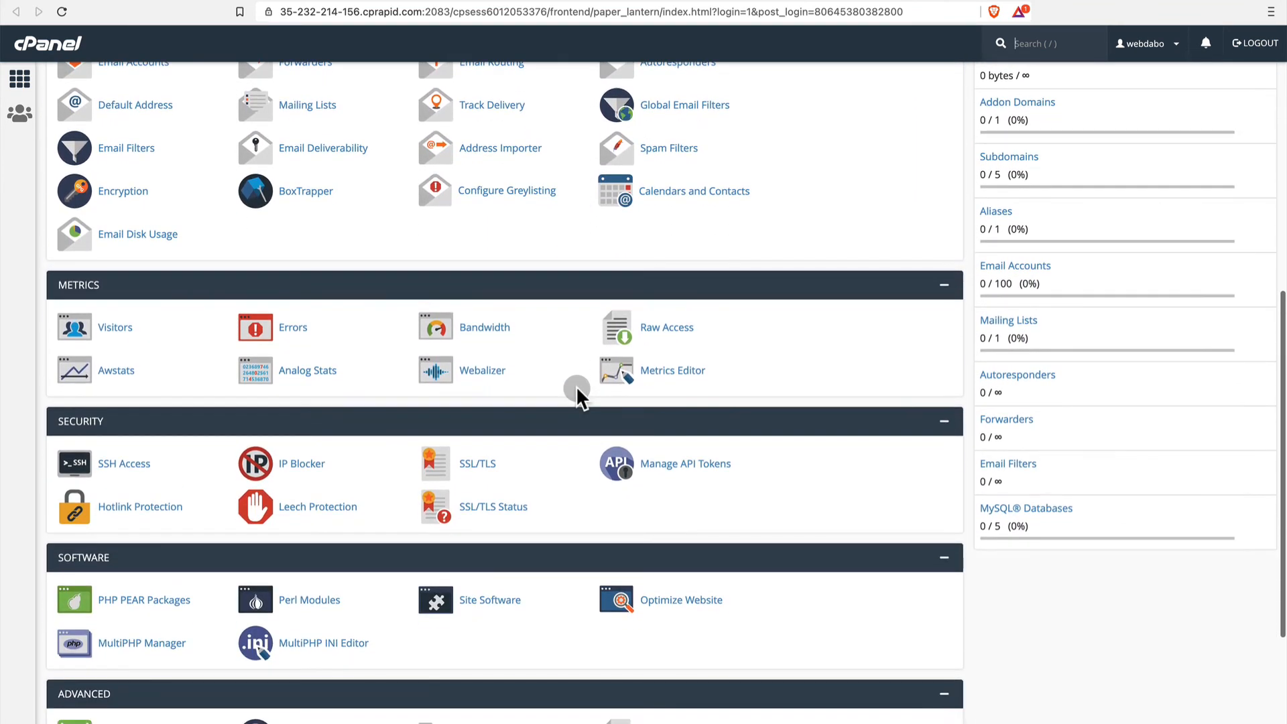
scroll(576, 389, "down", 6)
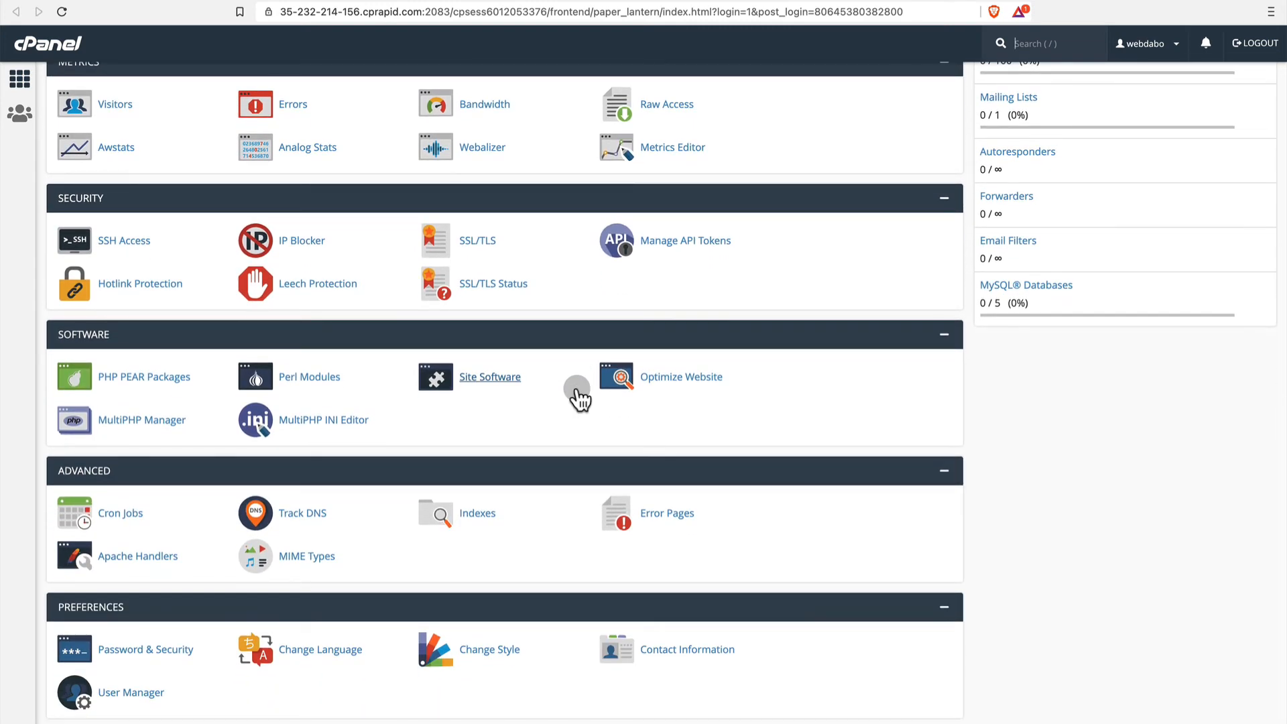
scroll(576, 391, "down", 1)
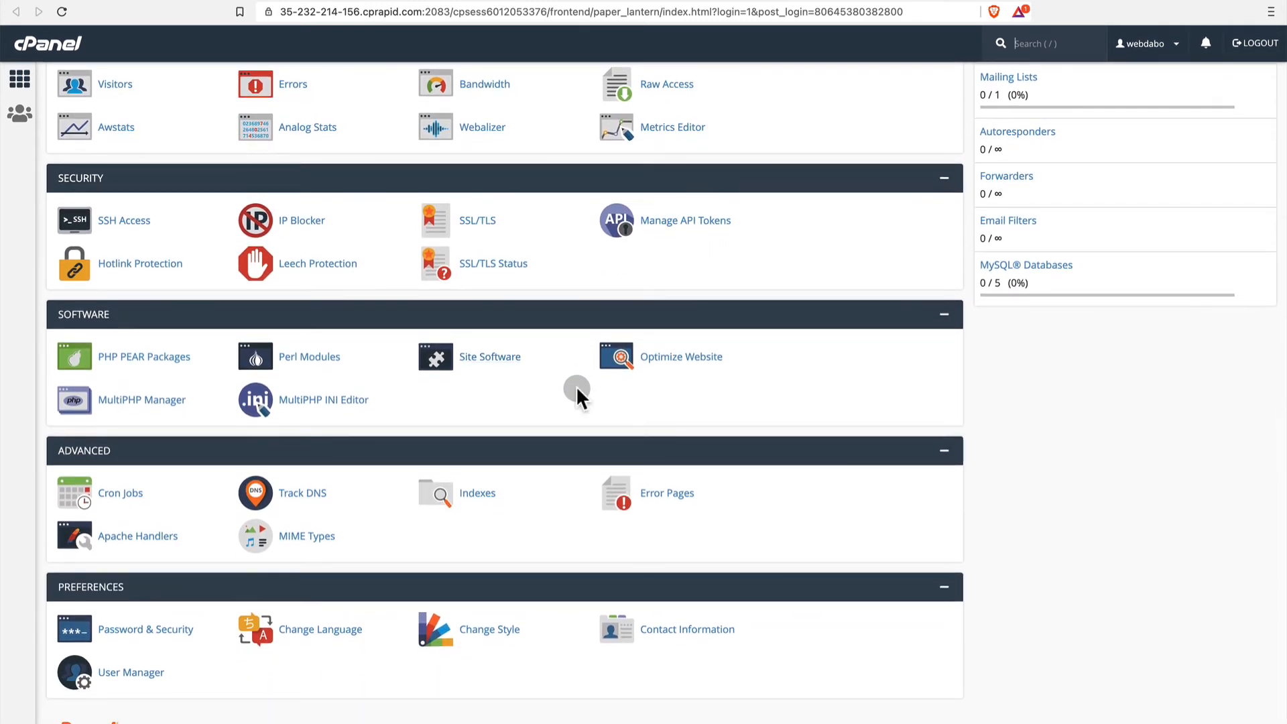
scroll(577, 391, "up", 20)
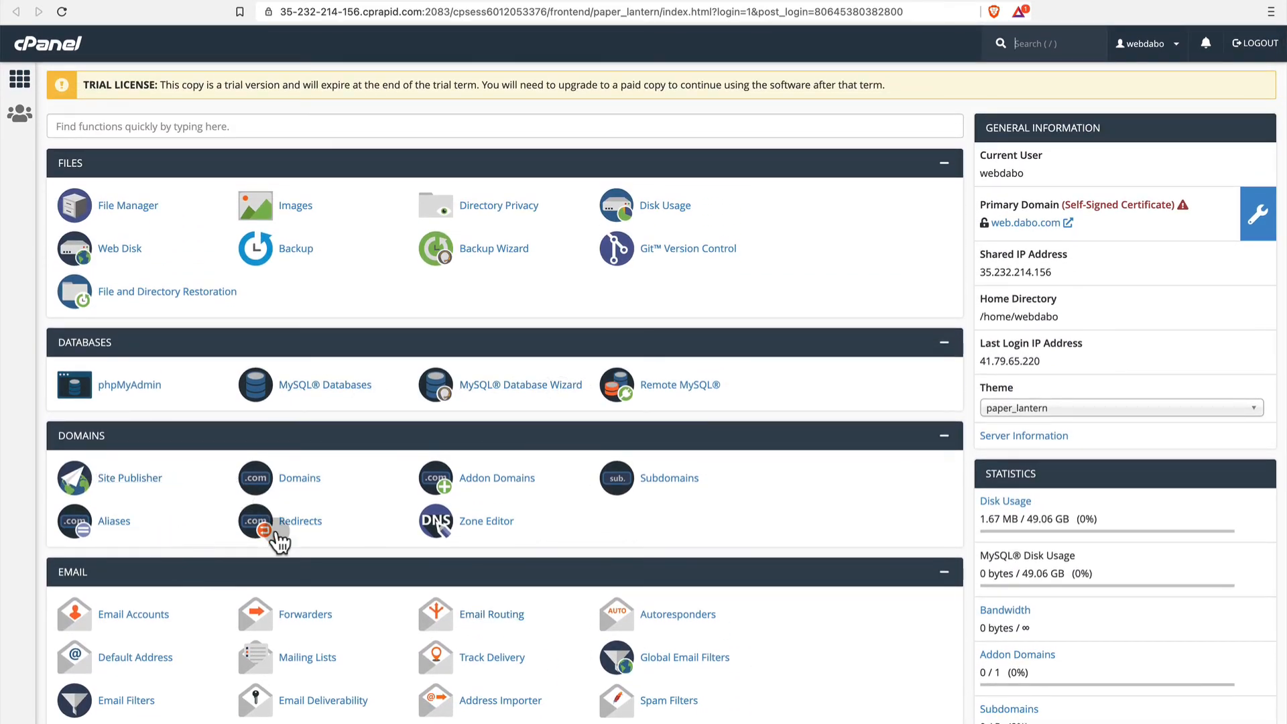
scroll(324, 526, "down", 2)
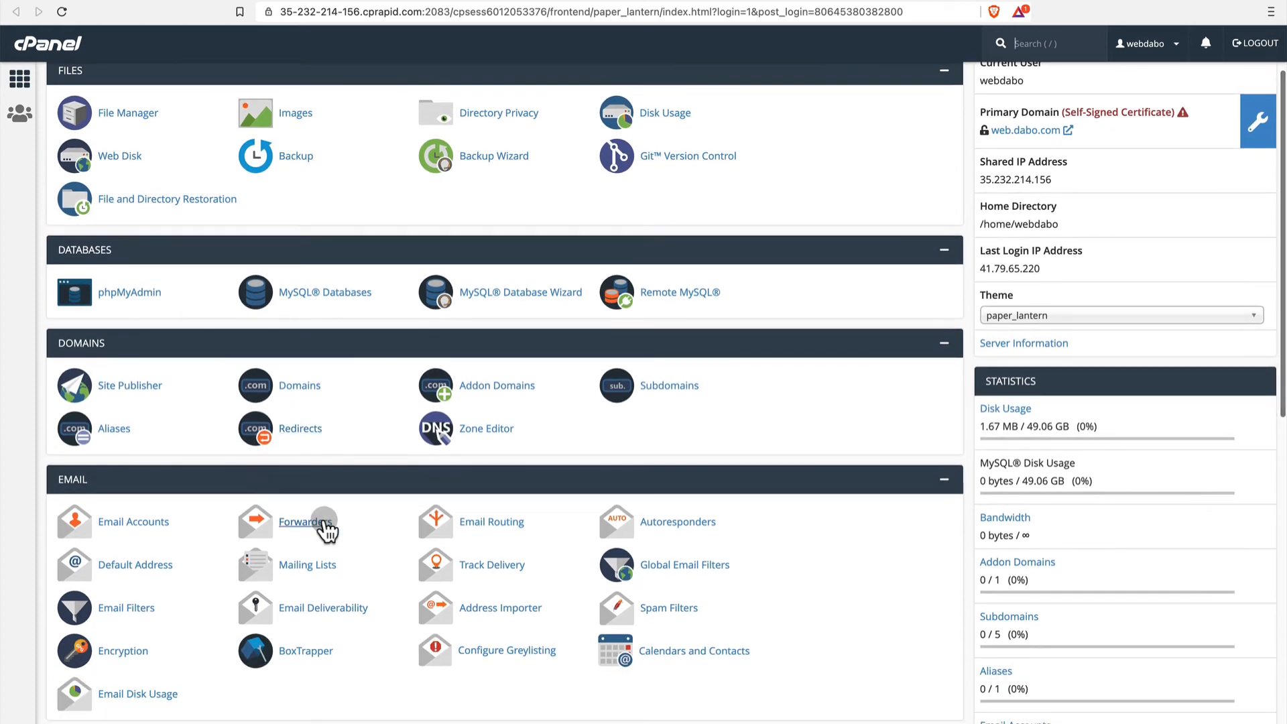
scroll(324, 525, "down", 5)
scroll(326, 529, "down", 5)
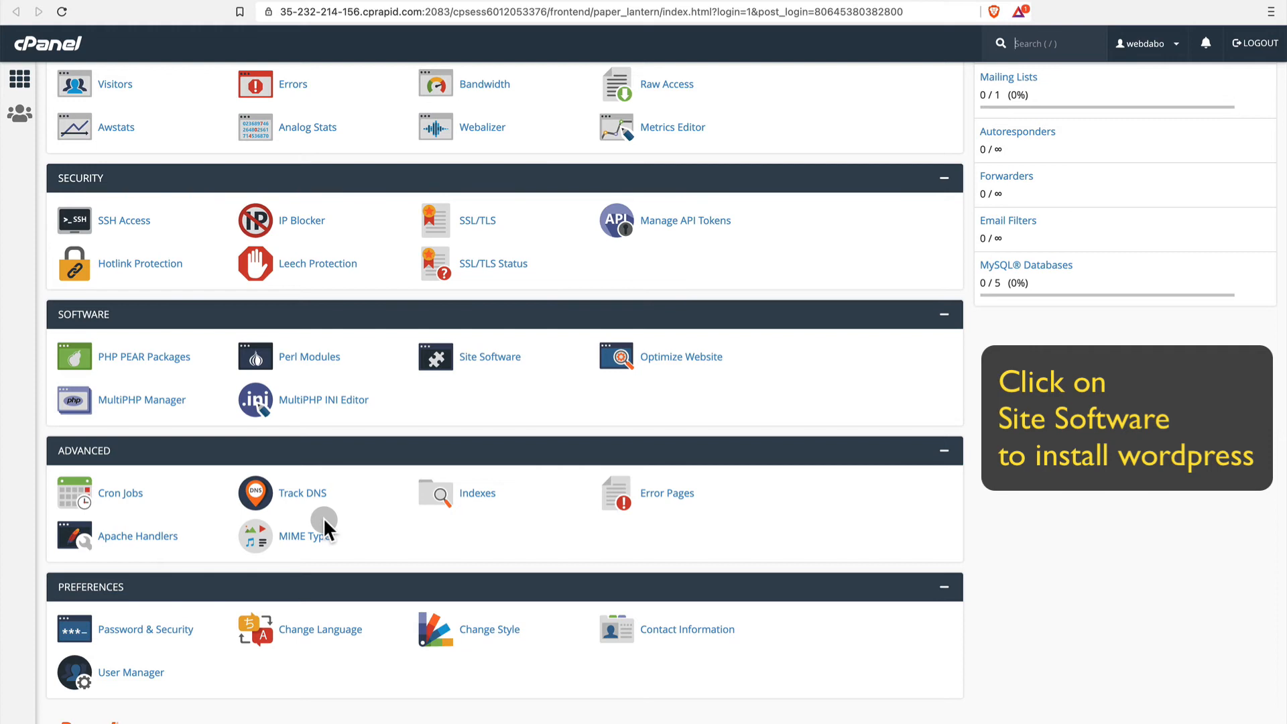
scroll(324, 521, "up", 15)
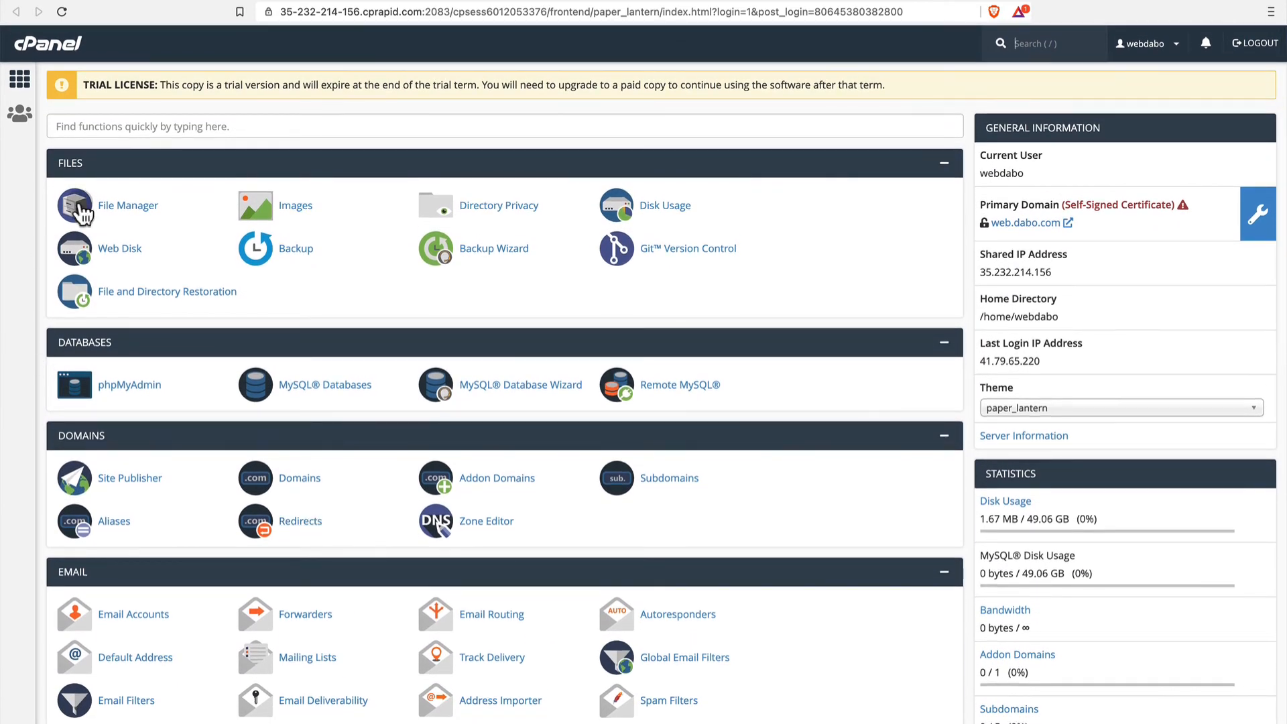
Open File Manager from cPanel and bring up the WordPress download page at wordpress.org in a new browser tab.
left_click(124, 213)
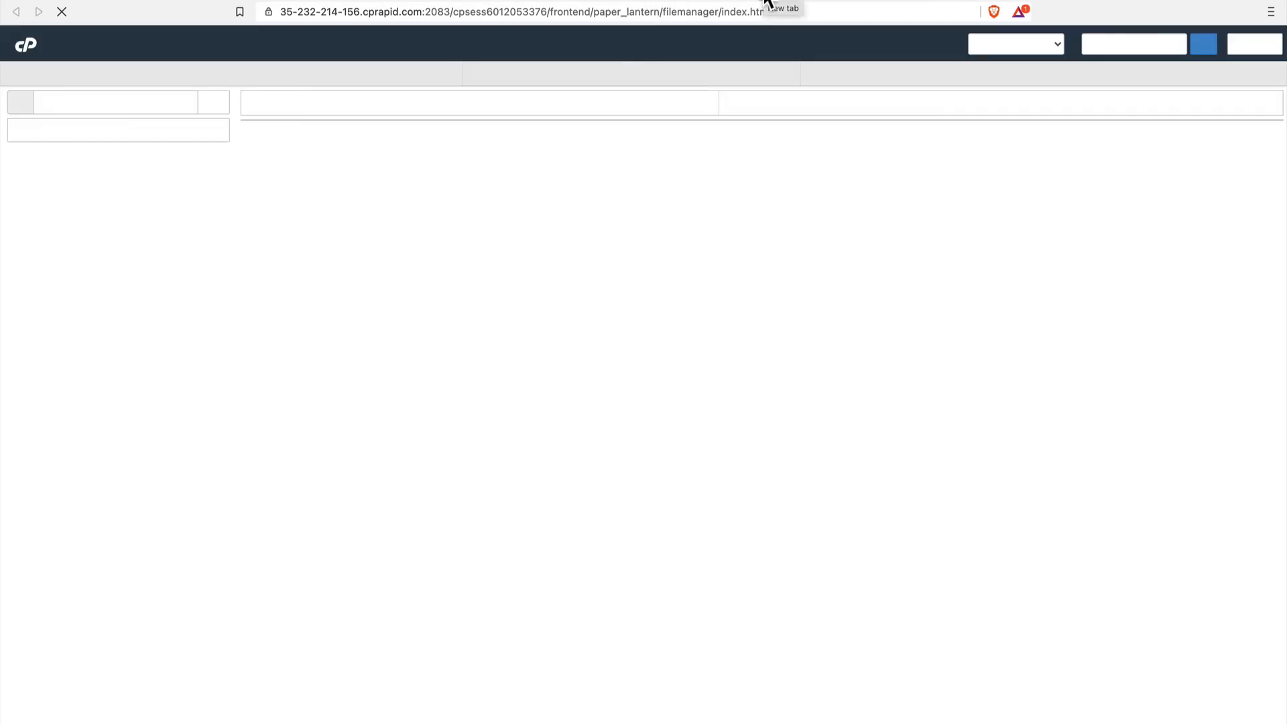
left_click(768, 1)
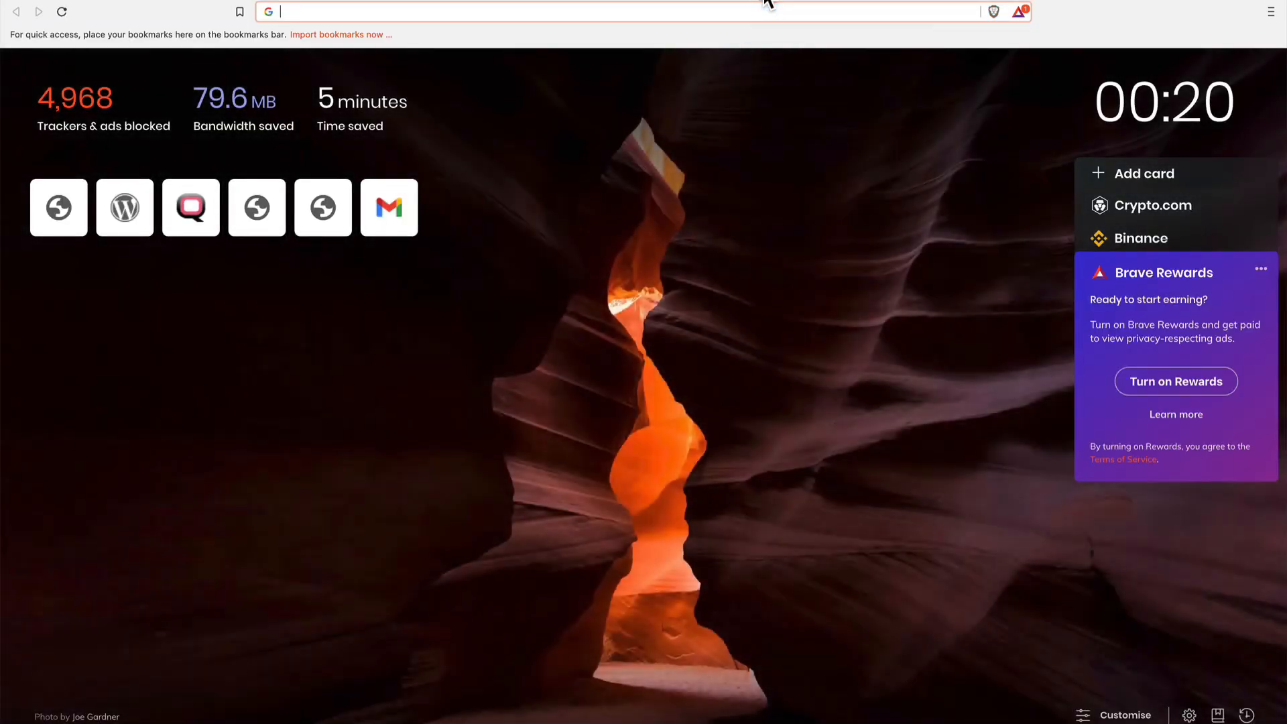
type("wordpress")
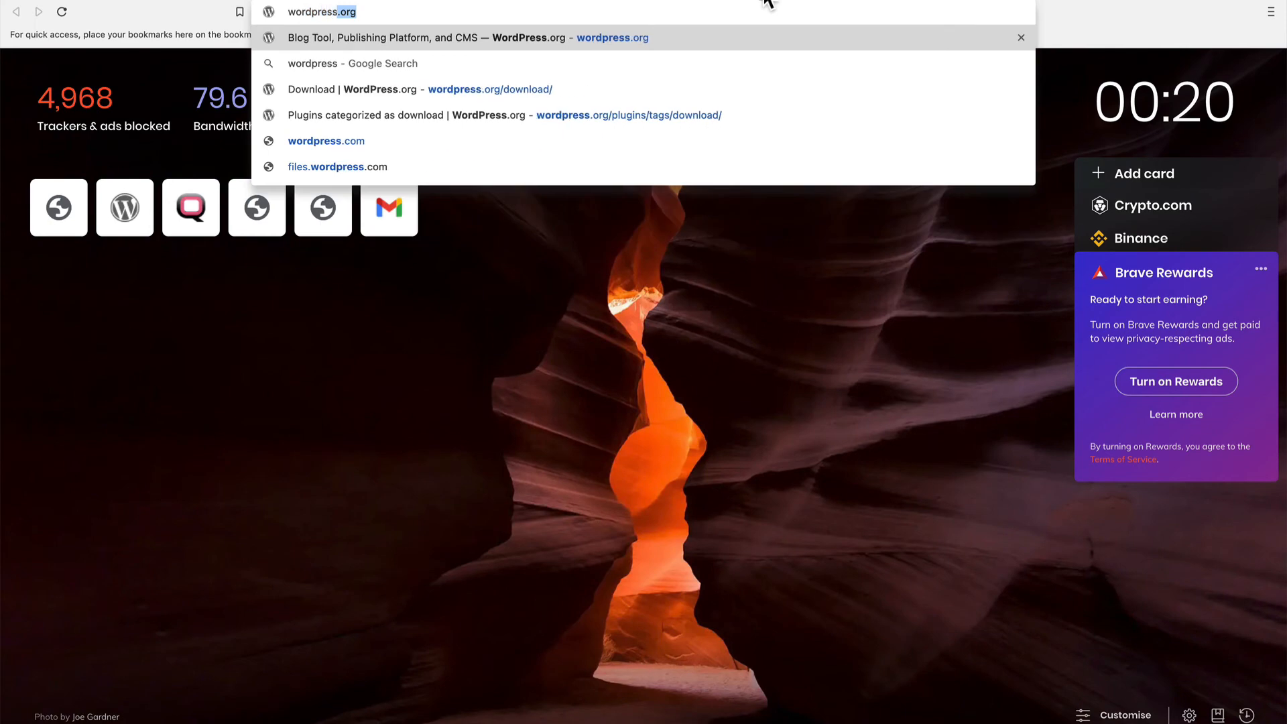
key("Return")
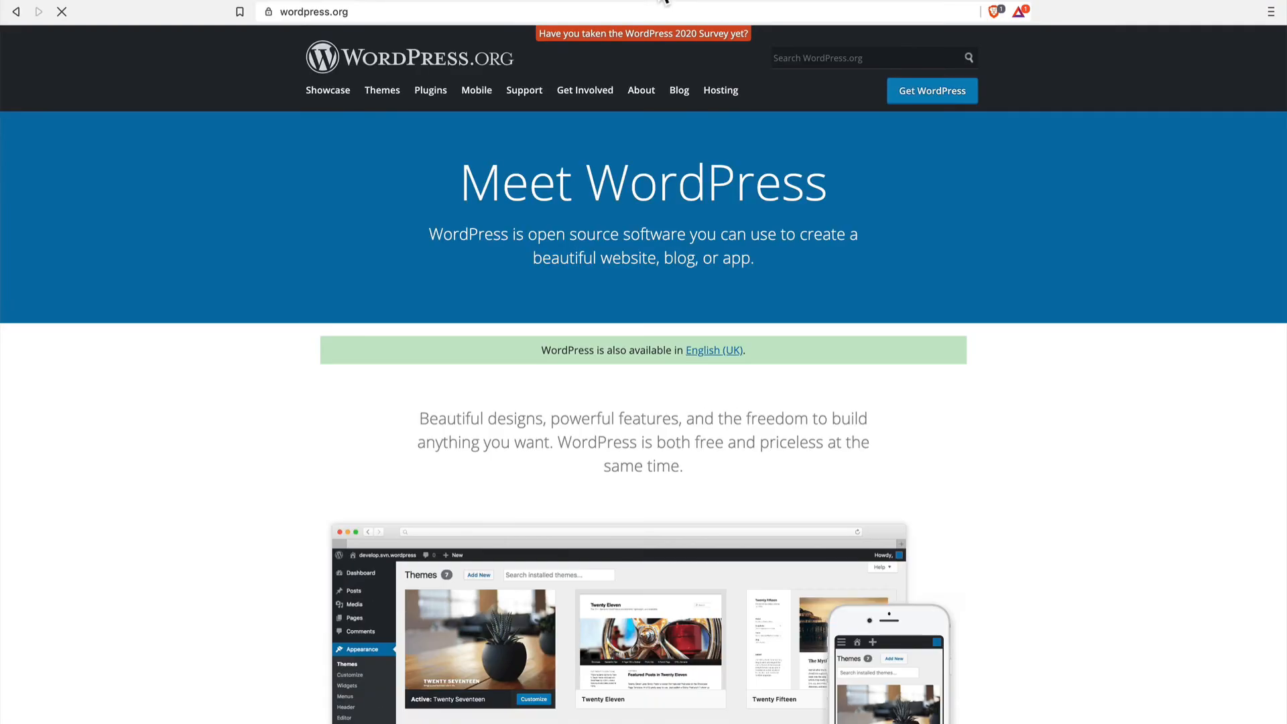
left_click(930, 97)
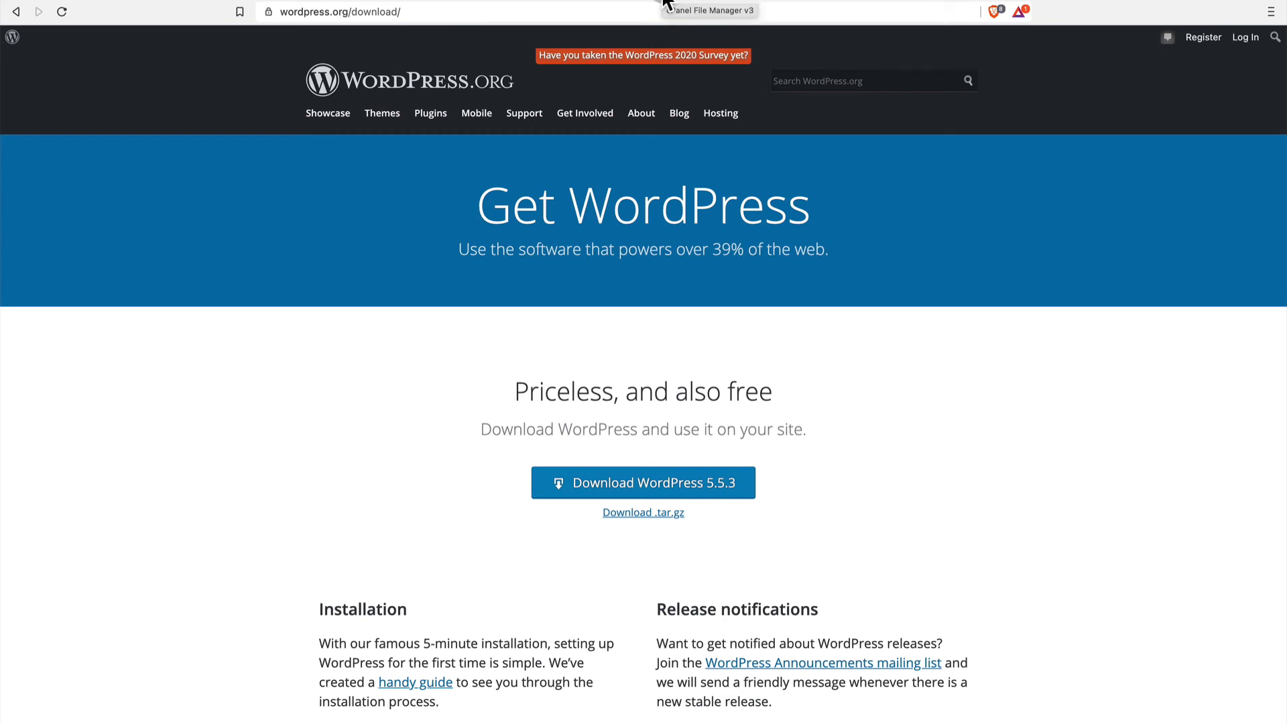
Upload wordpress-5.5.3 (1).zip from the Desktop into the account's public_html folder with File Manager.
left_click(665, 3)
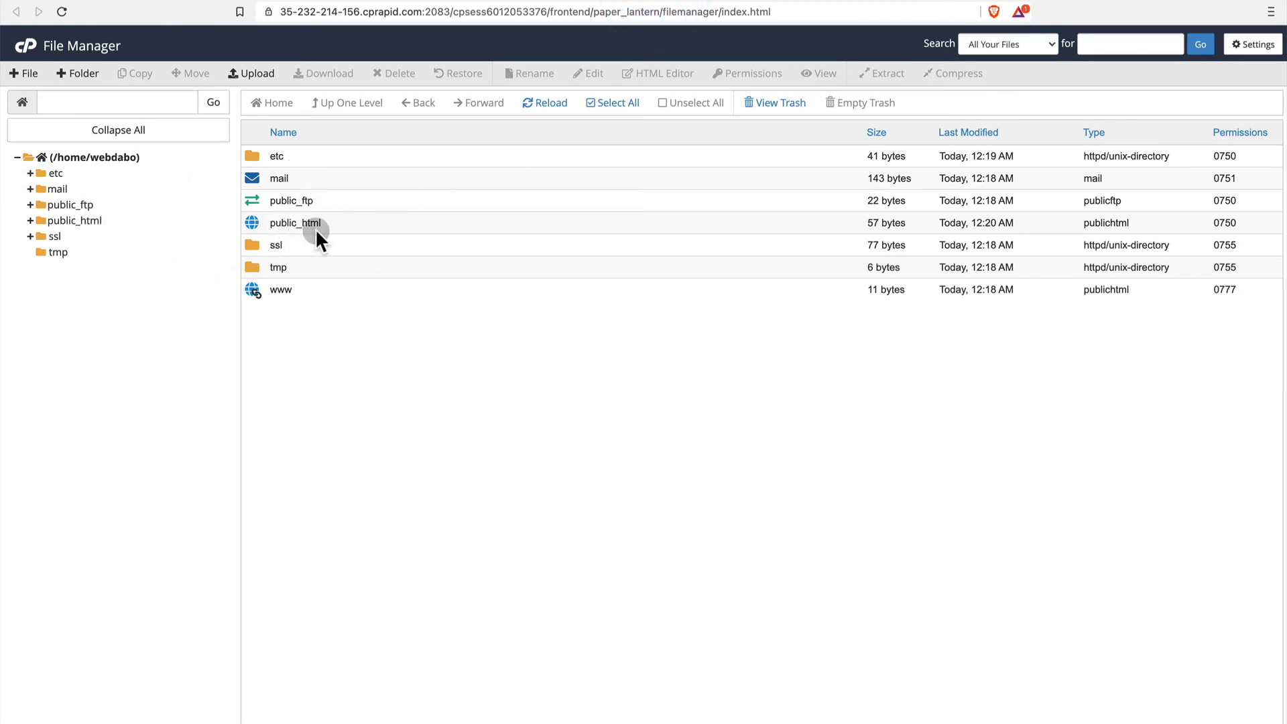
double_click(252, 225)
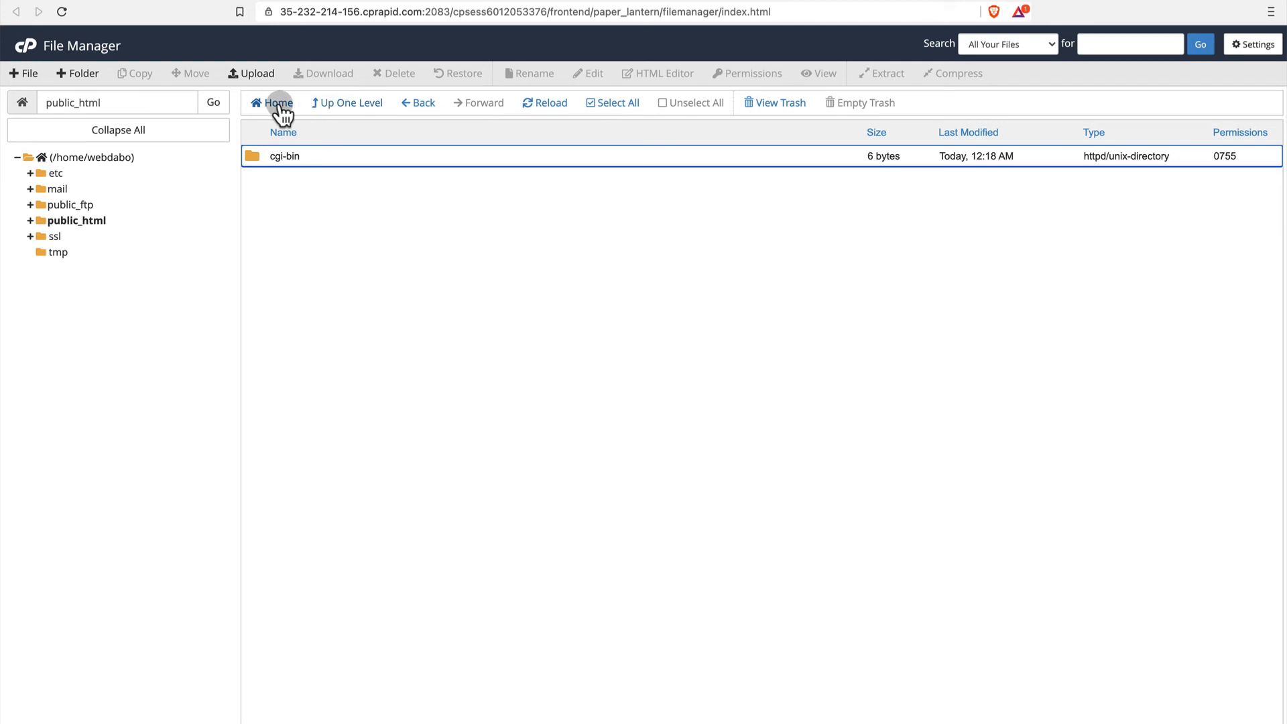
left_click(260, 72)
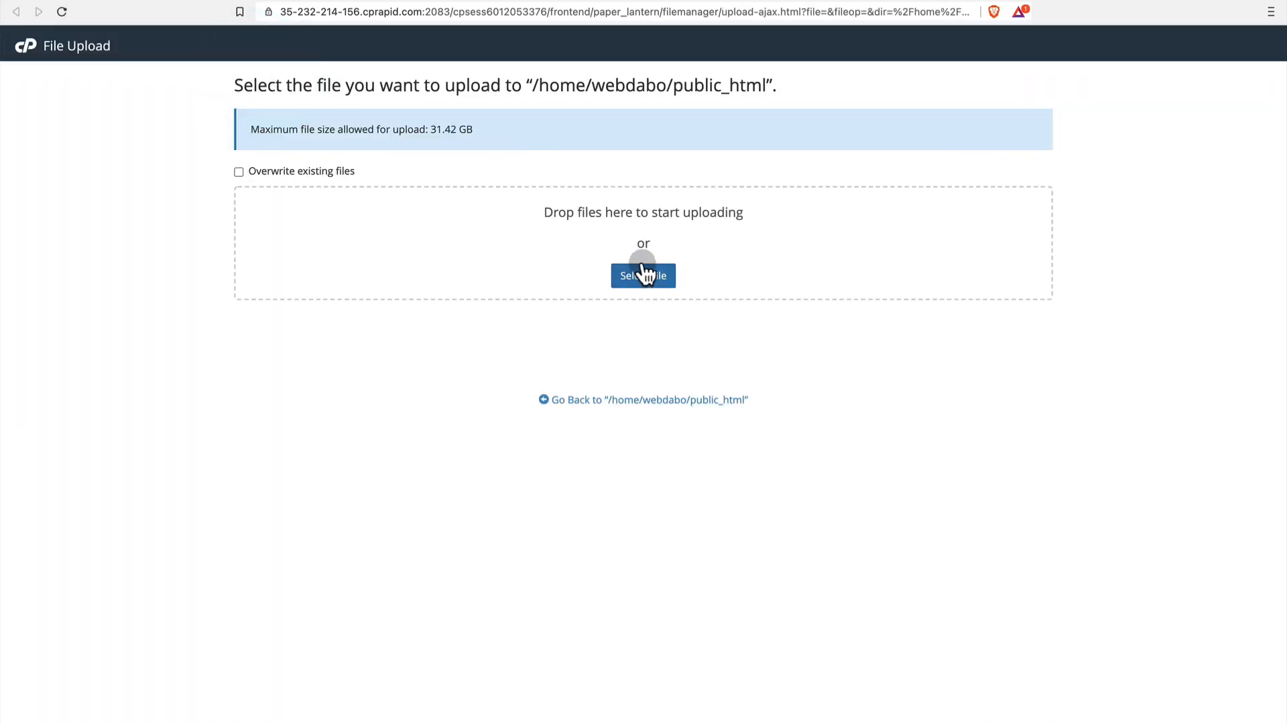
left_click(642, 283)
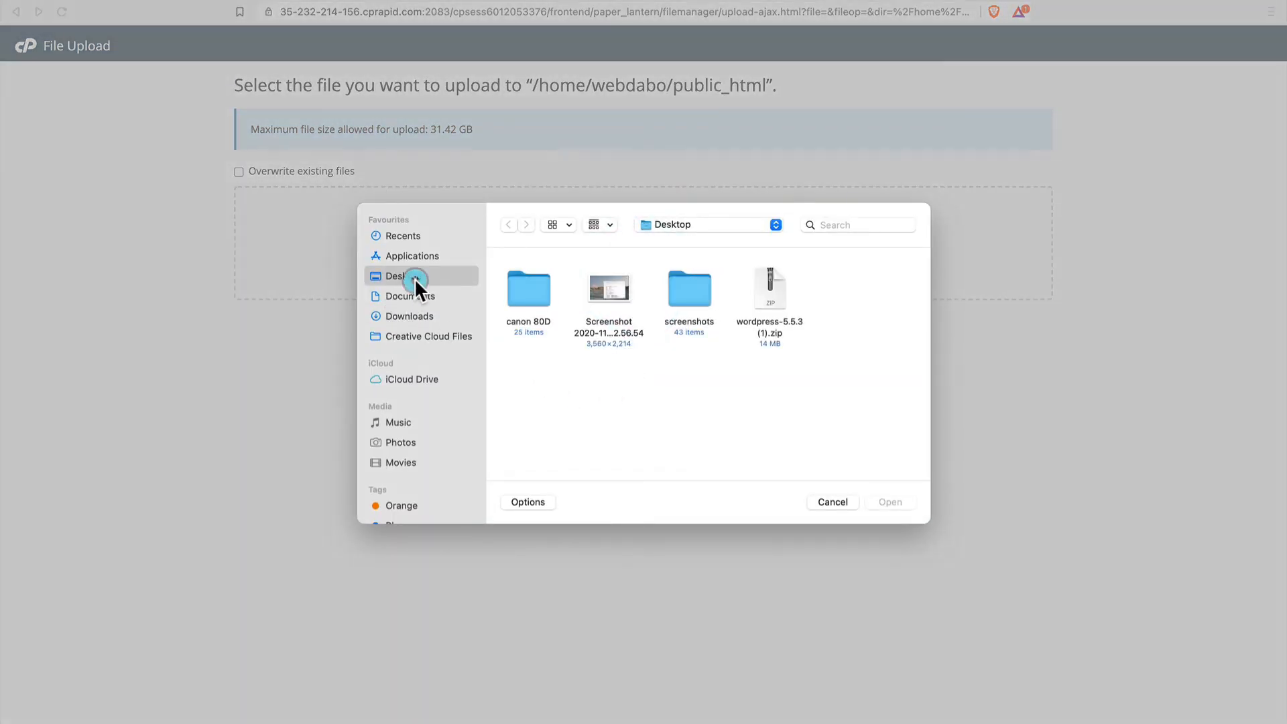
double_click(770, 290)
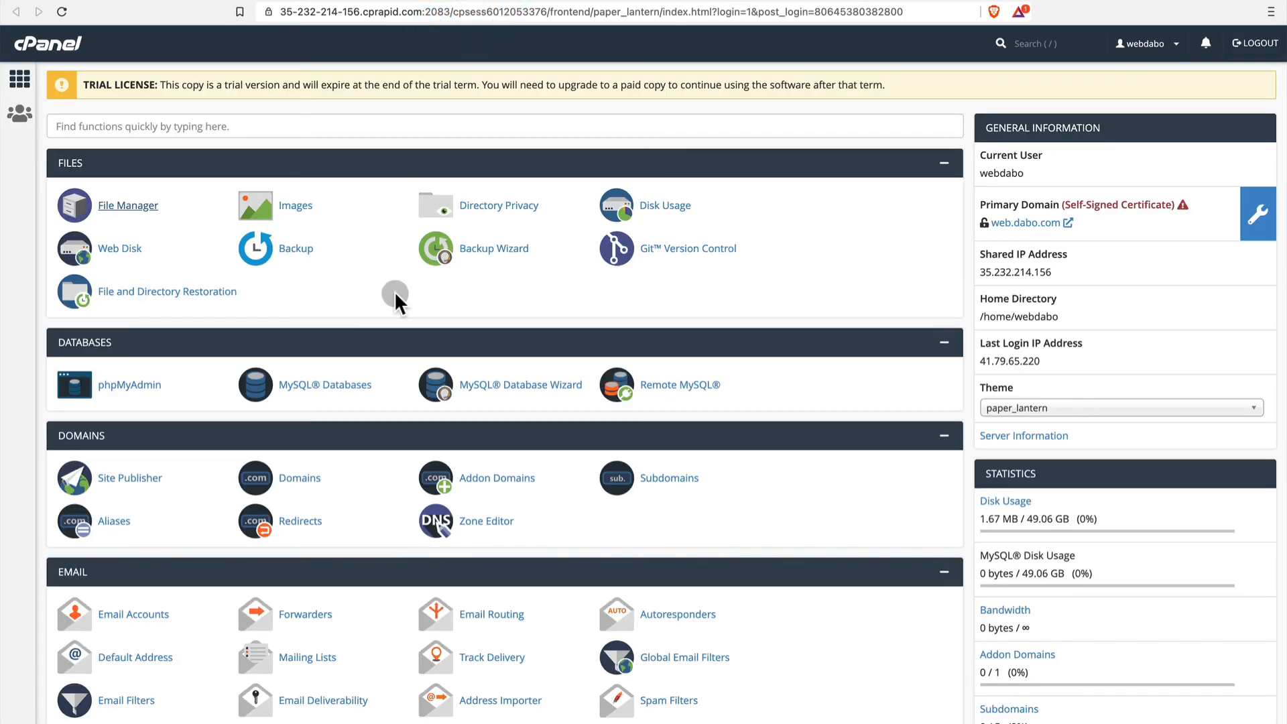
Create a database with the name suffix web using the MySQL Database Wizard.
left_click(538, 390)
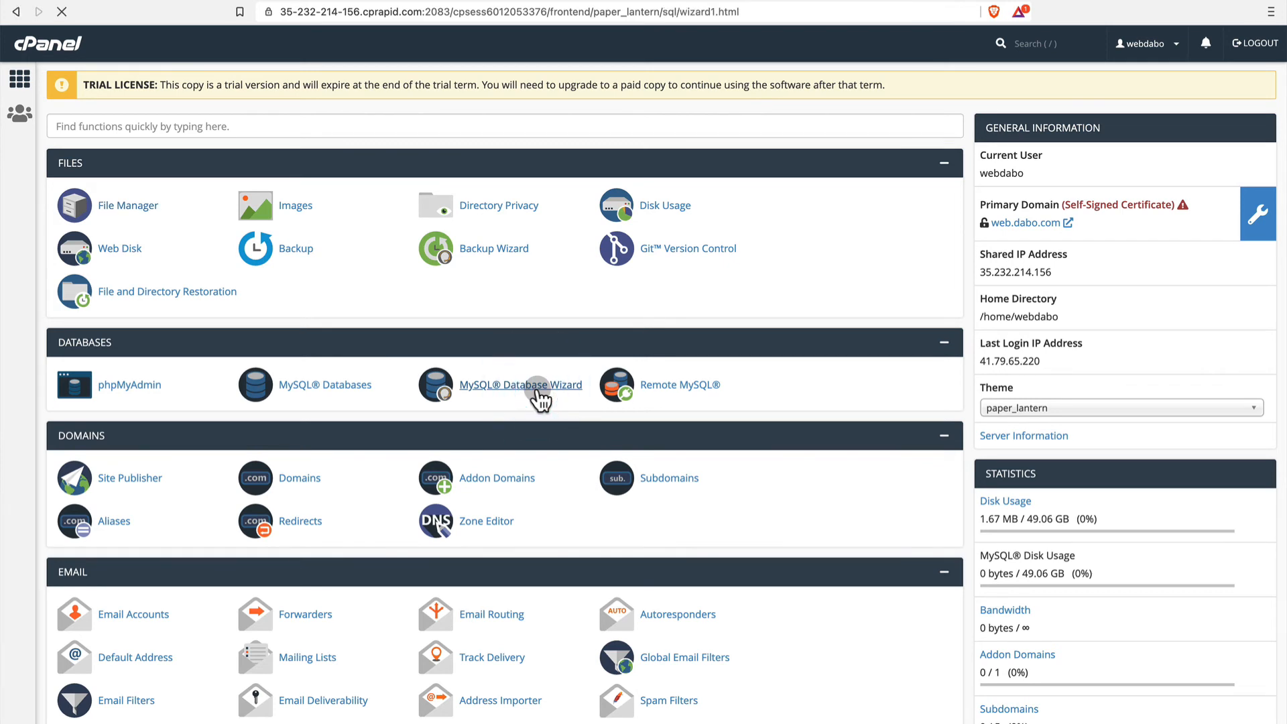
left_click(227, 296)
left_click(177, 325)
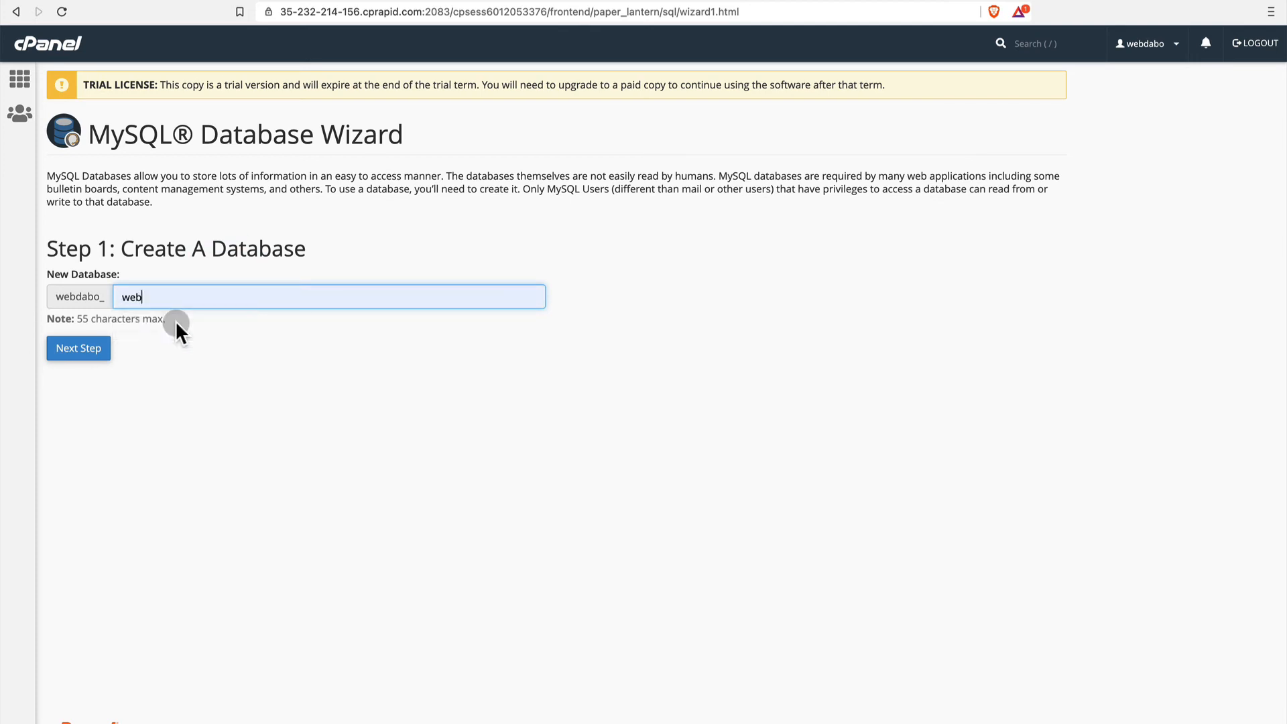
left_click(87, 348)
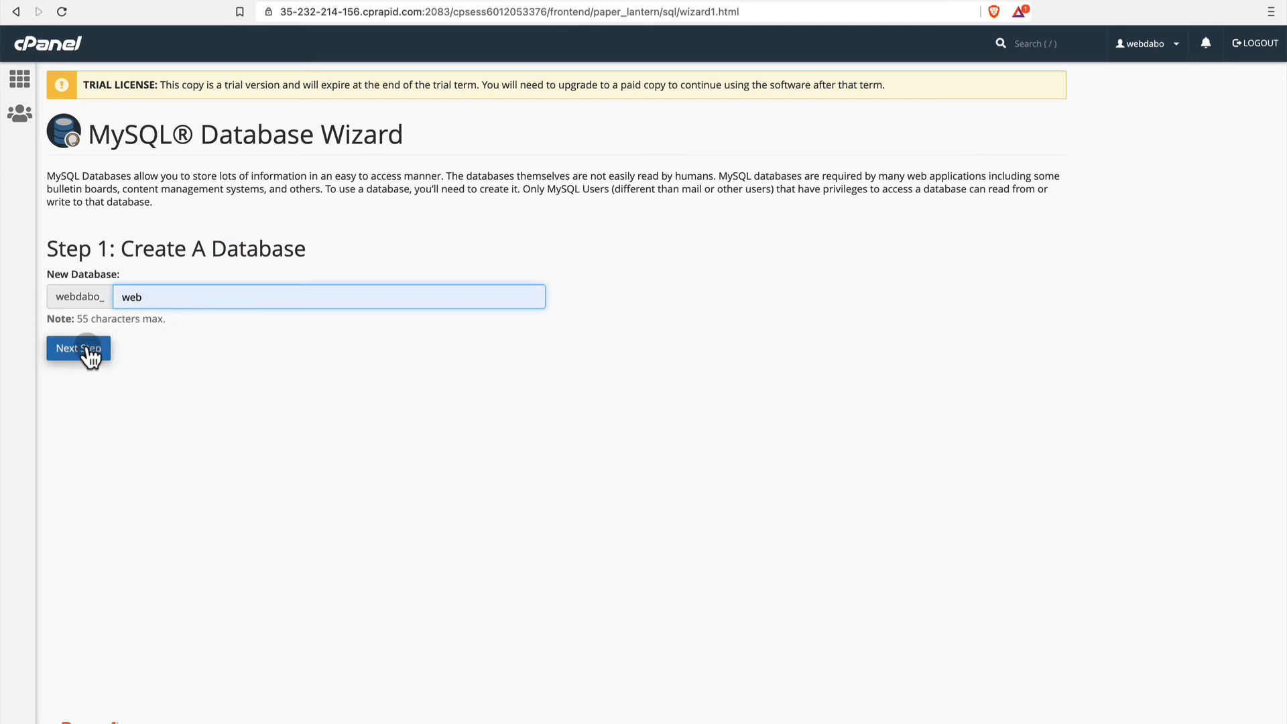
Create a database user with the username suffix web, entering and confirming the user's password.
left_click(177, 276)
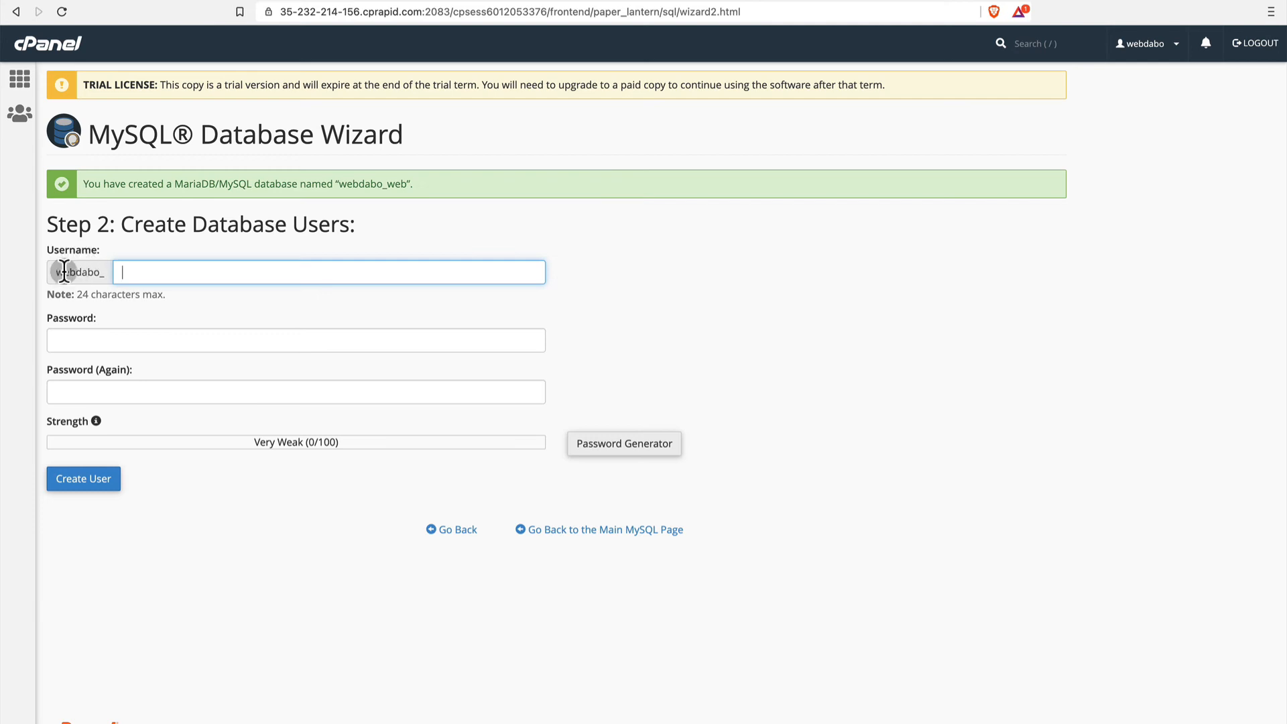
left_click(136, 274)
type("web")
left_click(139, 343)
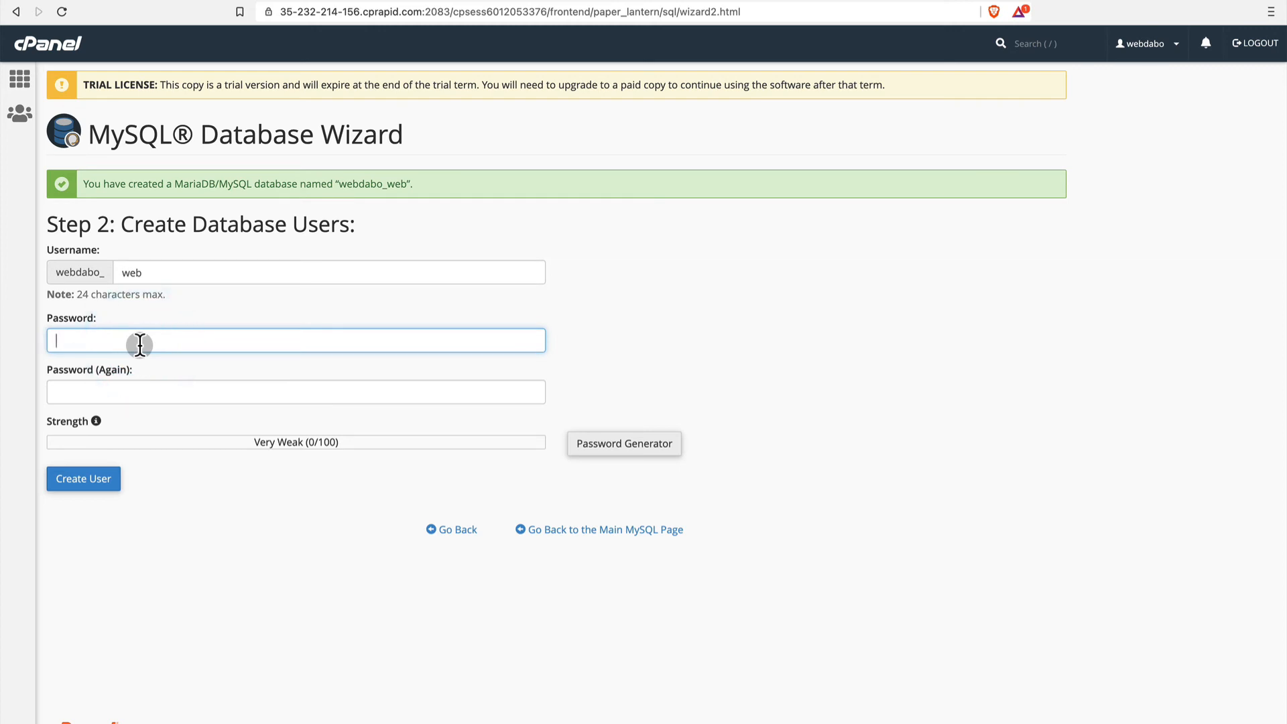
type("********")
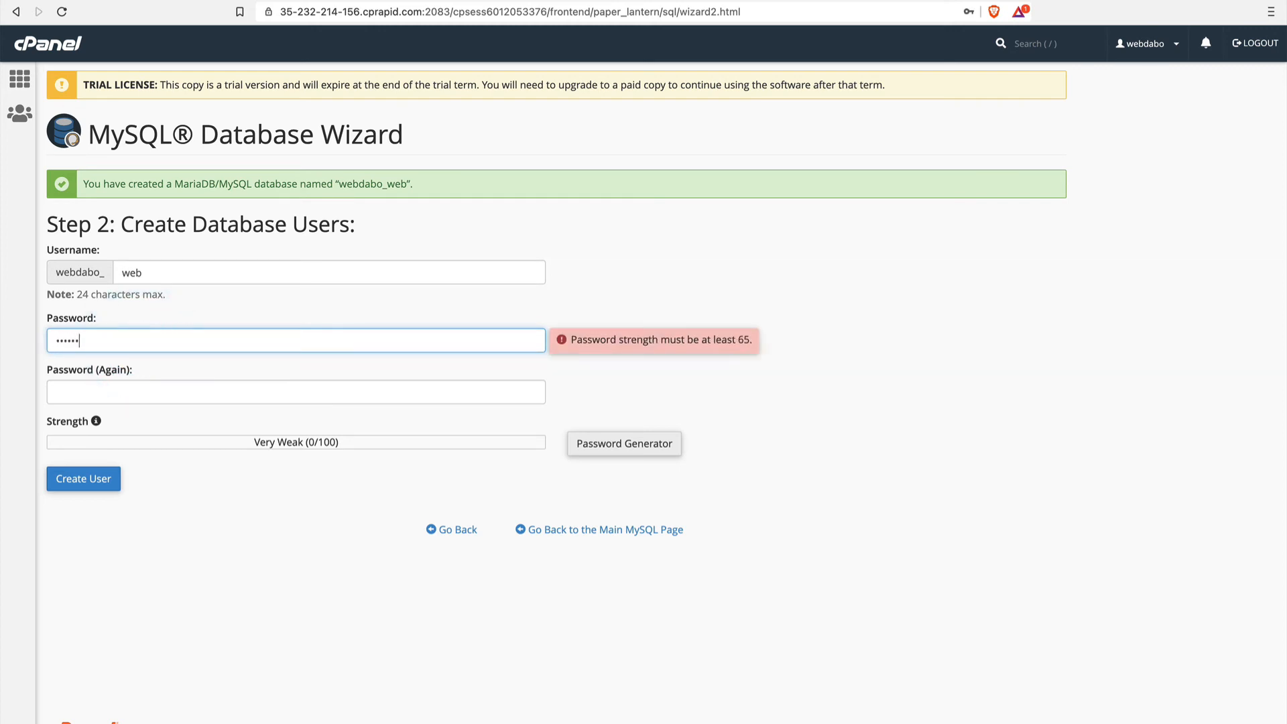
type("***")
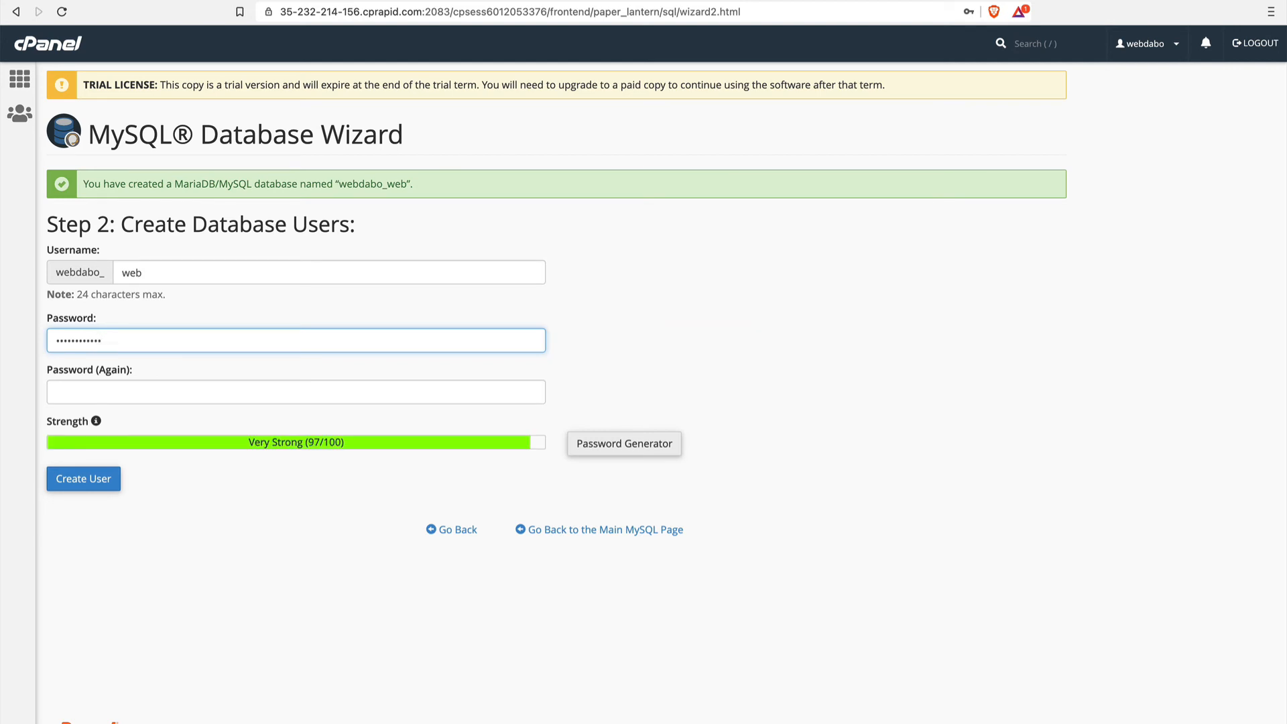
type("*")
left_click(154, 393)
type("********")
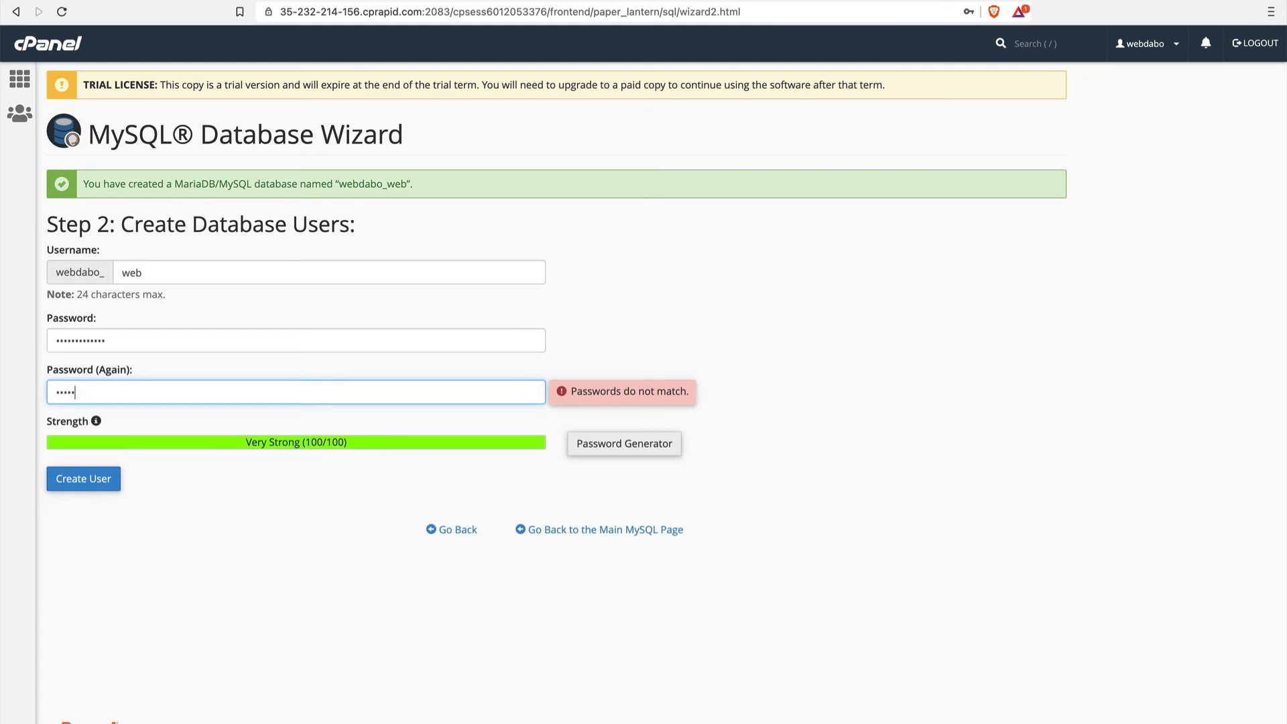
type("****")
left_click(98, 483)
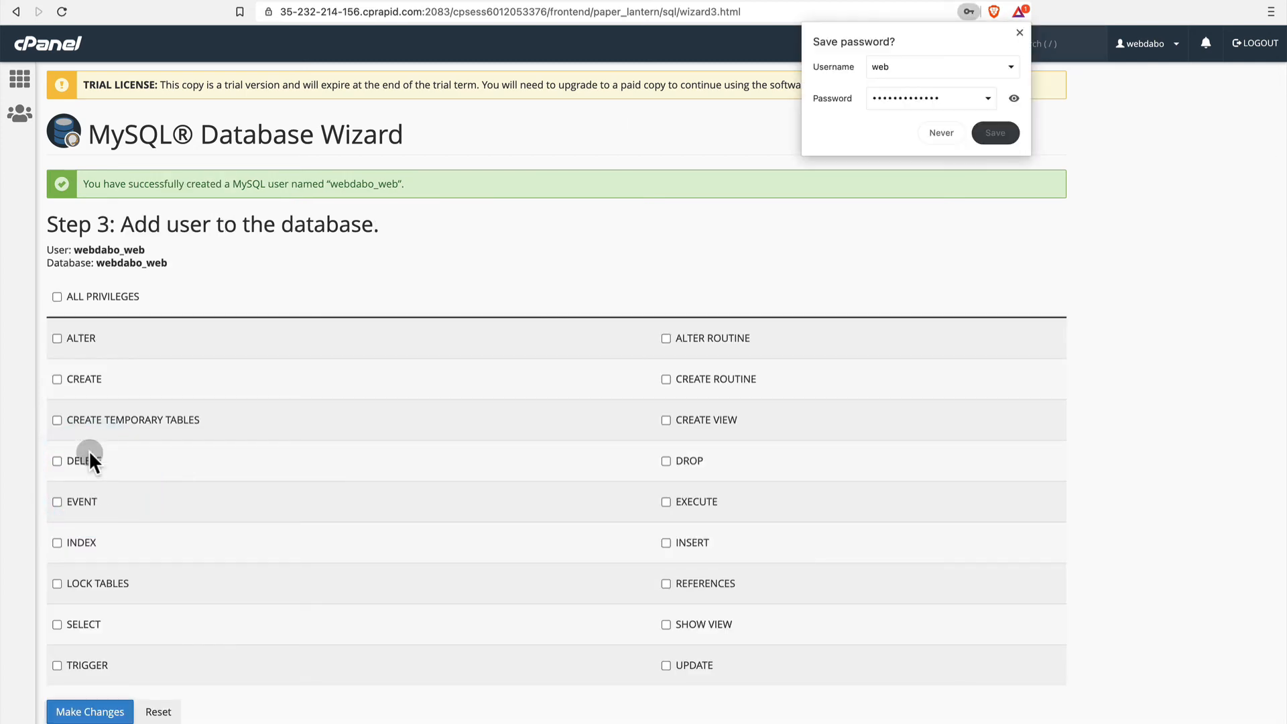
Grant the new user all privileges on the database and decline to save the password in the browser.
left_click(57, 296)
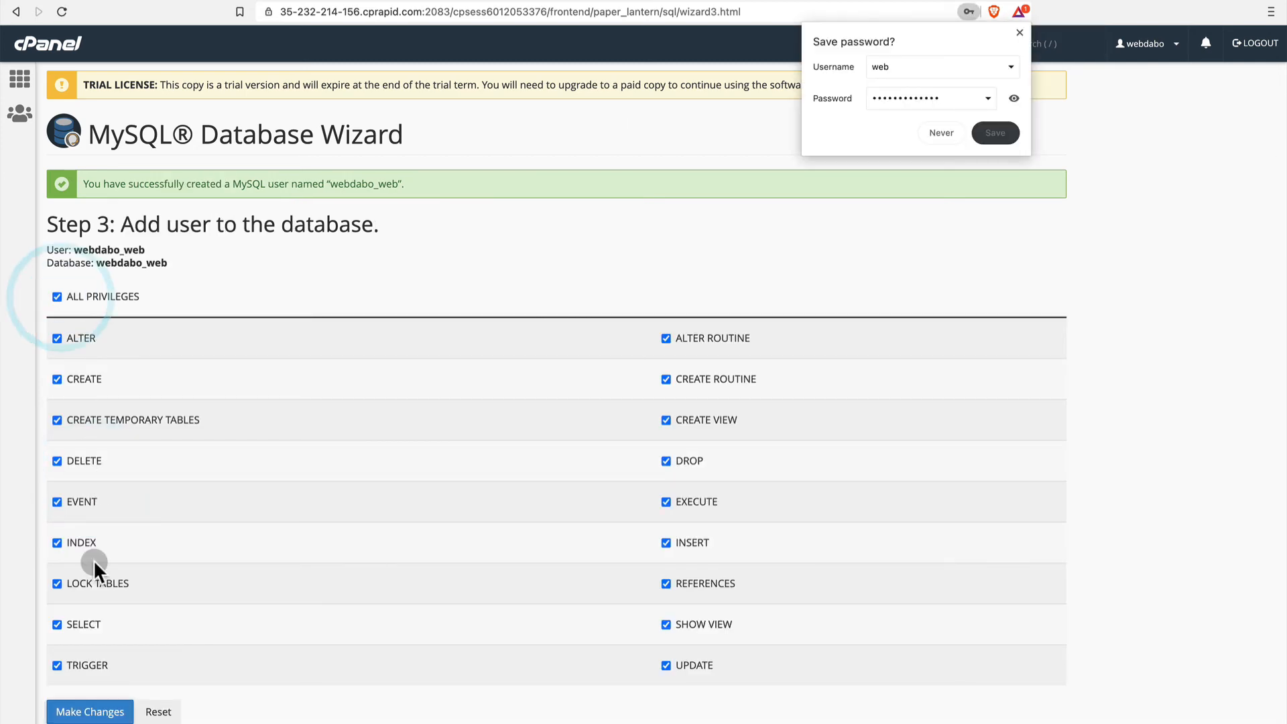
left_click(90, 711)
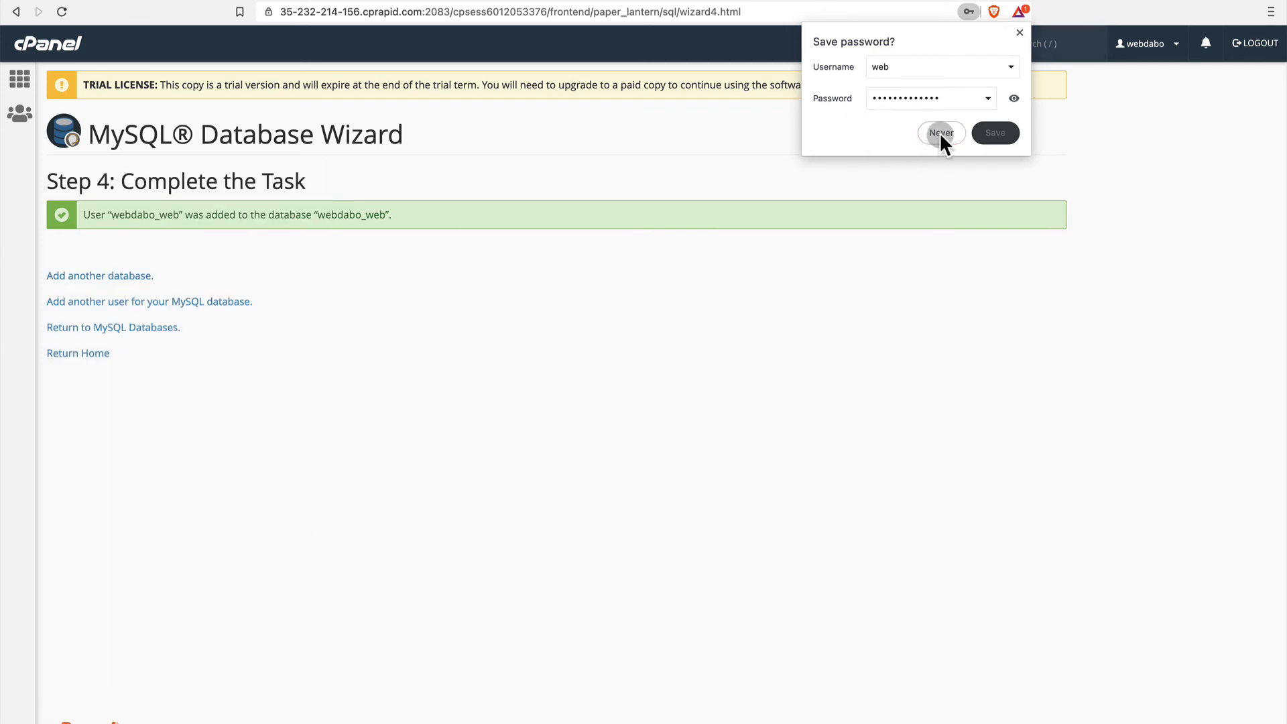
left_click(941, 133)
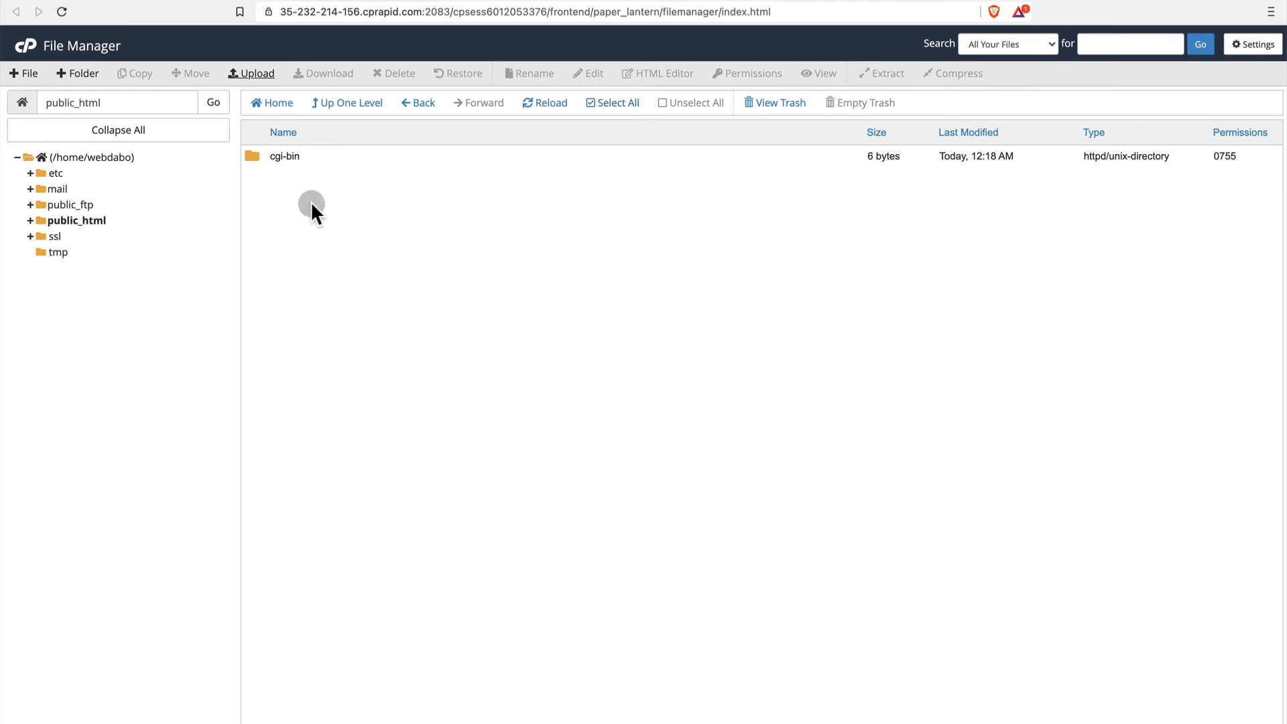
Reload the public_html listing in File Manager and extract wordpress-5.5.3 (1).zip into /public_html.
left_click(551, 104)
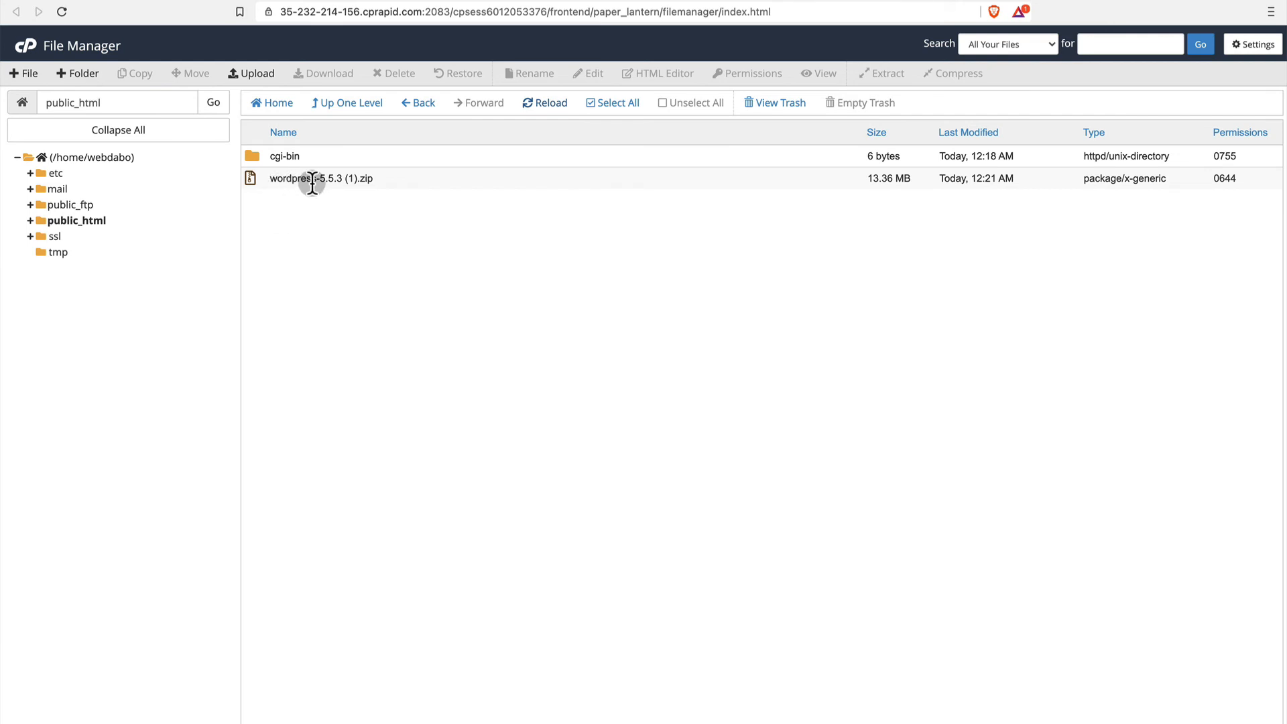
left_click(250, 179)
right_click(251, 179)
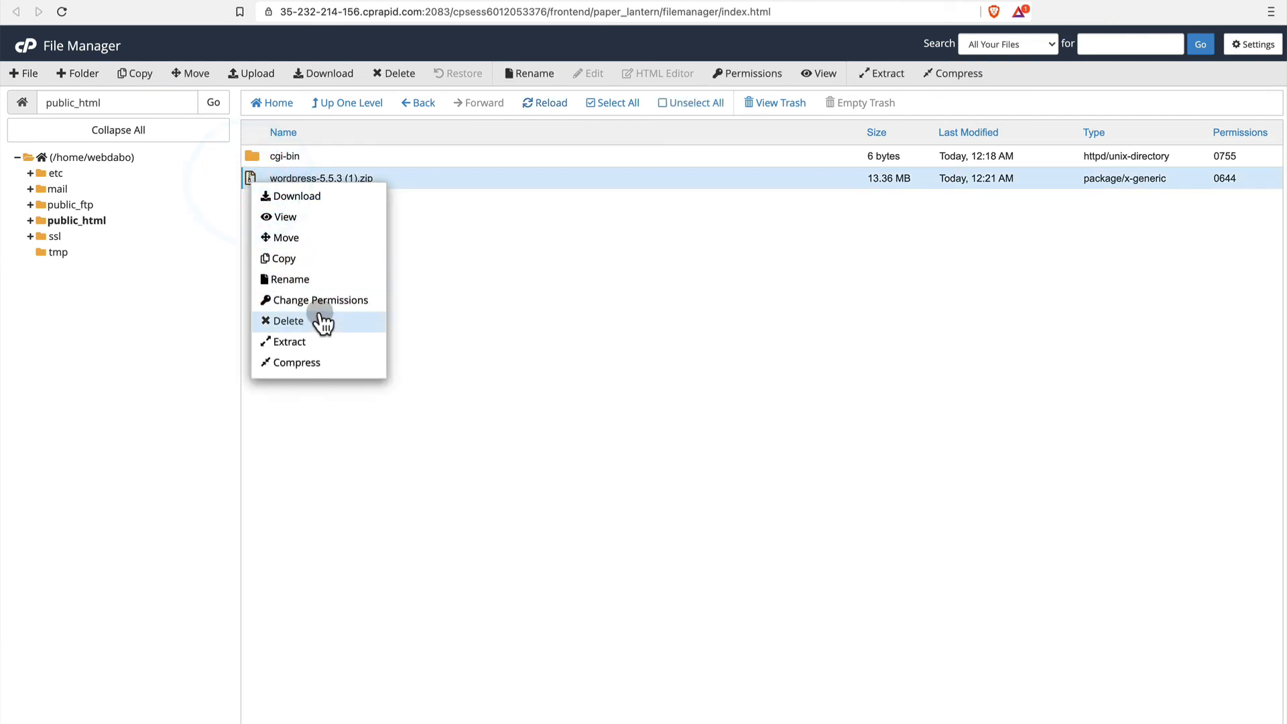
left_click(326, 342)
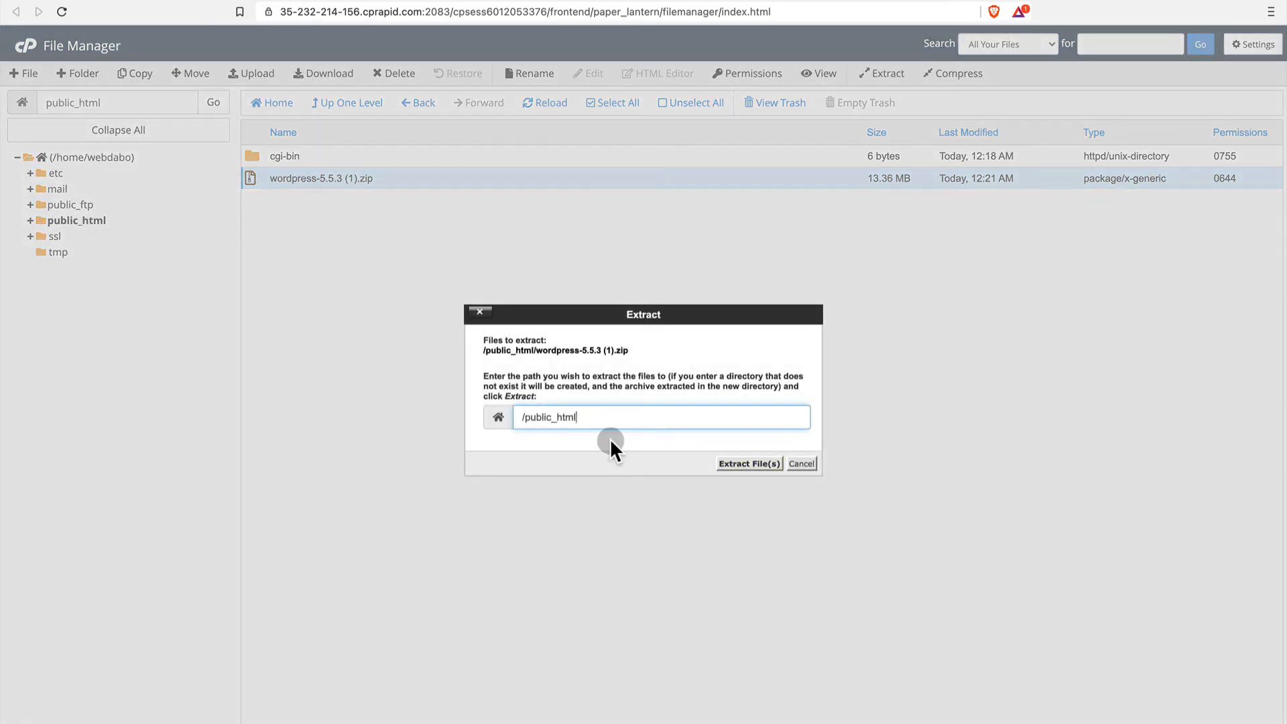
left_click(728, 464)
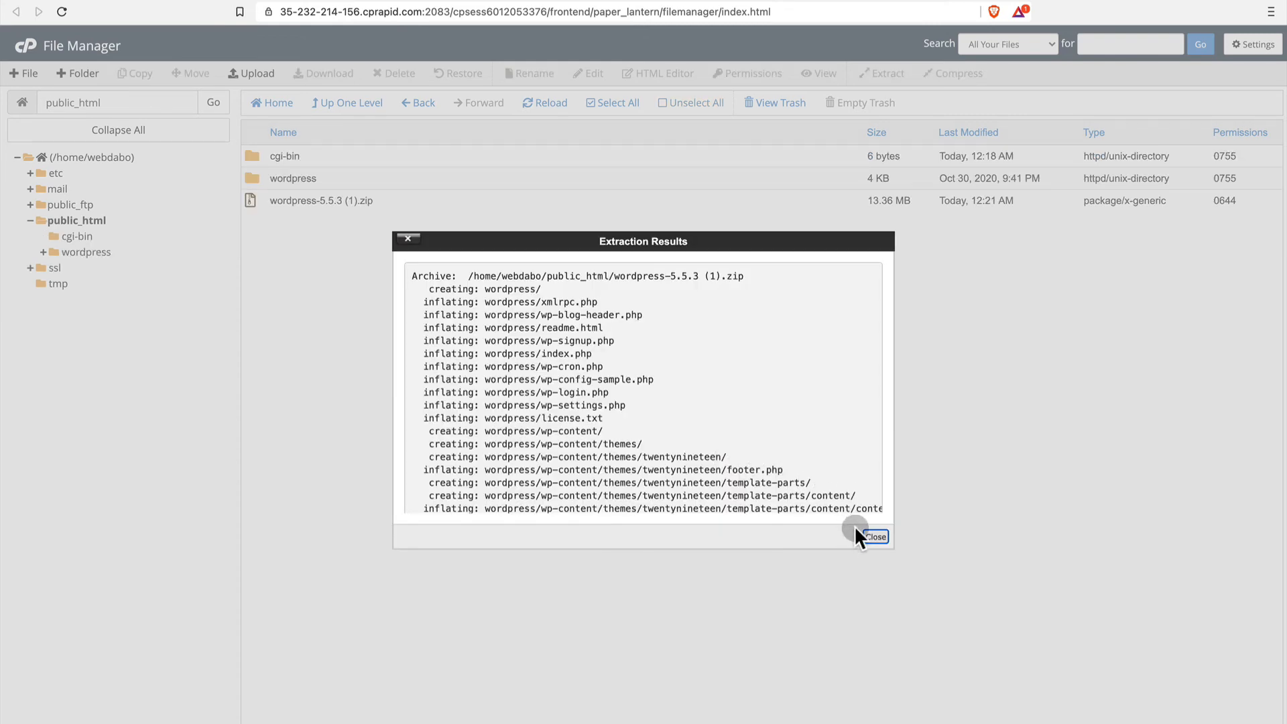
left_click(871, 536)
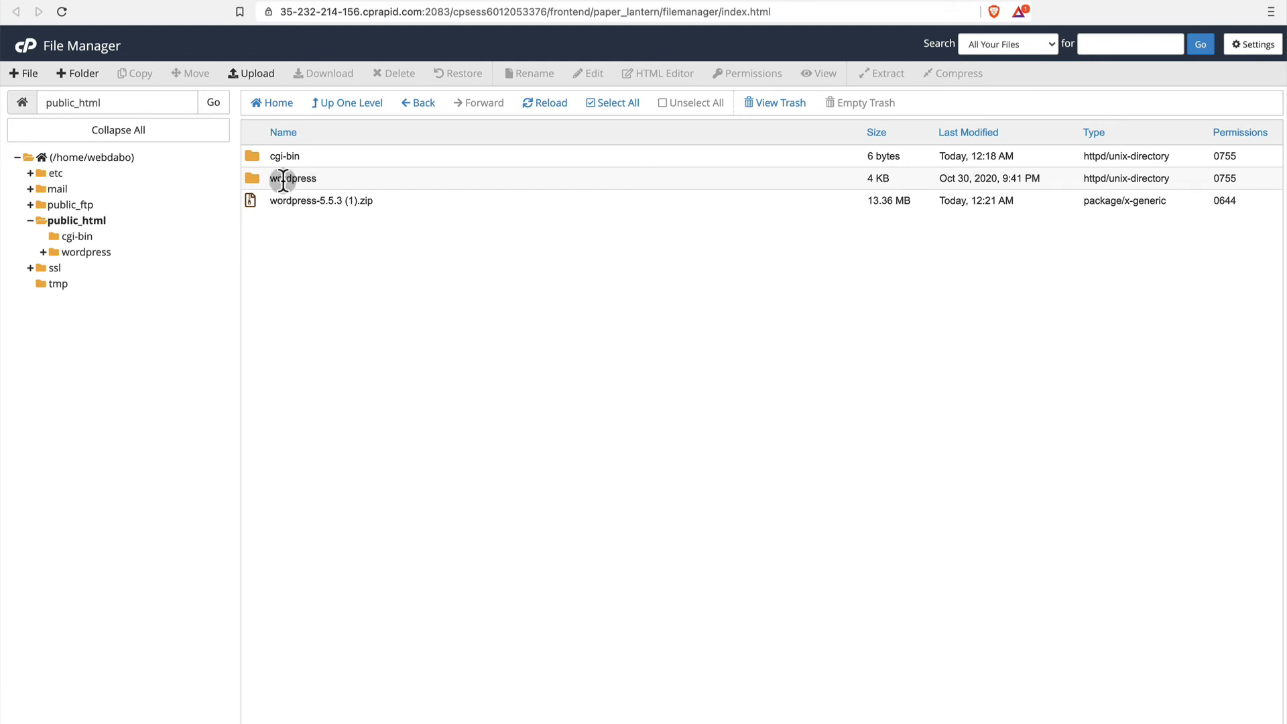
Move all files and folders from public_html/wordpress into /public_html.
left_click(253, 178)
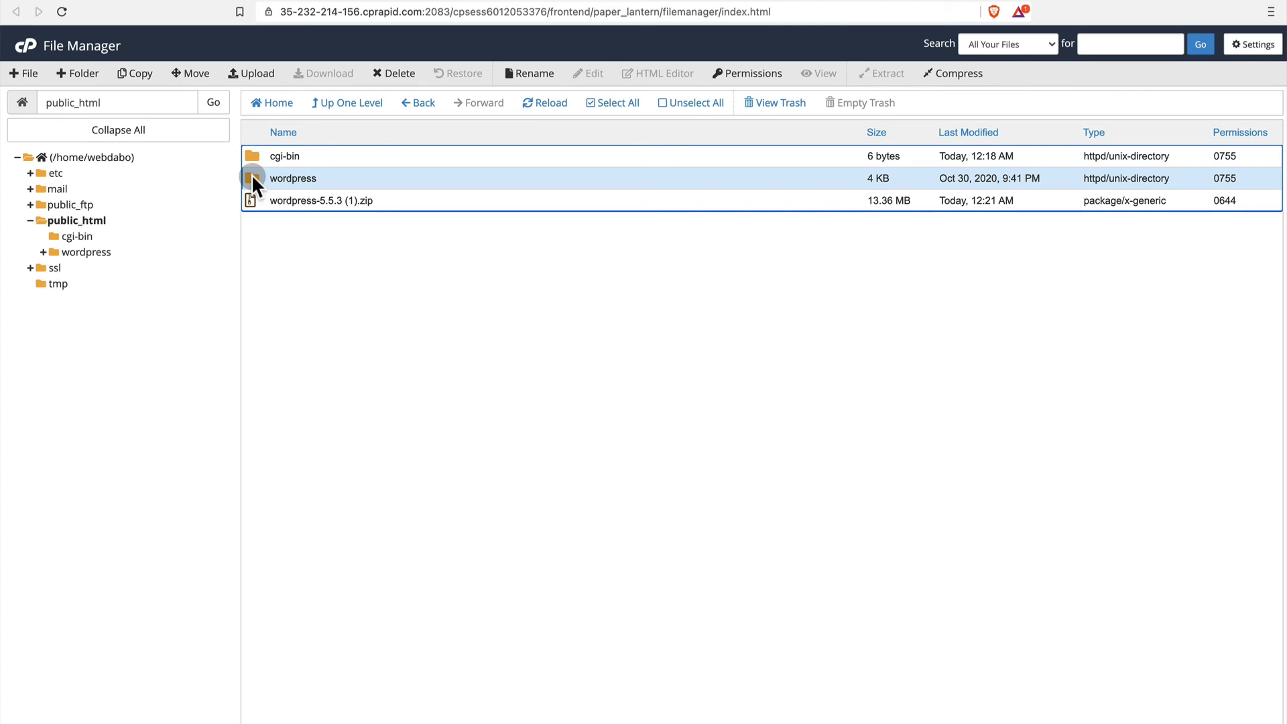
double_click(252, 175)
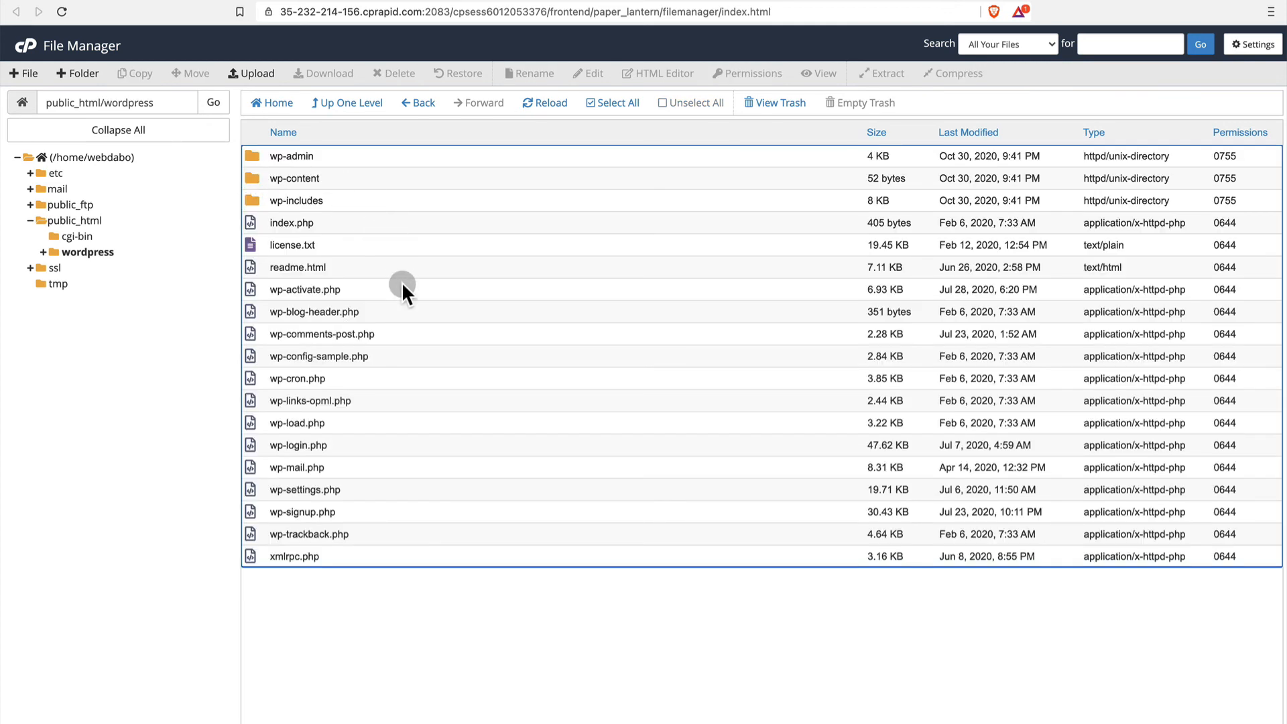
left_click(609, 105)
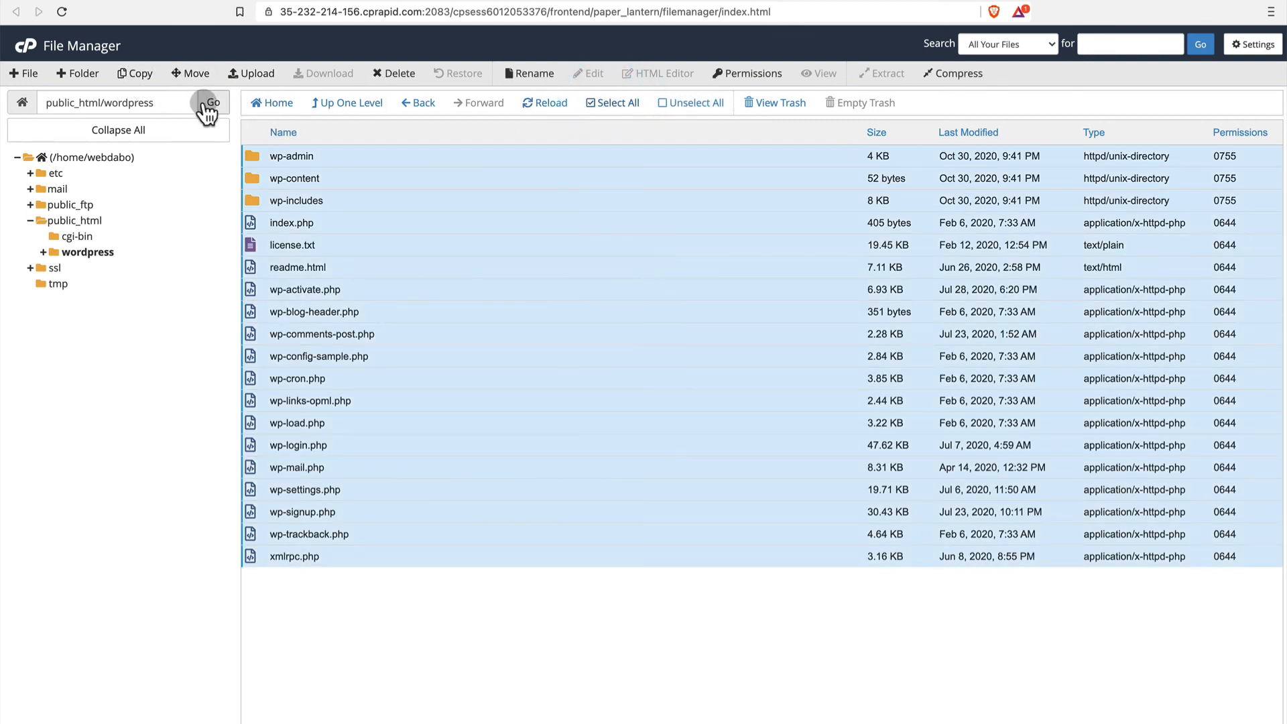
left_click(193, 73)
left_click(643, 461)
left_click_drag(642, 462, 578, 460)
key("BackSpace")
key("BackSpace")
left_click(755, 502)
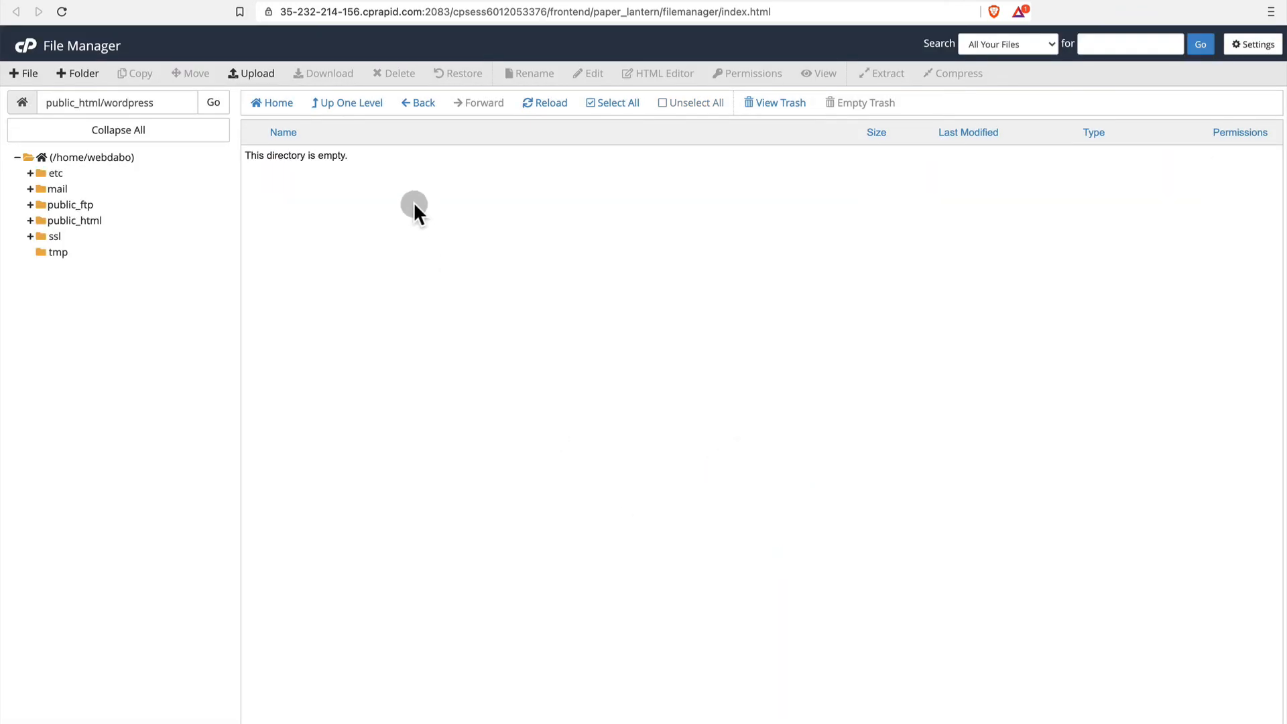
Return to public_html and move the cgi-bin and wordpress folders to the trash.
left_click(371, 107)
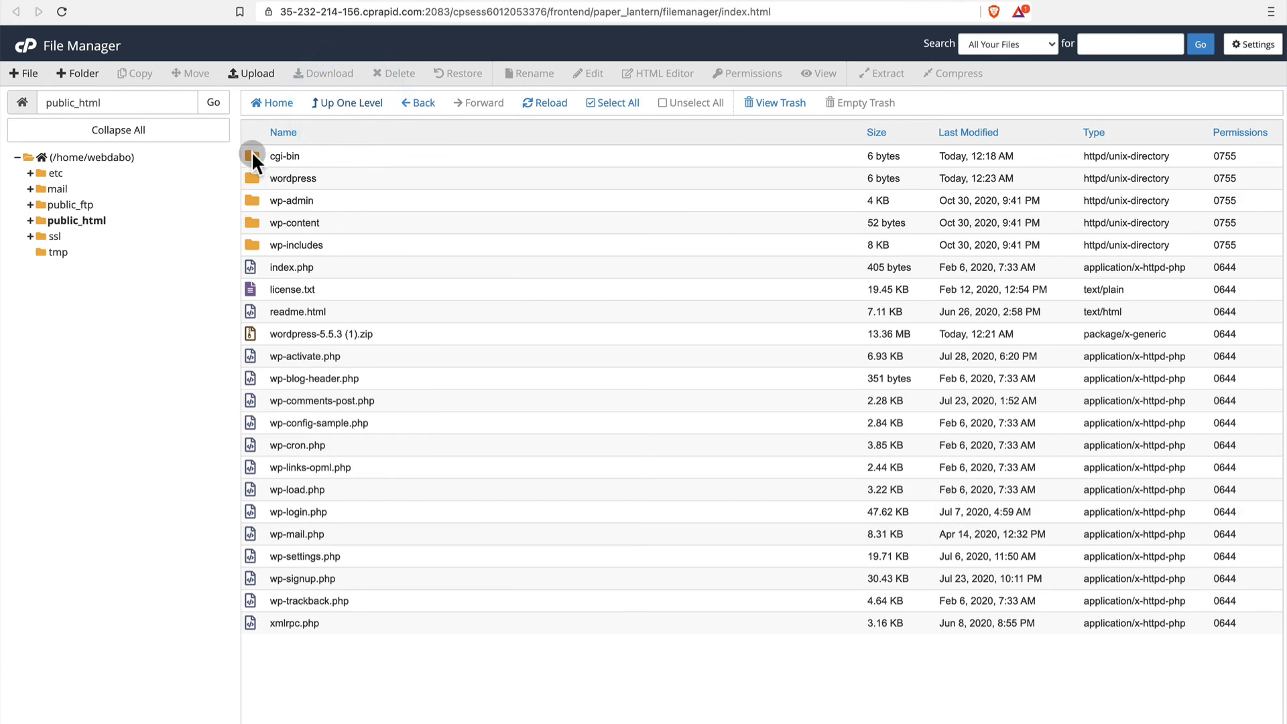
left_click(251, 150)
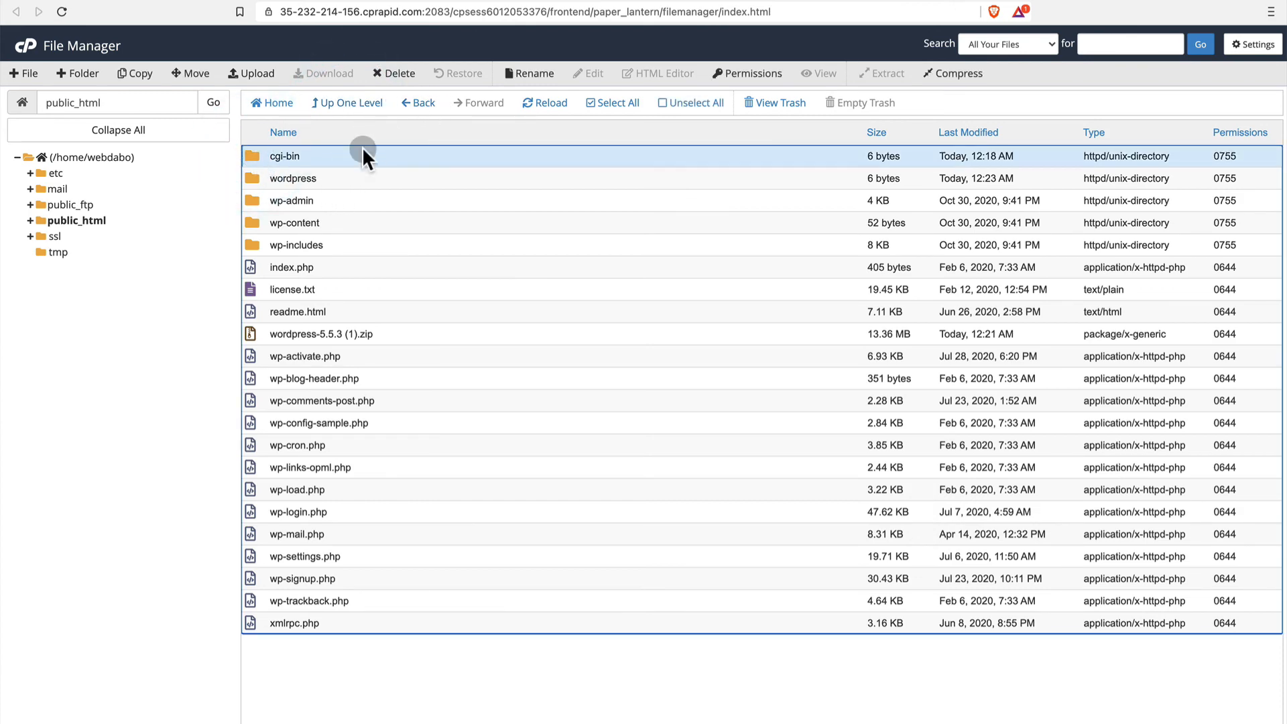
left_click(392, 74)
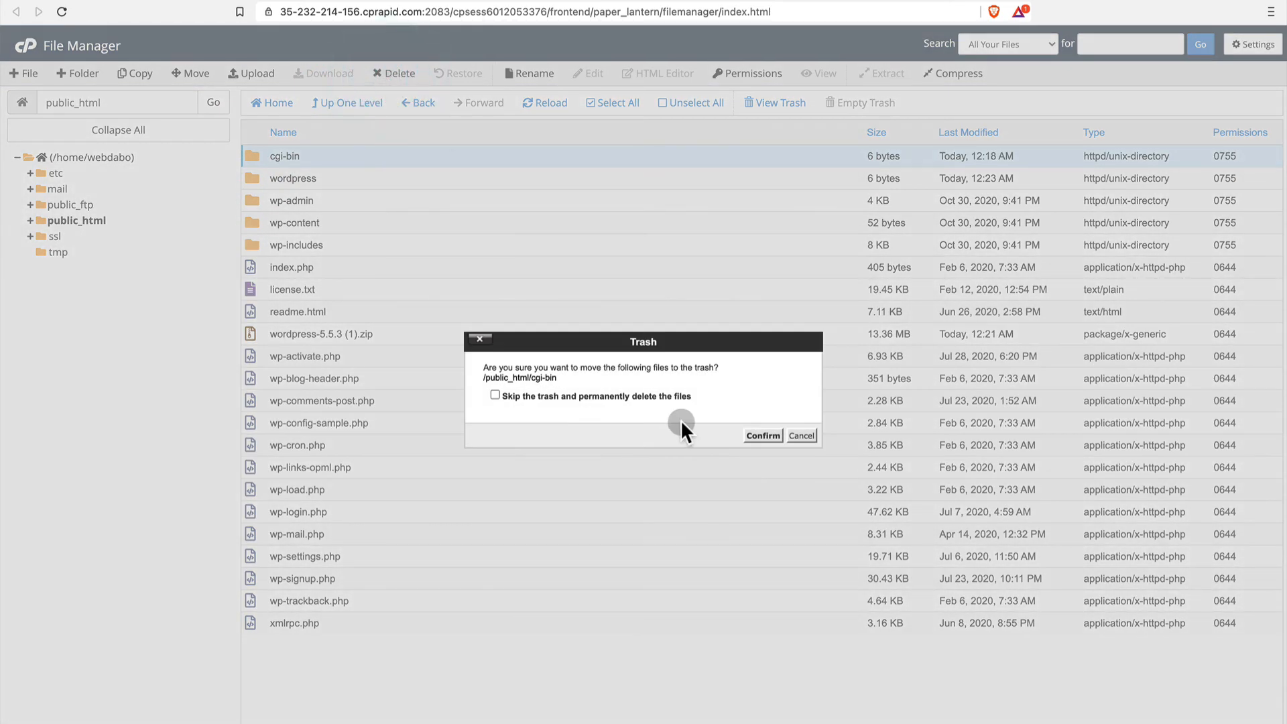
left_click(763, 436)
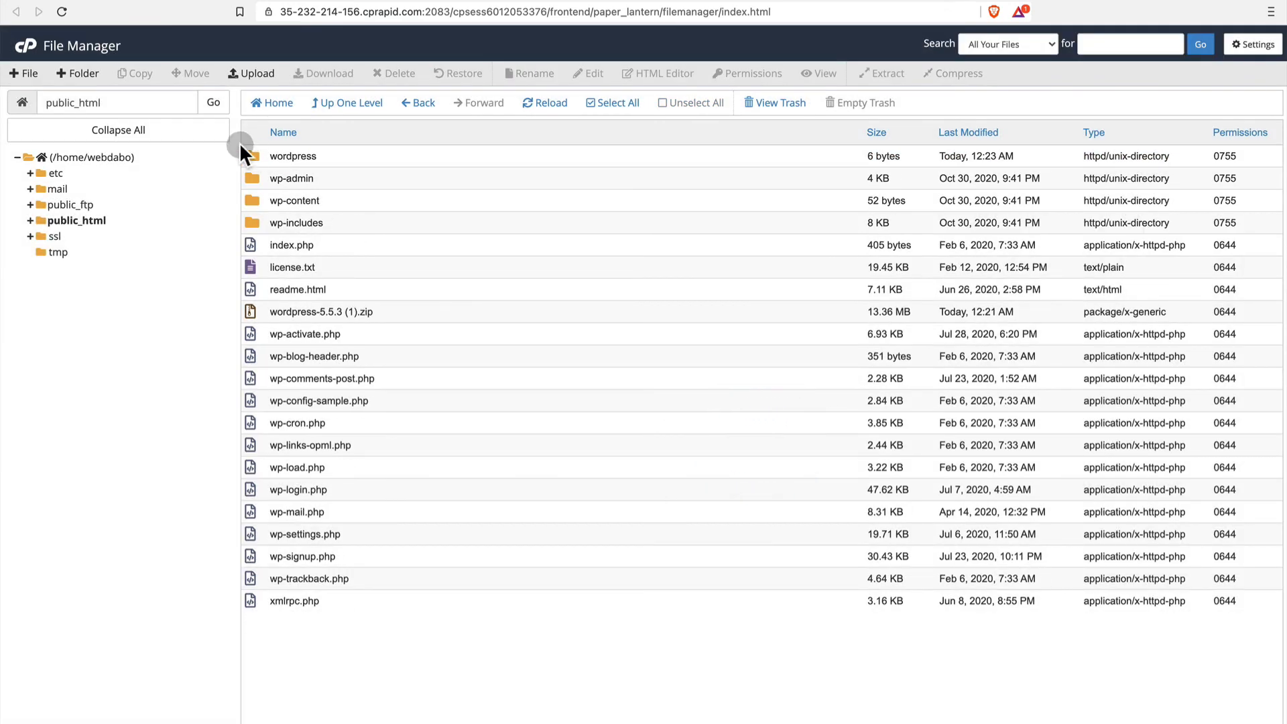
left_click_drag(246, 149, 480, 94)
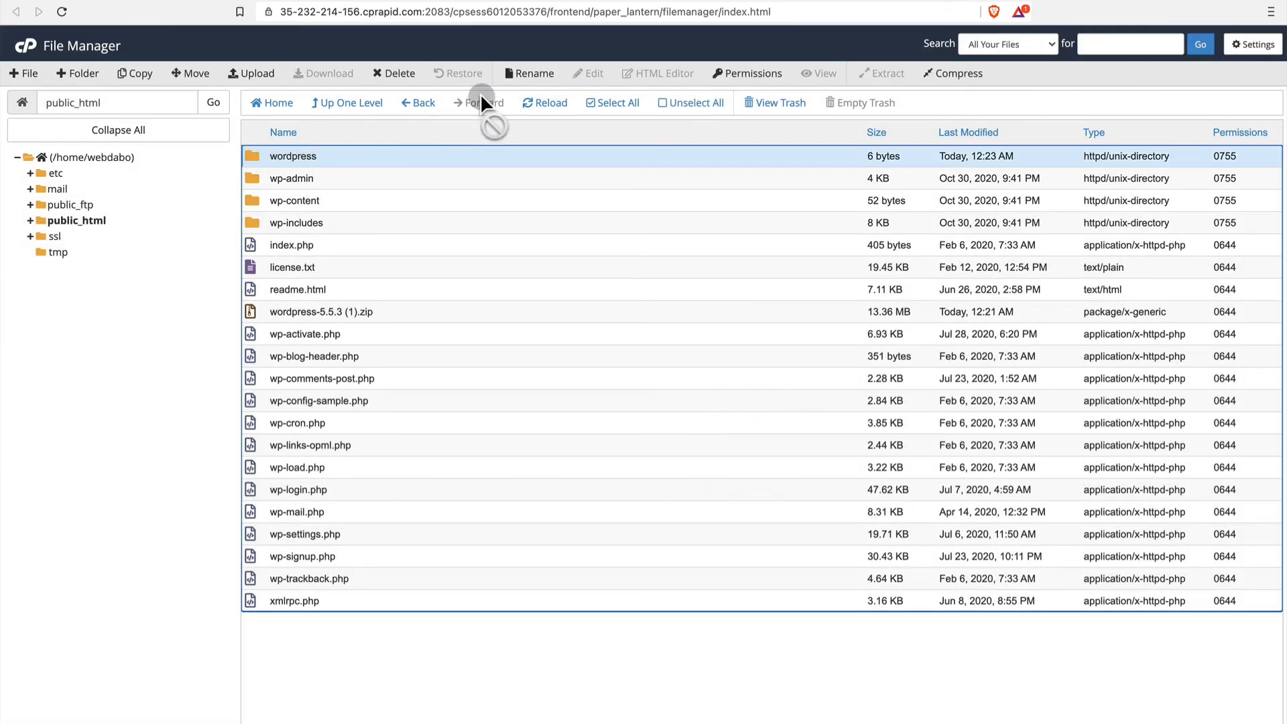
left_click(393, 75)
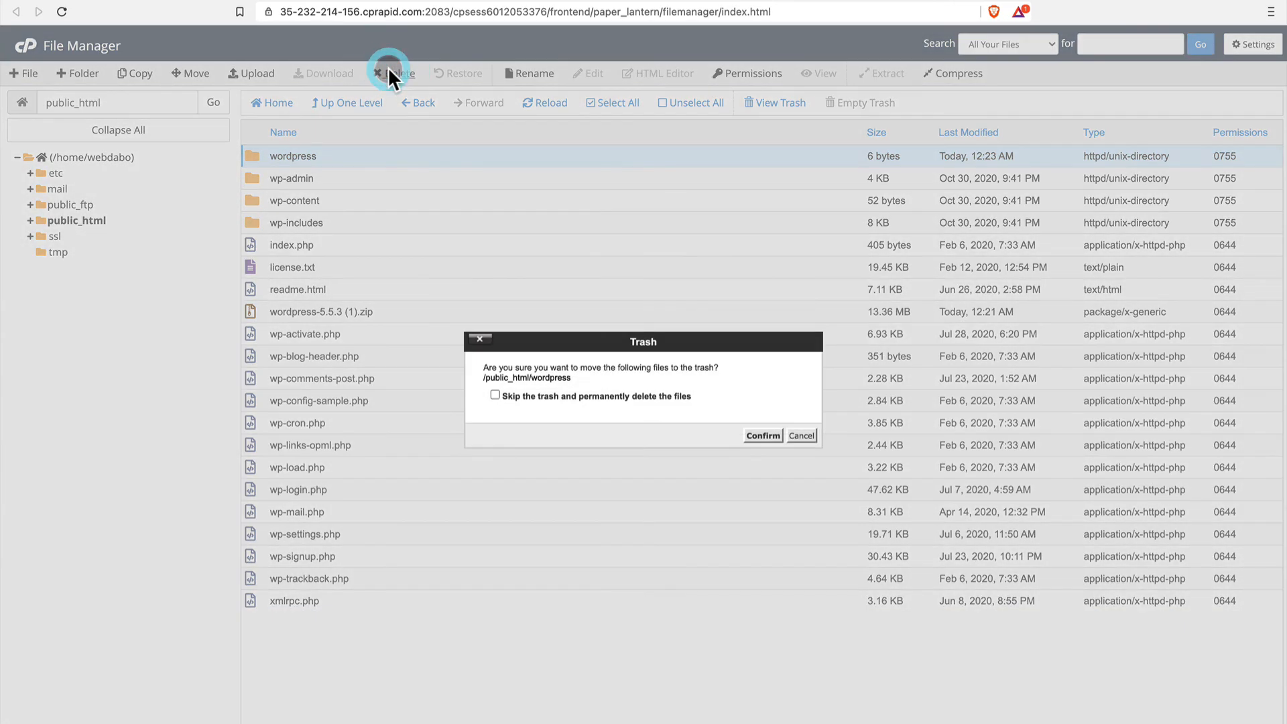
left_click(762, 435)
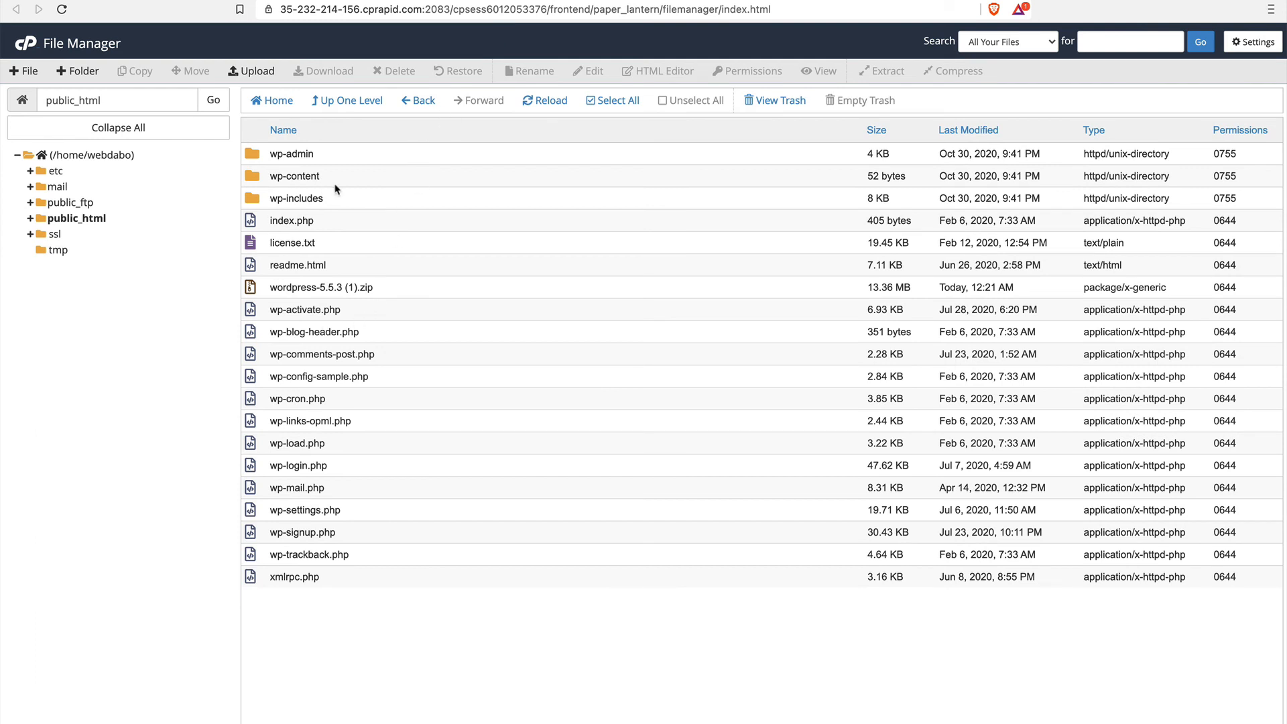
Move the archive wordpress-5.5.3 (1).zip in public_html to the trash.
left_click(251, 288)
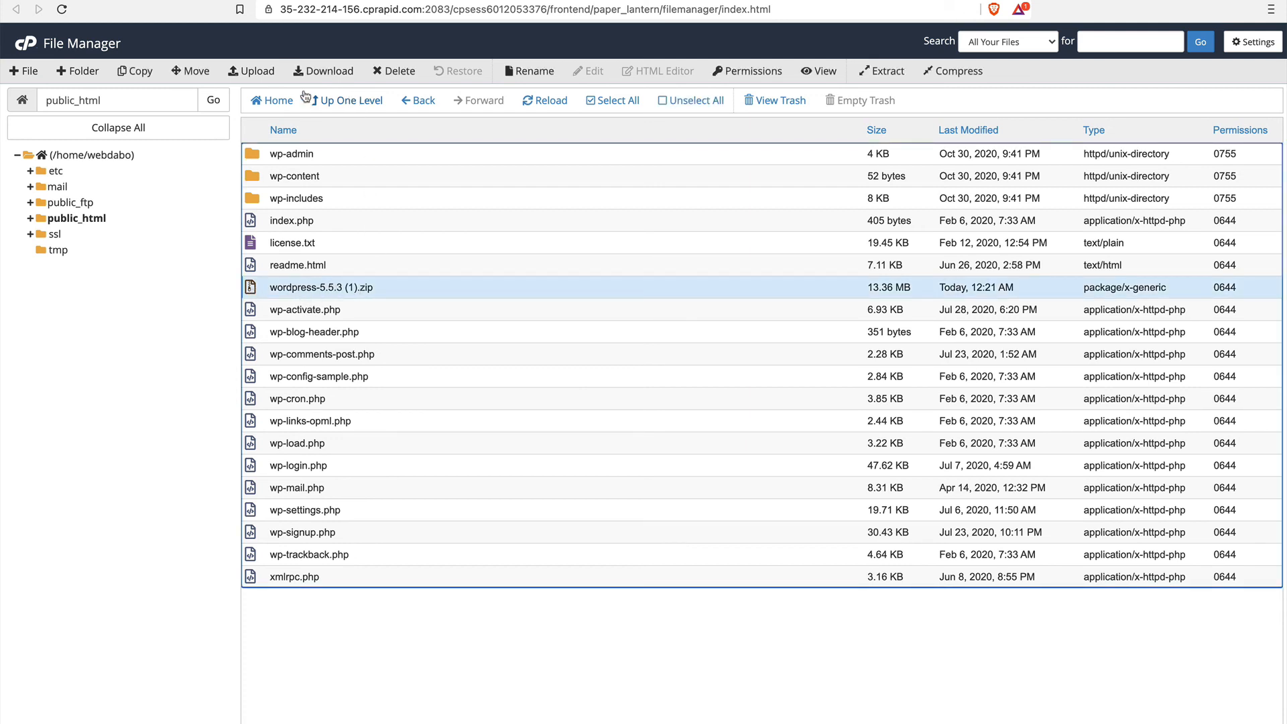
left_click(396, 72)
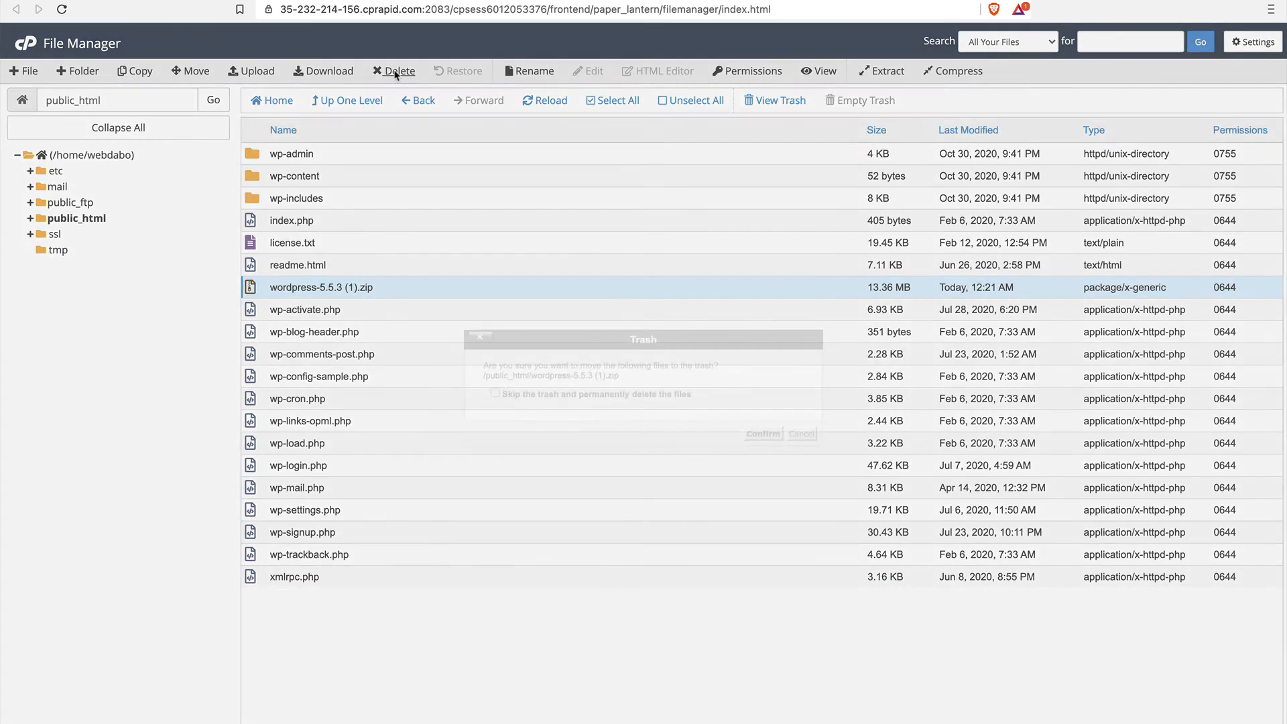
left_click(763, 434)
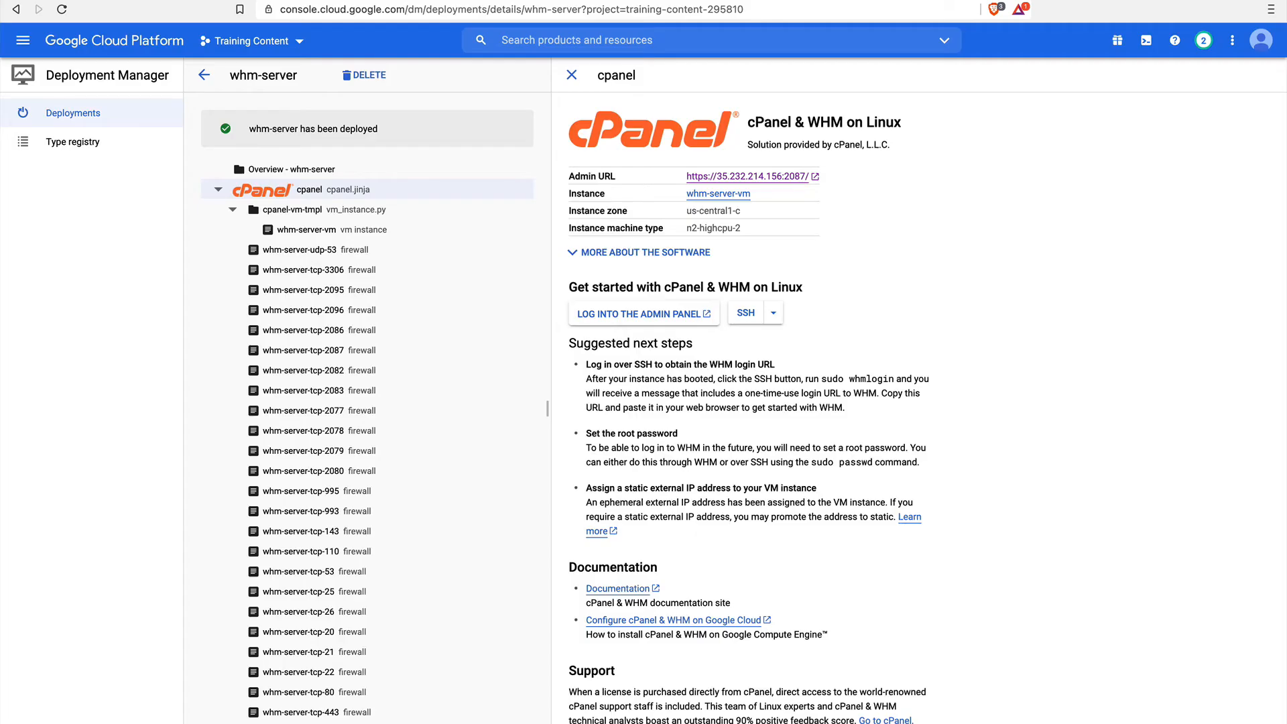
right_click(778, 180)
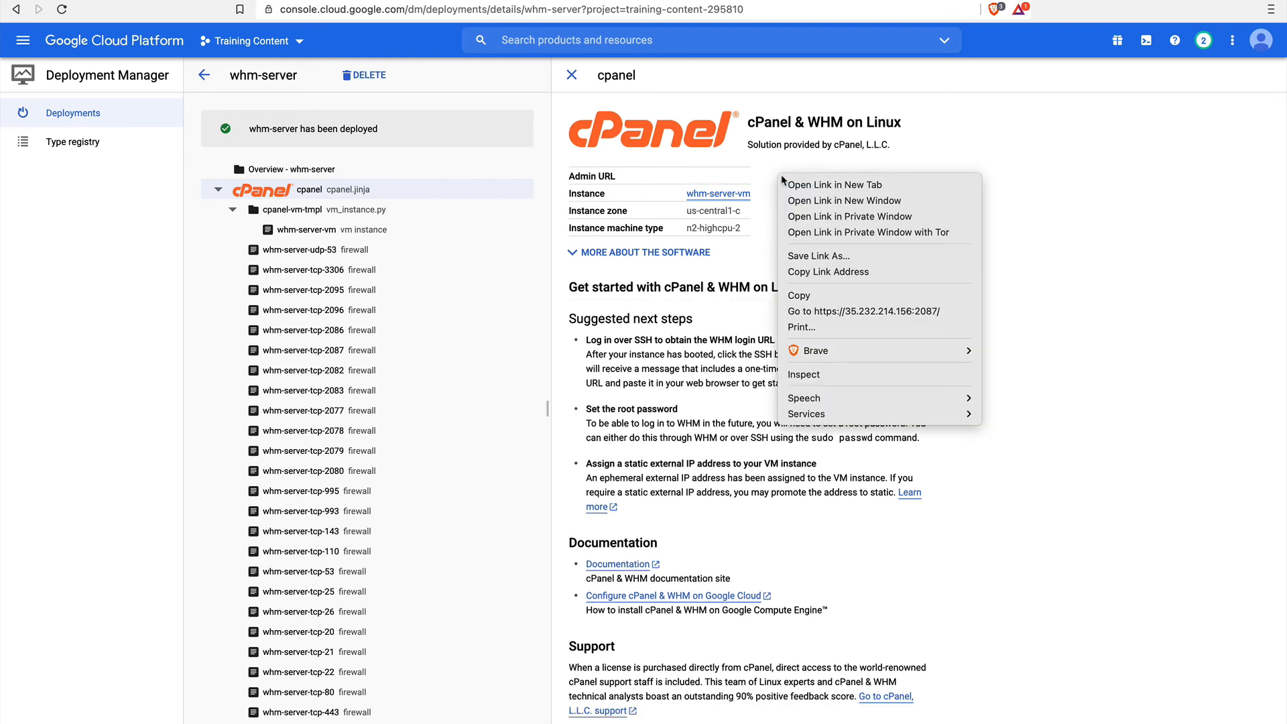
left_click(863, 178)
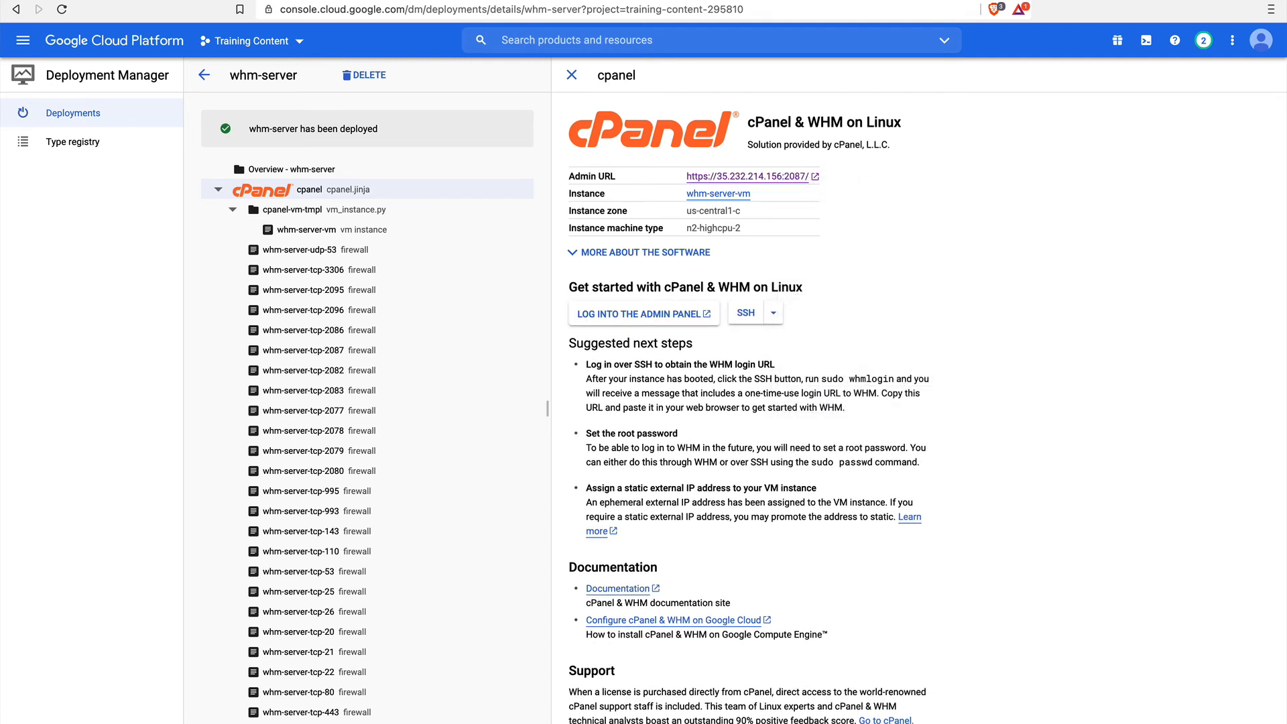
left_click(328, 96)
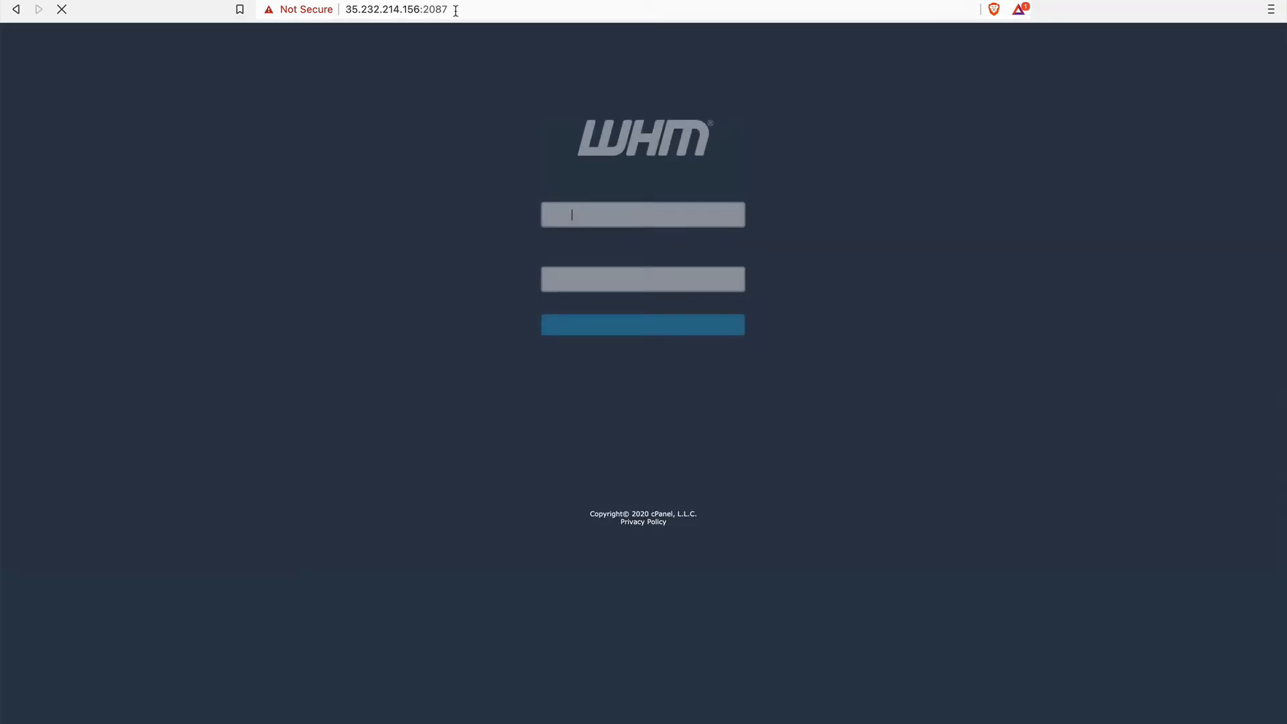
left_click(456, 11)
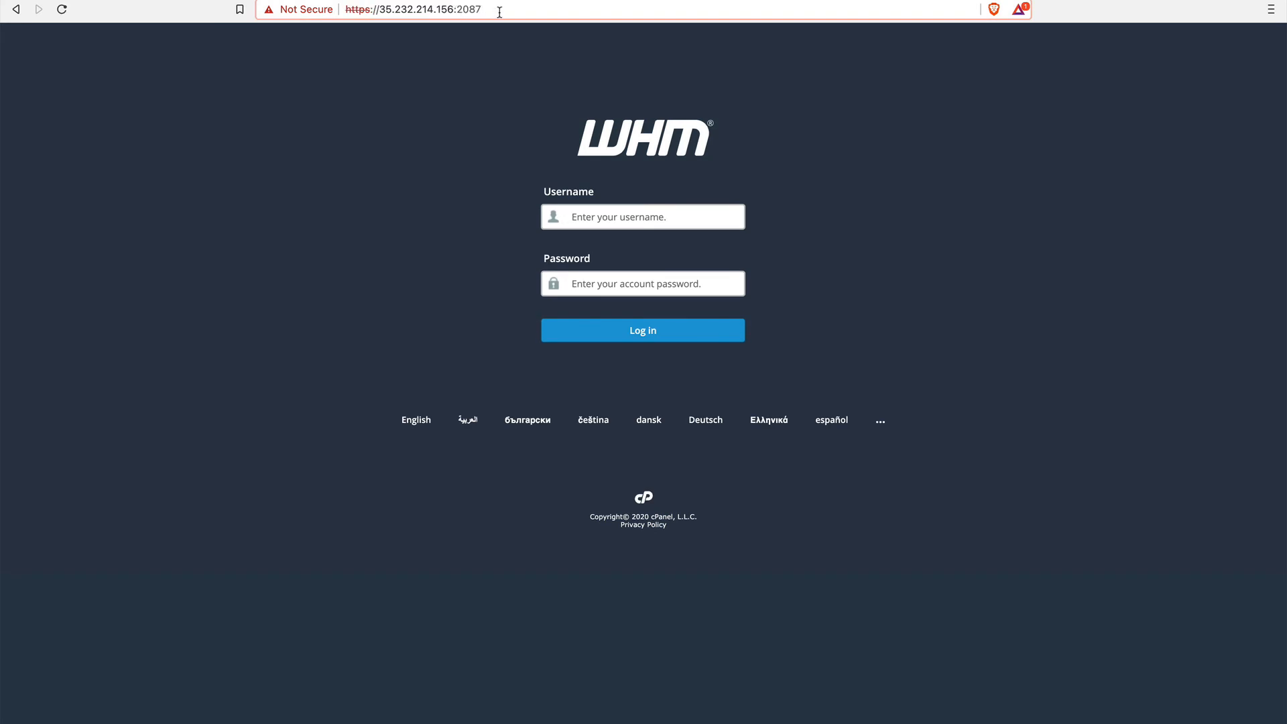
left_click_drag(500, 12, 458, 10)
key("BackSpace")
key("BackSpace")
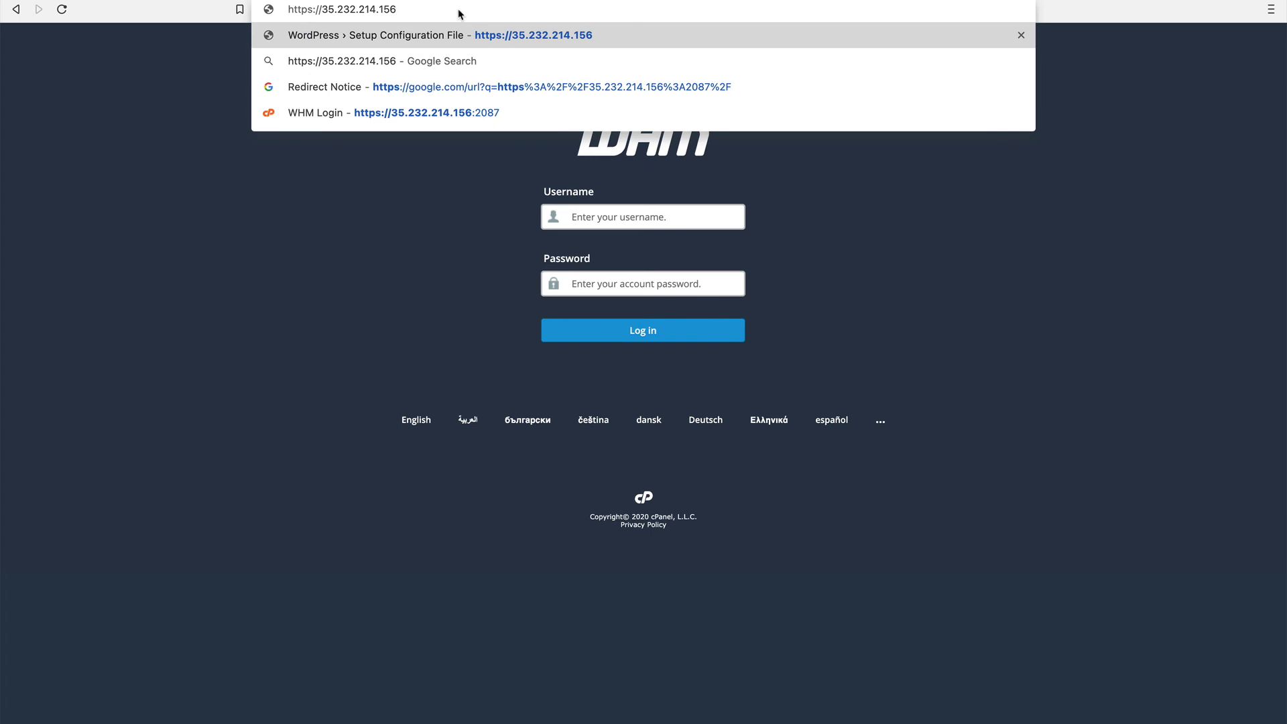
key("Return")
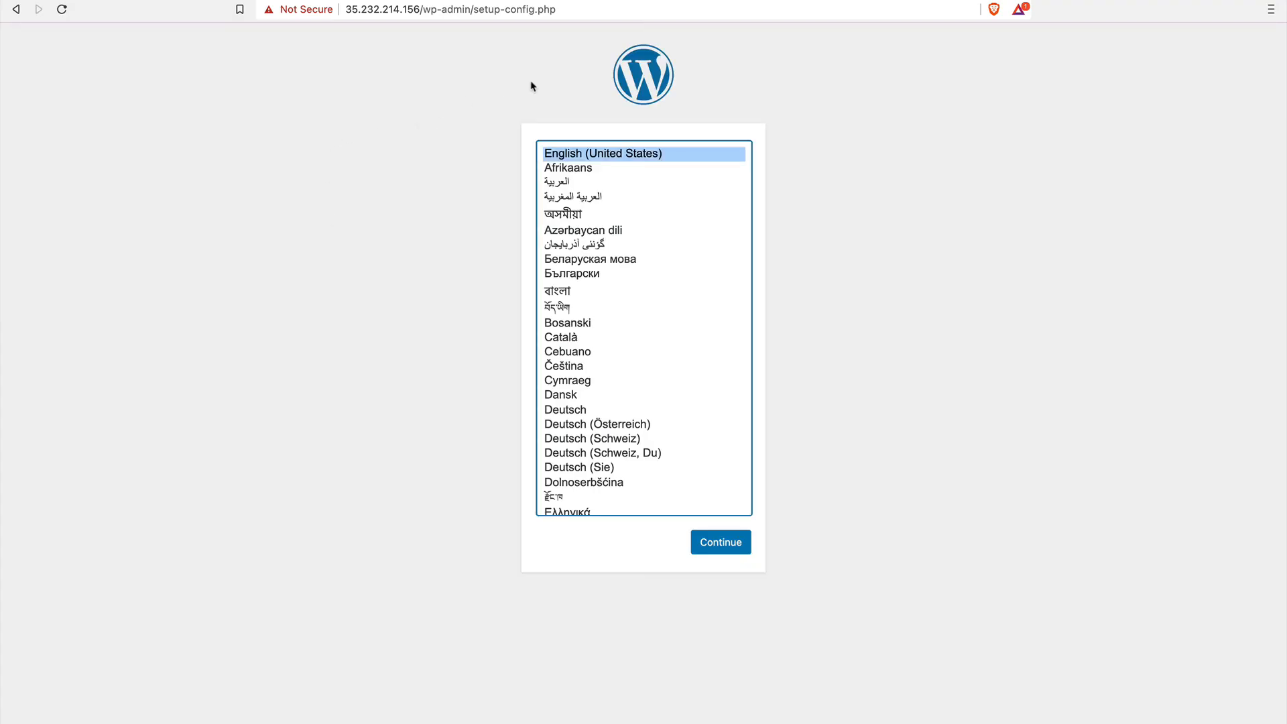
left_click(730, 547)
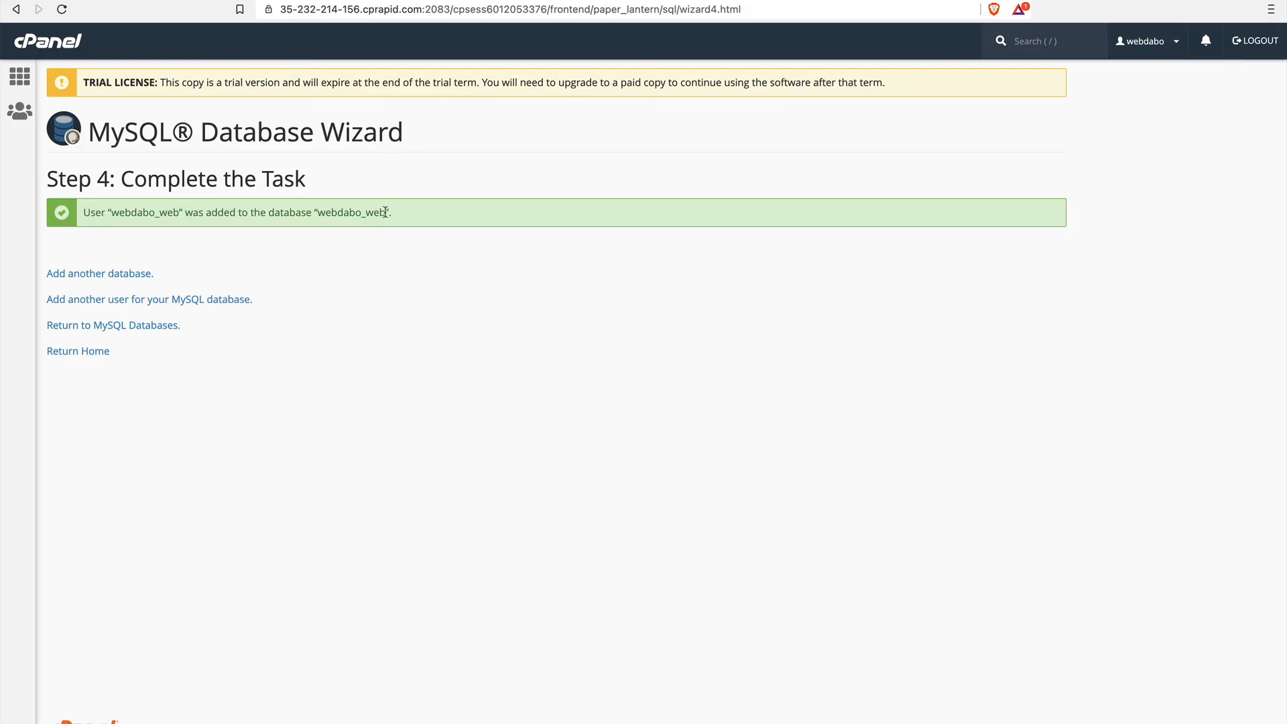
Copy webdabo_web from the MySQL Database Wizard result and enter it as WordPress's database name and username.
left_click_drag(385, 211, 321, 210)
key("super+c")
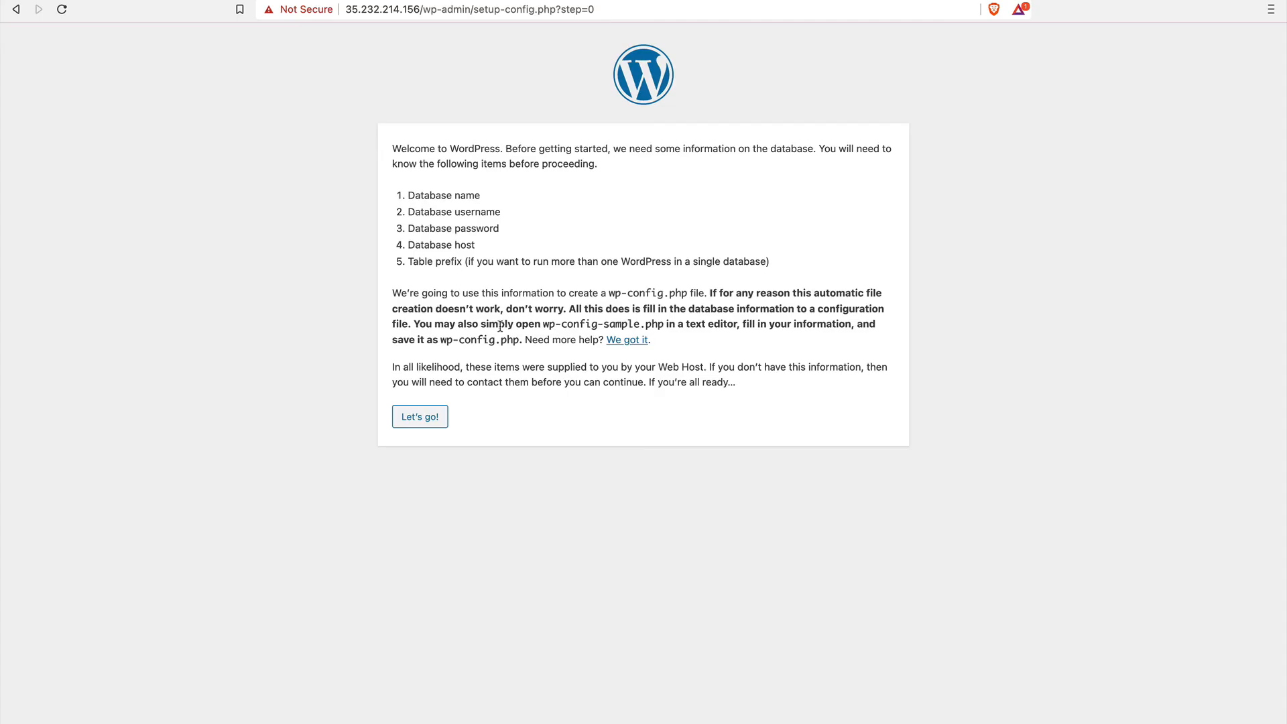
left_click(432, 431)
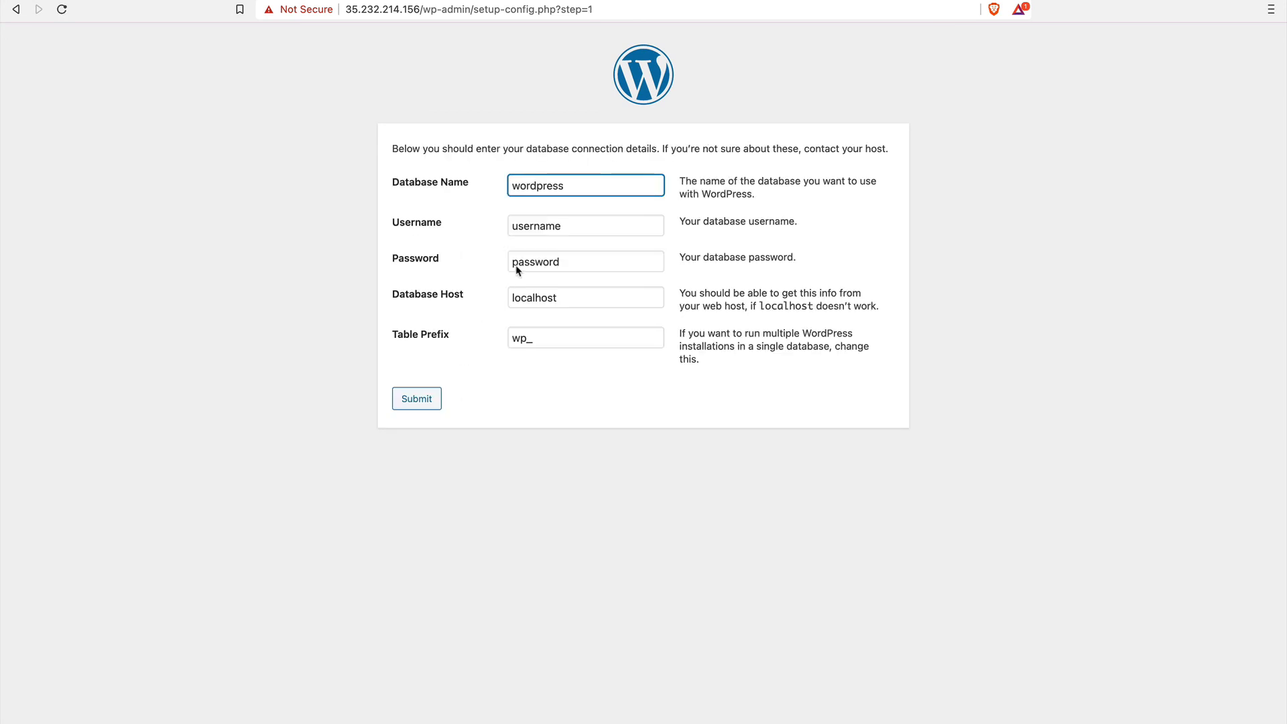
key("super+a")
key("super+v")
left_click_drag(574, 224, 467, 226)
key("super+v")
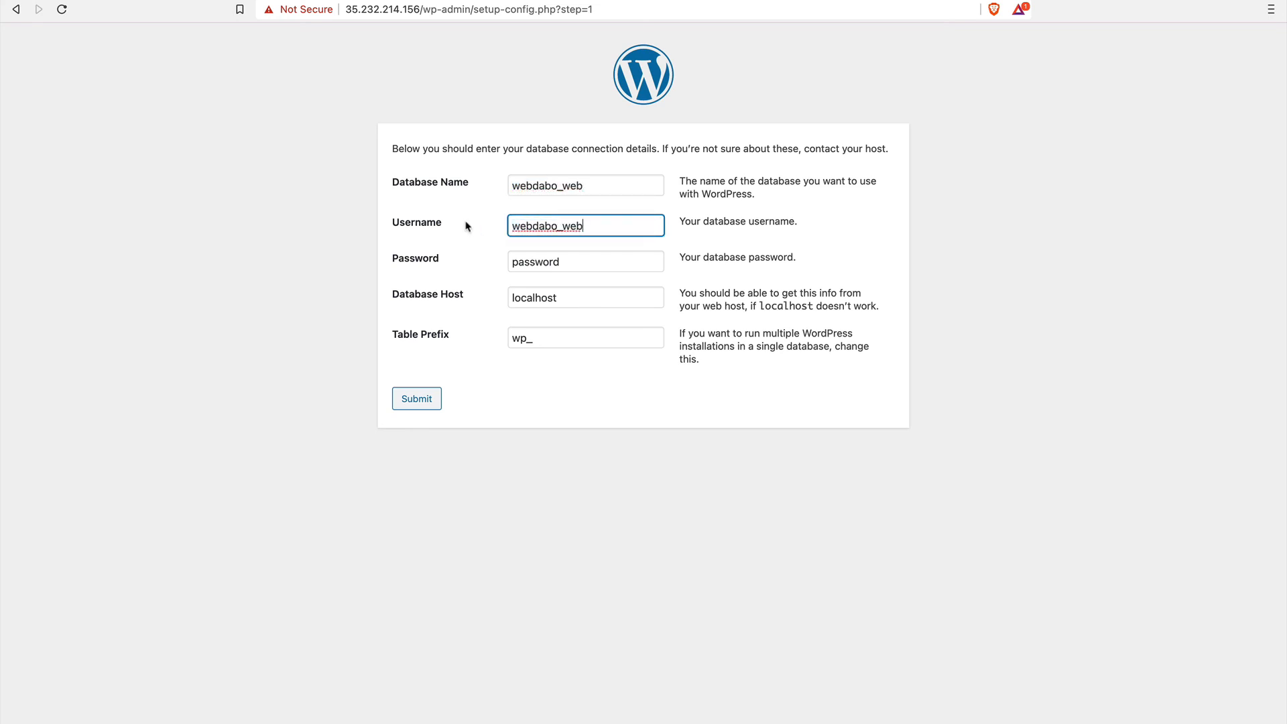
Replace the placeholder database password with the database user's password.
left_click(570, 261)
left_click_drag(571, 261, 453, 256)
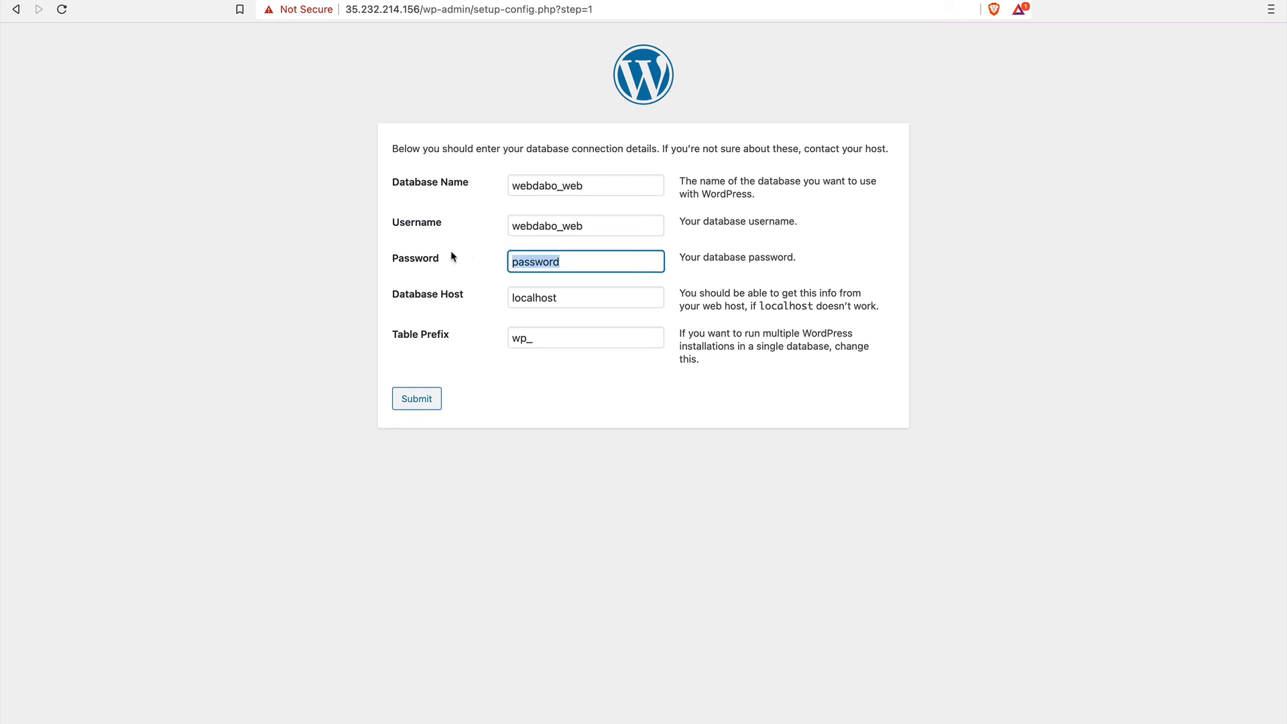
type("••••••••@123")
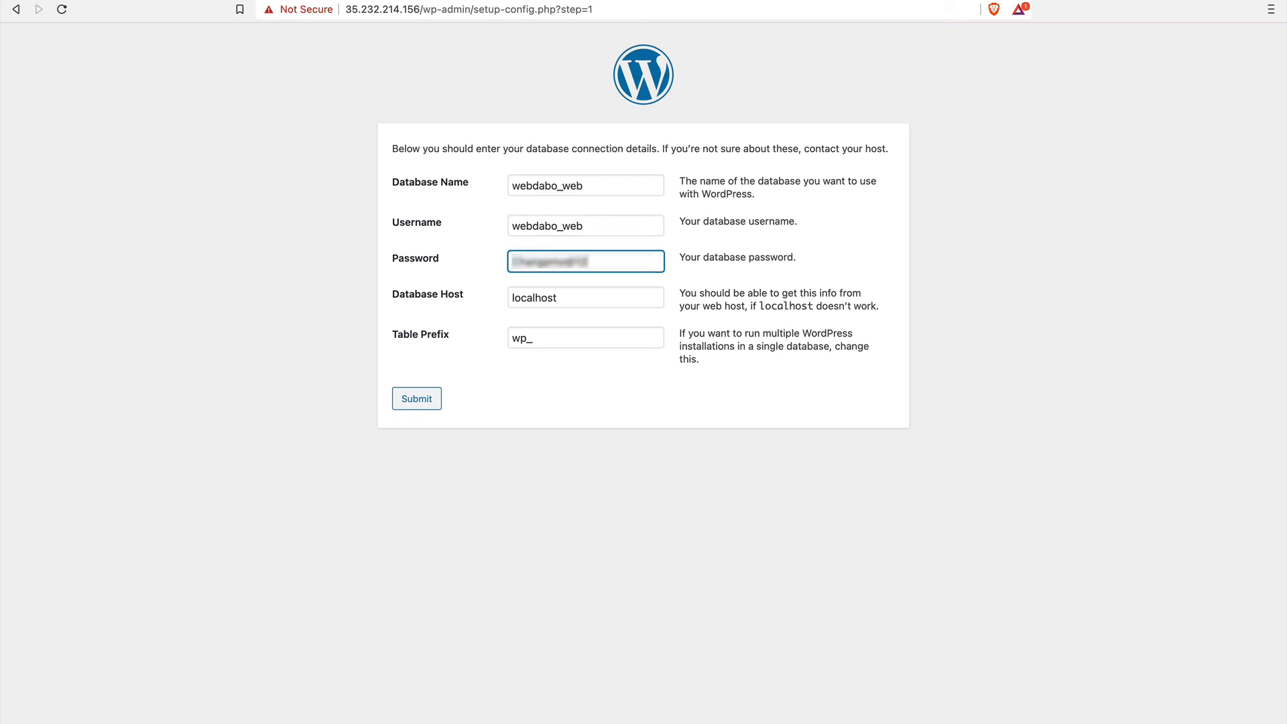
type("4")
Change the table prefix to ry_ and submit the database connection details.
left_click(525, 339)
key("BackSpace")
key("BackSpace")
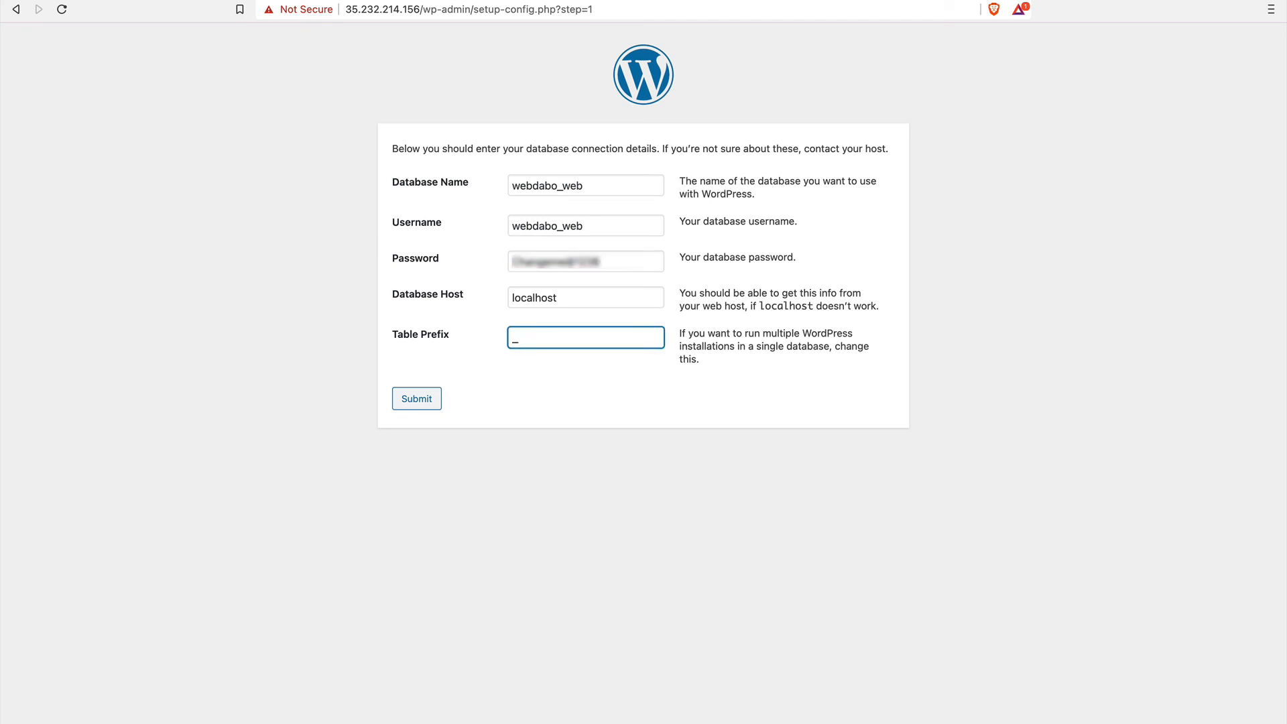
type("ry")
left_click(423, 404)
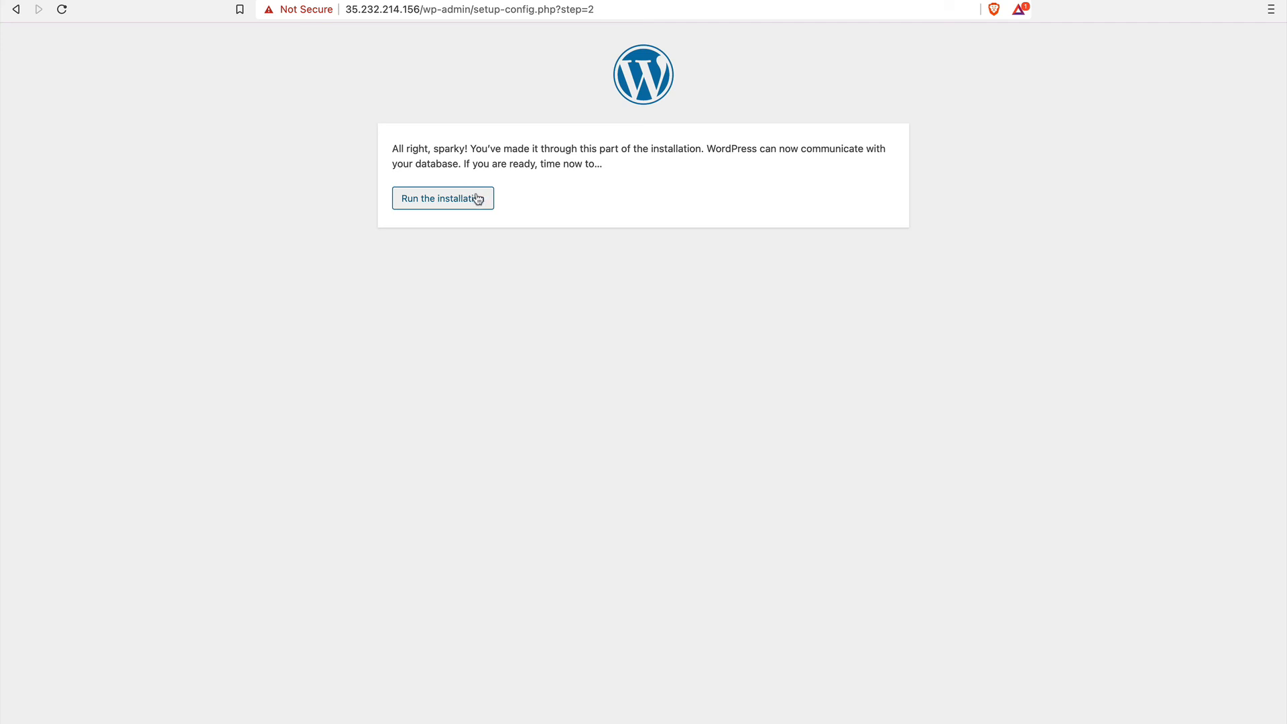
Run the WordPress installation, setting the site title to WHMCpanel Tutorial and the username to admin.
left_click(477, 199)
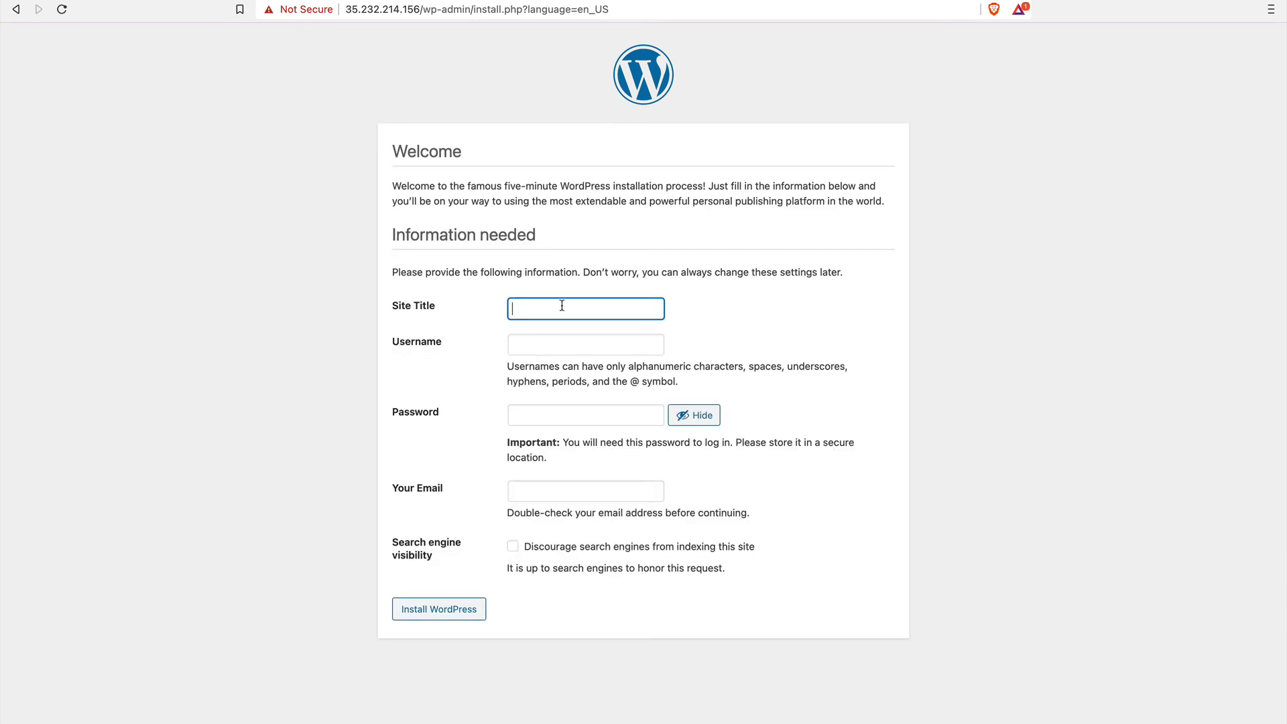
left_click(562, 306)
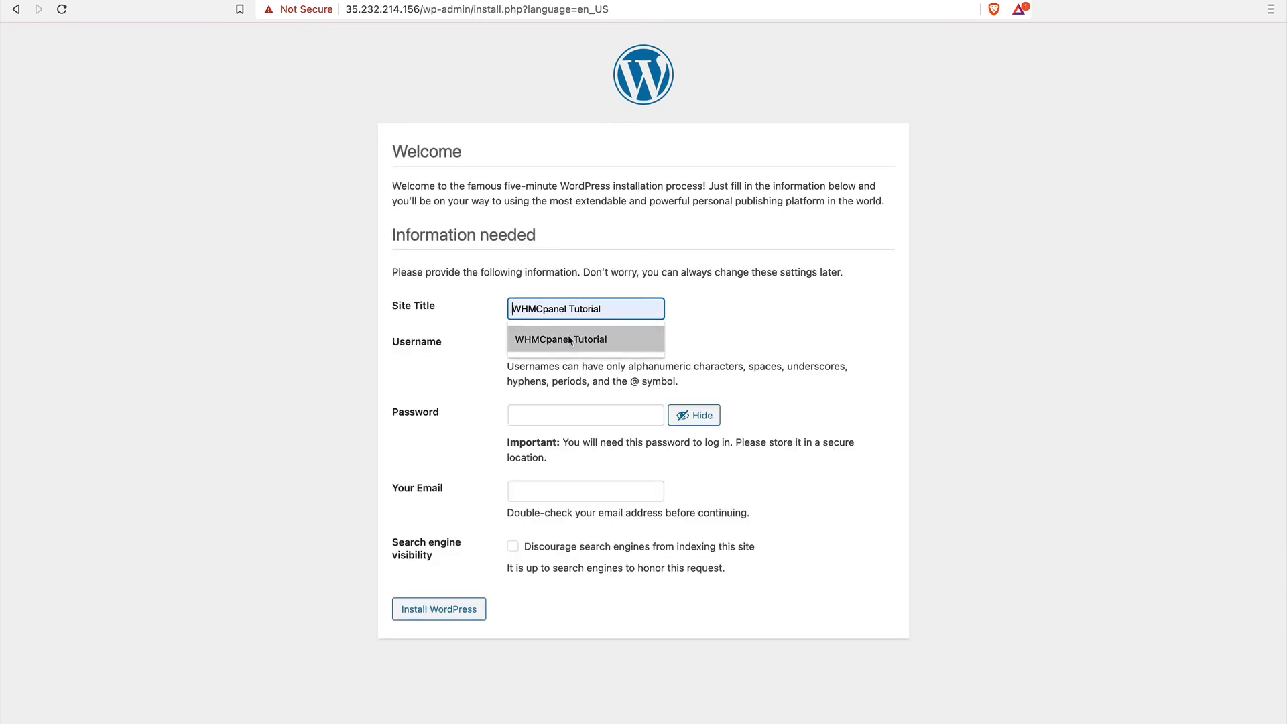
left_click(567, 337)
left_click(561, 344)
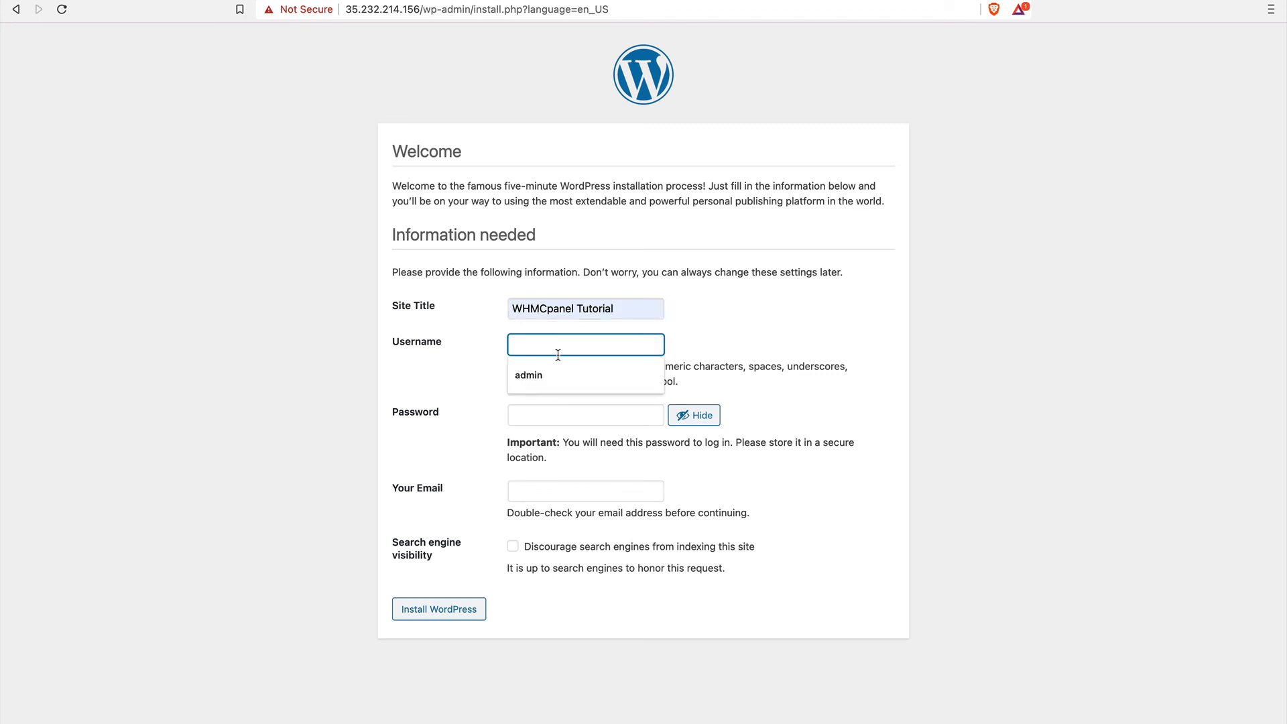
left_click(555, 363)
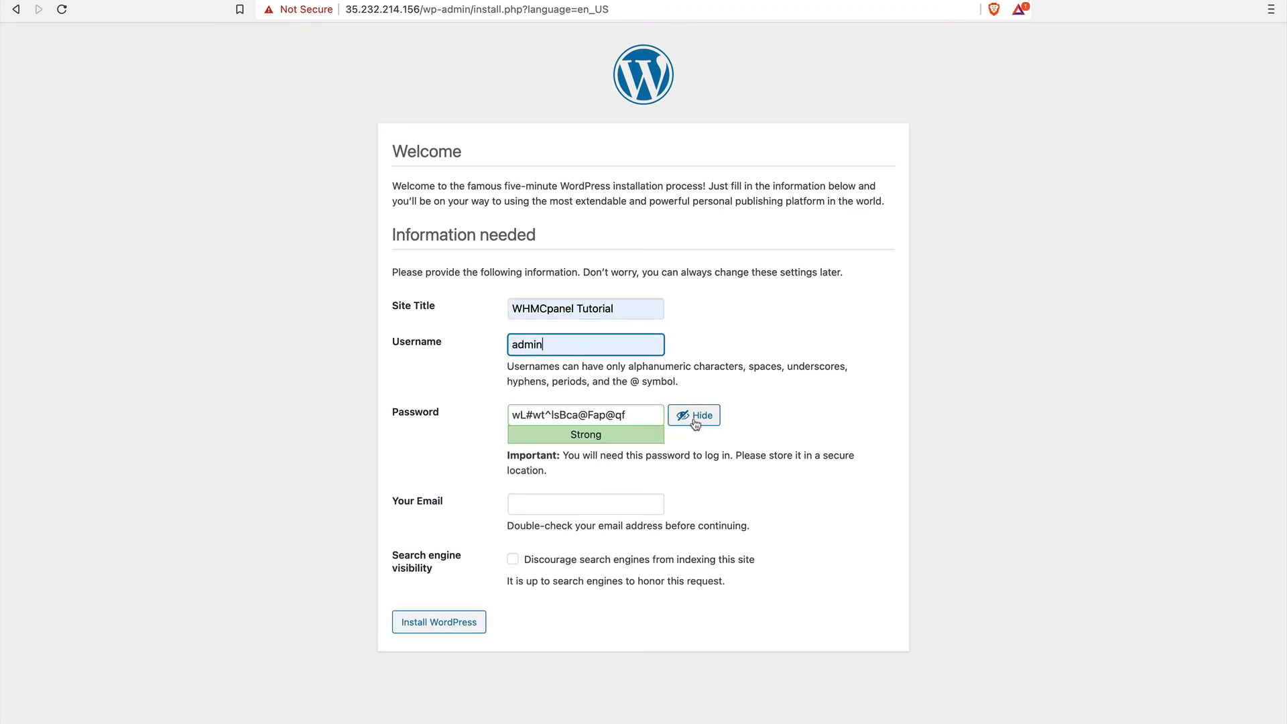
Select the generated administrator password, hide it from view and fill in the administrator's email address.
left_click_drag(644, 417, 437, 393)
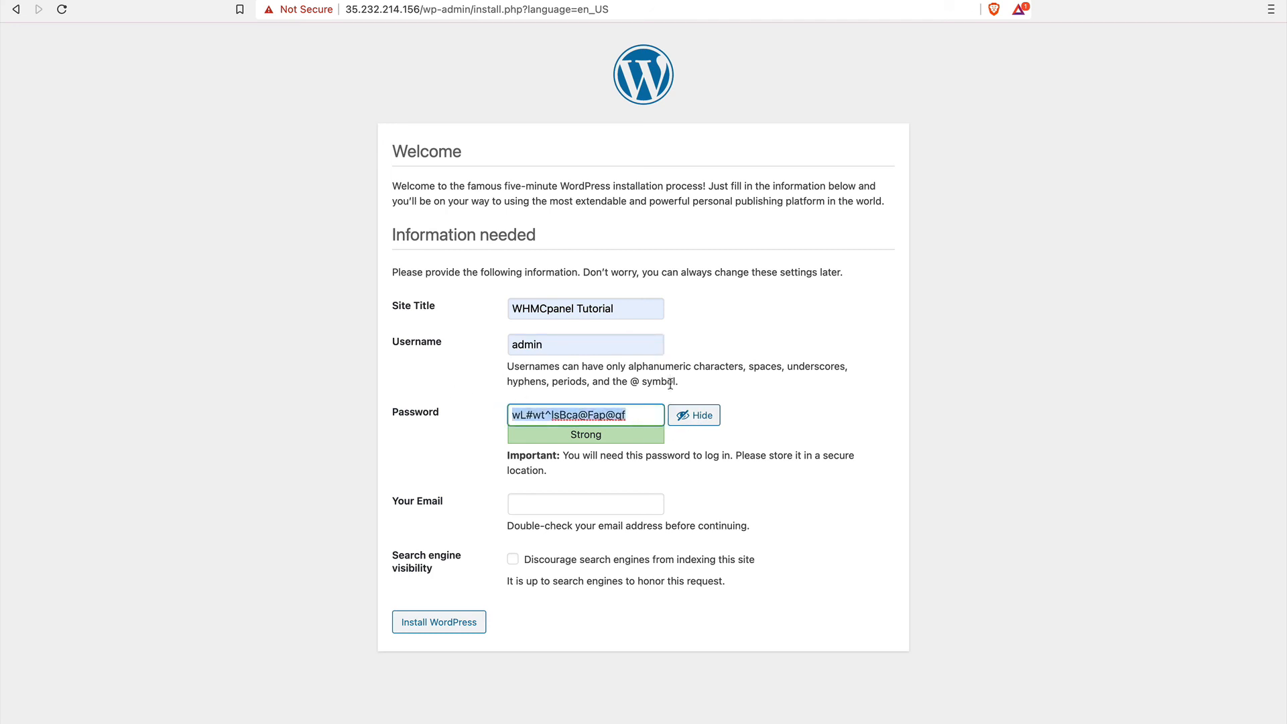
left_click(693, 417)
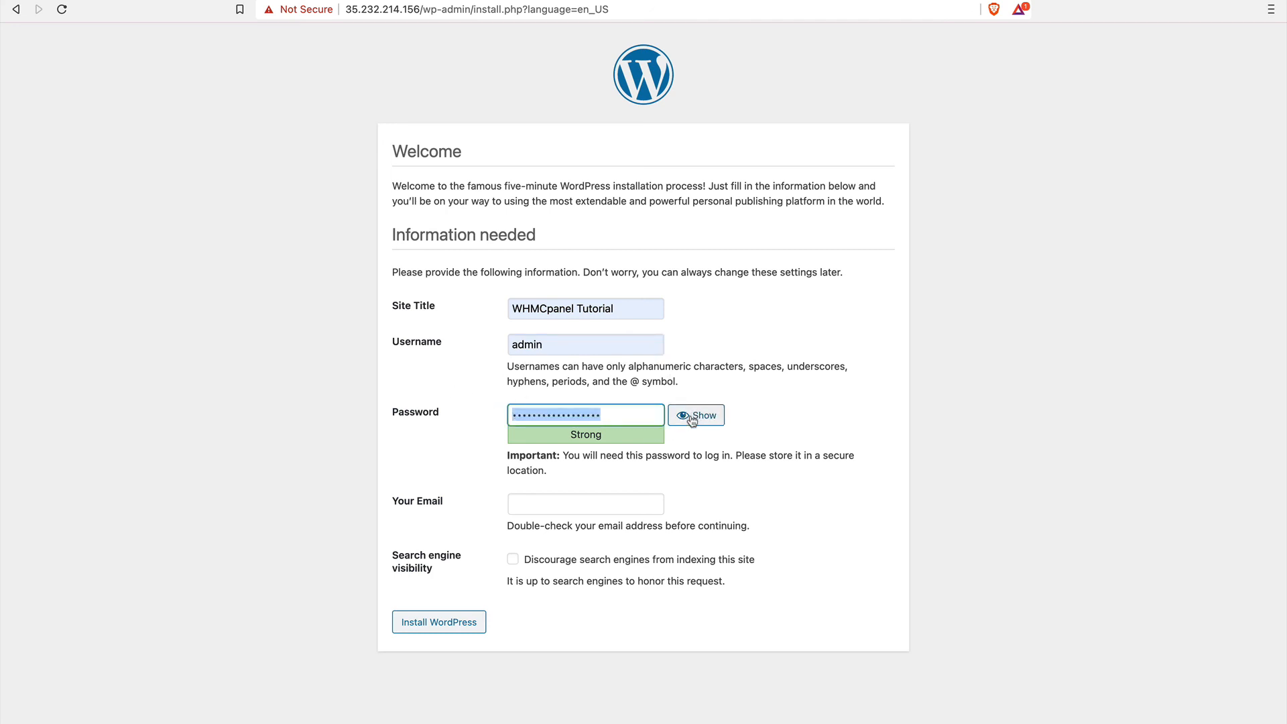
left_click(554, 507)
left_click(556, 534)
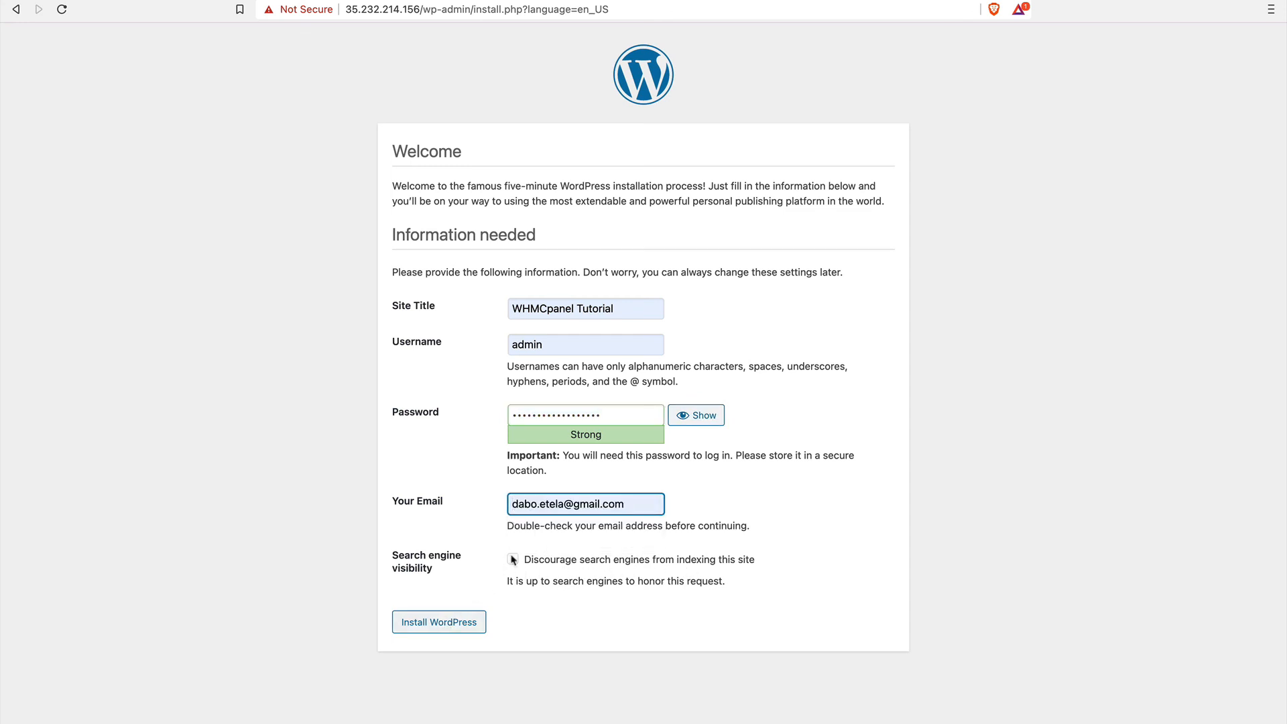
Install WordPress with the entered site details and log in to its dashboard as admin with the administrator password.
left_click(424, 624)
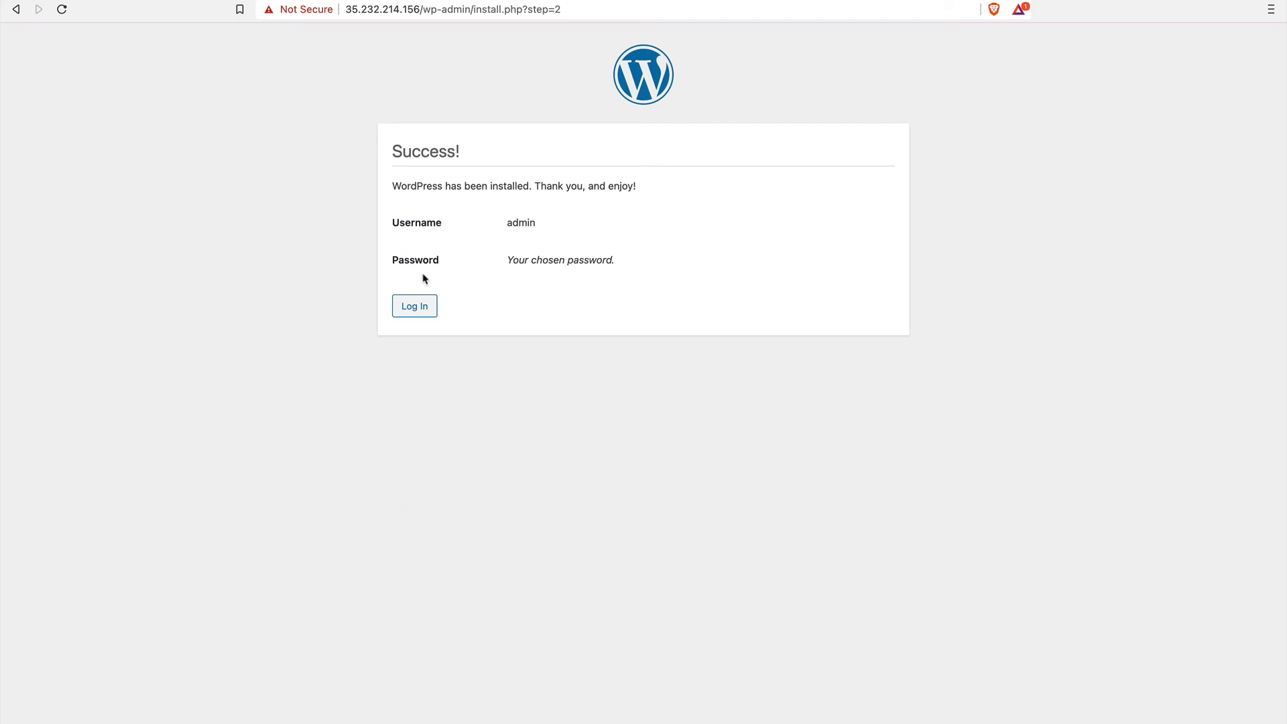
left_click(414, 306)
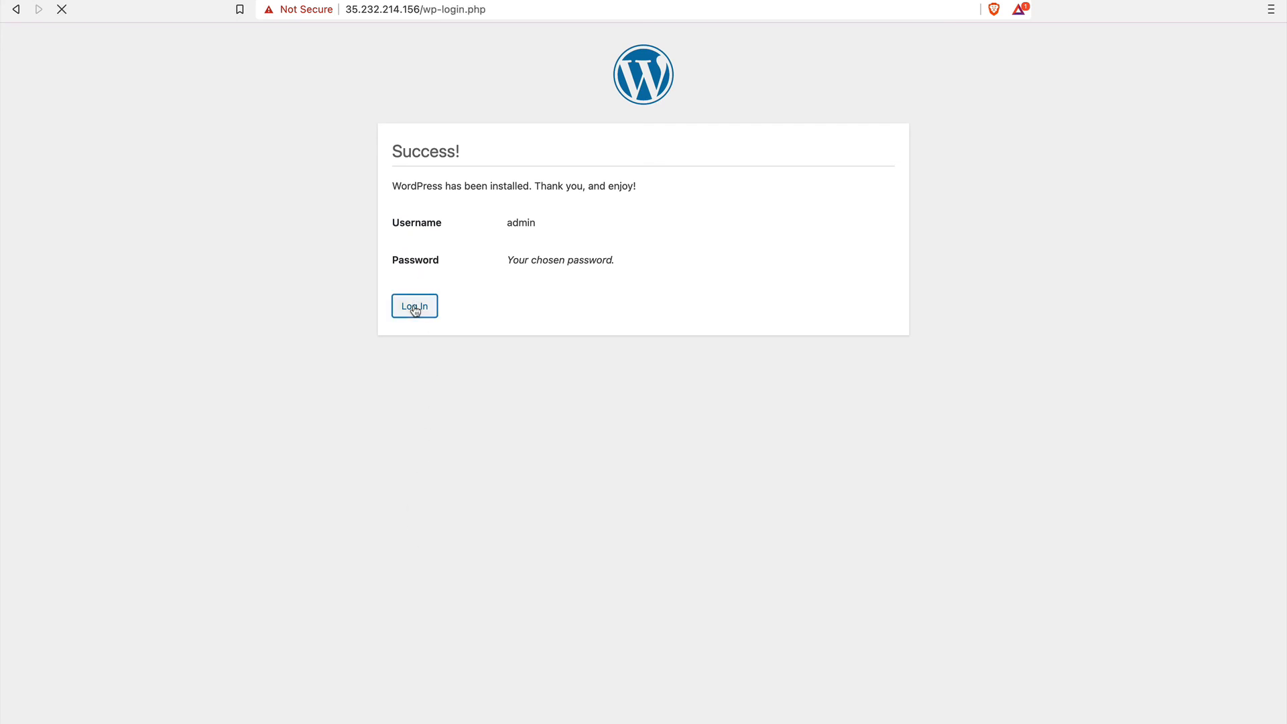
type("admin")
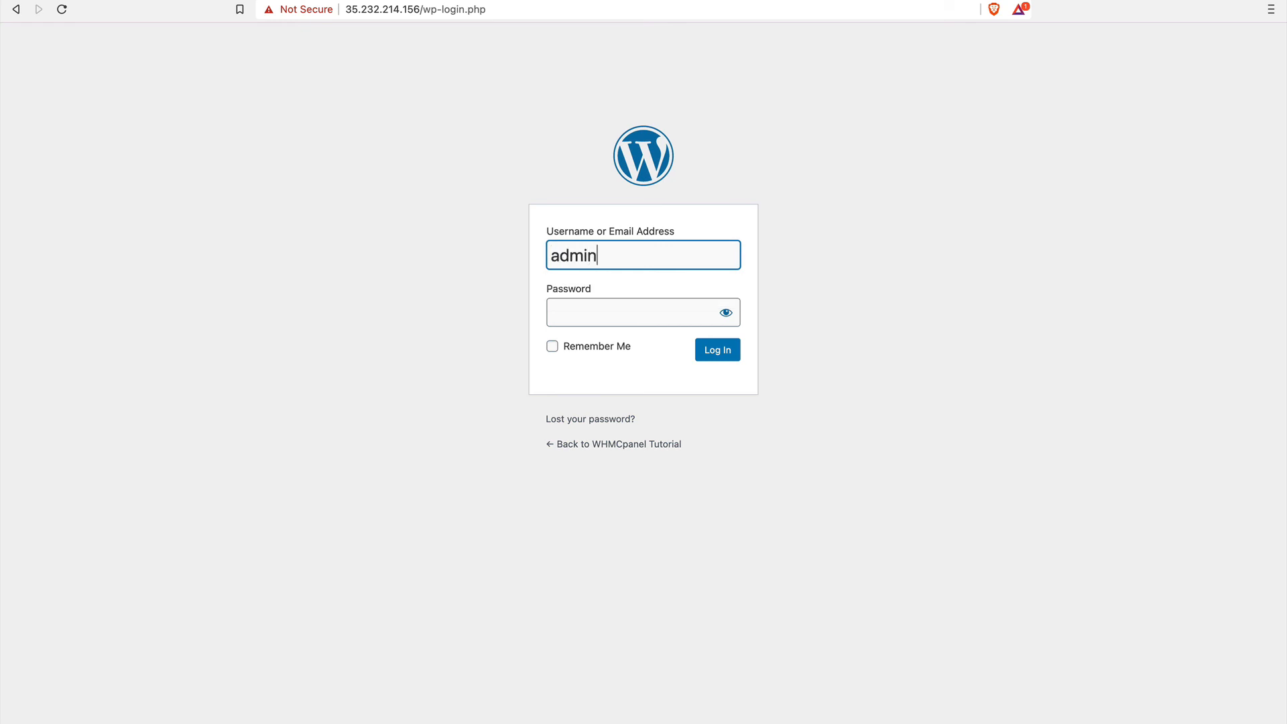
left_click(594, 301)
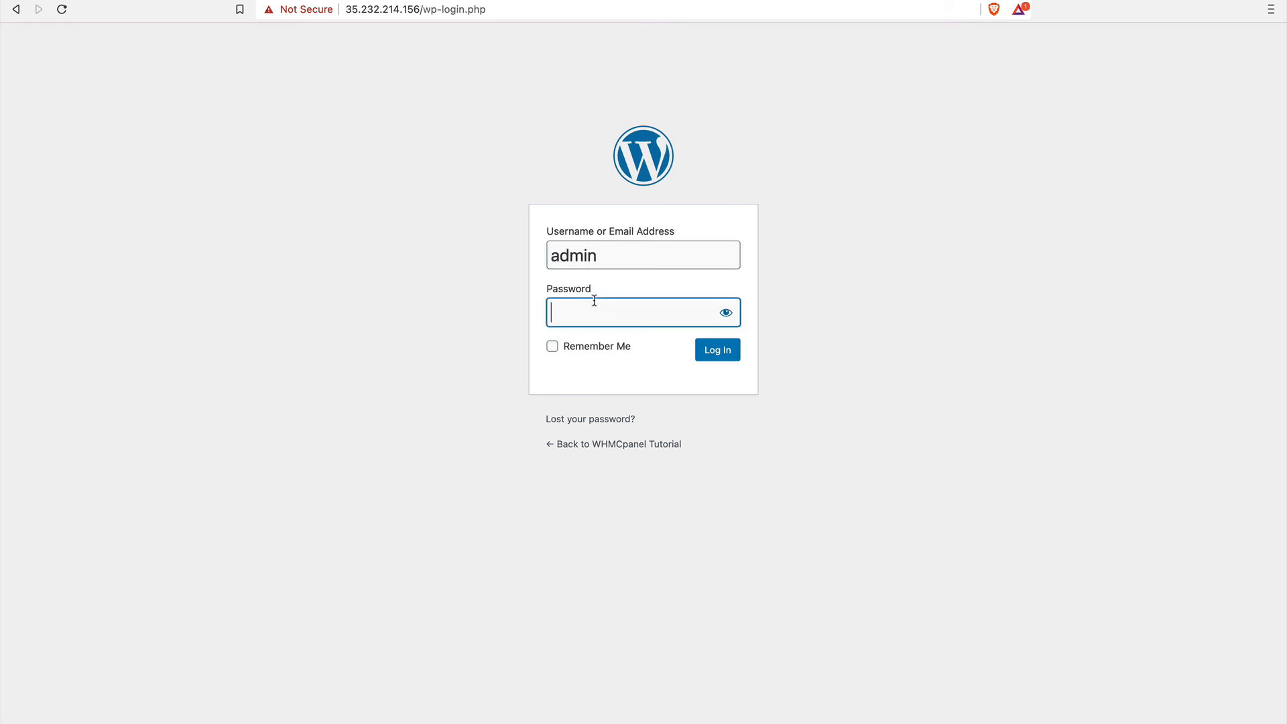
key("super+v")
left_click(710, 352)
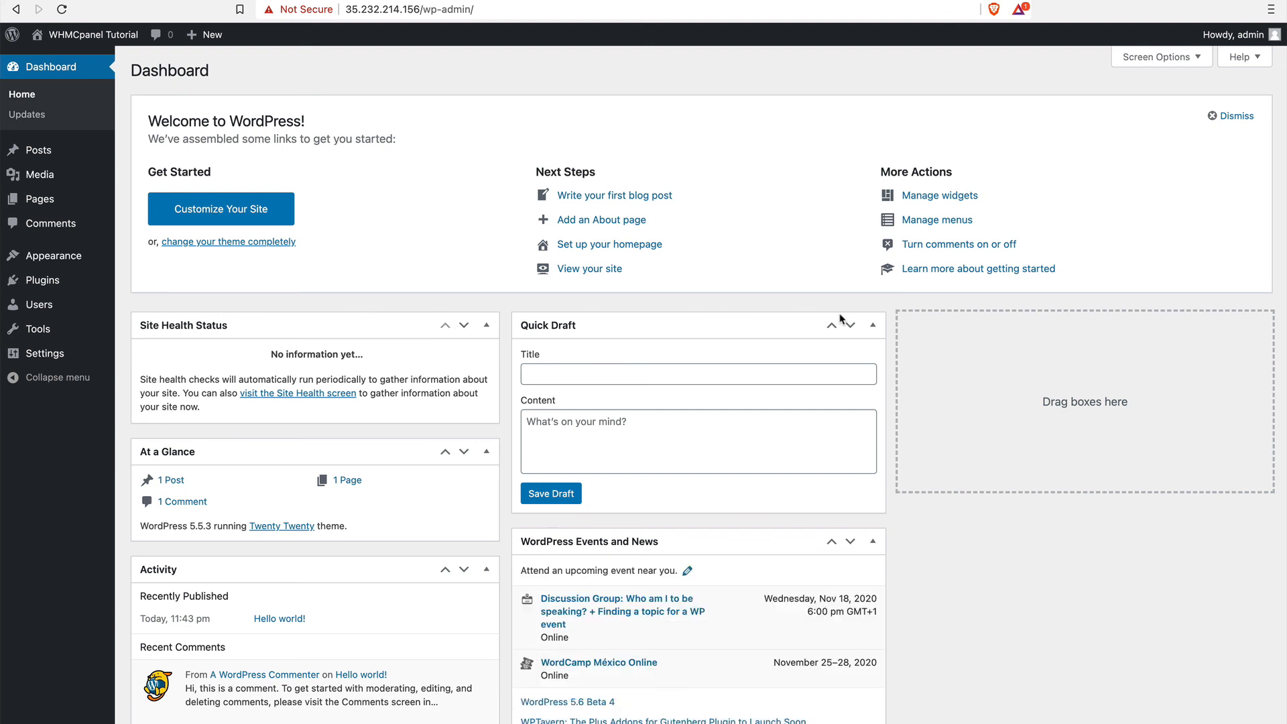
Open the WHMCpanel Tutorial site's front end in a new tab and look over its home page.
right_click(81, 62)
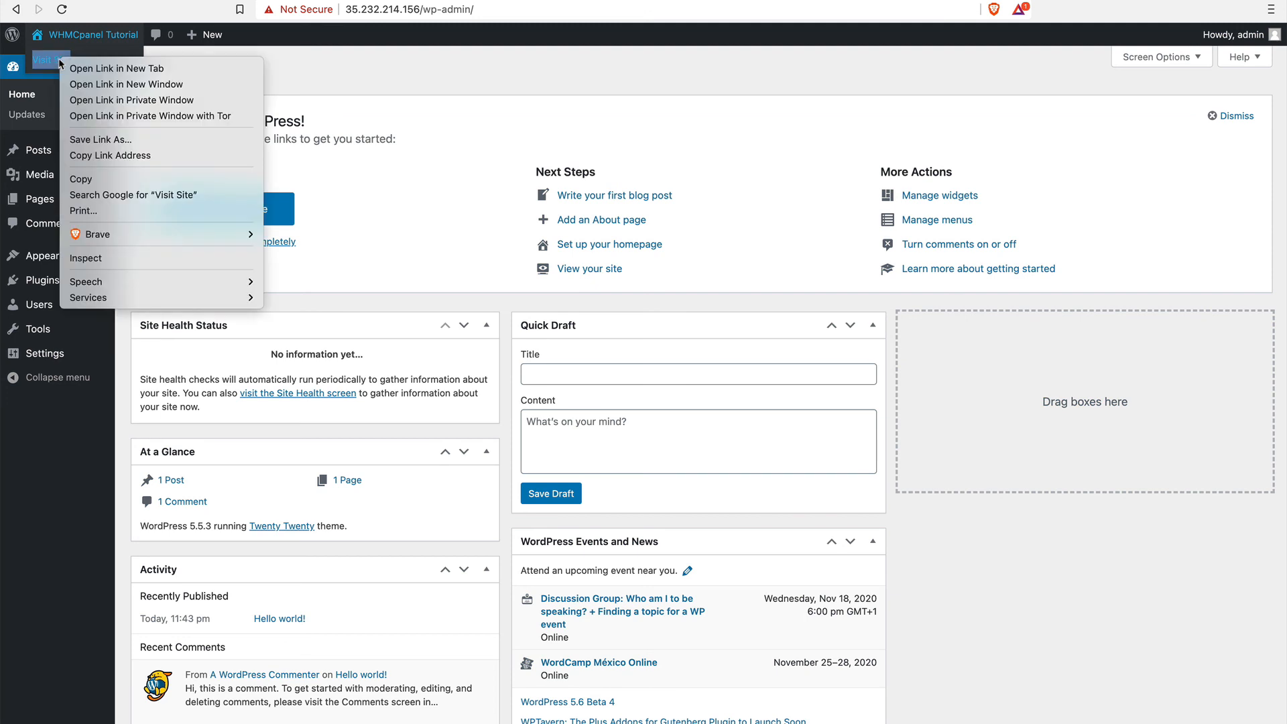
left_click(81, 67)
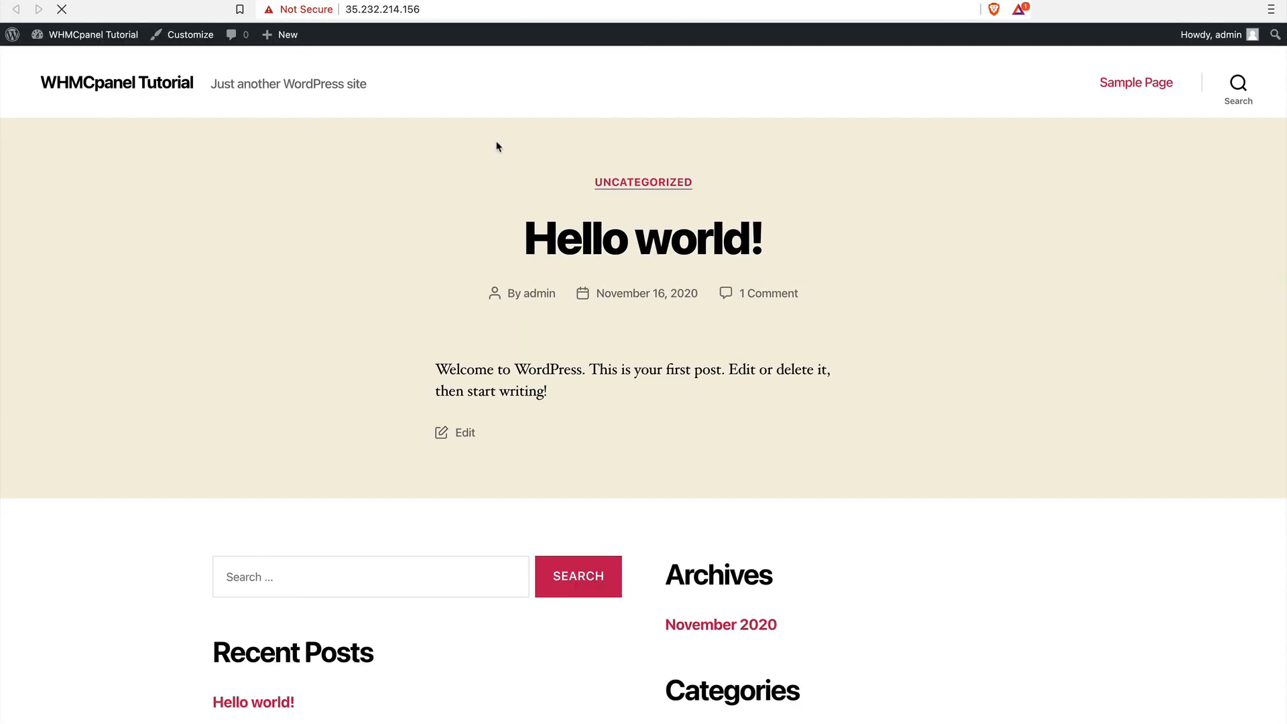
scroll(462, 417, "down", 5)
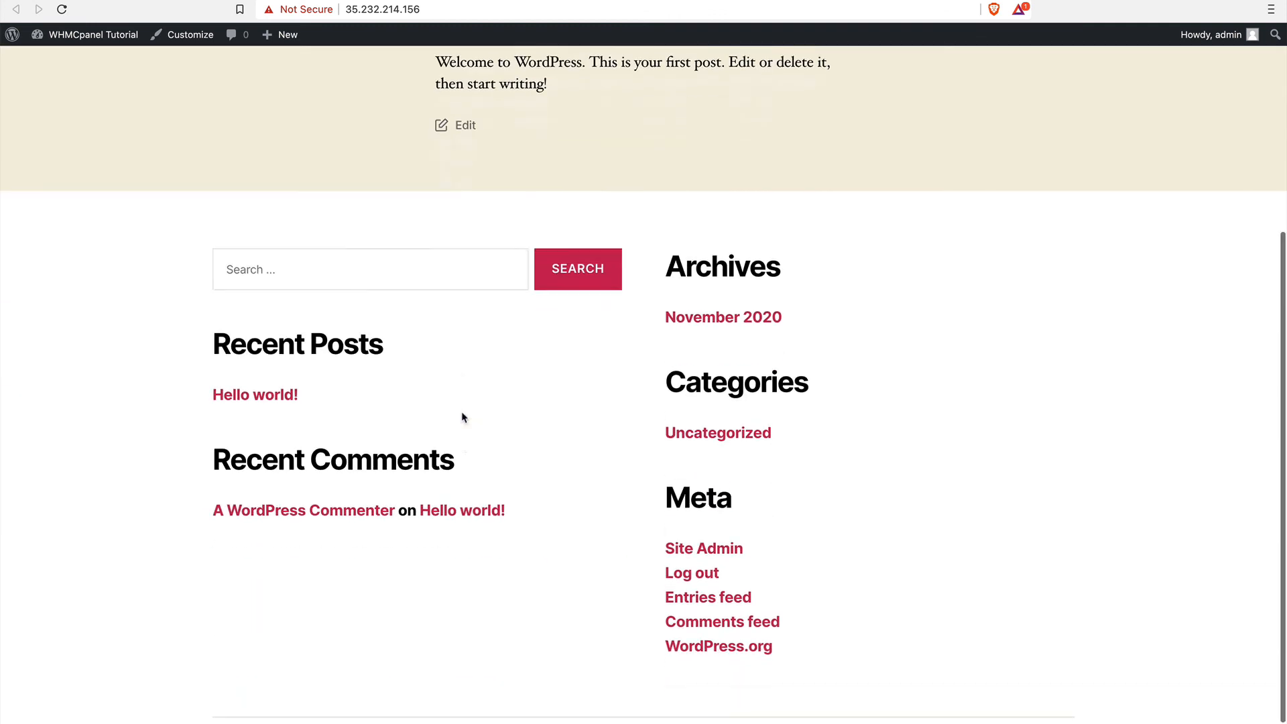
scroll(463, 417, "up", 5)
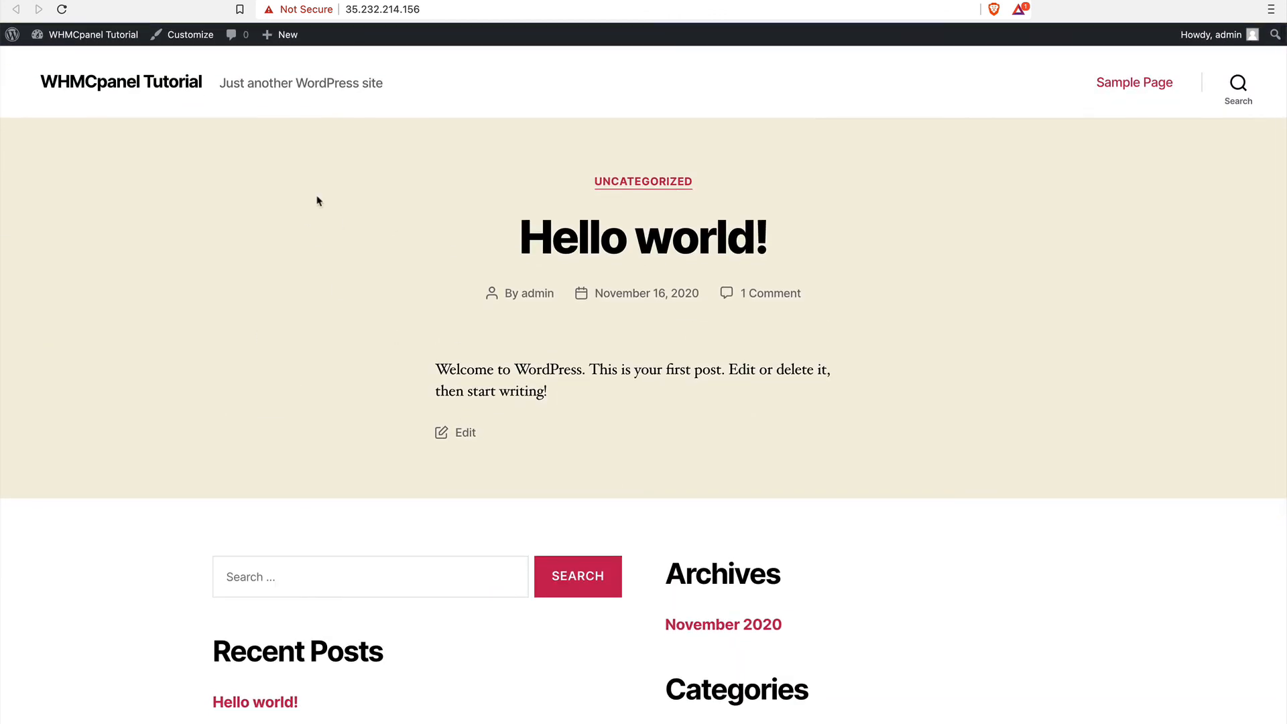